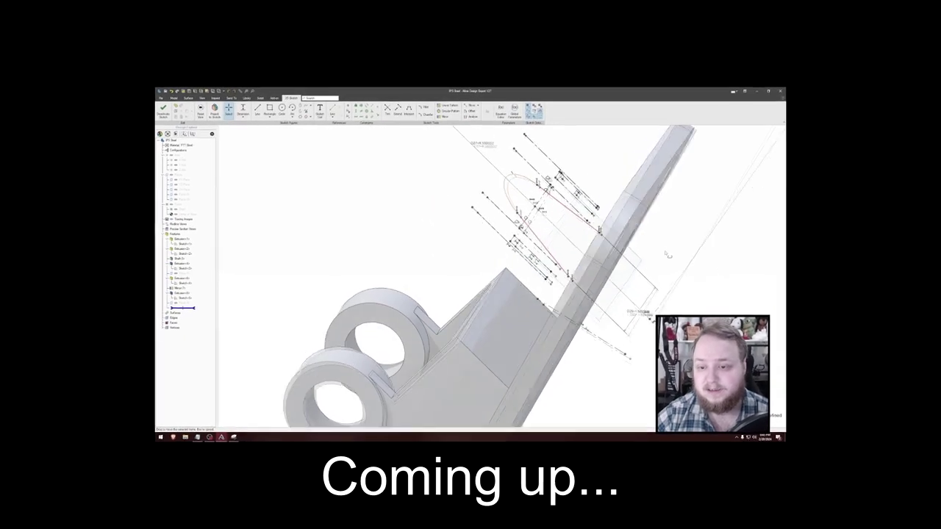
middle_drag(674, 248, 681, 244)
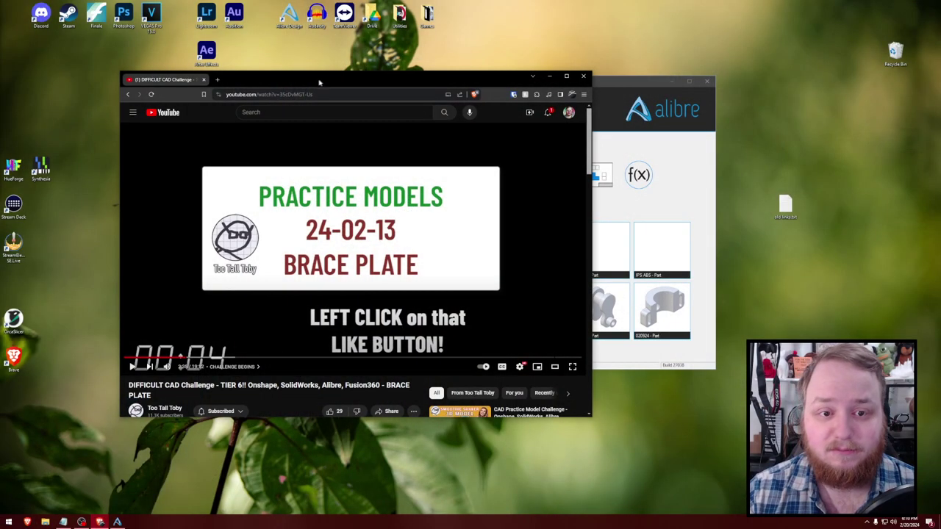
Step: Move and enlarge the browser window to give the brace plate challenge video more room
drag(320, 82, 391, 69)
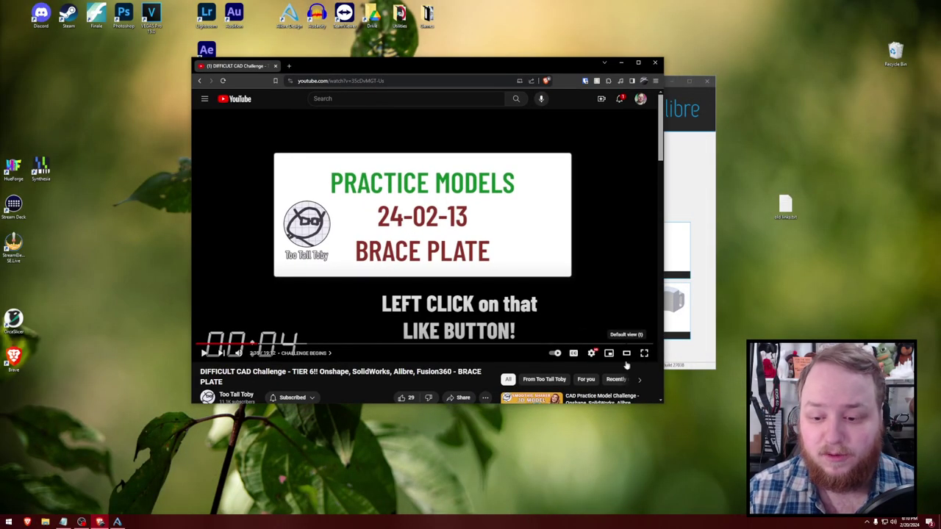
drag(662, 402, 841, 478)
mouse_move(536, 65)
mouse_down()
mouse_move(434, 4)
mouse_move(432, 26)
mouse_up()
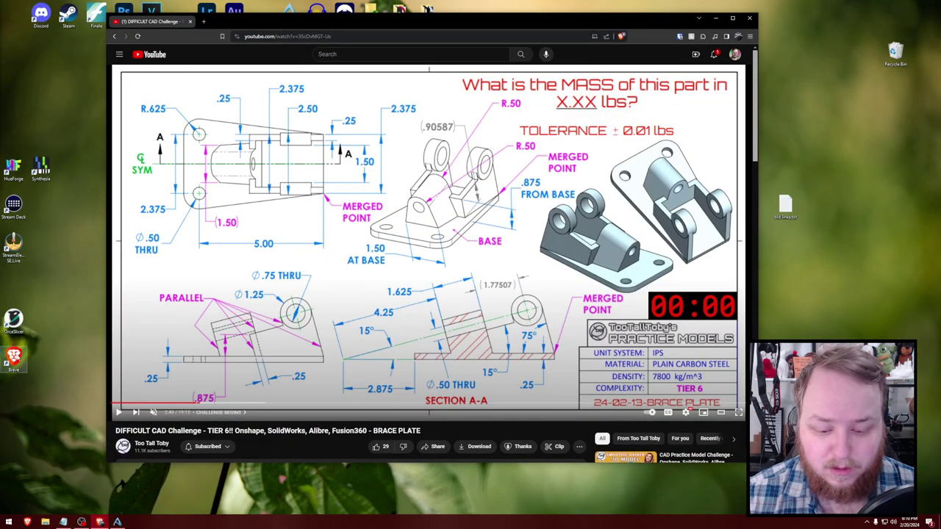
Step: Capture the whole brace plate drawing as a screen snip, park it on the second monitor, and close the browser window
click(800, 217)
drag(113, 64, 747, 420)
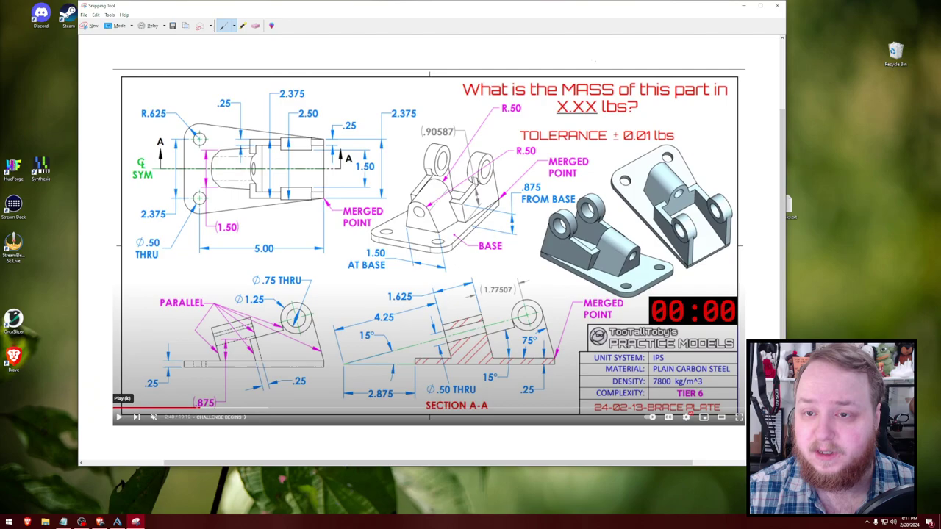
drag(522, 5, 940, 297)
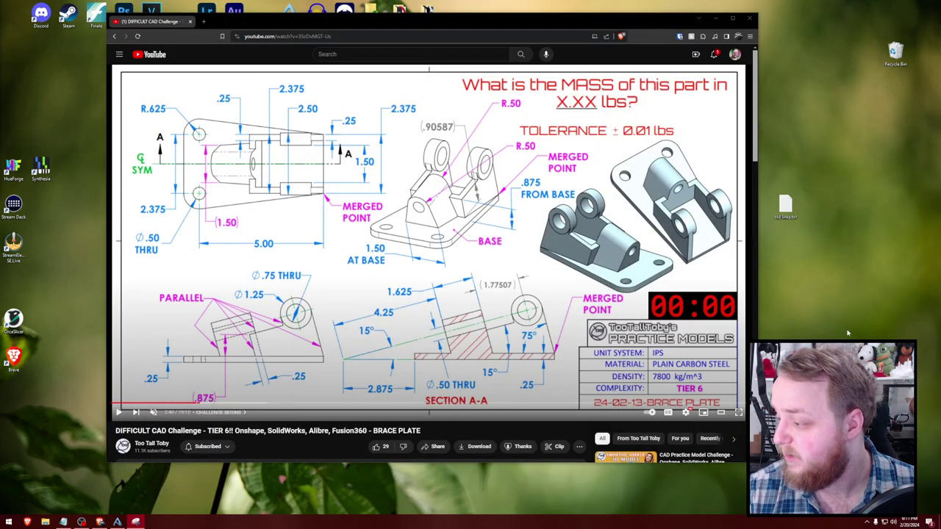
click(750, 19)
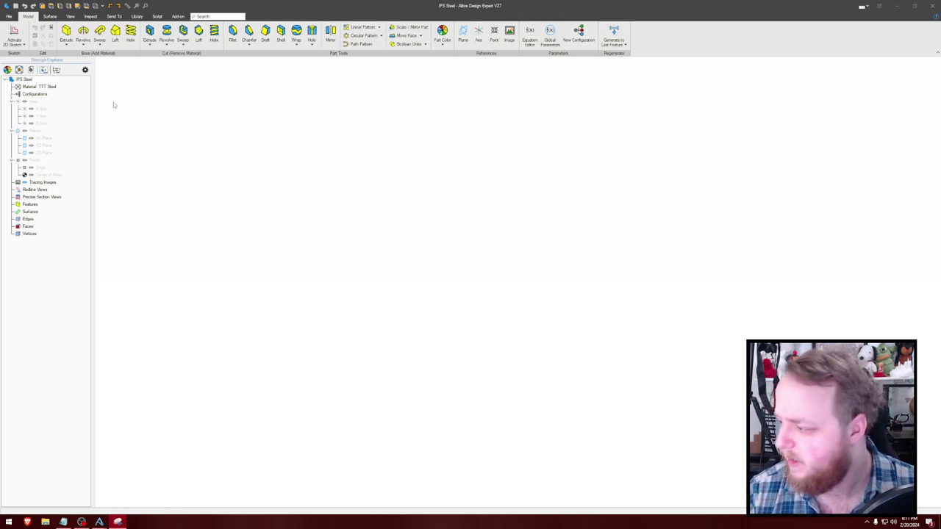
Step: Start a 2D sketch on the XY plane and draw a vertical line running through the origin
click(63, 139)
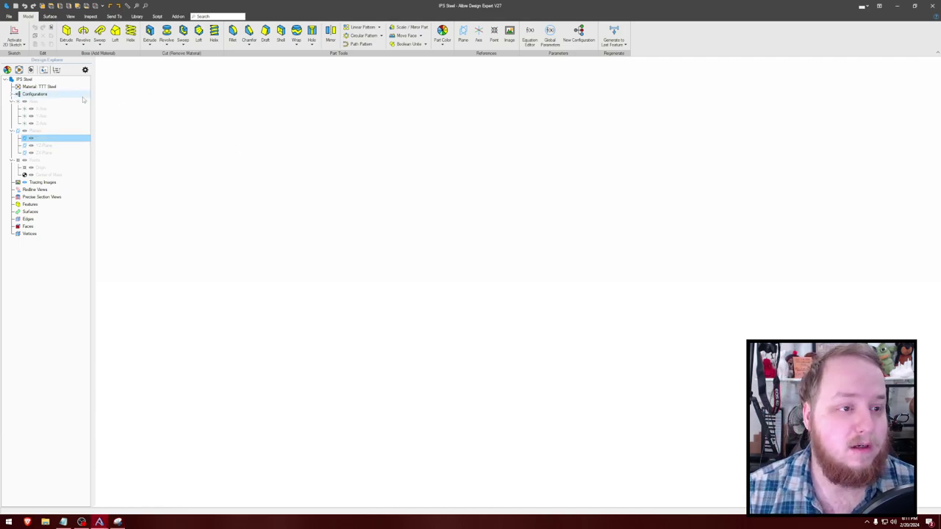
double_click(64, 137)
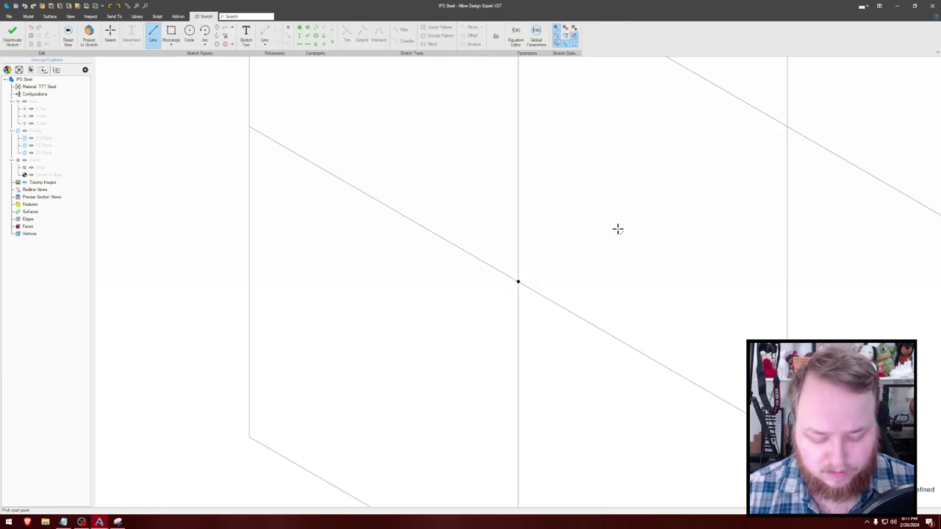
scroll(618, 241, down, 5)
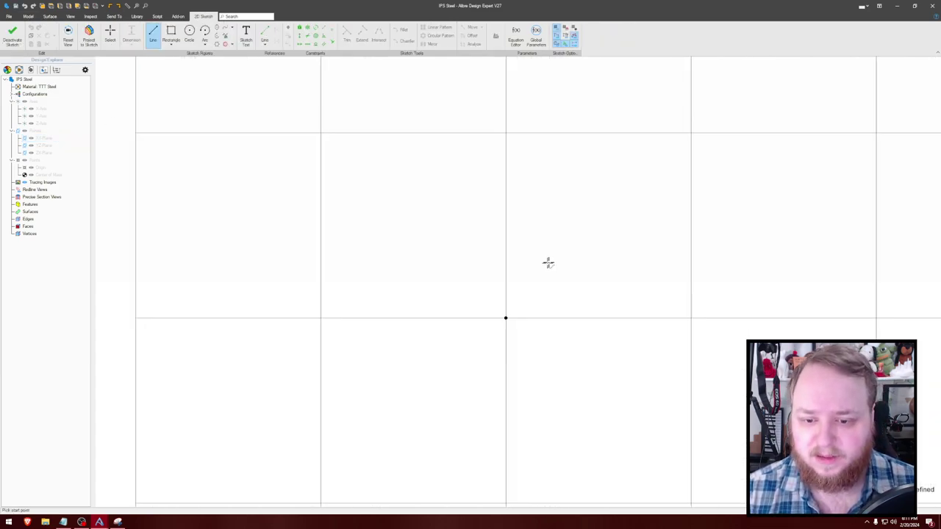
click(531, 279)
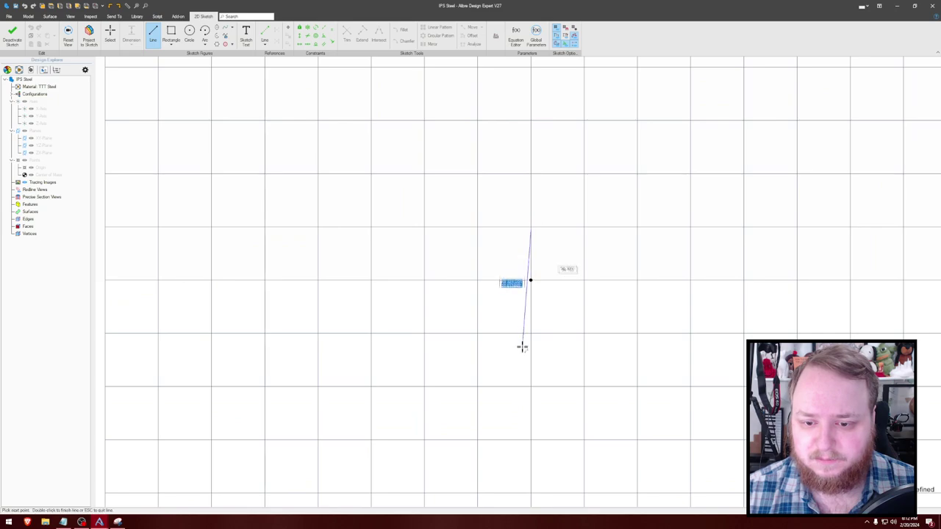
double_click(531, 357)
key(Escape)
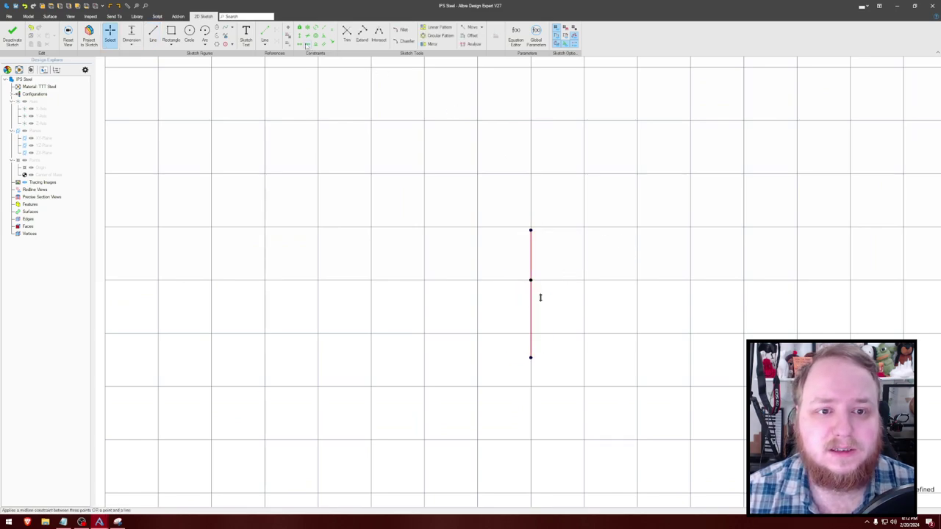
Step: Apply a midpoint constraint that centres the vertical line's two endpoints on the origin
click(307, 44)
click(530, 230)
click(530, 358)
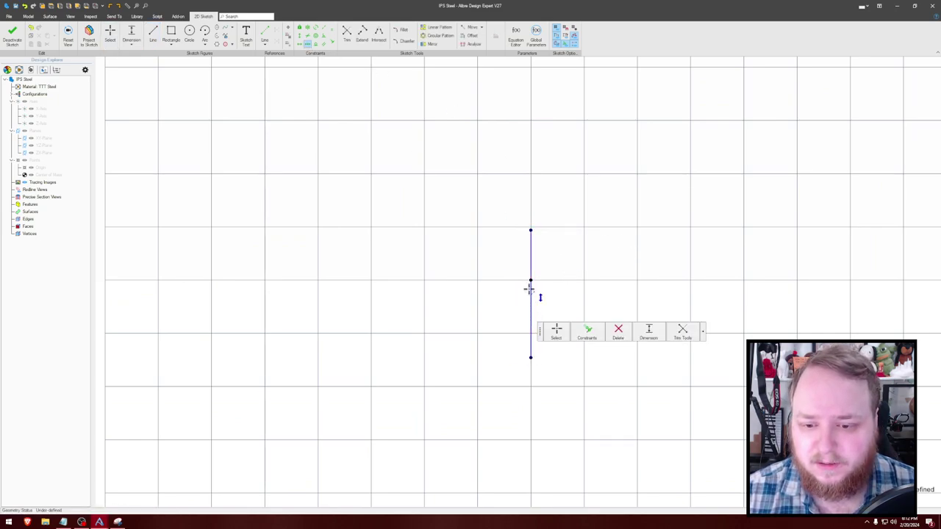
click(531, 280)
key(Escape)
Step: Dimension the vertical line's length as 2.375 inches and place the dimension label close to the line
key(d)
click(531, 257)
key(Escape)
key(d)
click(532, 248)
click(630, 266)
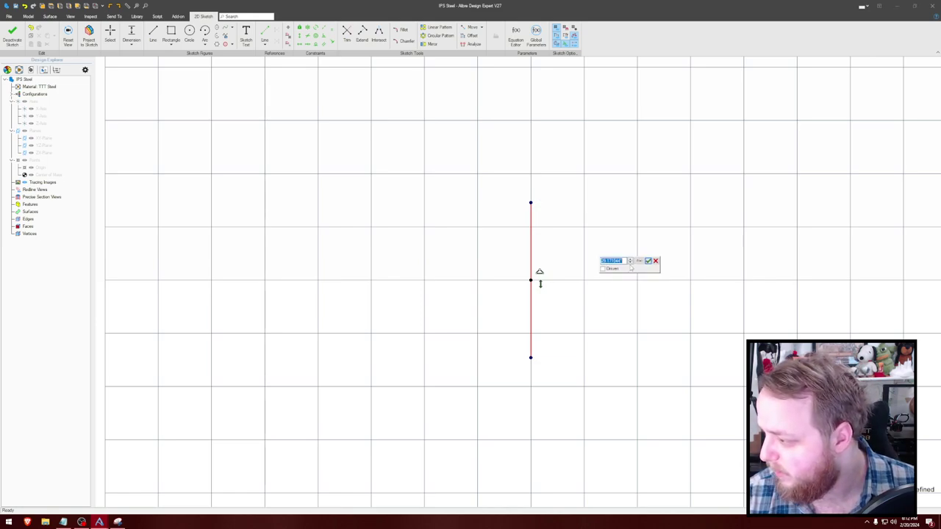
text(7.125)
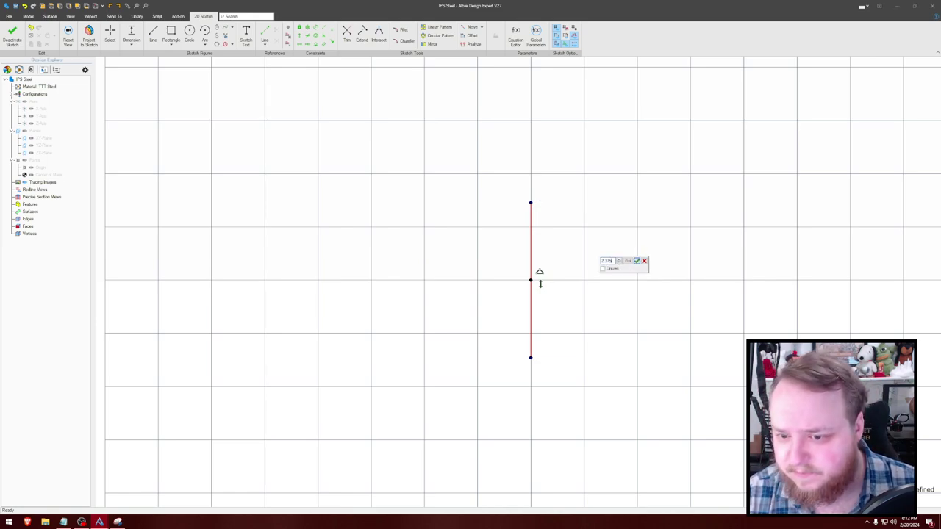
key(Return)
scroll(596, 247, up, 5)
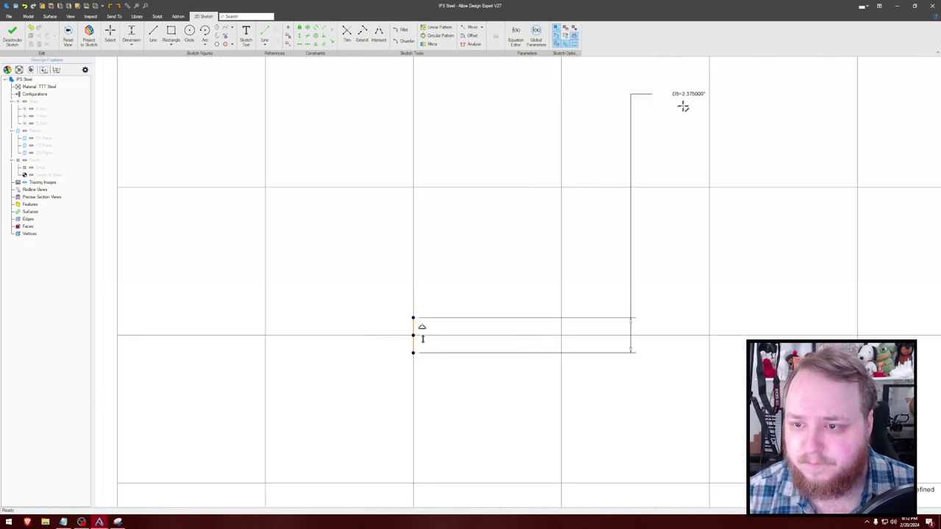
drag(683, 94, 516, 304)
Step: Sketch a slanted line outward from the vertical line's upper endpoint, followed by a vertical line down to the horizontal axis
middle_drag(443, 299, 605, 217)
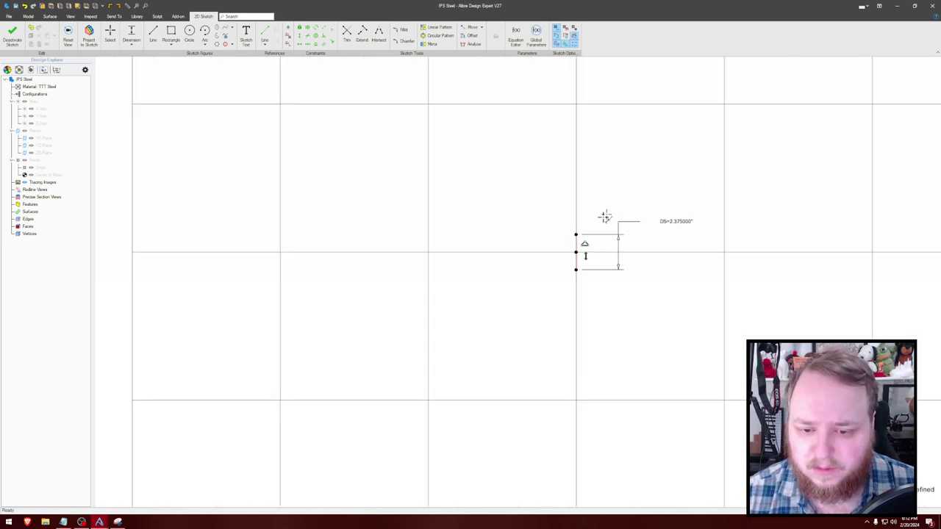
scroll(604, 217, up, 2)
middle_drag(630, 176, 557, 189)
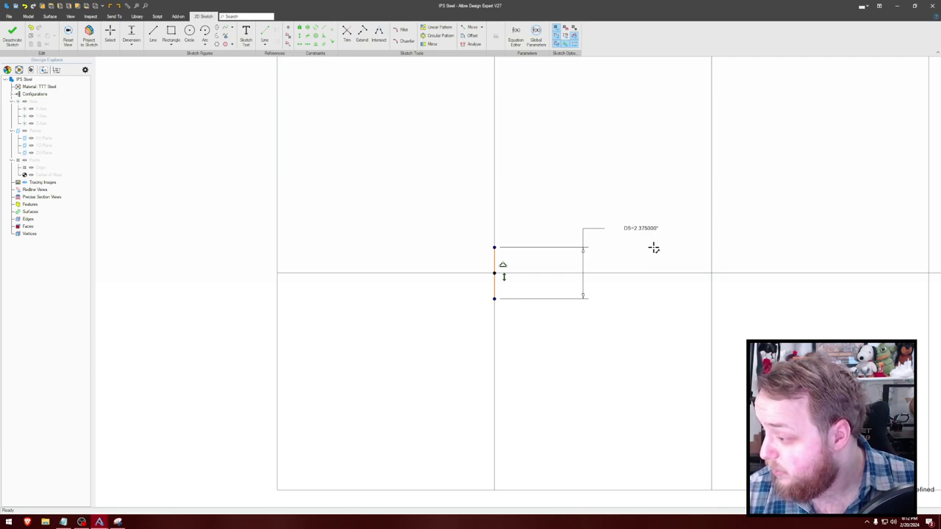
mouse_move(389, 154)
middle_down()
mouse_move(633, 176)
mouse_move(578, 161)
middle_up()
key(l)
click(654, 248)
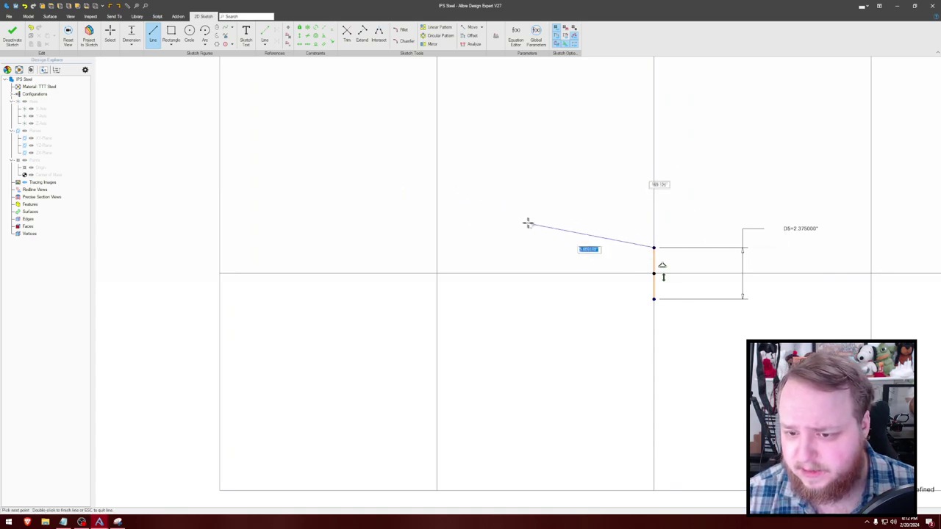
click(497, 215)
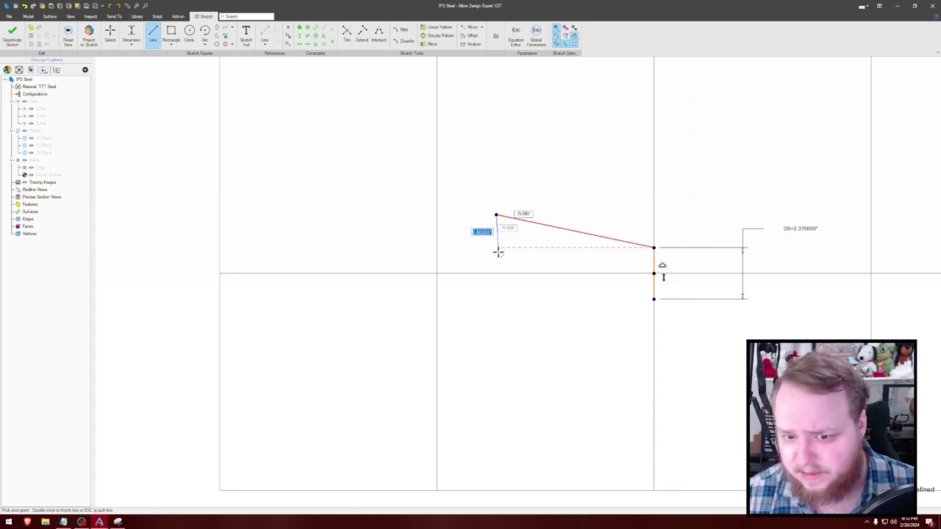
click(497, 274)
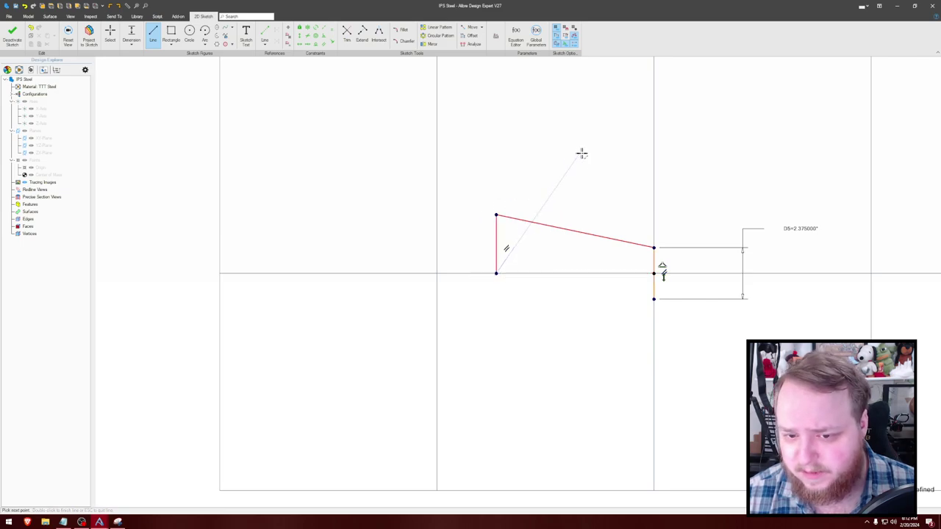
key(Escape)
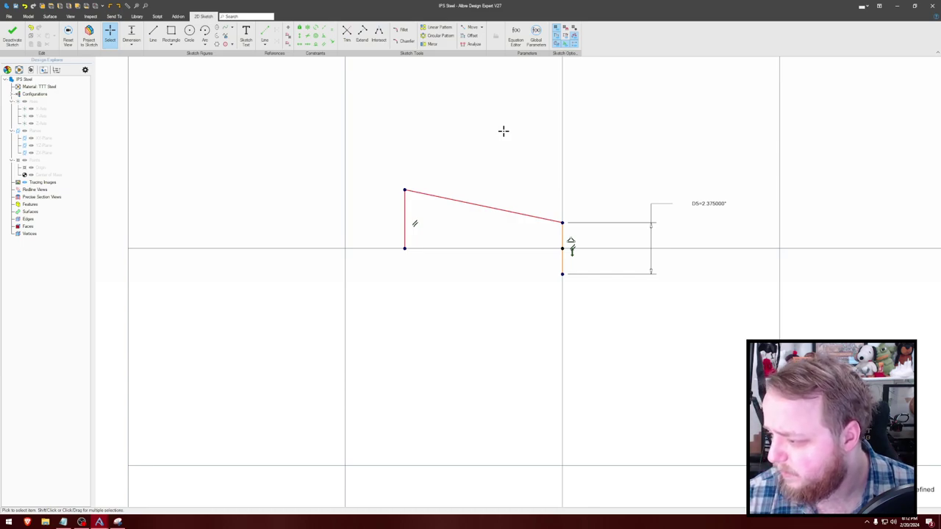
Step: Delete the vertical line that runs down from the slanted line's outer endpoint
key(c)
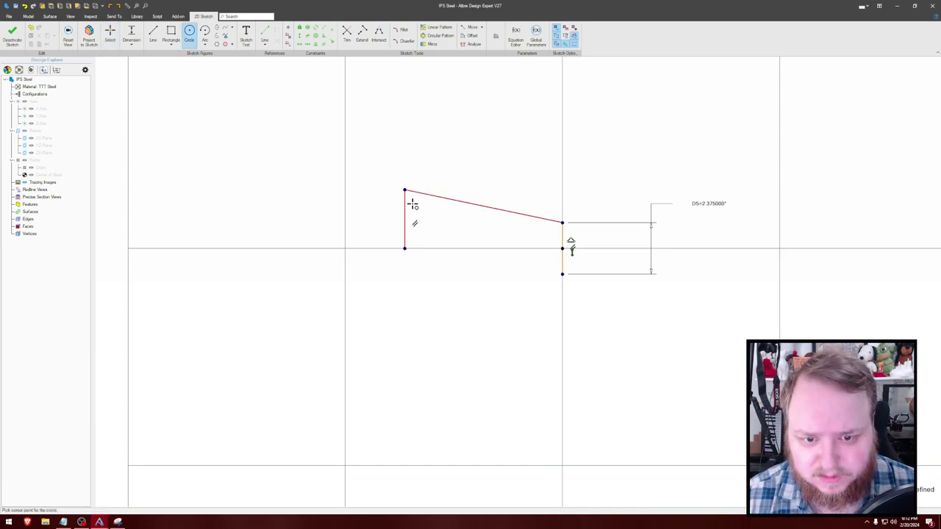
key(Escape)
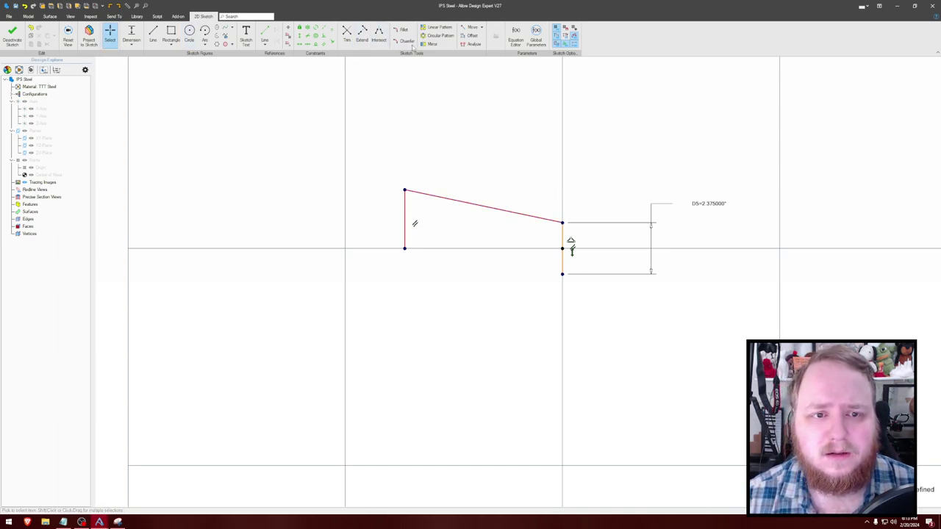
click(403, 207)
key(Delete)
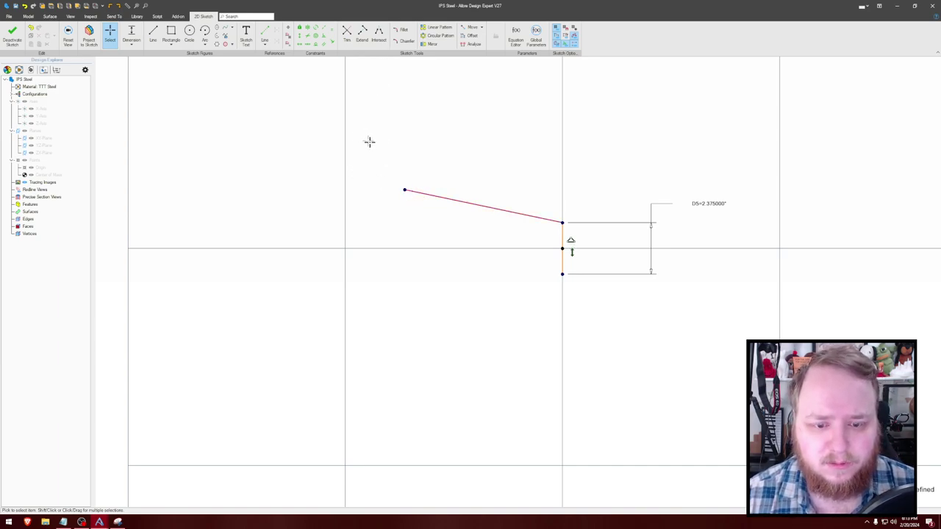
Step: Try to sketch a circle passing through the slanted line's outer endpoint
key(c)
click(396, 208)
click(405, 190)
key(ctrl+z)
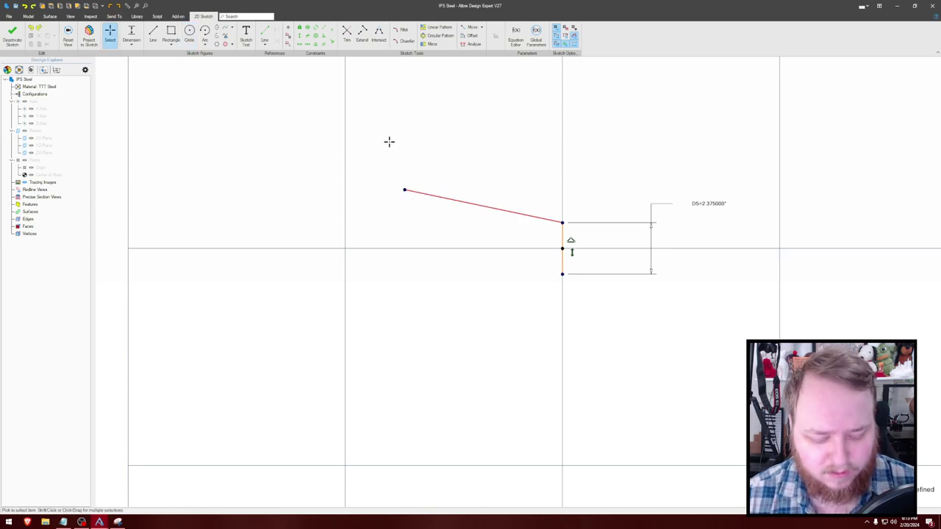
Step: Sketch an arc tangent to the slanted line, starting at its outer endpoint and curving down toward the horizontal axis
key(a)
click(393, 209)
click(404, 190)
click(366, 199)
key(Escape)
Step: Sketch a short vertical line from just below the arc's free end down to the horizontal axis
key(l)
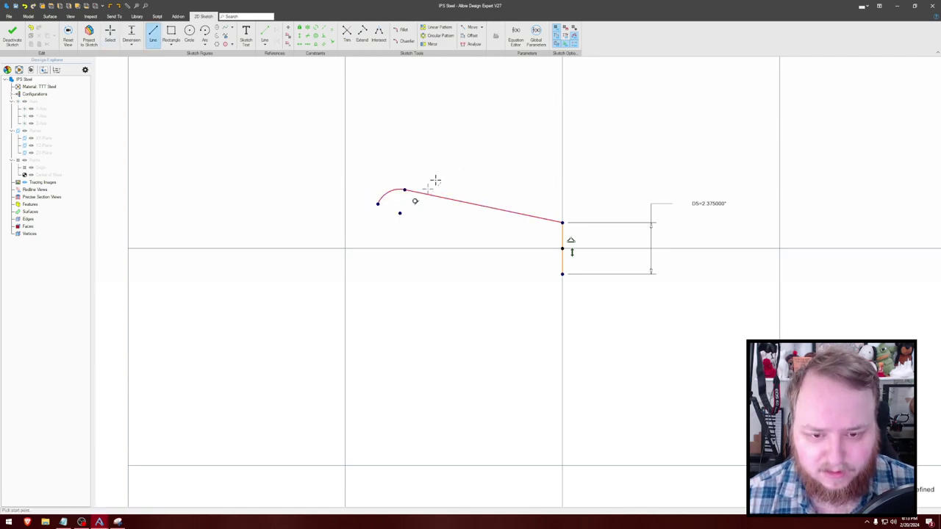
click(378, 218)
click(378, 248)
key(Escape)
click(378, 223)
key(v)
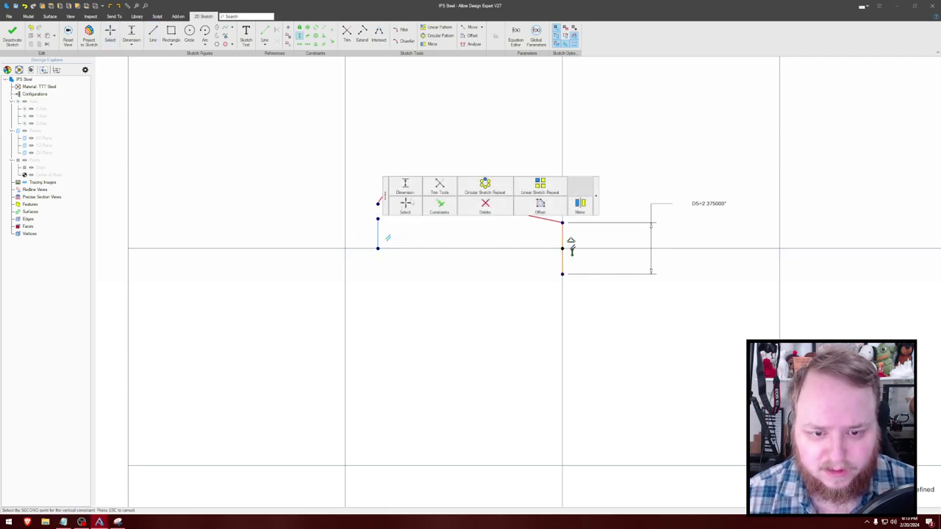
click(470, 271)
key(Escape)
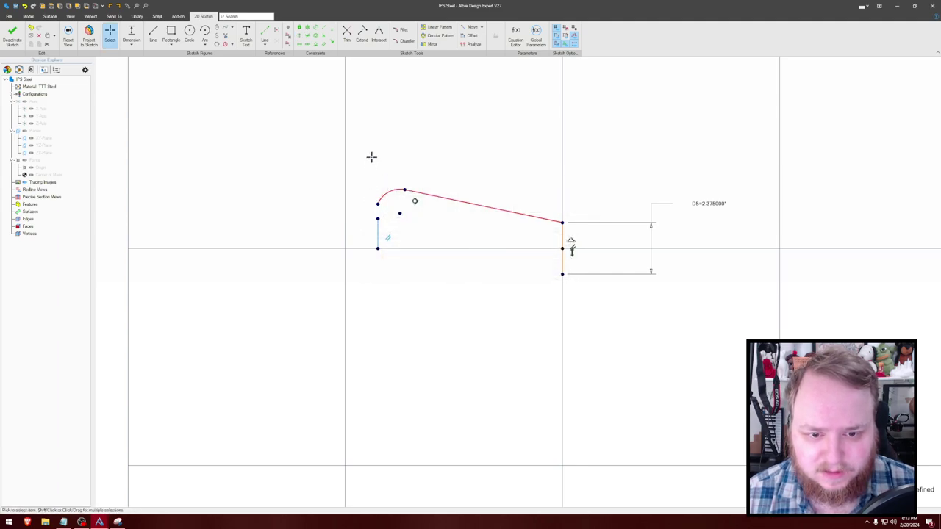
Step: Join the short vertical line's upper endpoint to the arc's free end with a coincident constraint
click(378, 219)
key(c)
click(378, 204)
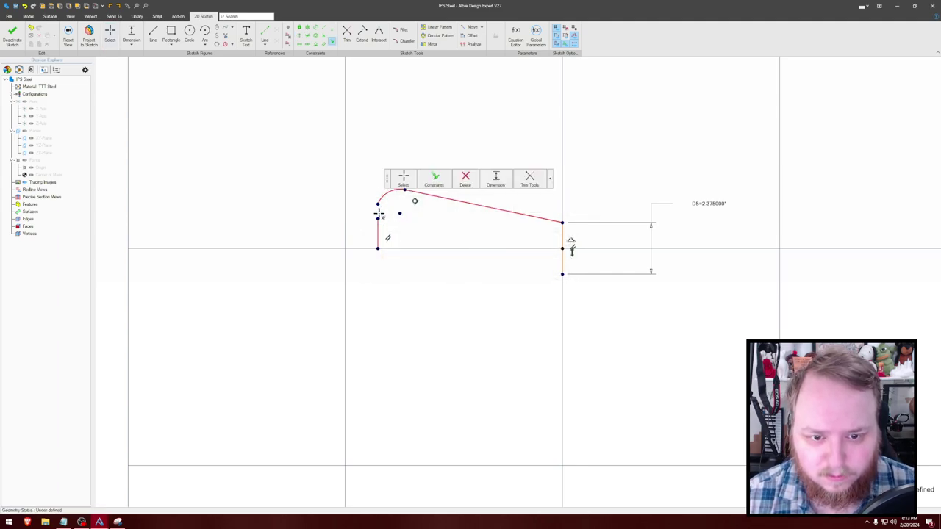
click(378, 219)
key(Escape)
Step: Make the corner arc and the short vertical line tangent
key(t)
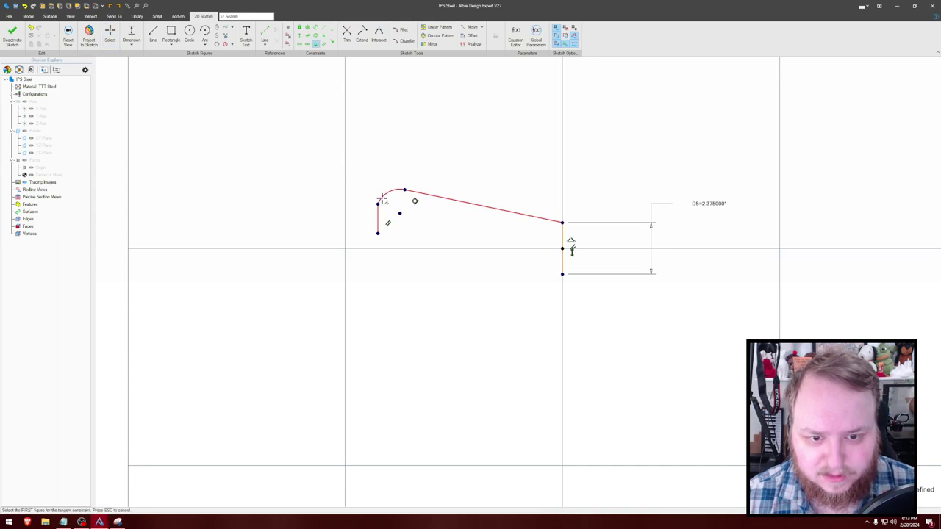
click(381, 198)
click(378, 214)
key(Escape)
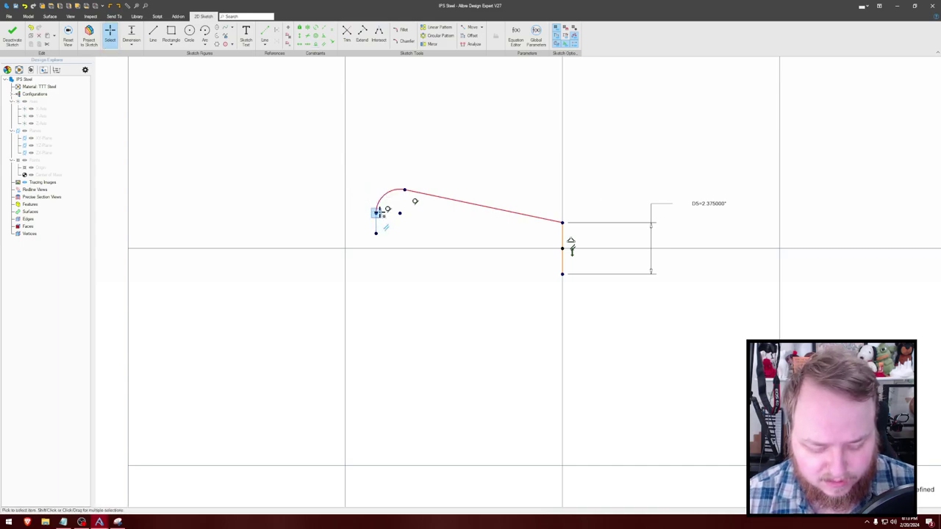
Step: Align the short vertical line's lower endpoint with the origin using a horizontal constraint
click(382, 236)
click(470, 272)
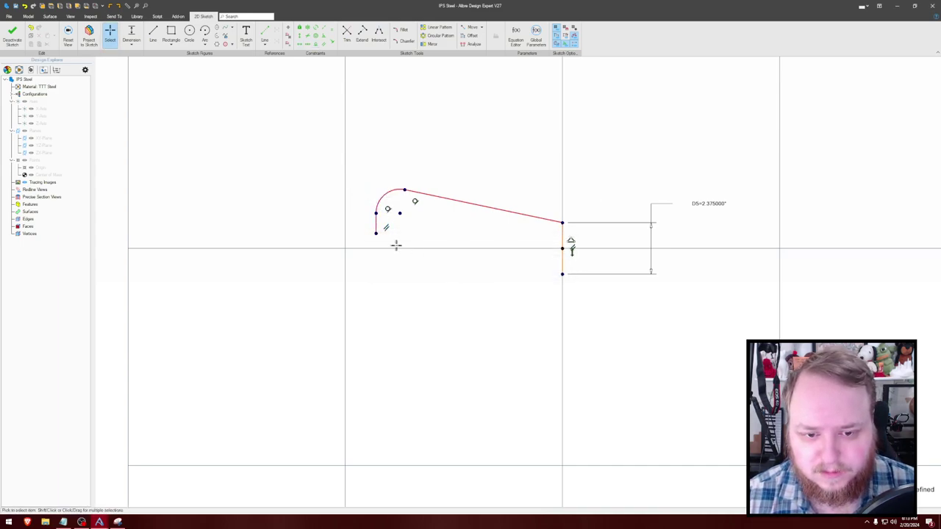
click(378, 233)
click(563, 249)
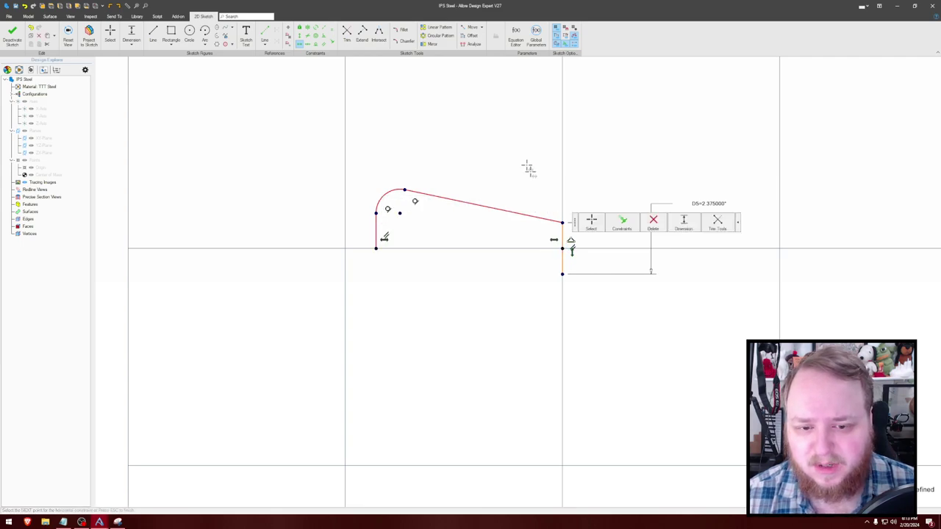
key(Escape)
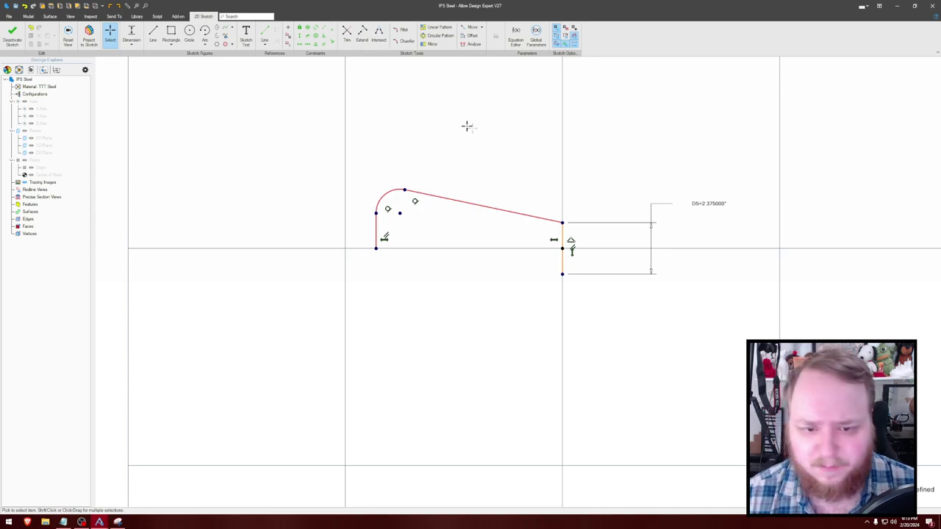
Step: Dimension the corner arc with a radius of 0.625 inches
key(Escape)
click(384, 194)
click(365, 151)
text(.625)
key(Return)
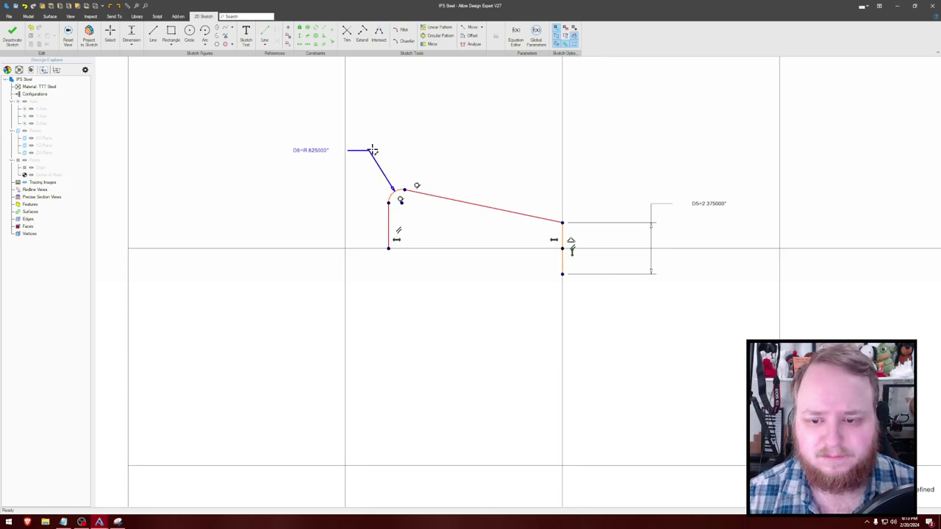
Step: Dimension the corner arc's center 5 inches horizontally from the 2.375-inch vertical line
scroll(423, 173, up, 1)
middle_drag(471, 175, 389, 157)
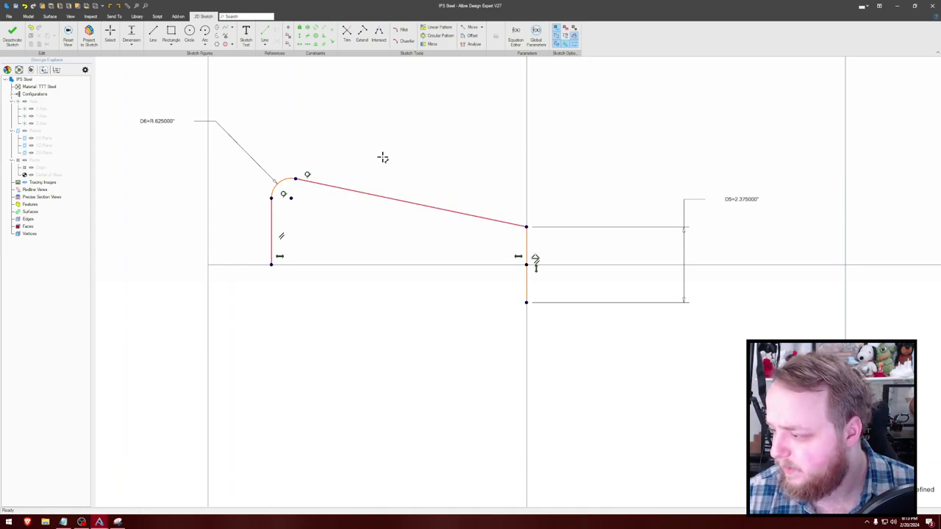
click(291, 198)
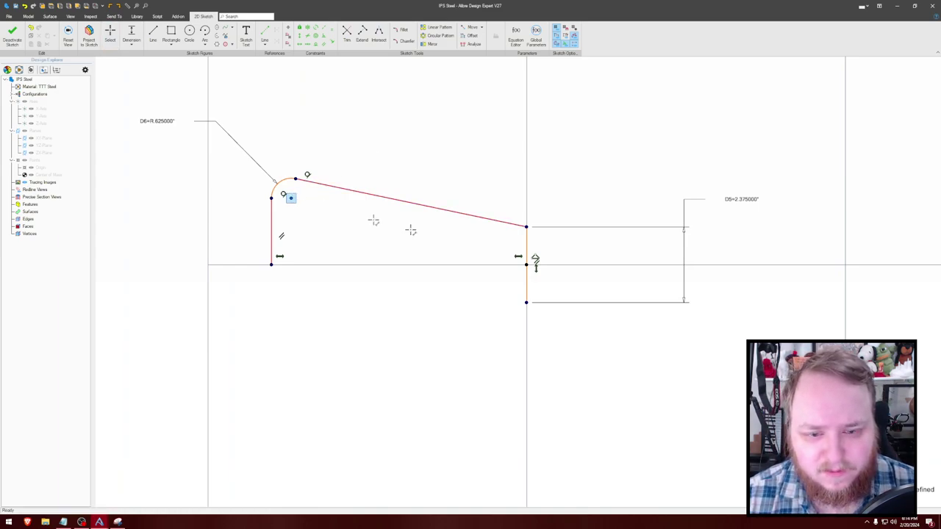
click(527, 246)
click(391, 110)
text(5)
key(Return)
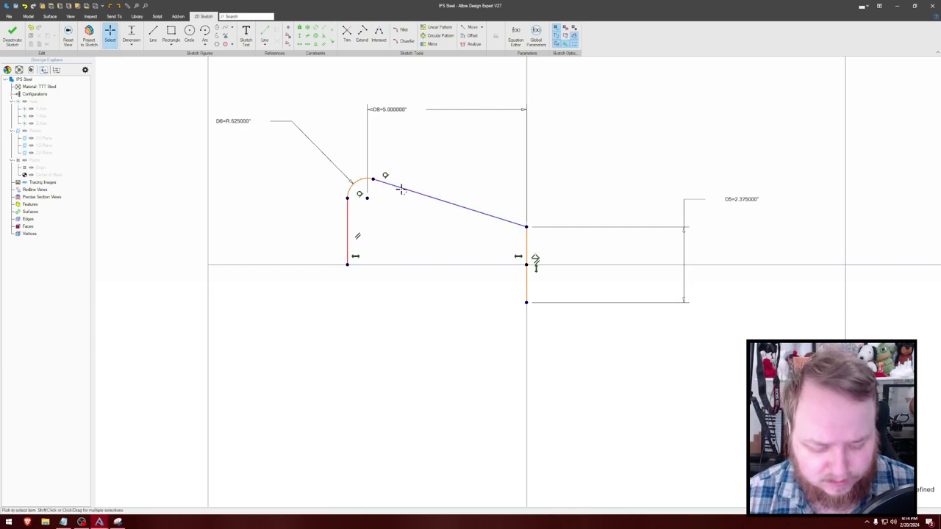
Step: Dimension the corner arc's center 1.1875 inches vertically from the short vertical line's lower endpoint, and shift the dimension text clear of its lines
click(365, 198)
click(347, 264)
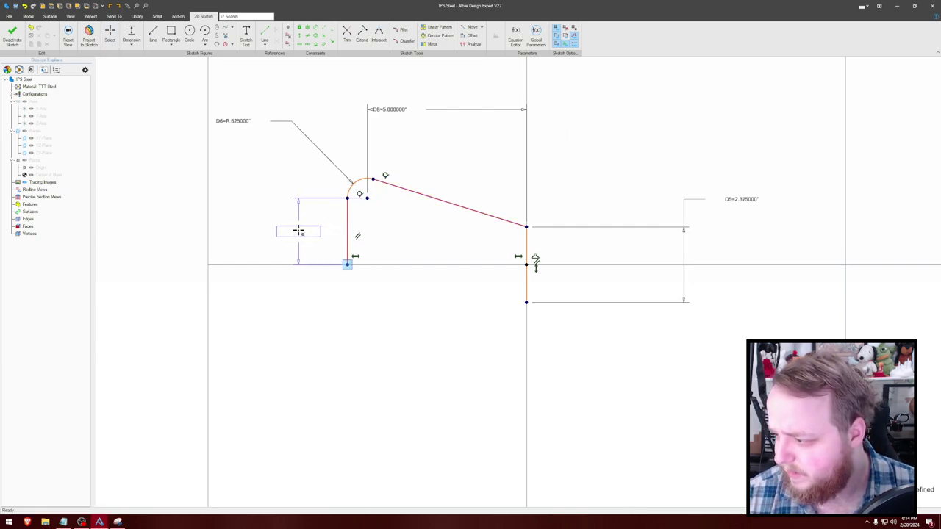
click(299, 231)
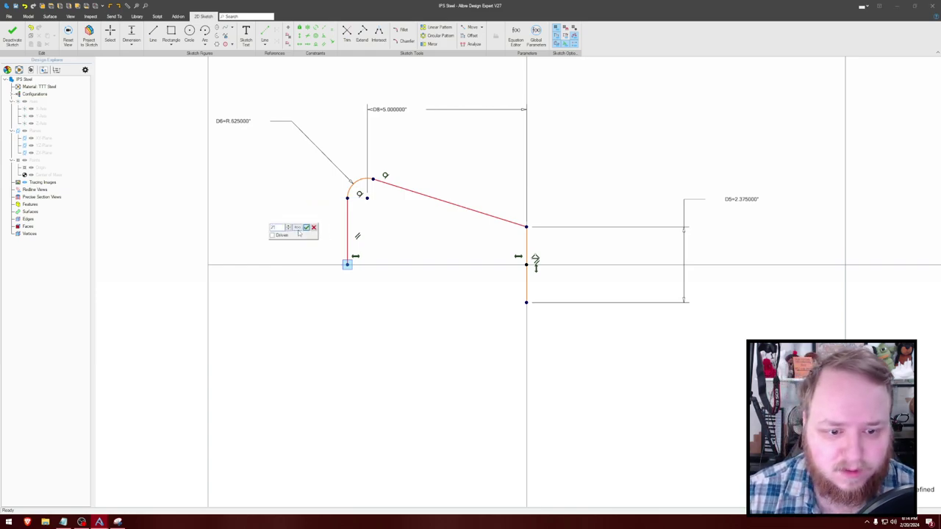
text(1.875)
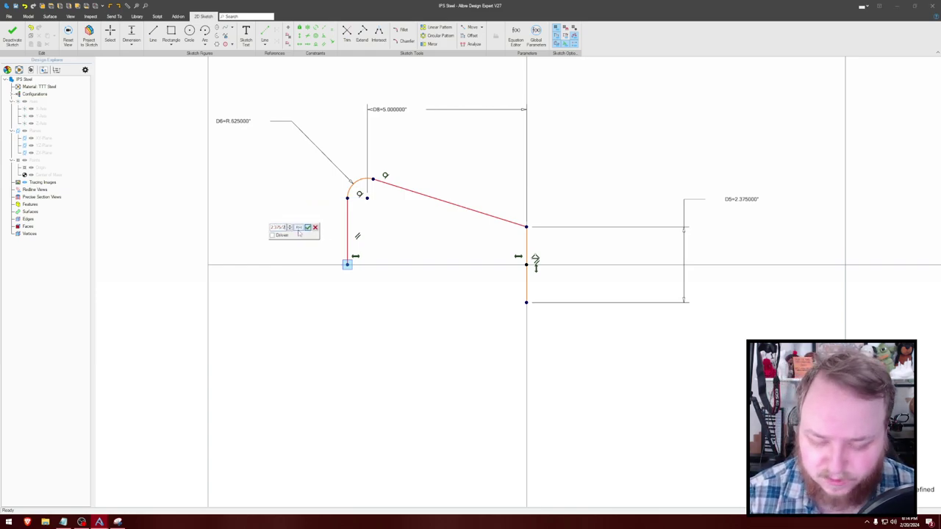
key(Return)
middle_drag(475, 170, 409, 147)
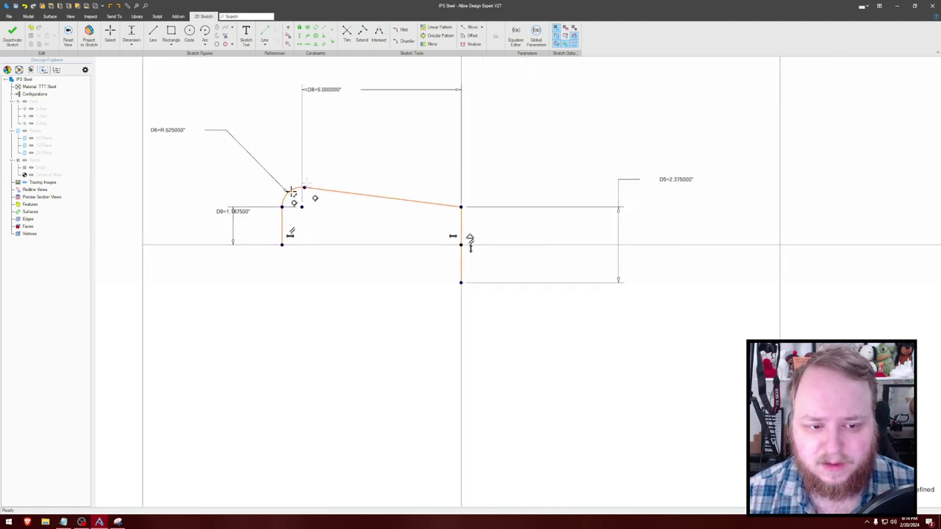
drag(246, 212, 258, 227)
Step: Pull the 2.375-inch vertical line off the origin and attach it back to the origin with a coincident constraint
middle_drag(535, 138, 481, 134)
key(Escape)
drag(405, 205, 434, 206)
key(c)
key(Escape)
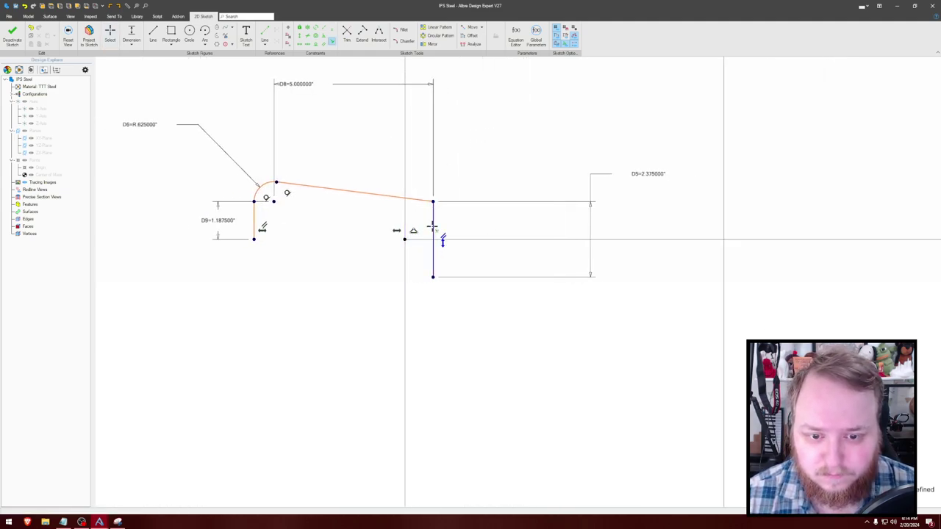
click(433, 226)
shift+click(406, 239)
key(c)
key(Escape)
mouse_move(458, 142)
middle_down()
mouse_move(584, 143)
mouse_move(561, 183)
mouse_move(561, 157)
middle_up()
key(ctrl+shift+r)
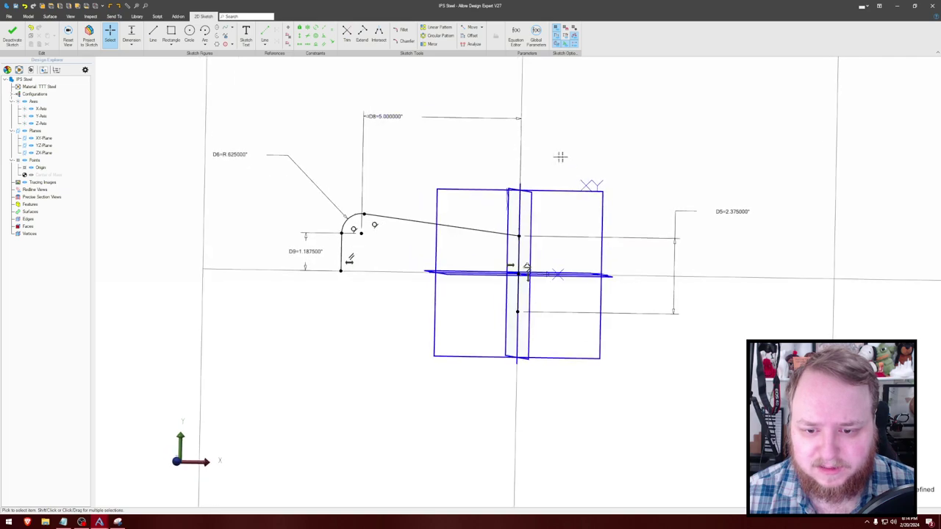
mouse_move(296, 182)
mouse_down()
mouse_move(378, 256)
mouse_move(500, 284)
mouse_up()
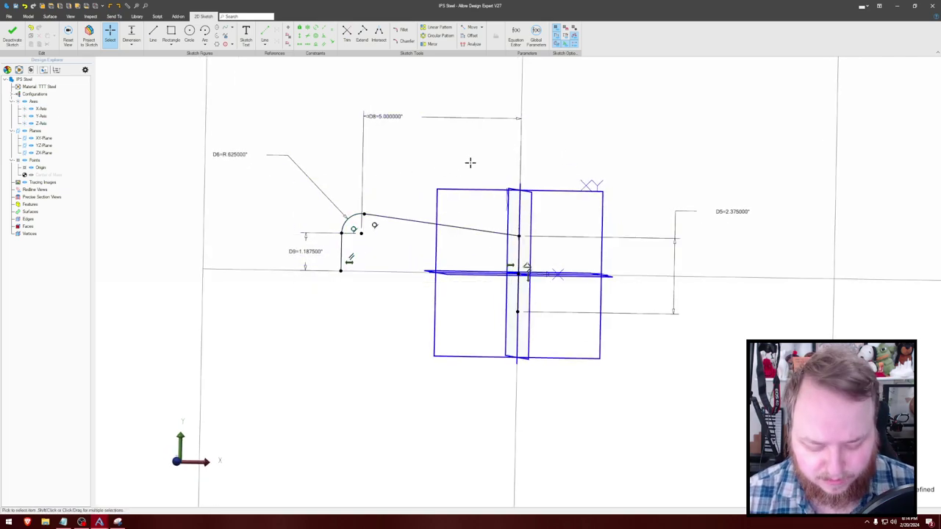
key(Home)
key(ctrl+shift+r)
Step: Draw a circle centered on the corner arc's center and dimension its diameter as 0.5 inches
middle_drag(445, 224, 408, 153)
key(c)
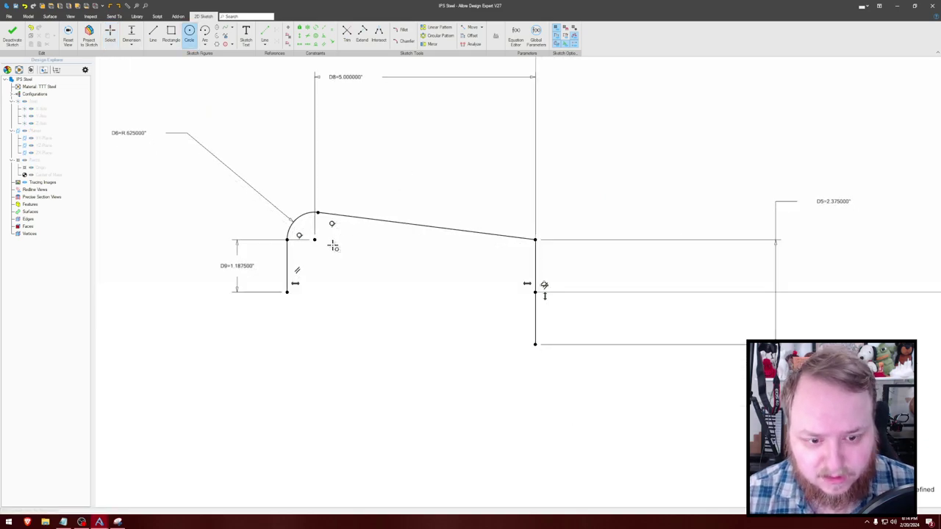
click(314, 239)
click(328, 236)
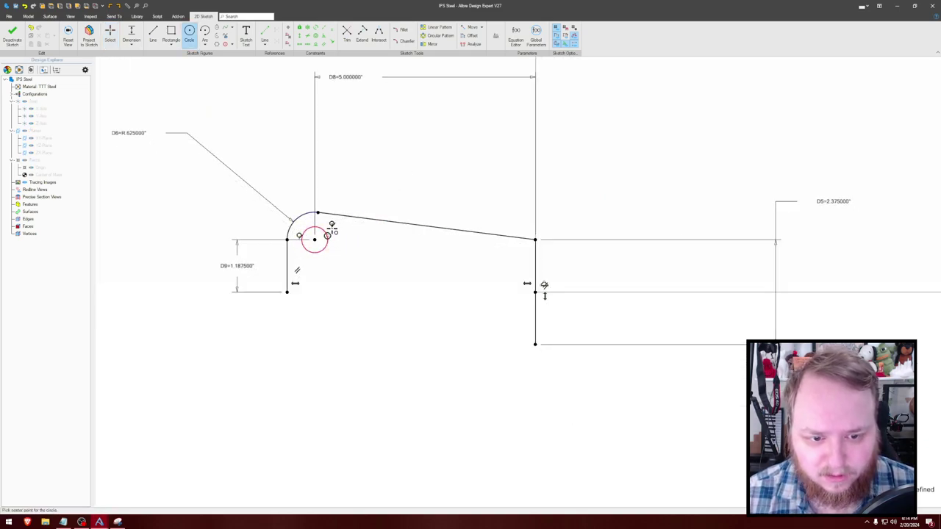
key(d)
click(320, 228)
click(377, 171)
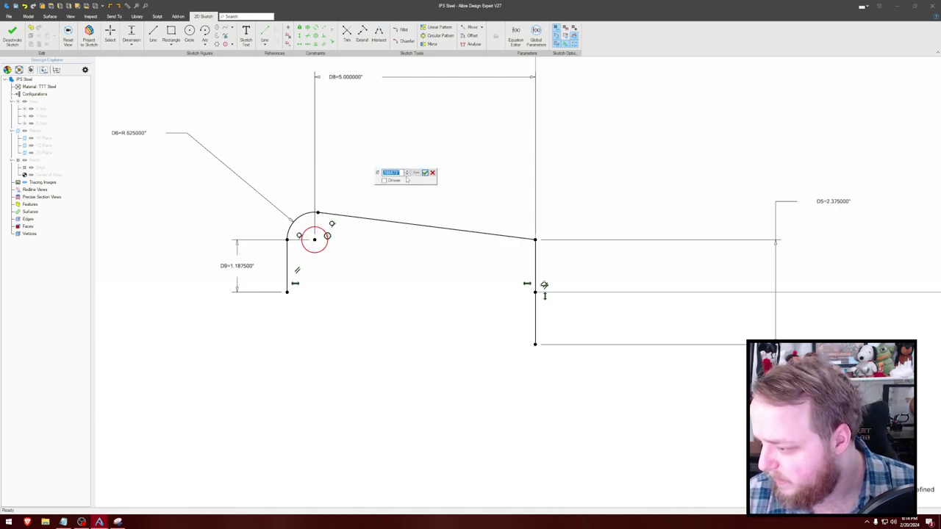
key(Return)
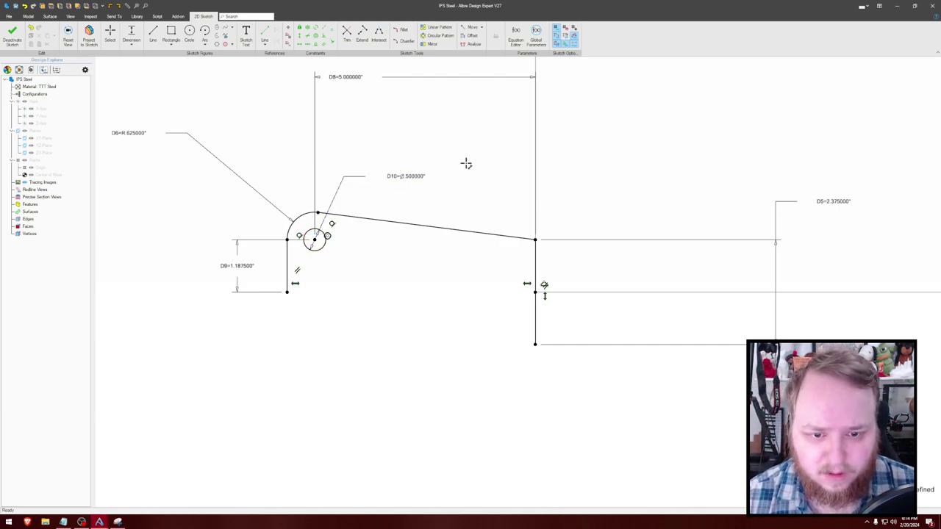
Step: Mirror the corner arc, circle, short vertical line and sloped line about the X-axis
scroll(470, 165, down, 2)
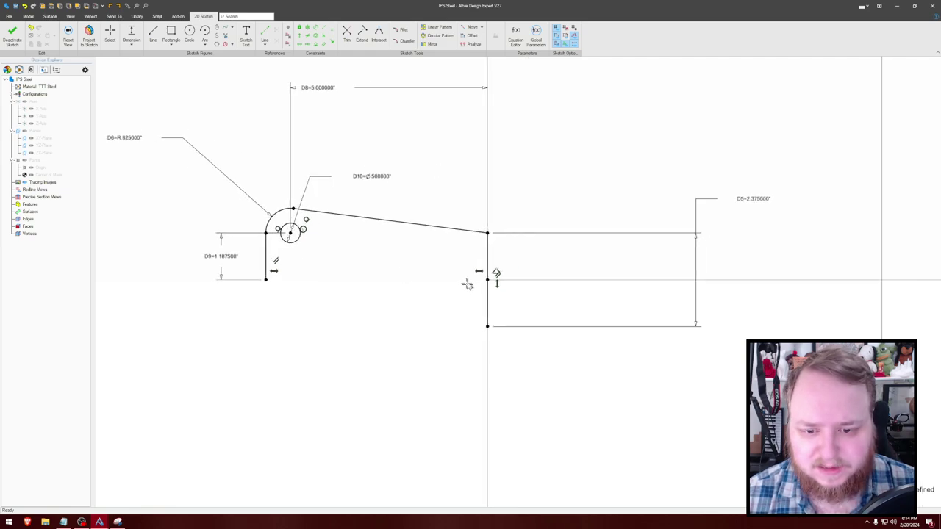
key(Escape)
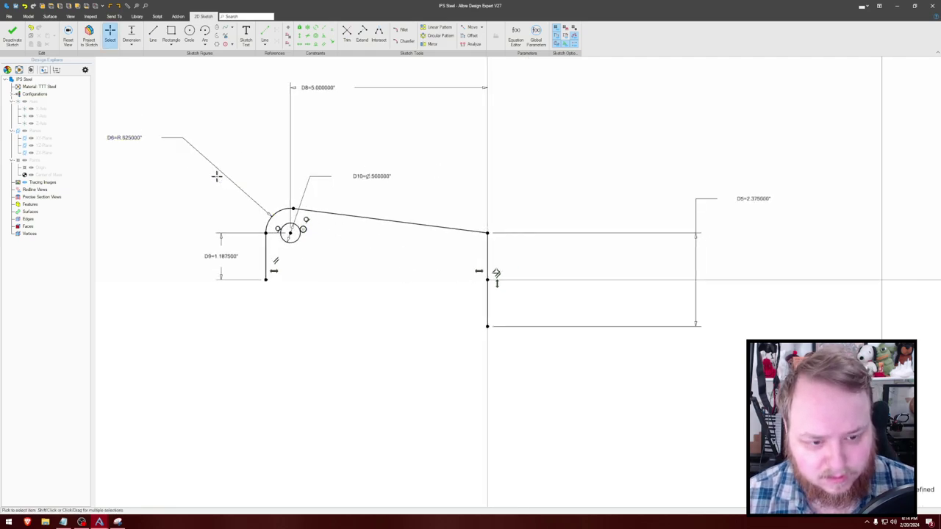
mouse_move(186, 173)
mouse_down()
mouse_move(495, 284)
mouse_move(495, 273)
mouse_move(473, 283)
mouse_up()
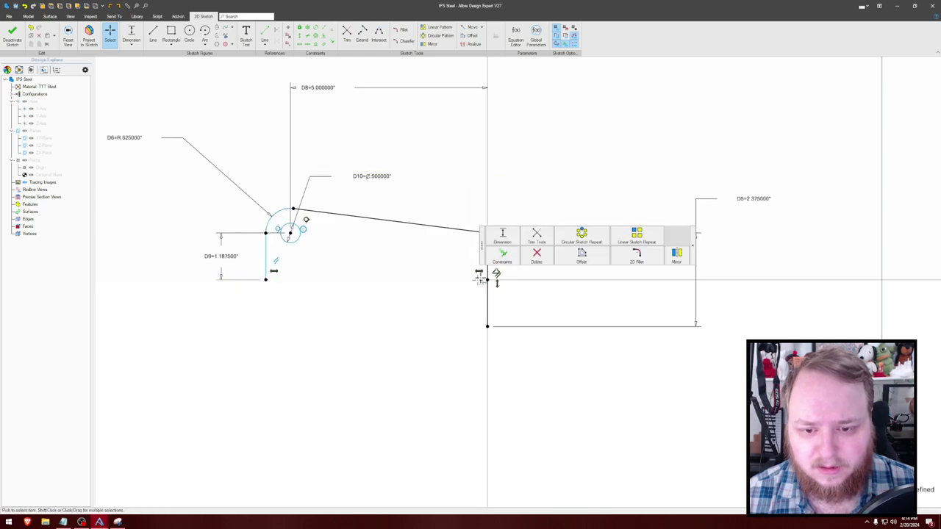
shift+click(387, 221)
middle_drag(662, 177, 651, 176)
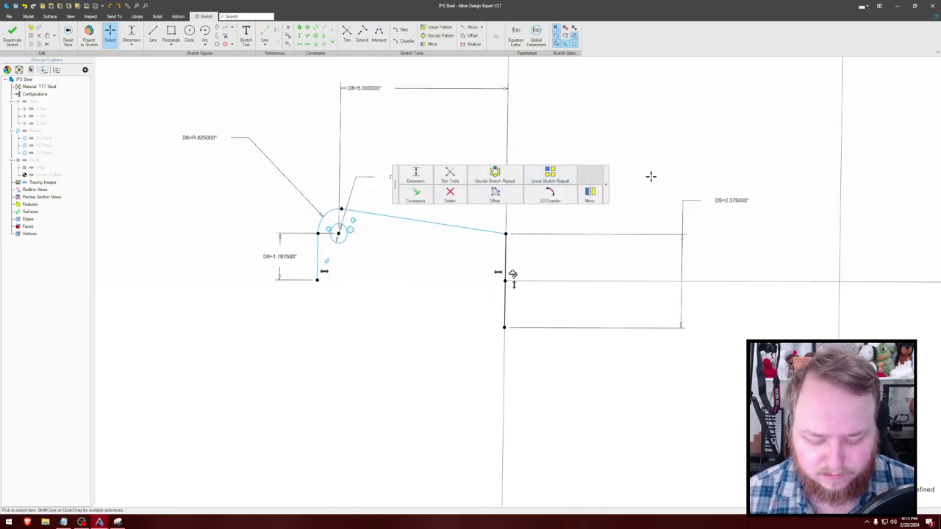
click(590, 193)
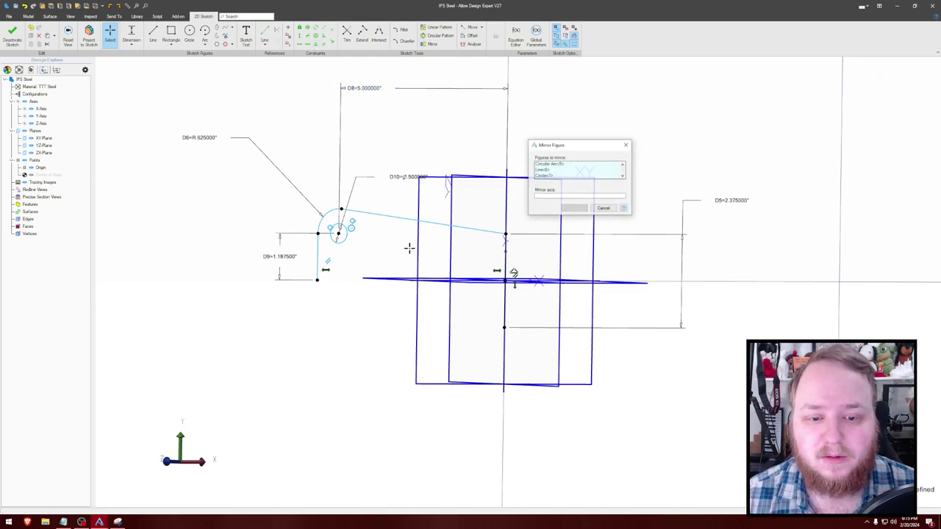
middle_drag(473, 257, 478, 277)
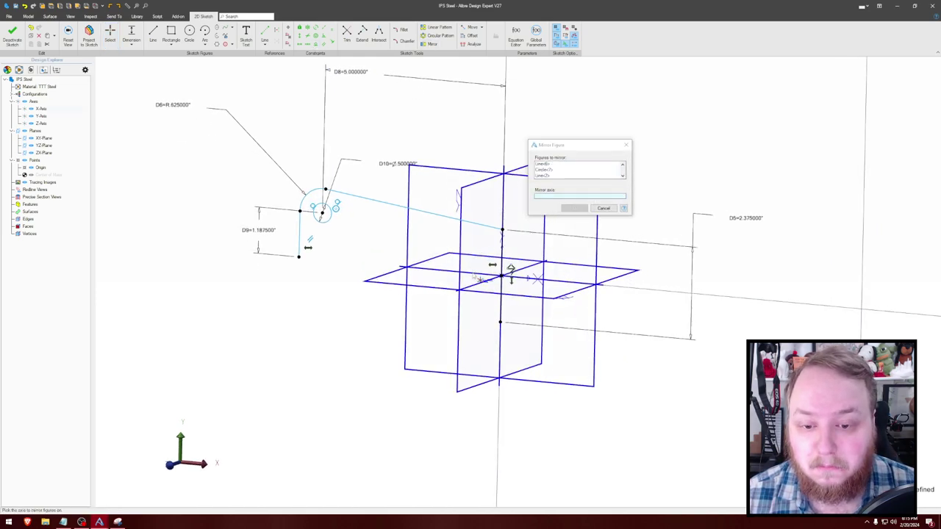
click(480, 276)
click(581, 208)
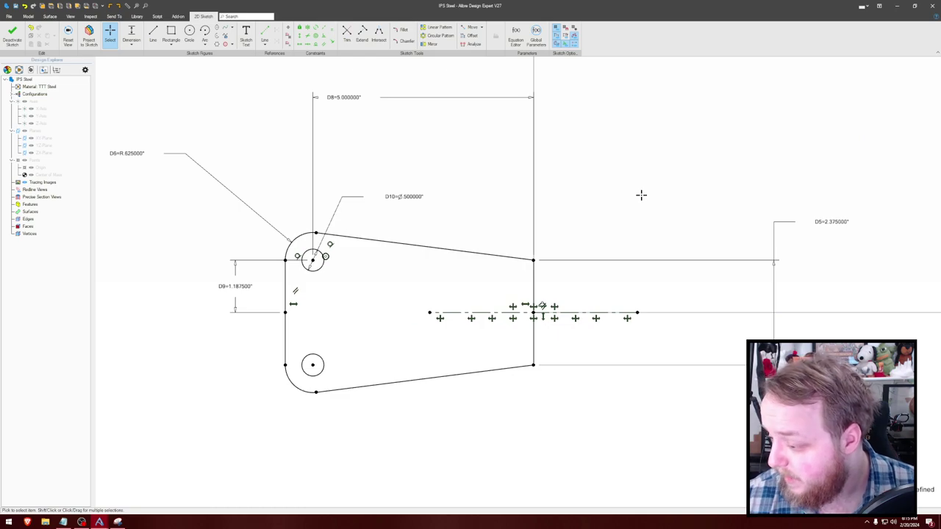
Step: Extrude the plate profile as a boss to a depth of 0.25 inches
key(e)
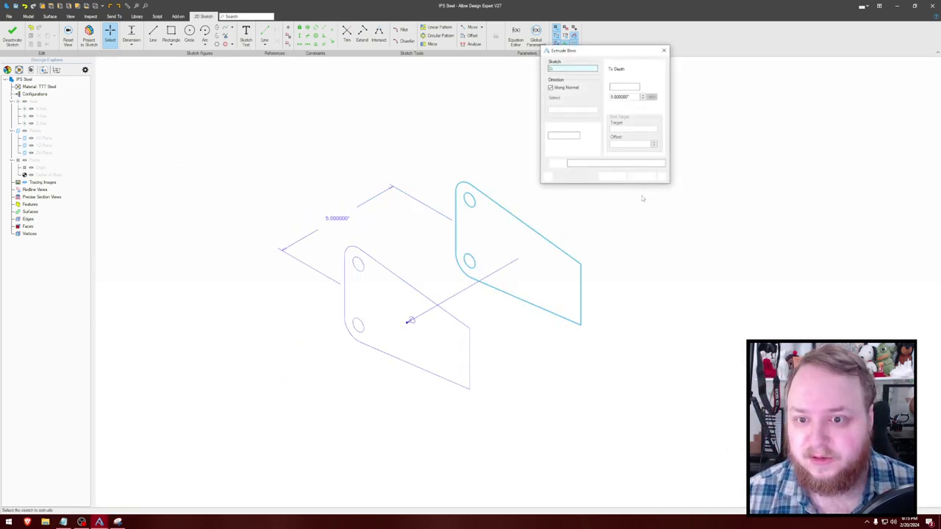
text(.25)
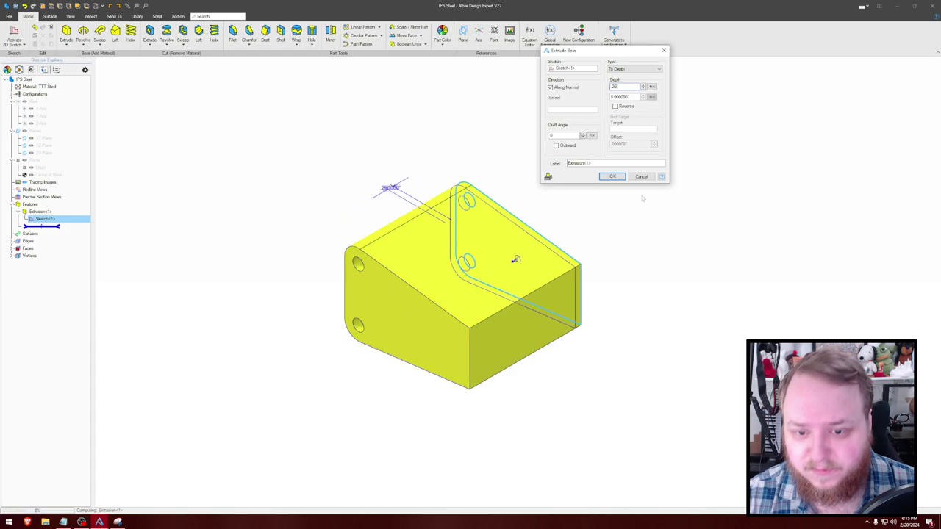
key(Return)
mouse_move(650, 197)
middle_down()
mouse_move(636, 197)
mouse_move(645, 193)
mouse_move(648, 216)
middle_up()
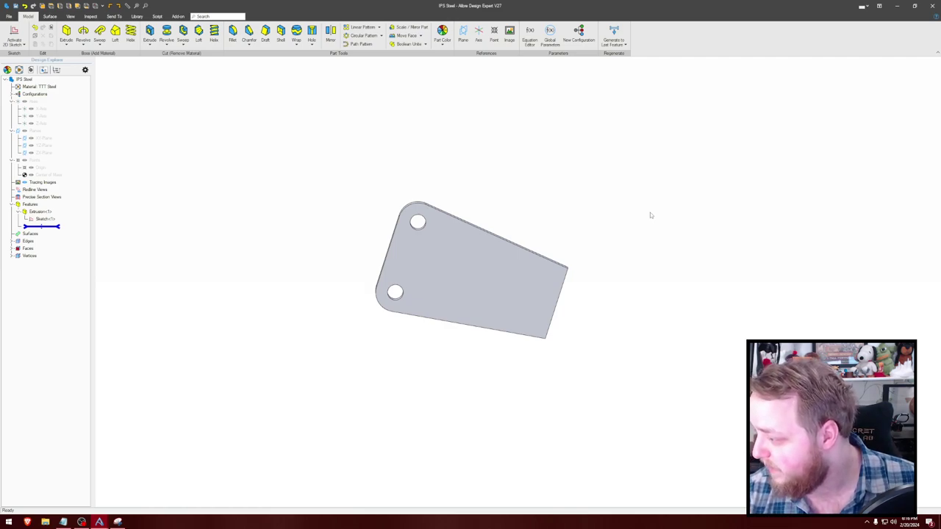
middle_drag(641, 211, 607, 265)
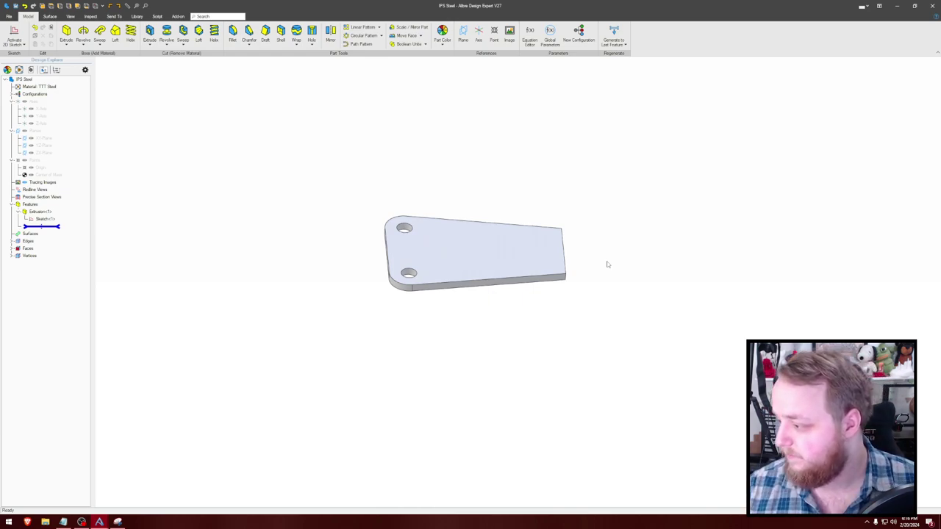
middle_drag(607, 261, 629, 247)
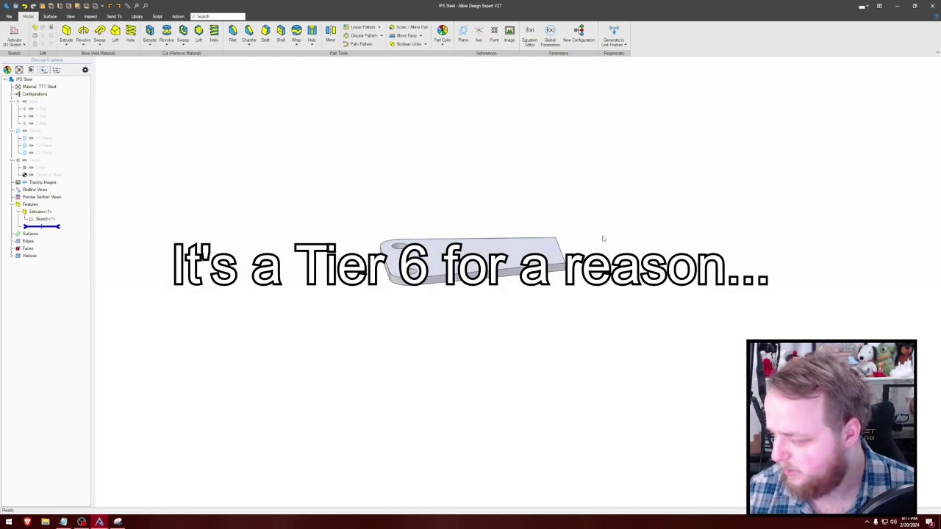
middle_drag(603, 236, 612, 233)
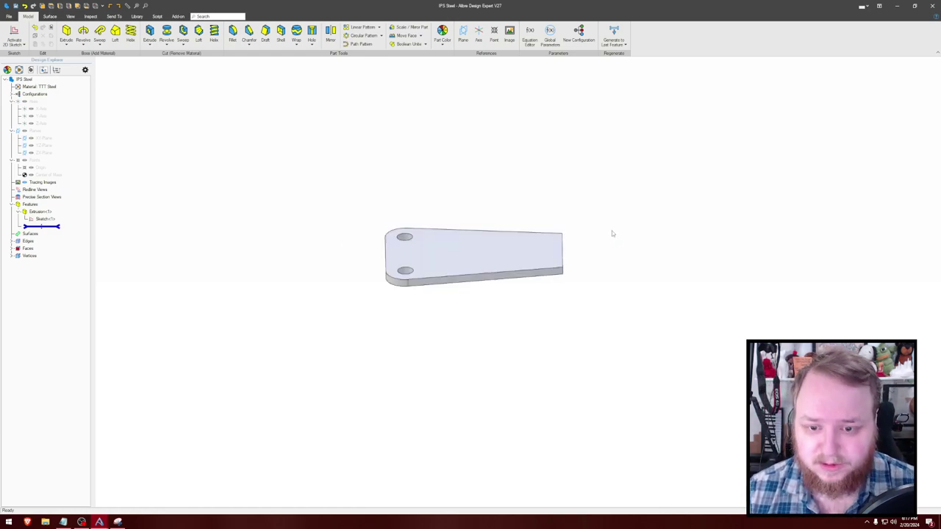
Step: Show the reference geometry and start a new 2D sketch on the ZX-Plane
key(ctrl+shift+r)
middle_drag(388, 167, 388, 161)
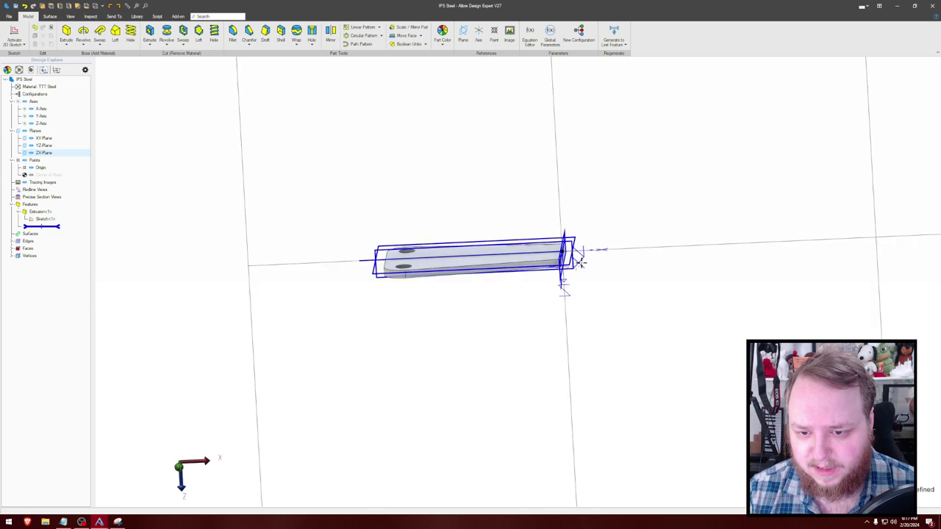
key(s)
scroll(630, 221, down, 3)
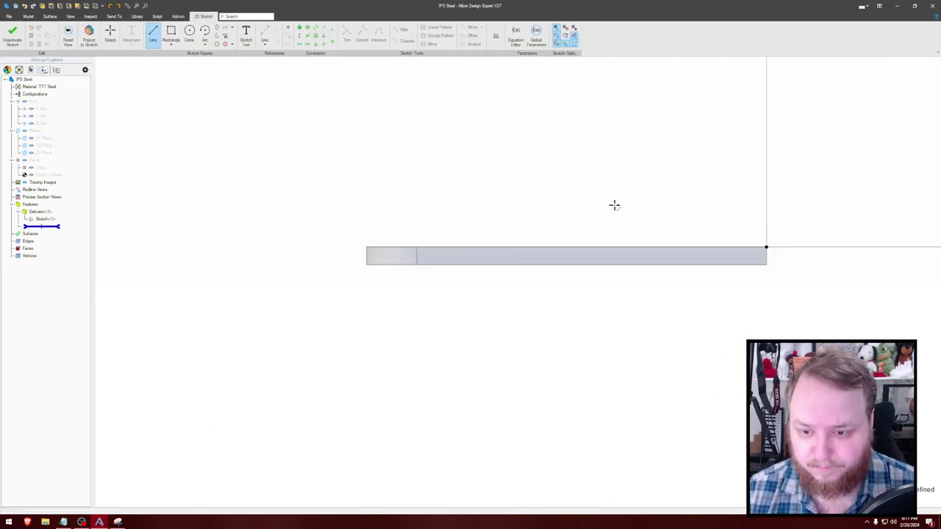
middle_drag(545, 169, 555, 224)
Step: Project the plate's long lower edge into the sketch as a reference figure
key(p)
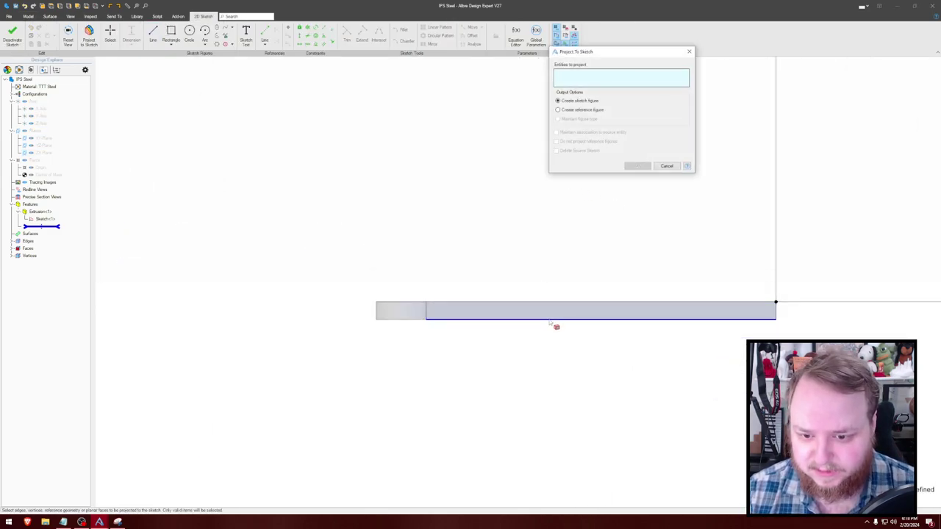
click(551, 321)
click(596, 110)
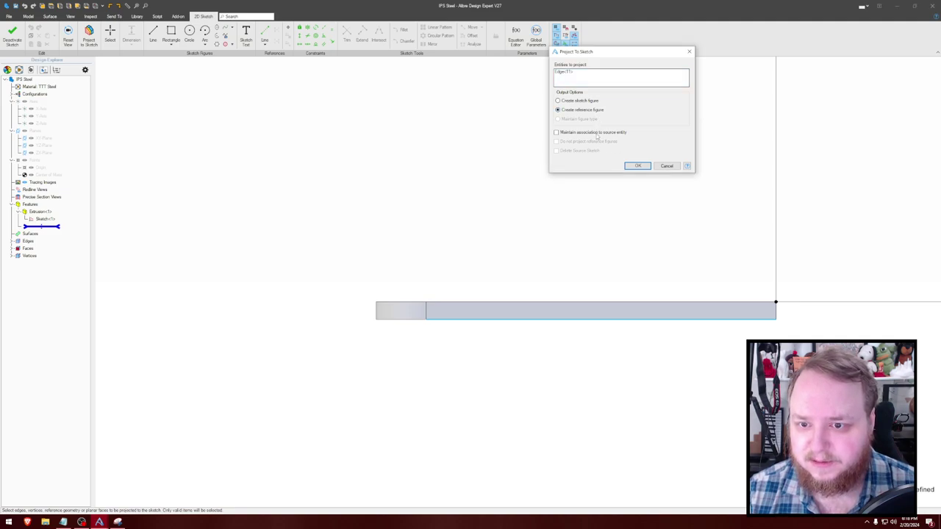
click(638, 167)
Step: Project the short lower edge at the plate's rounded end into the sketch
scroll(500, 197, down, 2)
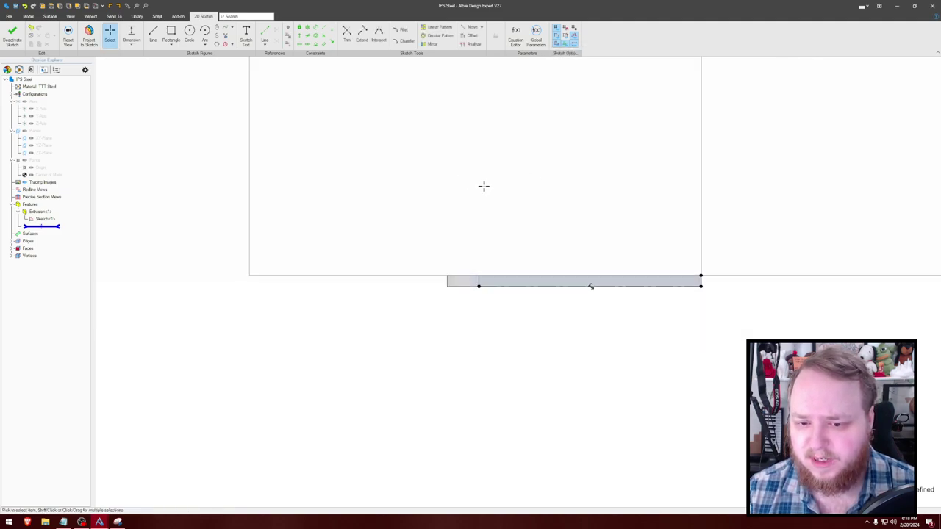
middle_drag(483, 186, 520, 213)
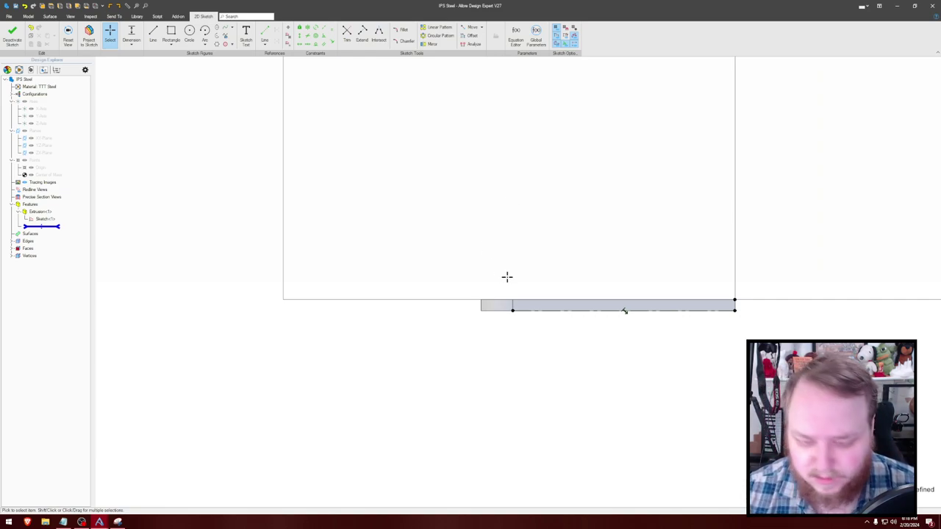
key(p)
click(500, 311)
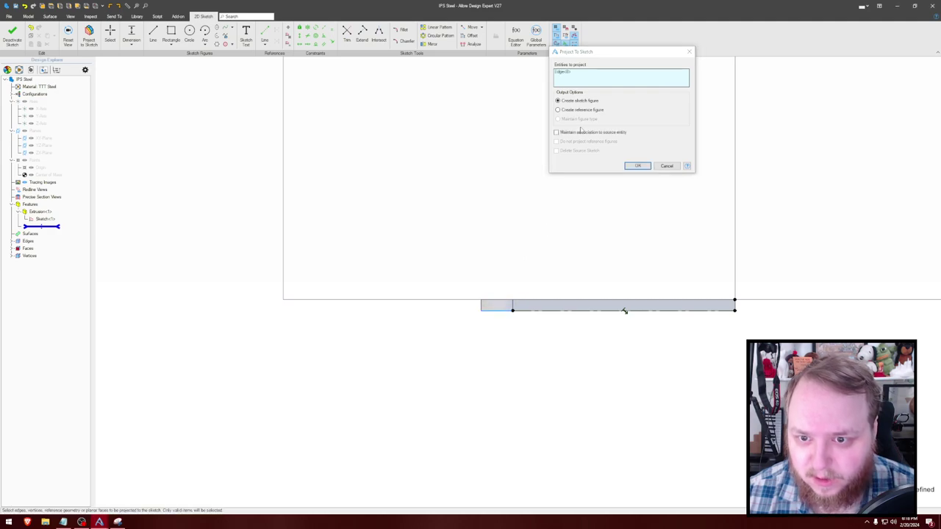
click(637, 165)
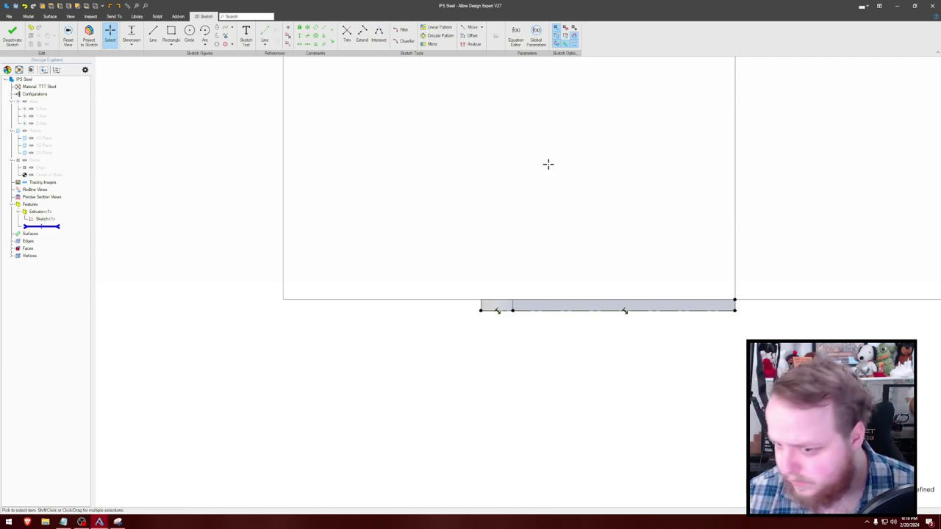
Step: Sketch a horizontal reference line outward from the plate's rounded end, plus an inclined reference line from its far end back over the plate
key(l)
click(481, 311)
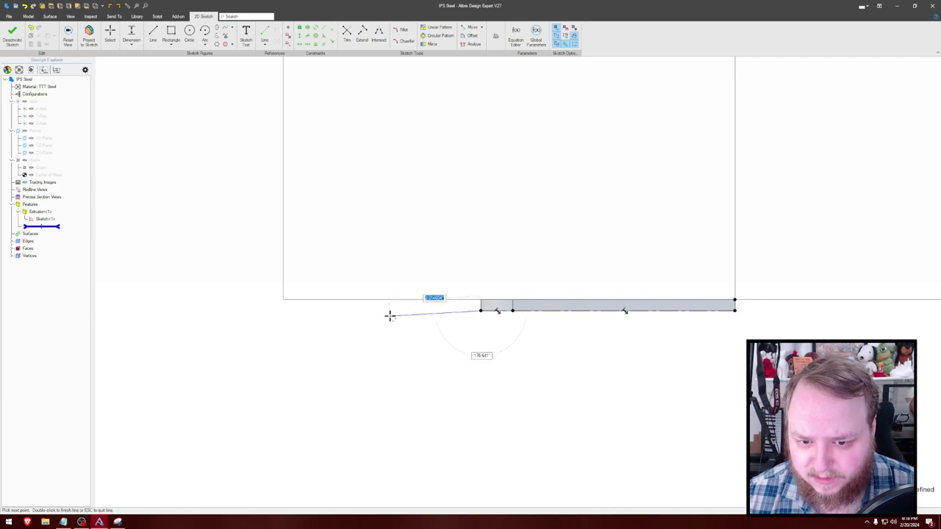
click(339, 311)
double_click(546, 238)
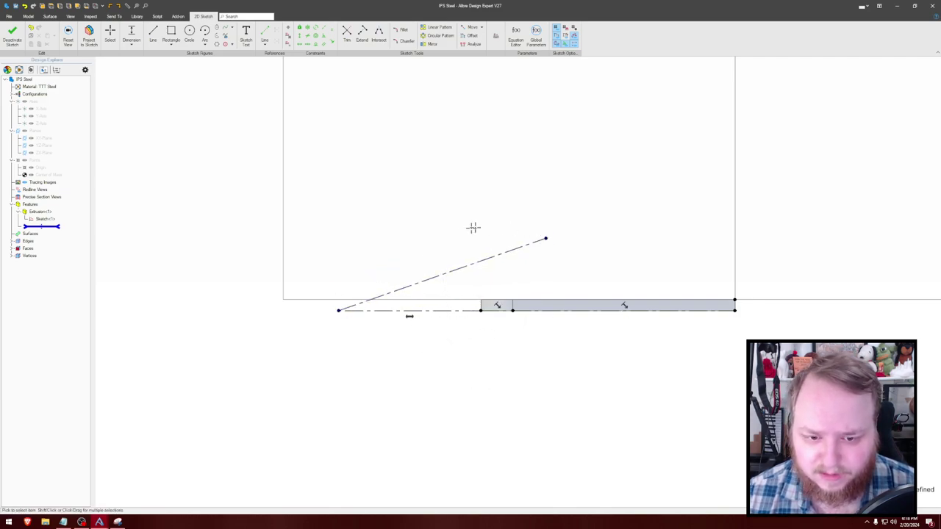
Step: Set the angle between the inclined and horizontal reference lines to 15 degrees
key(d)
click(418, 283)
click(432, 311)
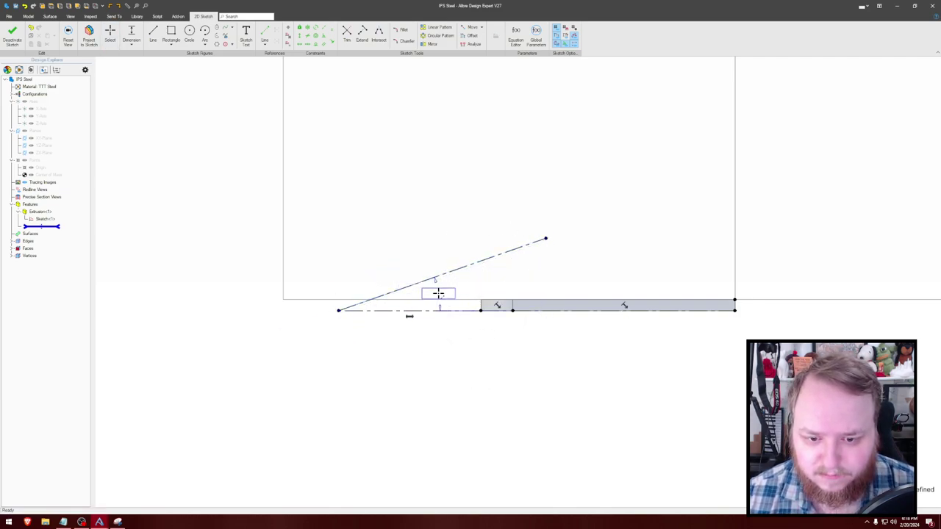
click(439, 293)
text(15)
key(Return)
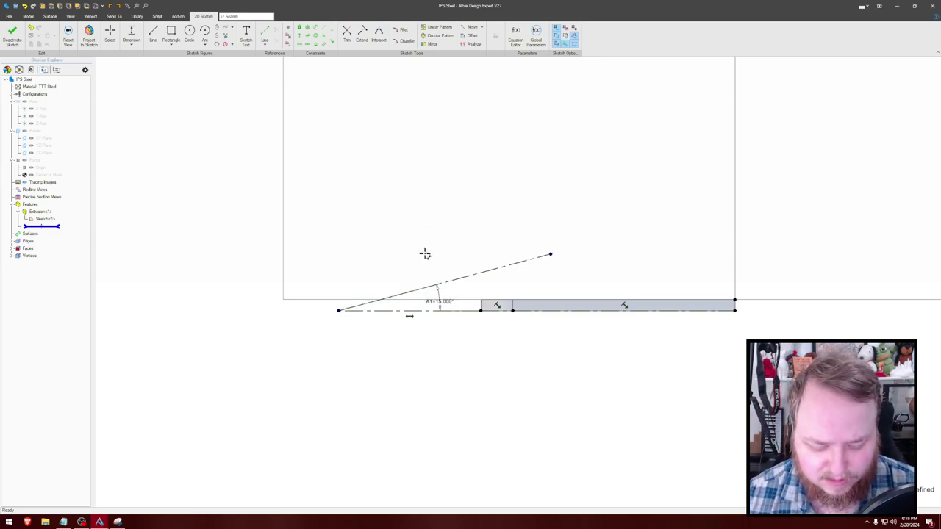
Step: Set the length of the horizontal reference line beyond the plate's rounded end to 2.875 inches
click(419, 310)
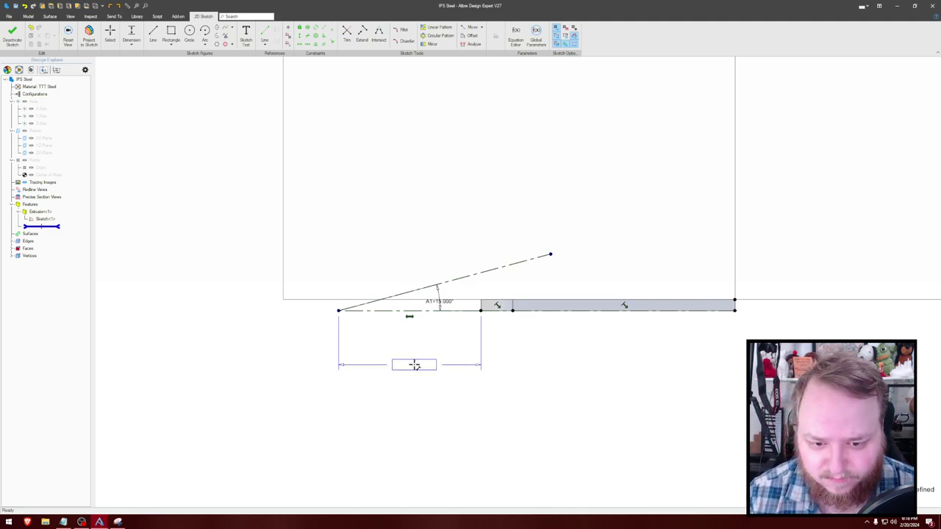
click(410, 356)
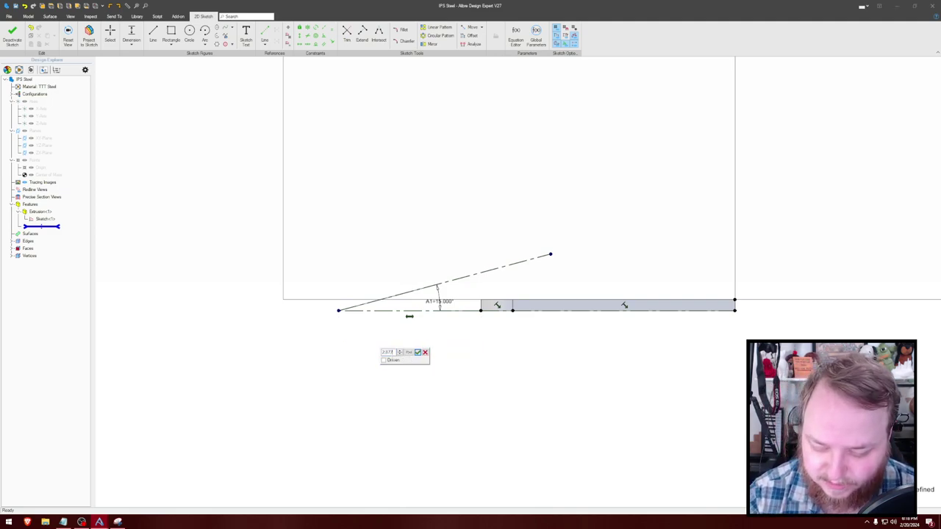
key(Return)
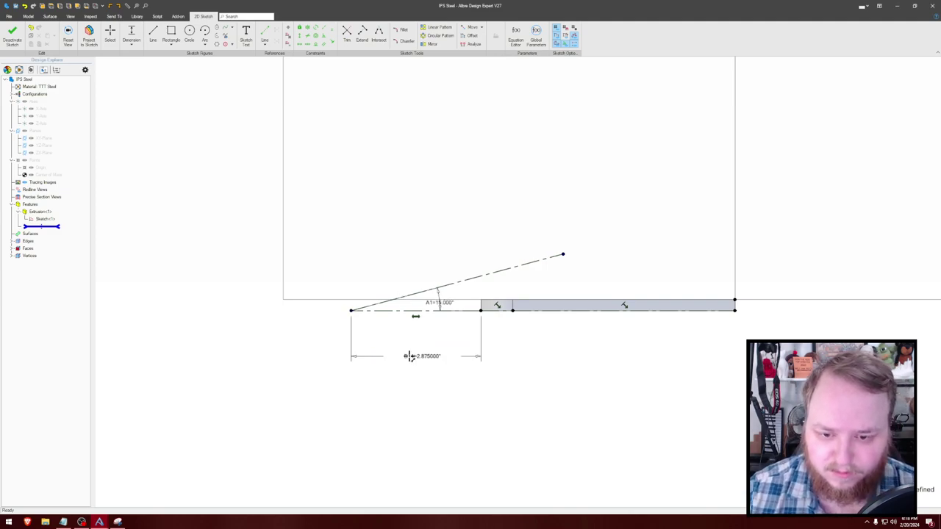
Step: Dimension the inclined reference line's horizontal span with the expression 4.25+1.625-.25 inches
middle_drag(657, 221, 513, 231)
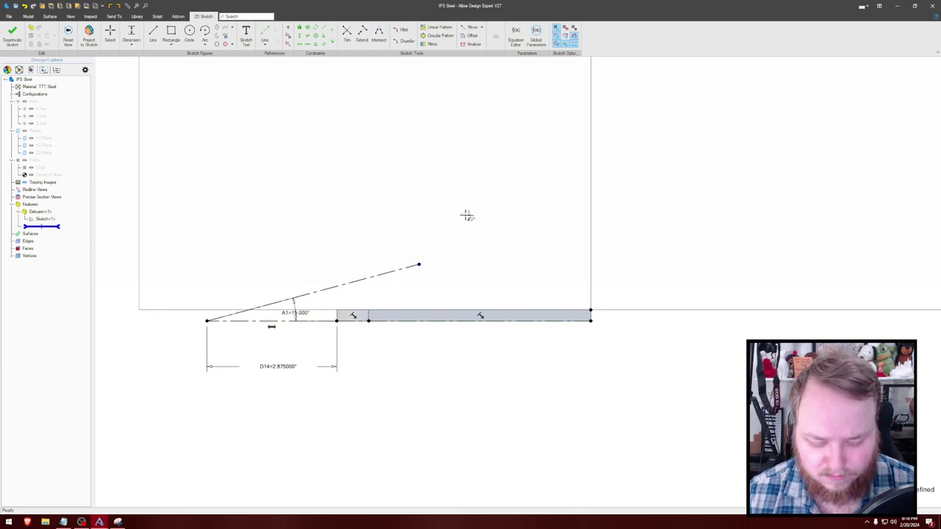
click(375, 275)
click(304, 219)
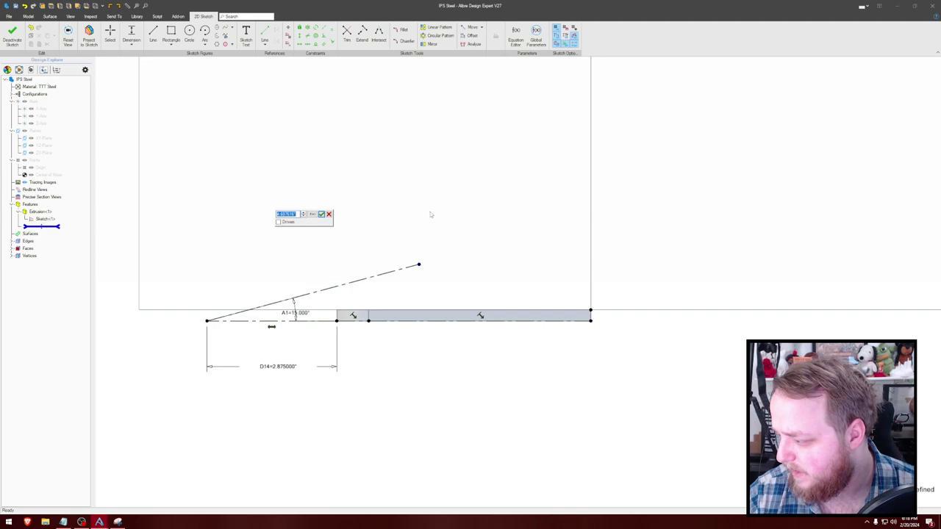
text(4.25)
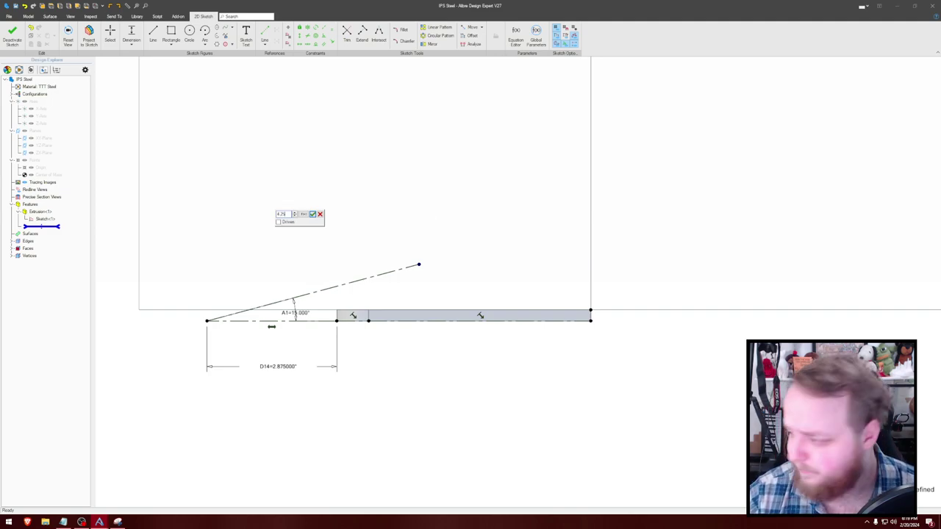
text(+1.625)
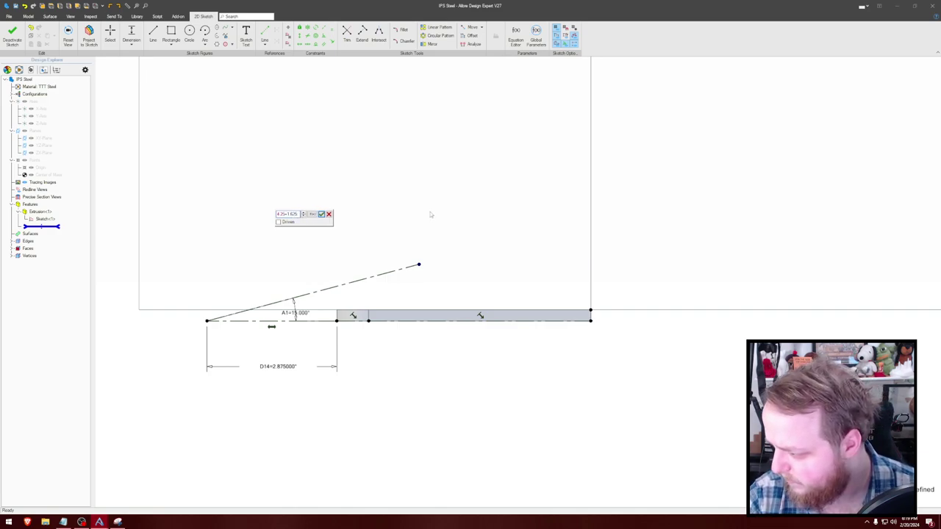
text(-.25)
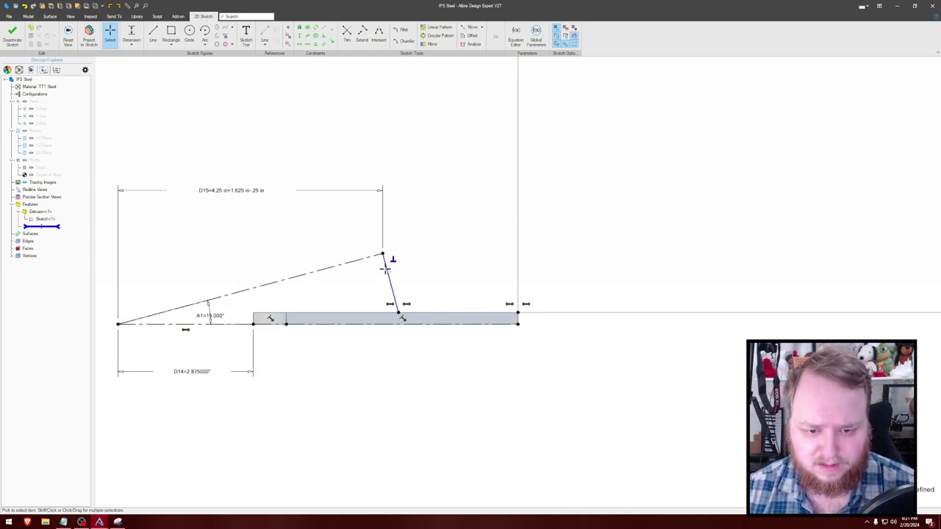
Step: Replace the solid perpendicular line with a reference line from the incline's upper end, its lower point constrained horizontal with the plate's top corner
scroll(405, 250, up, 2)
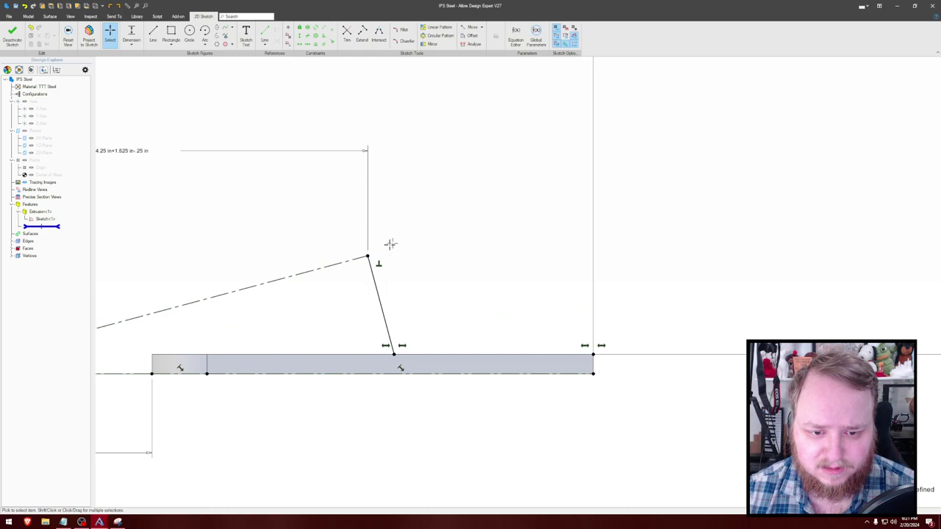
key(ctrl+z)
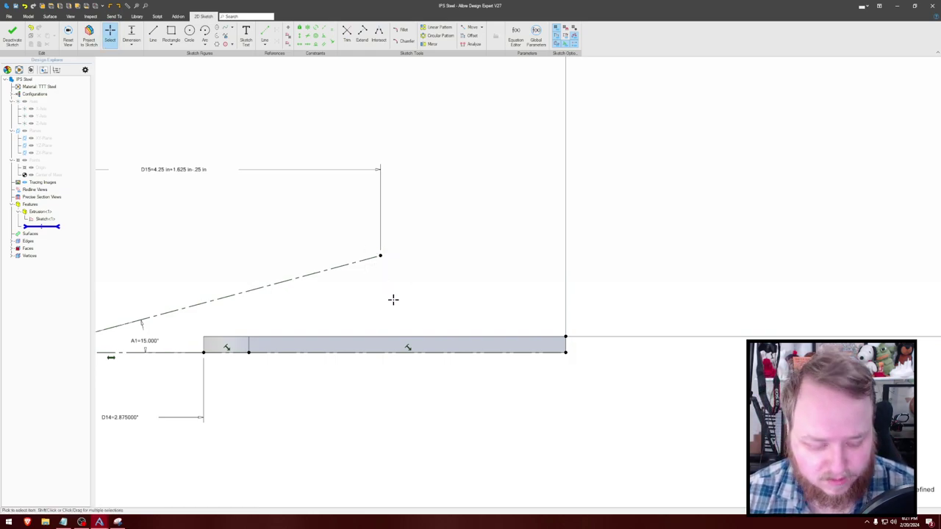
drag(380, 257, 403, 336)
click(404, 336)
shift+click(566, 336)
key(h)
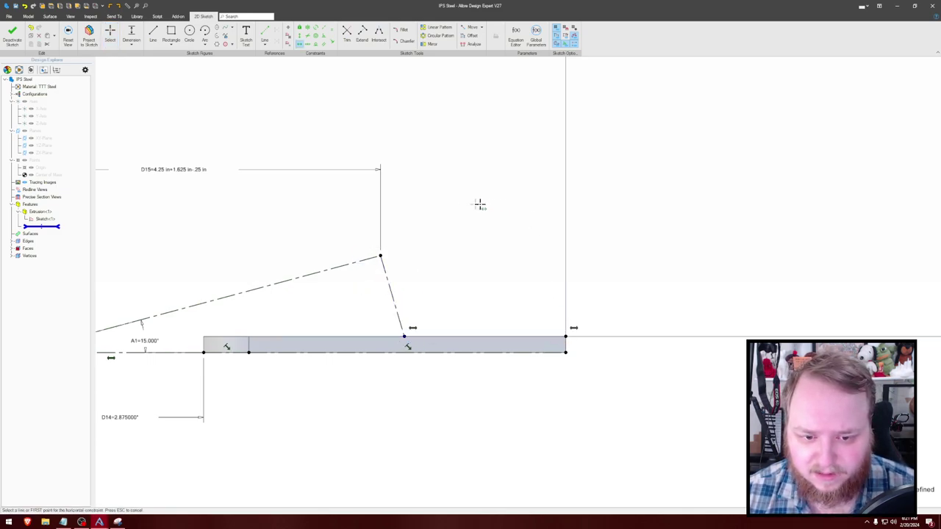
key(Escape)
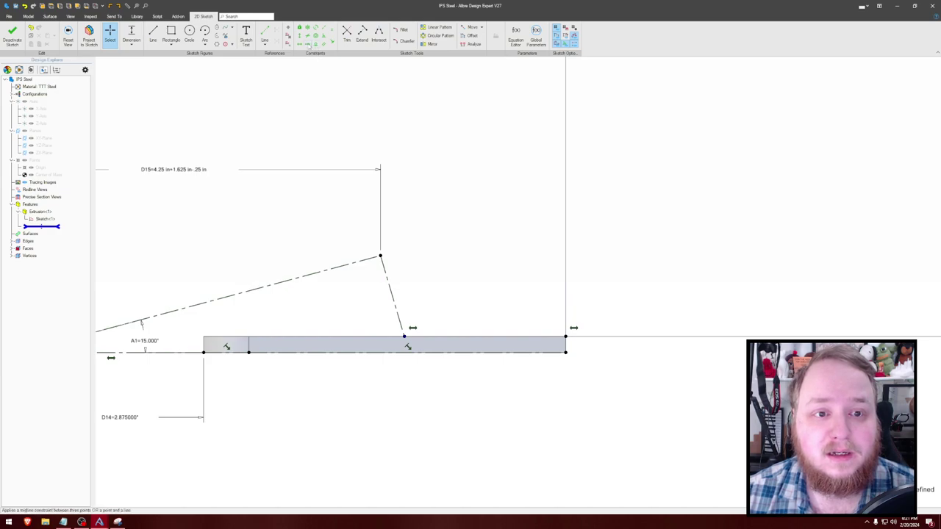
Step: Constrain the short reference line perpendicular to the 15-degree inclined reference line
click(324, 35)
click(360, 260)
click(383, 268)
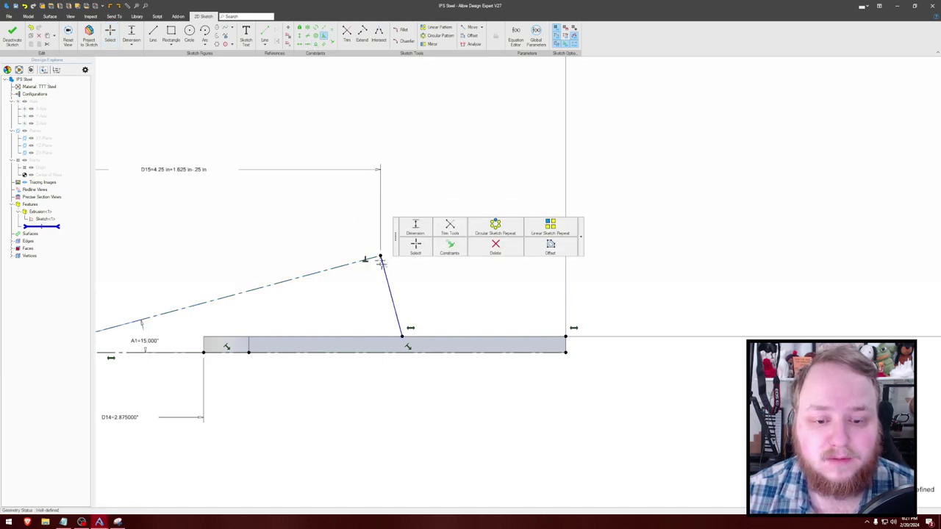
key(Escape)
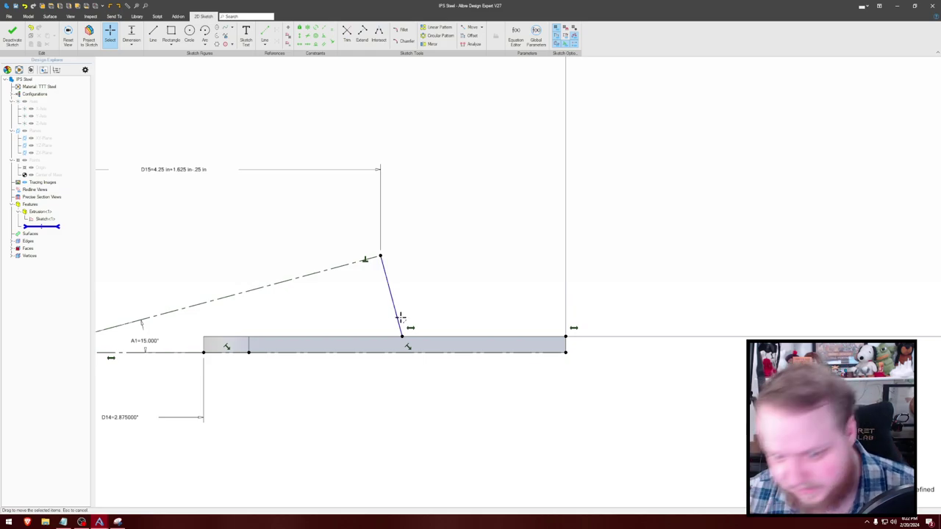
Step: Sketch a solid line along the perpendicular reference line, from partway down it to the plate's top face
key(l)
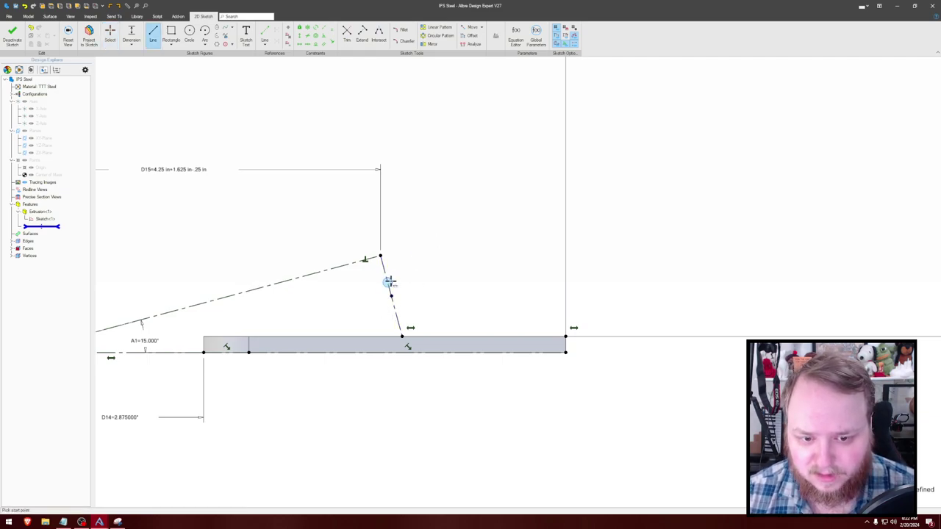
click(386, 280)
click(401, 335)
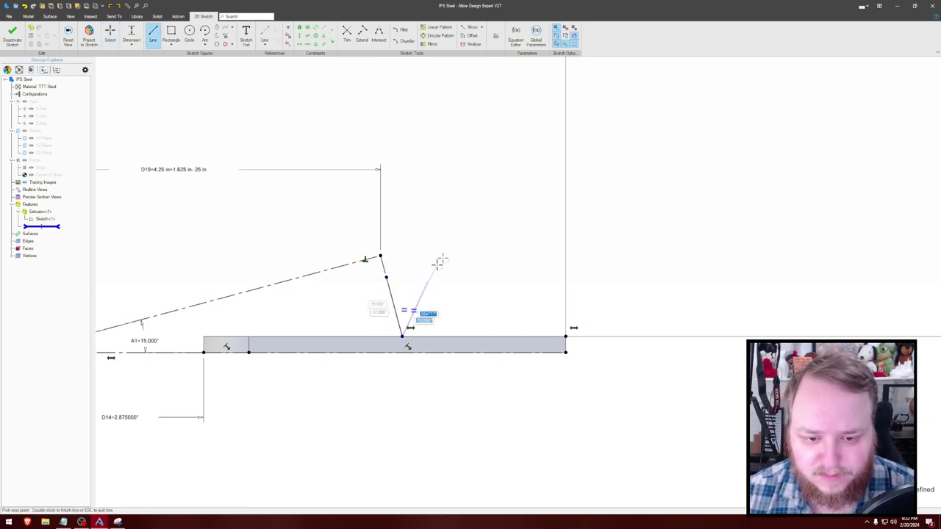
key(Escape)
scroll(449, 235, up, 1)
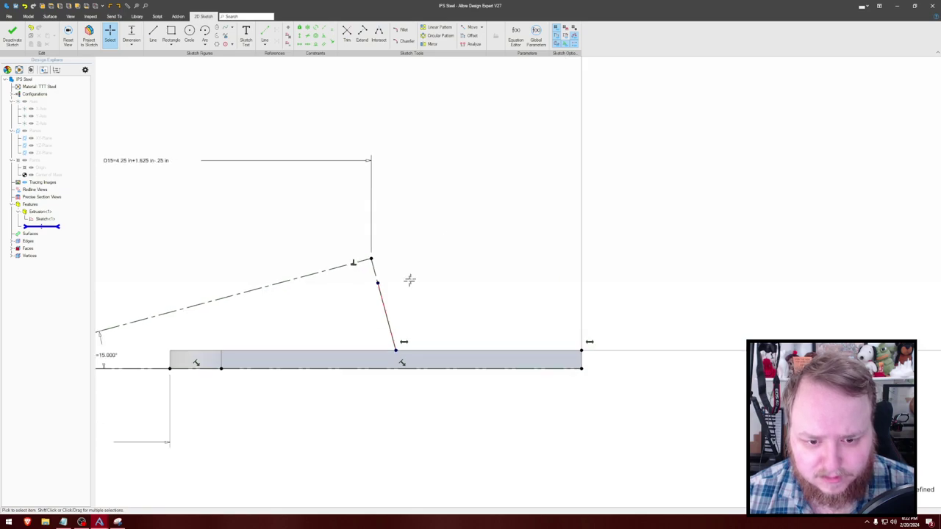
Step: Set the vertical height of the short solid line to 0.875 inches
key(d)
click(386, 306)
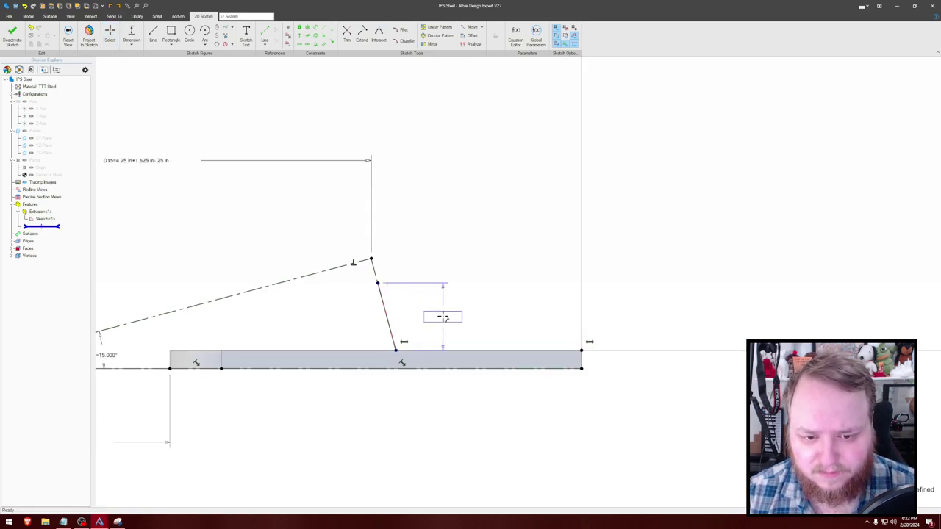
click(443, 317)
text(.875)
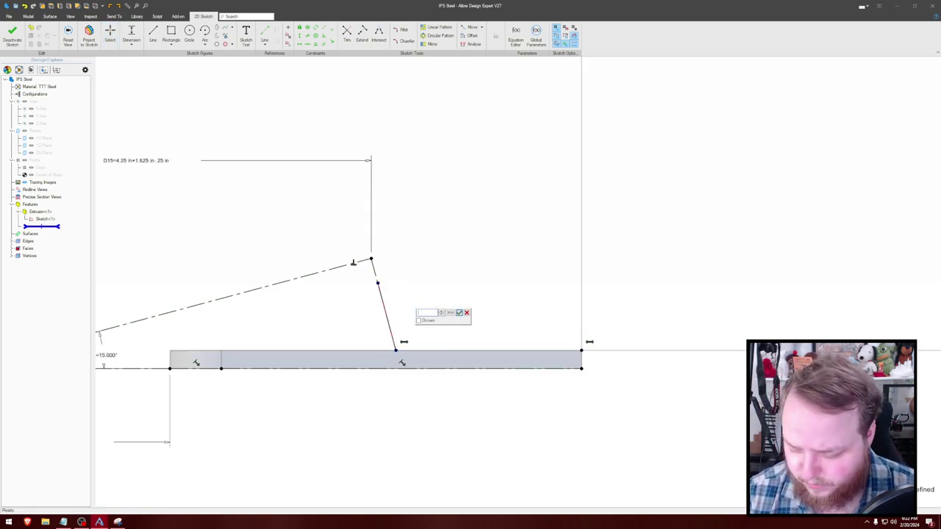
key(Return)
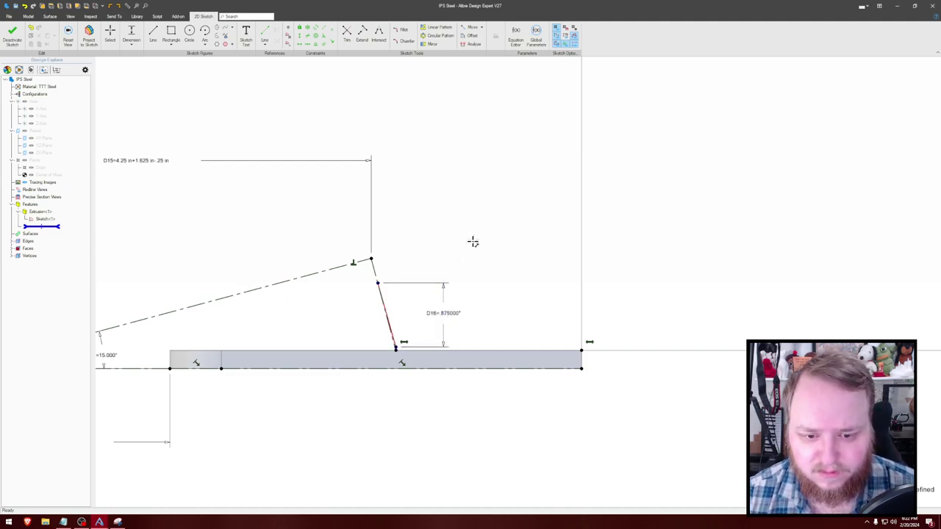
Step: Make the solid line's lower endpoint coincident with the reference line's lower endpoint on the plate's top face
scroll(439, 273, up, 2)
key(Escape)
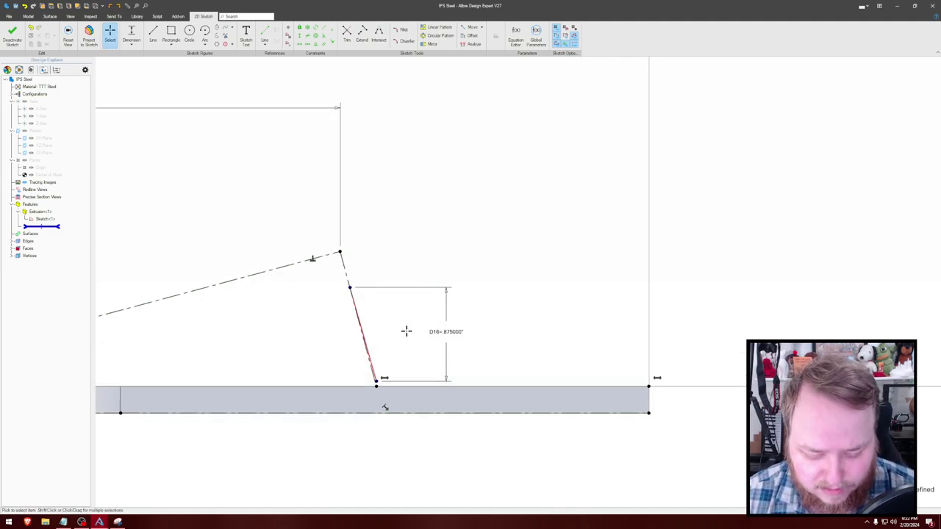
scroll(379, 380, up, 2)
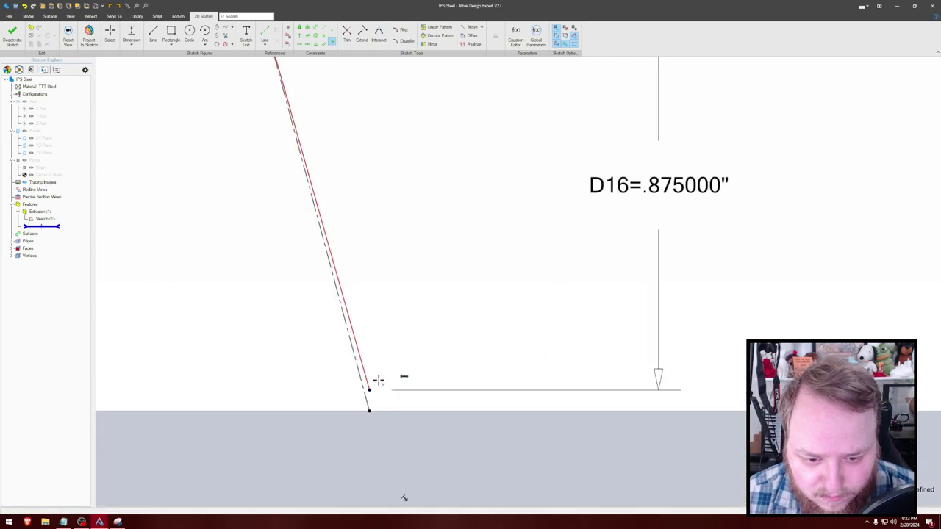
click(369, 390)
click(369, 411)
scroll(391, 322, down, 5)
middle_drag(411, 252, 434, 324)
scroll(436, 325, down, 3)
key(Escape)
middle_drag(562, 262, 500, 258)
scroll(500, 257, down, 2)
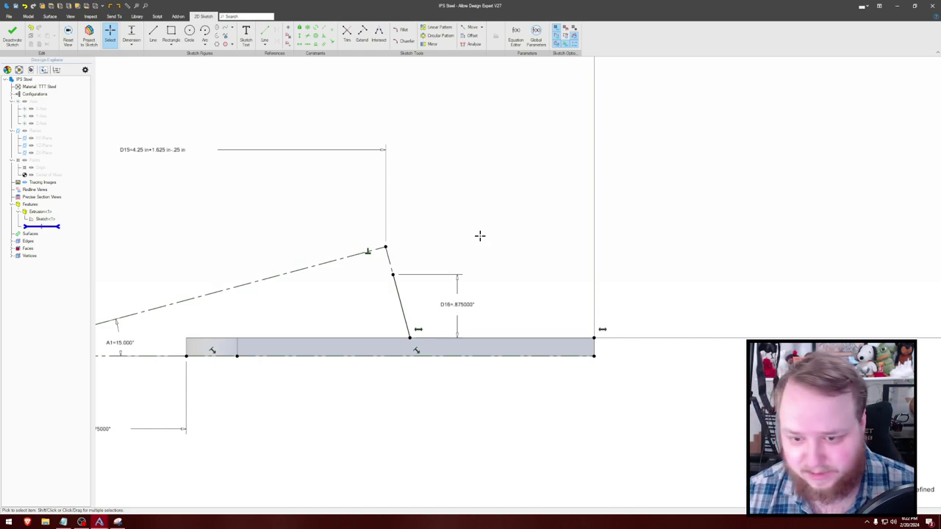
Step: Sketch a line upward from the plate's square-end top corner, parallel to the short slanted line
key(l)
click(594, 338)
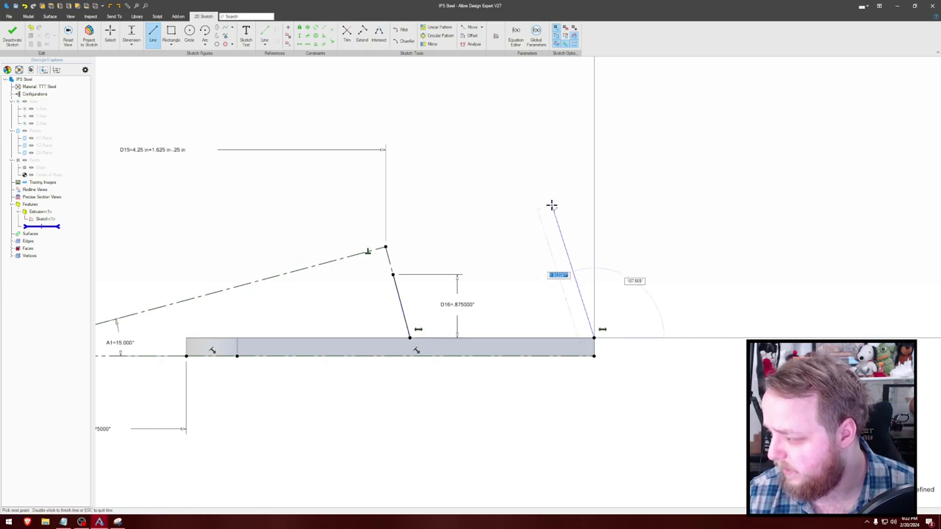
double_click(552, 206)
click(385, 247)
key(Escape)
Step: Extend the incline with another reference line from its upper end past the plate's square end, perpendicular to the short slanted line
key(l)
click(386, 247)
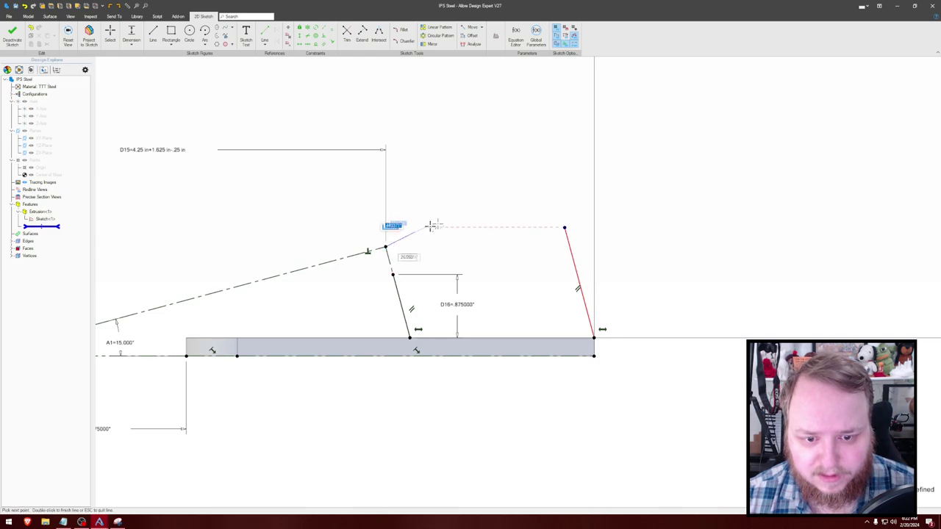
double_click(601, 188)
key(Escape)
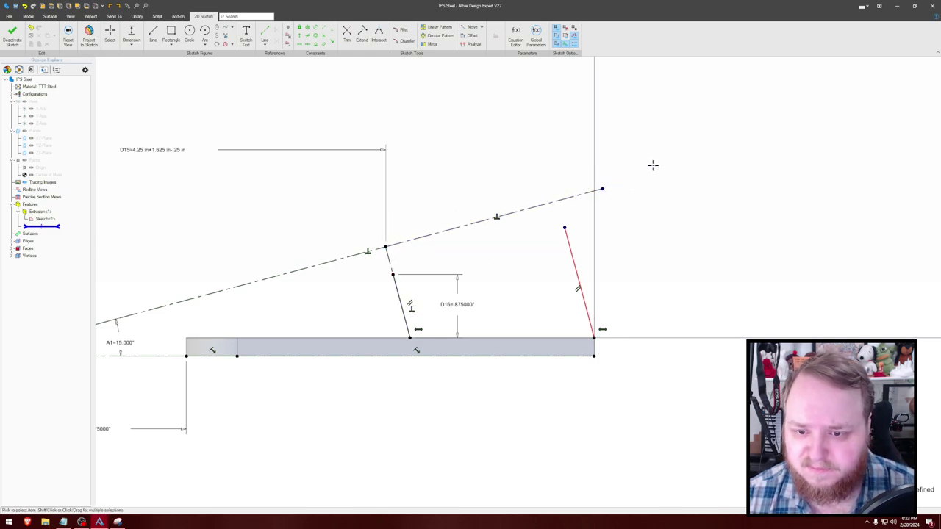
Step: Make the upper endpoint of the plate-corner line coincident with the extended inclined reference line
key(c)
click(564, 226)
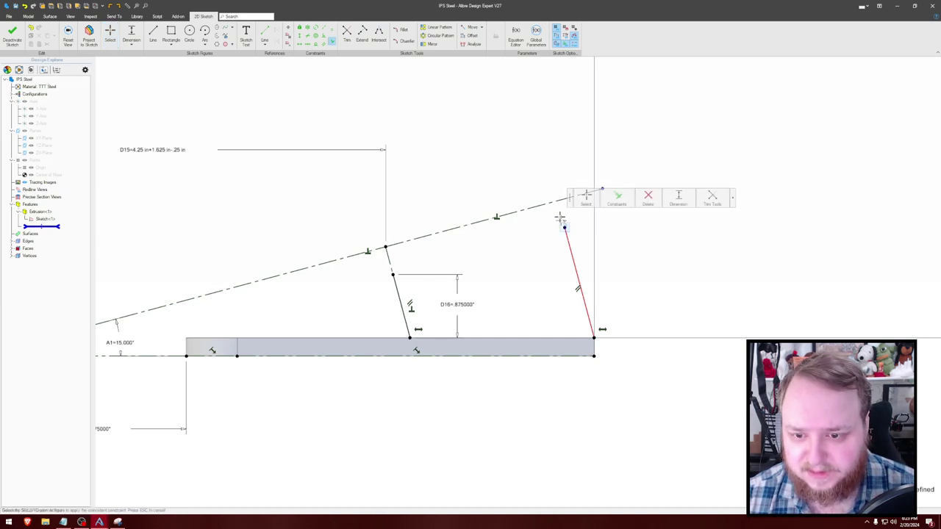
click(556, 202)
click(556, 203)
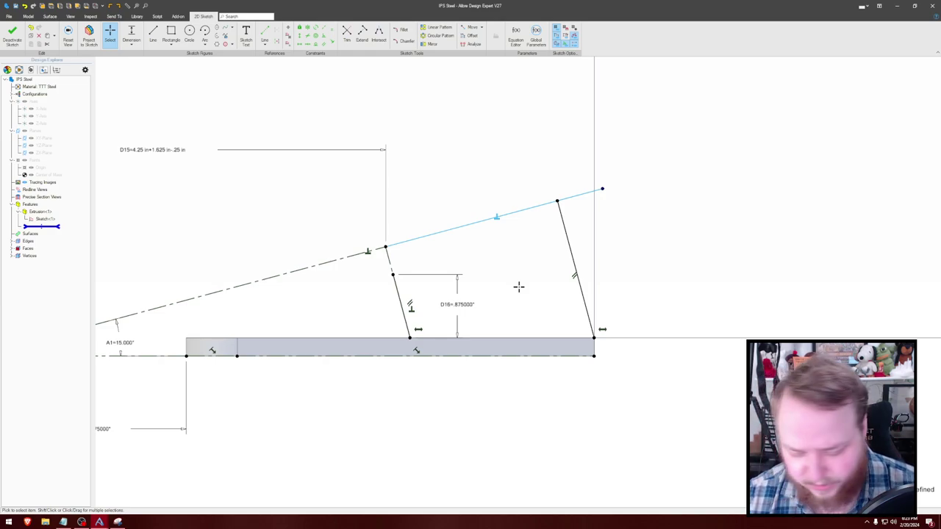
Step: Sketch a short solid line from the upper end of the plate-corner line down along the inclined reference line
key(l)
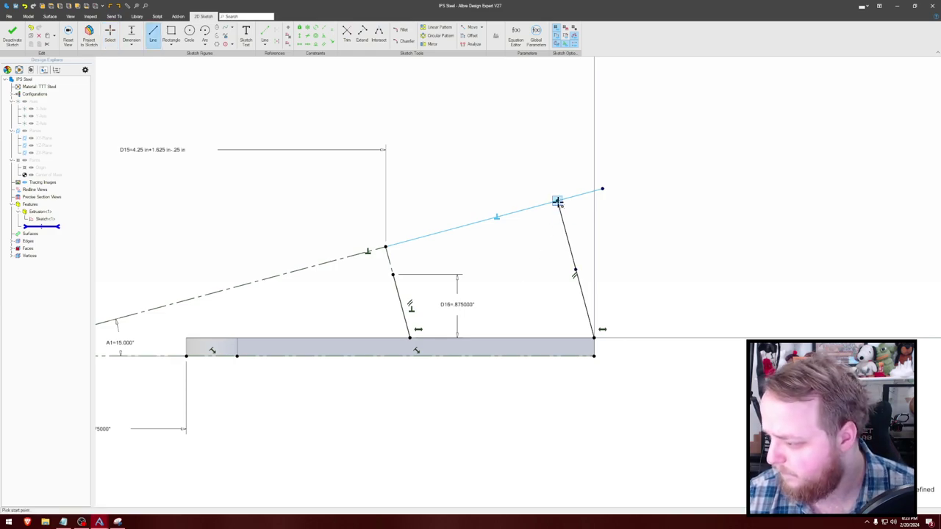
click(557, 201)
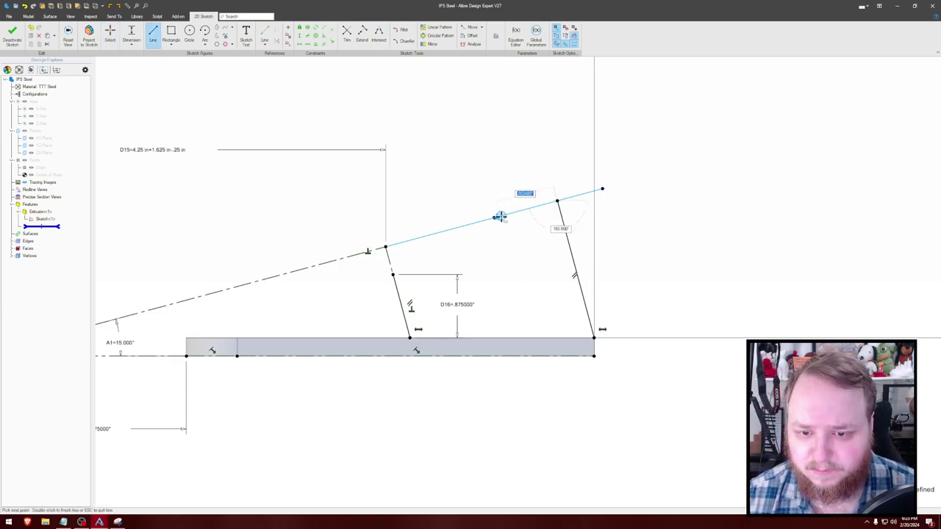
double_click(507, 214)
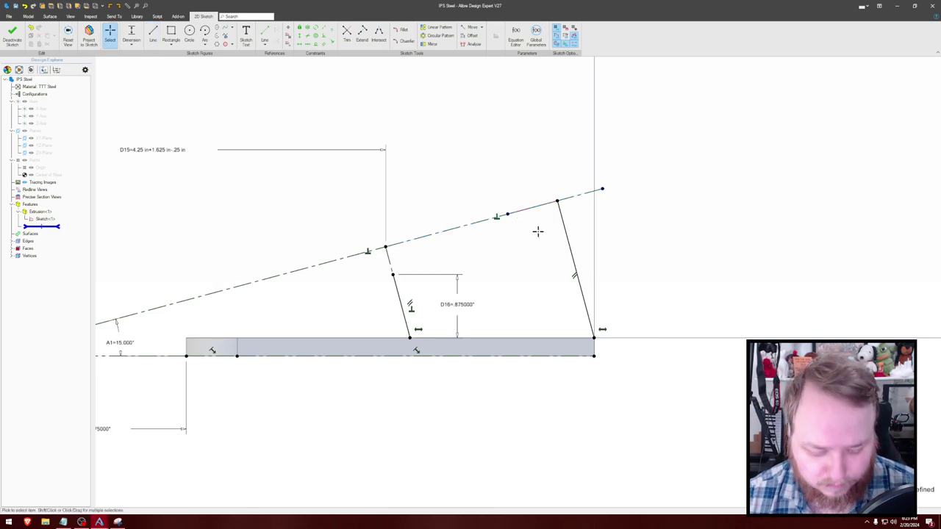
Step: Dimension the short solid line on the incline with a horizontal length of 1.25 in
click(527, 211)
click(537, 161)
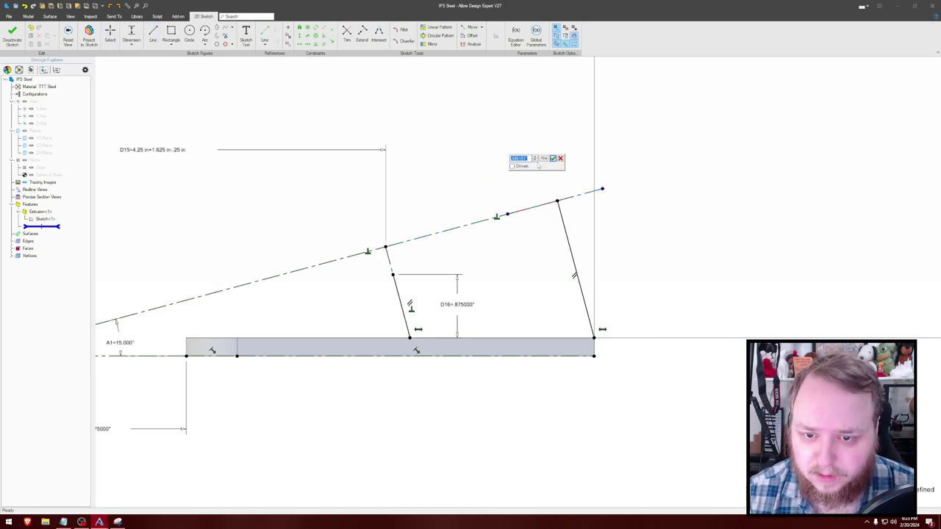
text(18=1.25)
key(Return)
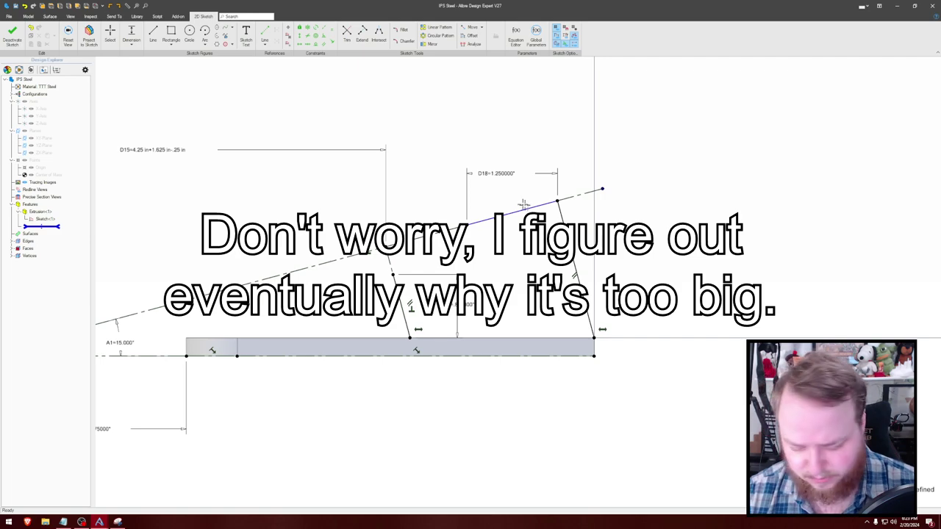
Step: Sketch the notch with a short line down from the solid incline line's lower end and a line to the short slanted line's upper end
key(l)
key(Escape)
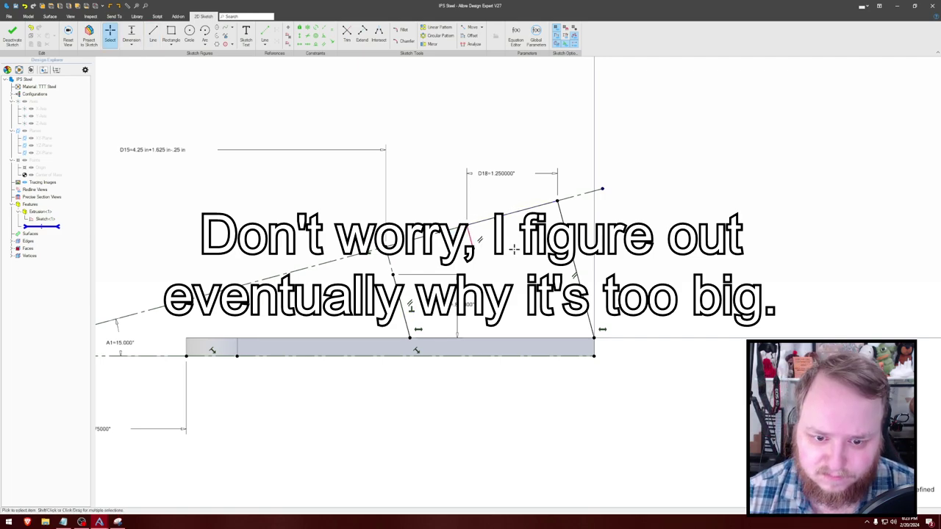
key(l)
click(473, 248)
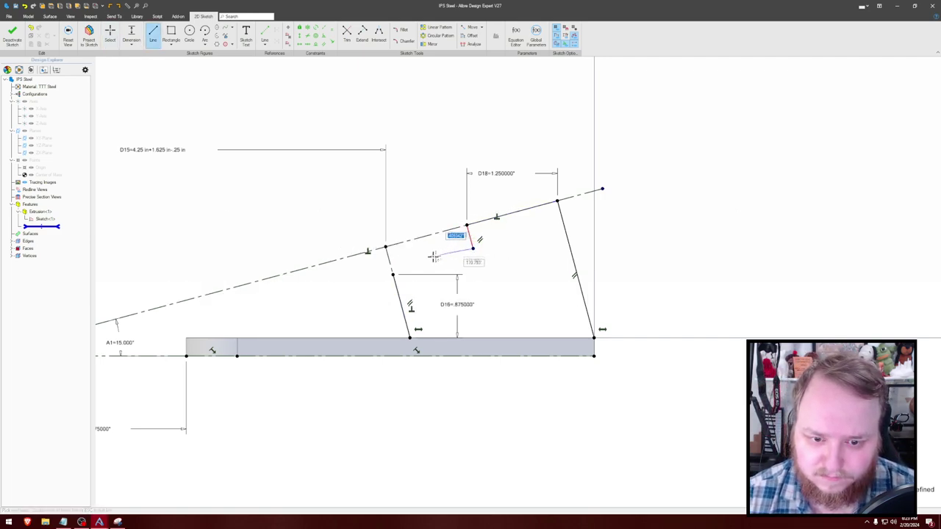
click(395, 273)
key(Escape)
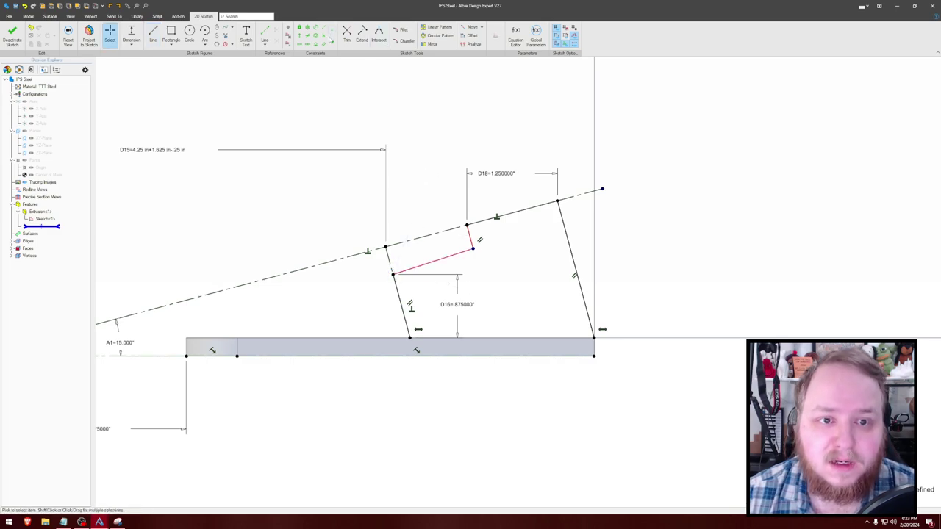
Step: Make the long notch line parallel to the inclined reference line
click(323, 44)
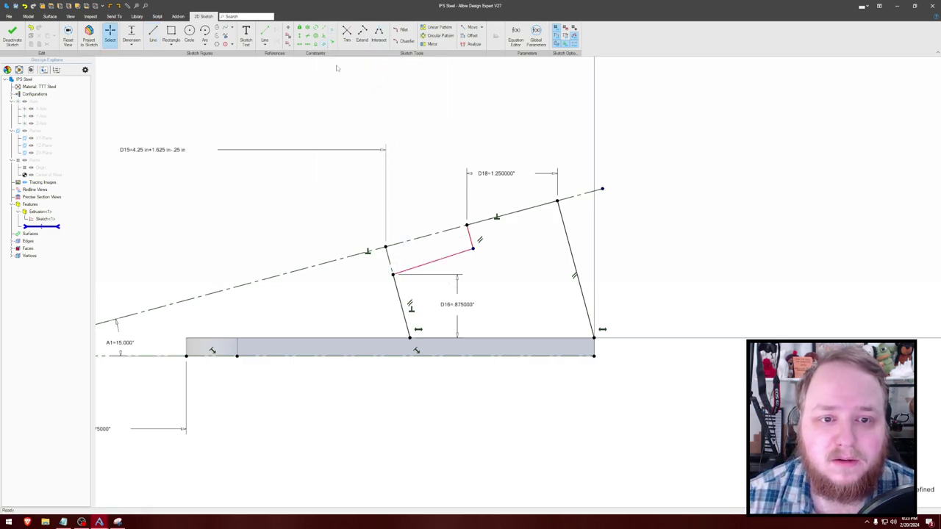
click(439, 234)
click(450, 256)
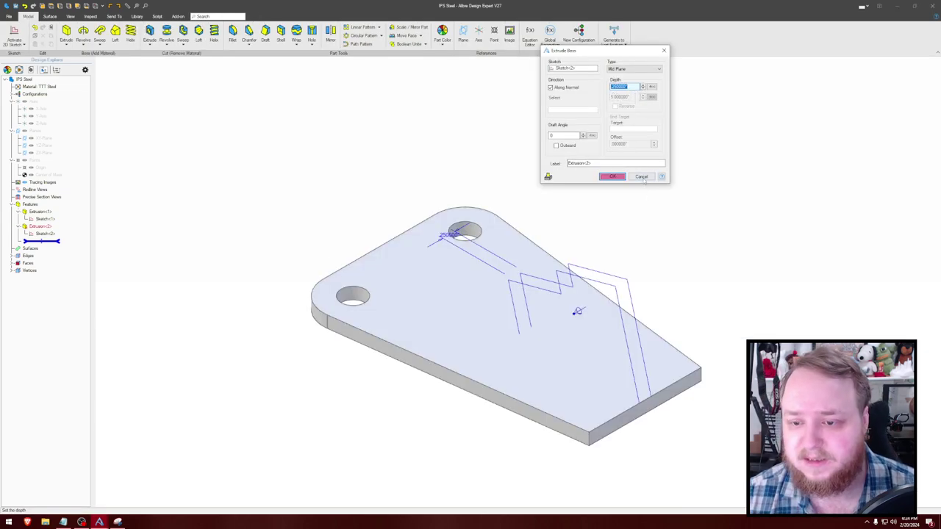
Step: Cancel the extrusion and close the open side profile with a line along the plate's top surface between the two slanted lines' lower ends
click(644, 175)
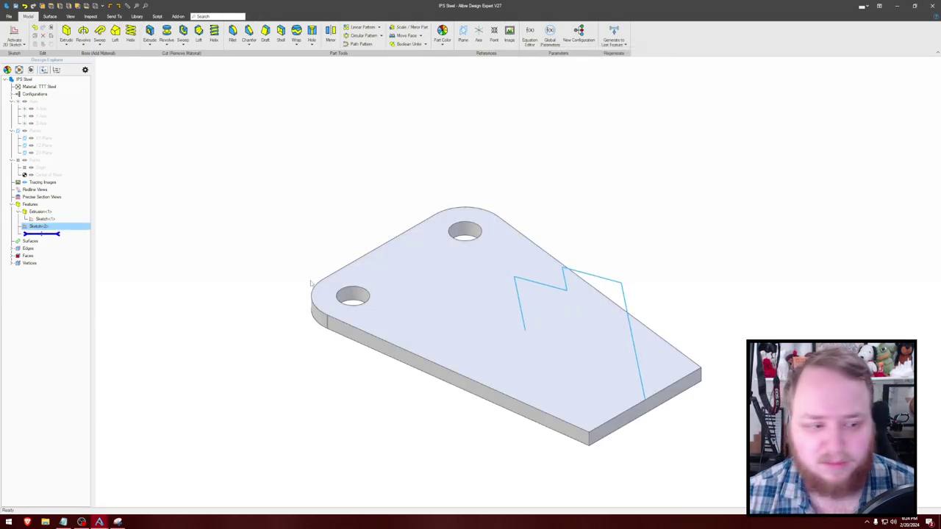
right_click(66, 233)
click(84, 230)
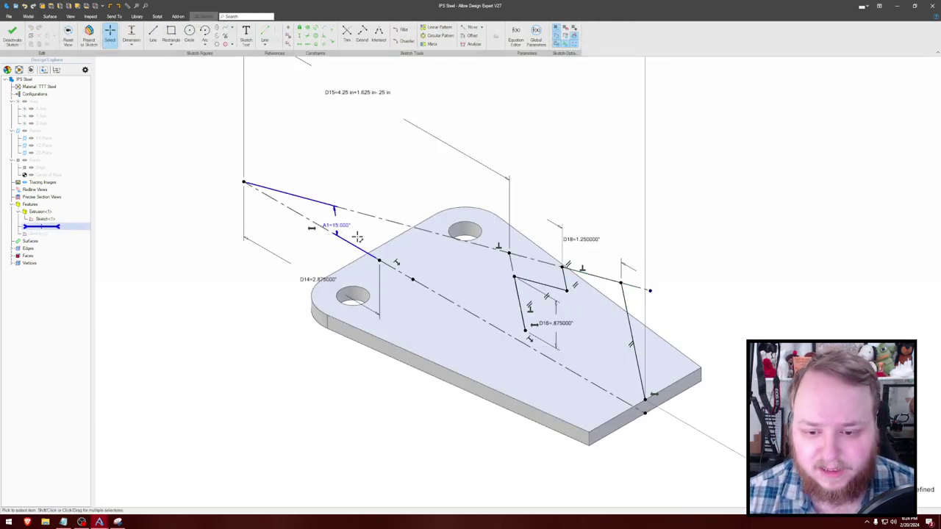
key(l)
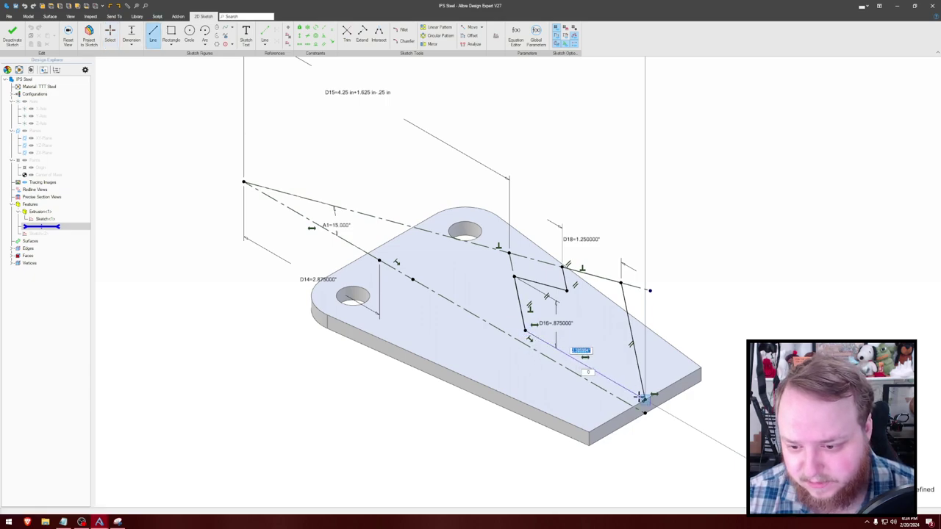
click(644, 397)
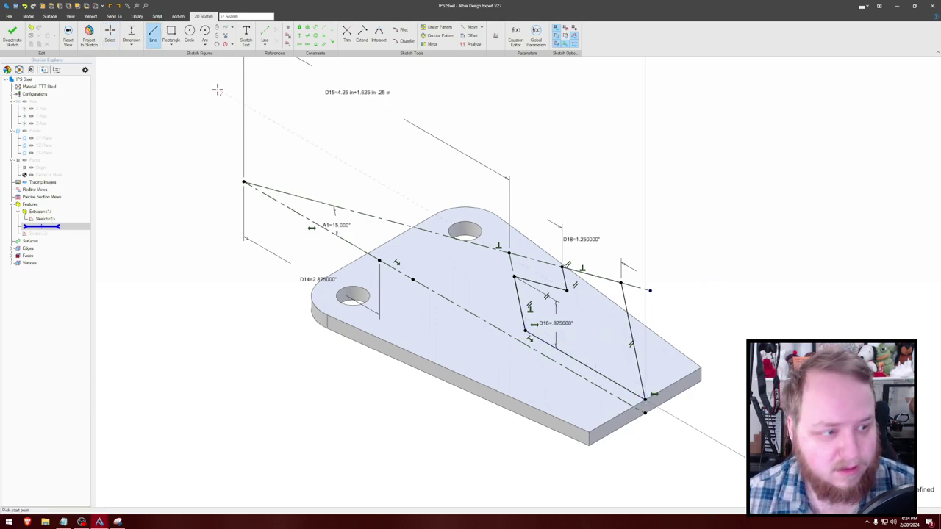
Step: Extrude the closed side profile as a boss 2.375 in deep using the Mid Plane type
click(22, 45)
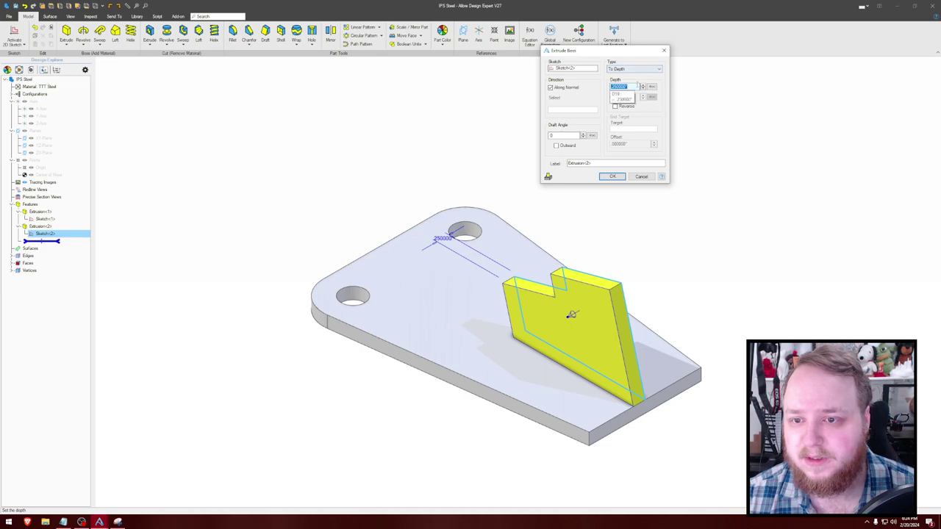
key(BackSpace)
text(.2375)
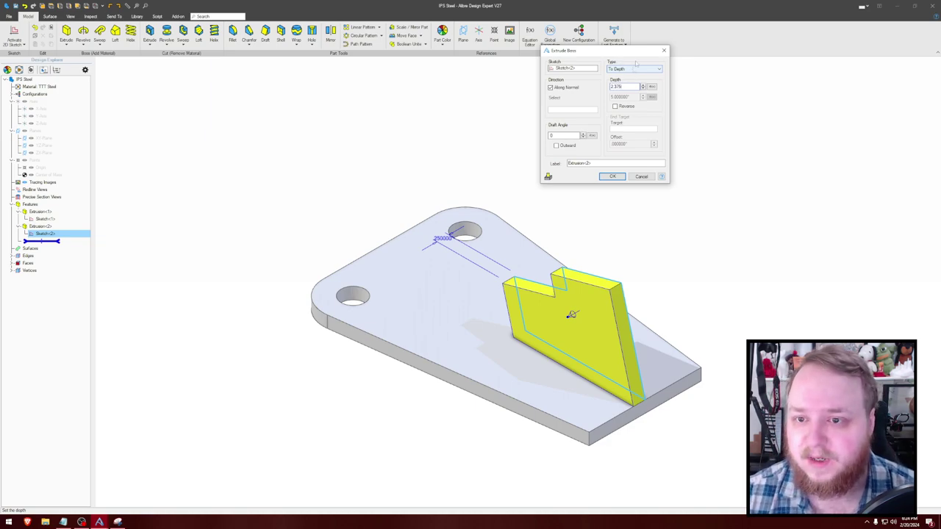
click(631, 70)
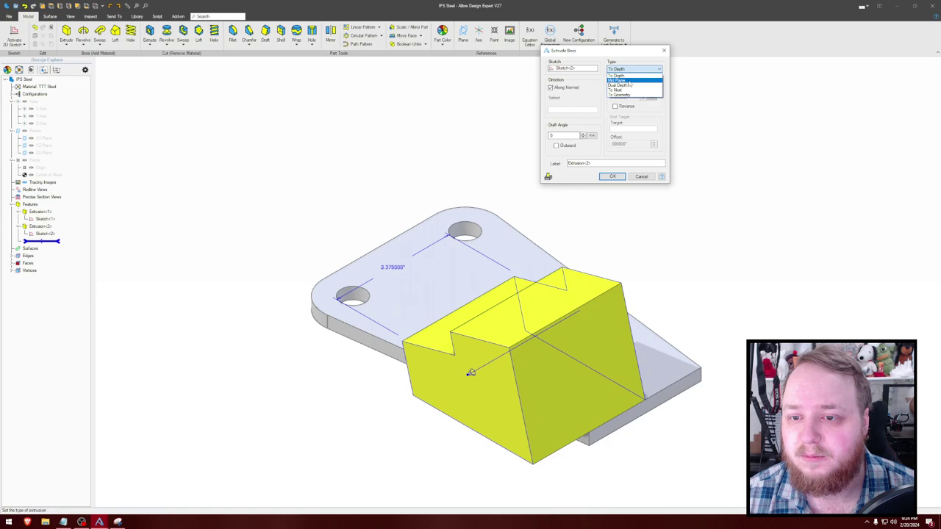
click(630, 87)
click(612, 176)
middle_drag(724, 170, 720, 176)
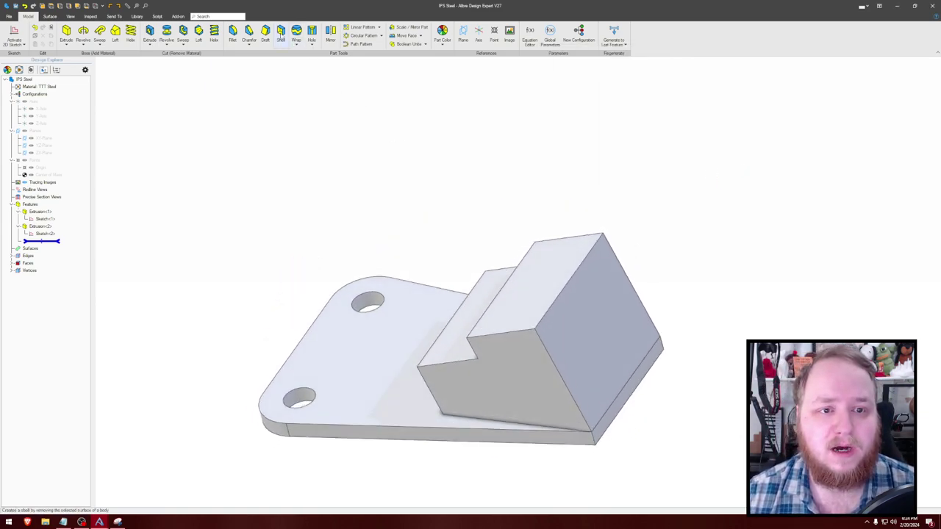
Step: Try to shell the raised block with its two inclined top faces and slanted end face removed, entering an override thickness of 0.25 in
click(280, 33)
click(544, 289)
middle_drag(539, 200, 581, 203)
click(525, 279)
middle_drag(677, 260, 634, 261)
click(601, 325)
middle_drag(648, 229, 660, 229)
drag(578, 152, 514, 155)
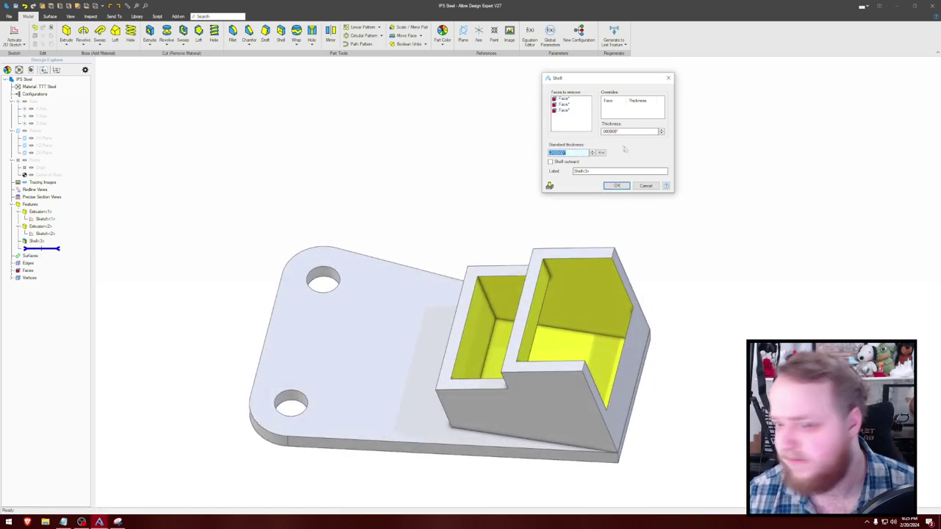
drag(620, 131, 567, 137)
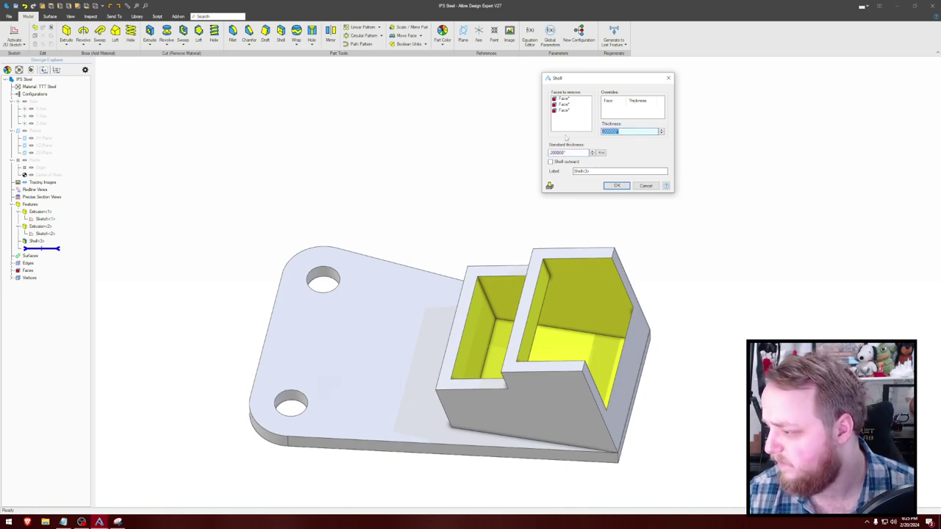
key(Tab)
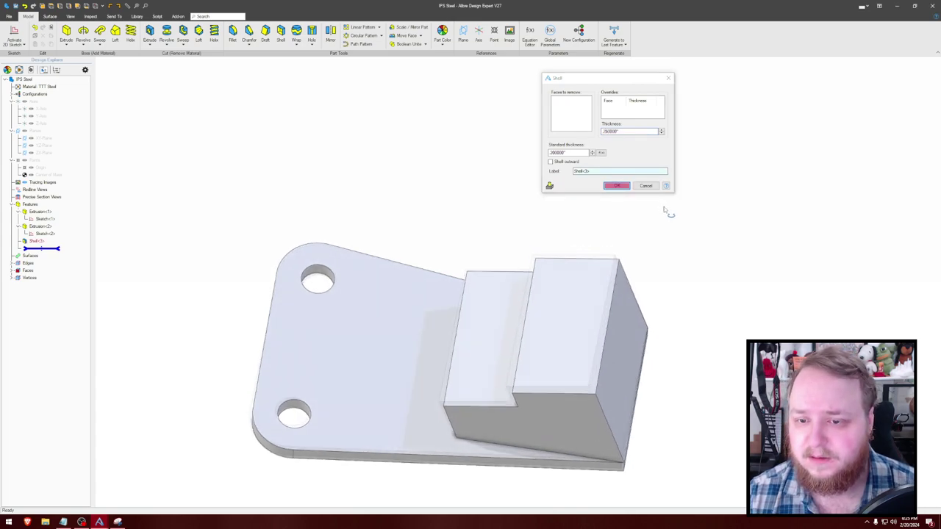
Step: Reselect the shell's faces to remove: the two inclined top faces, the notch's step face and the slanted end face
middle_drag(667, 210, 672, 210)
click(584, 126)
middle_drag(597, 229, 635, 319)
click(636, 321)
middle_drag(625, 255, 736, 256)
click(672, 263)
click(720, 330)
middle_drag(721, 331, 566, 336)
click(610, 311)
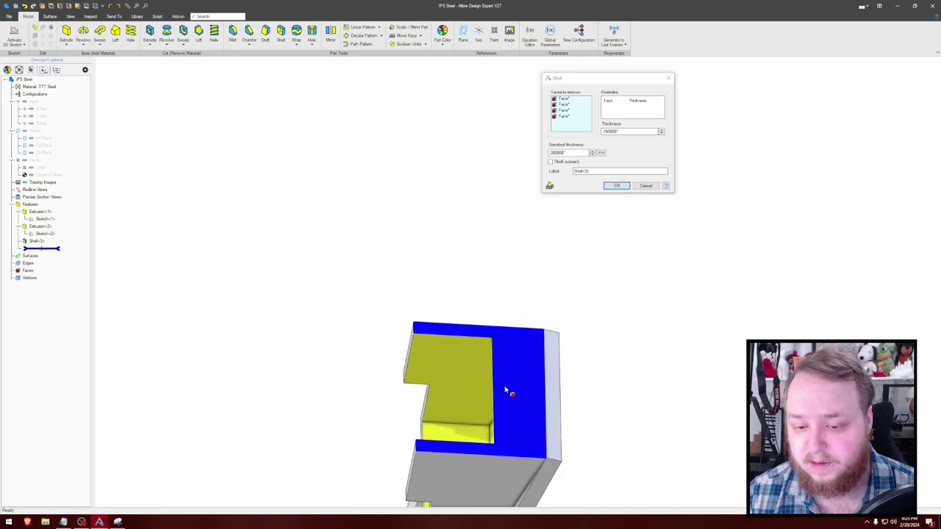
Step: Check the shell preview around the pocket and slanted end, and complete the shell
middle_drag(452, 240, 631, 294)
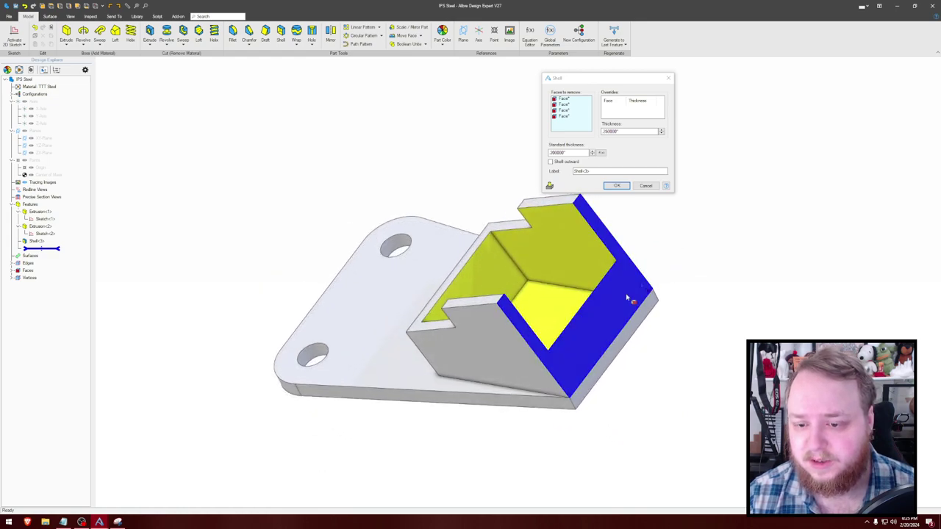
middle_drag(589, 330, 678, 277)
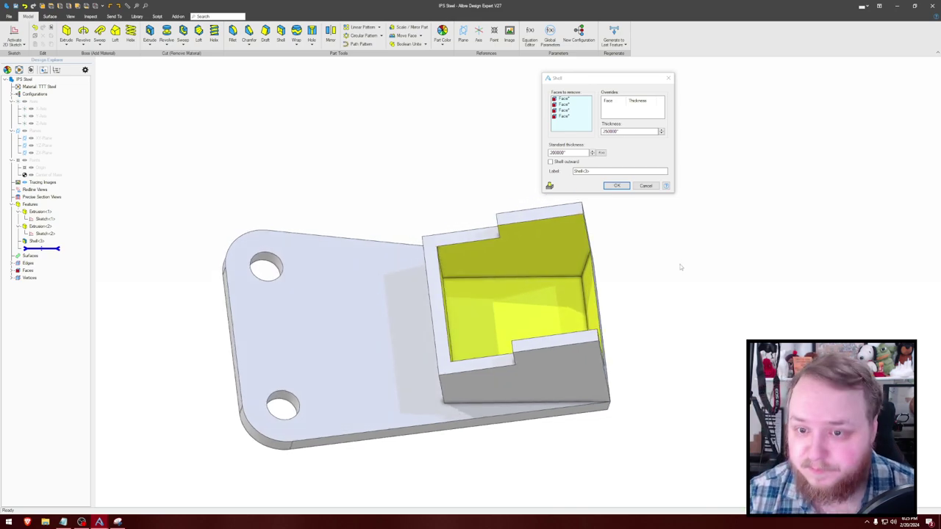
click(661, 230)
middle_drag(660, 229, 643, 220)
click(545, 255)
middle_drag(489, 257, 706, 227)
click(499, 277)
click(446, 279)
click(560, 266)
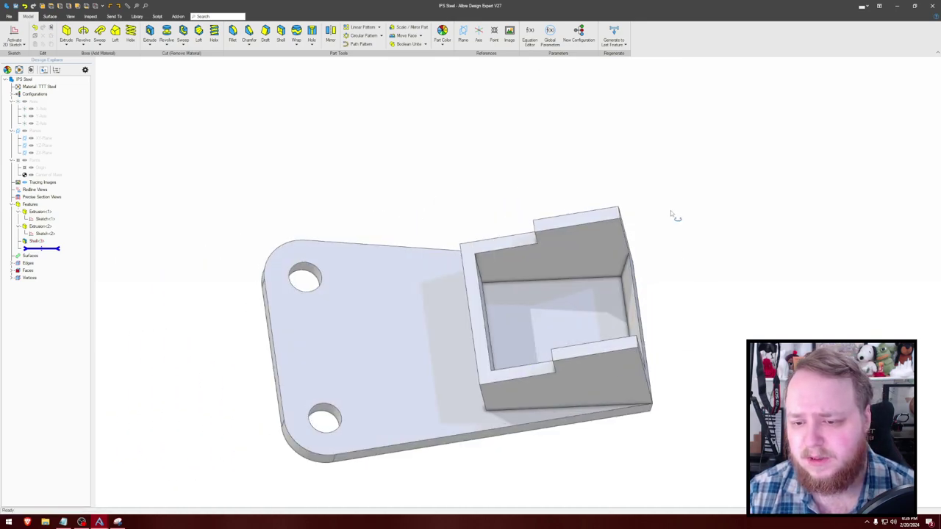
middle_drag(671, 213, 672, 214)
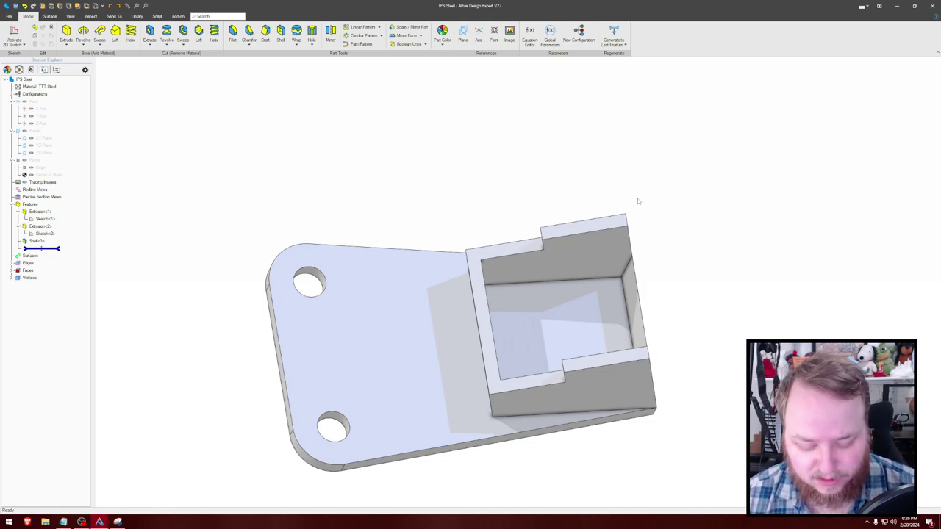
Step: Discard the sketch on the block's inclined top face and start a new sketch on the pocket's floor
click(620, 225)
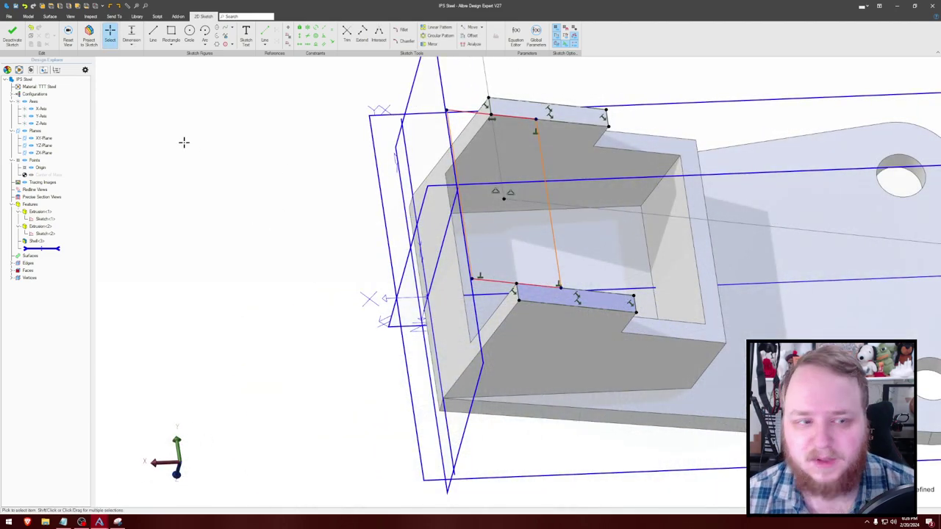
click(12, 35)
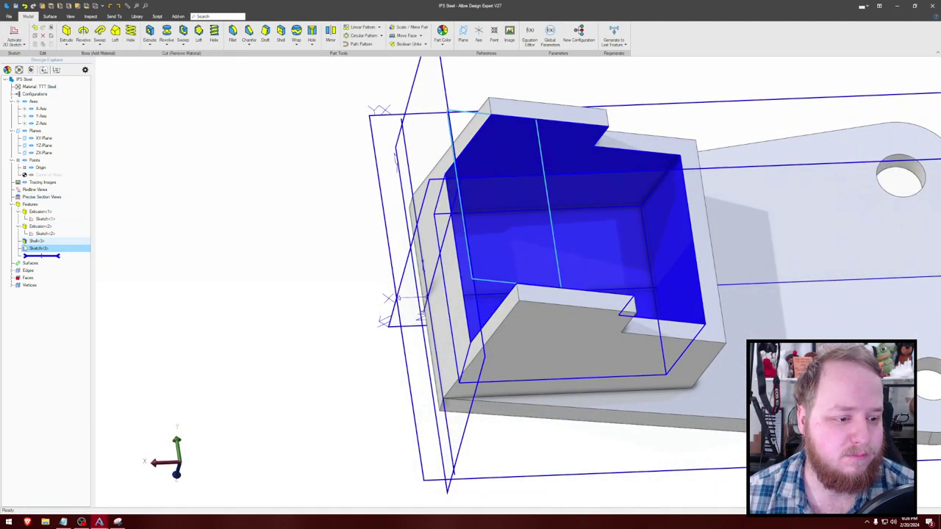
click(14, 35)
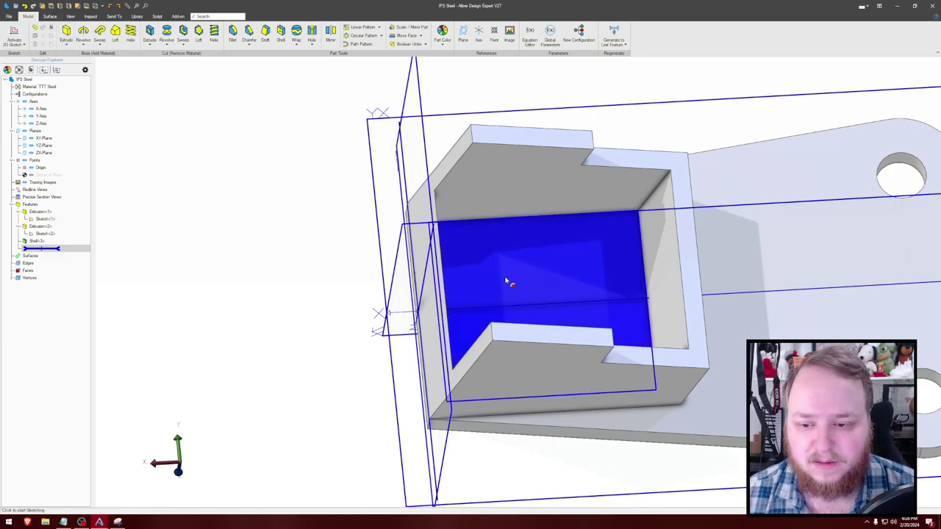
click(508, 279)
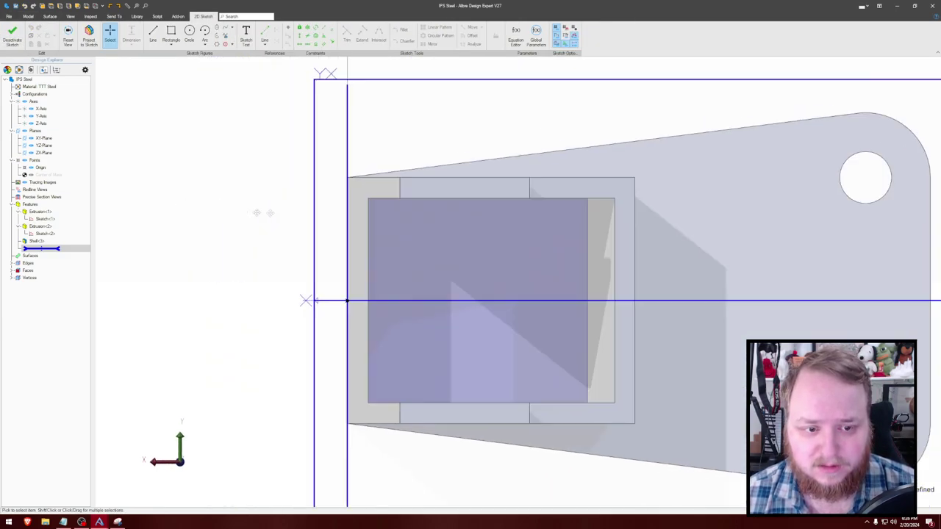
Step: Project the slanted end face's outline into the sketch as reference figures
key(p)
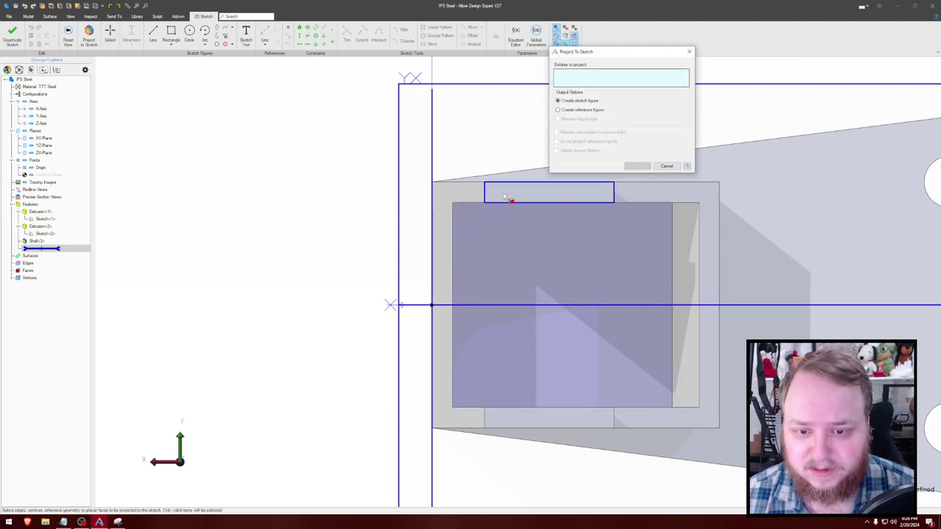
click(465, 203)
click(582, 110)
click(636, 166)
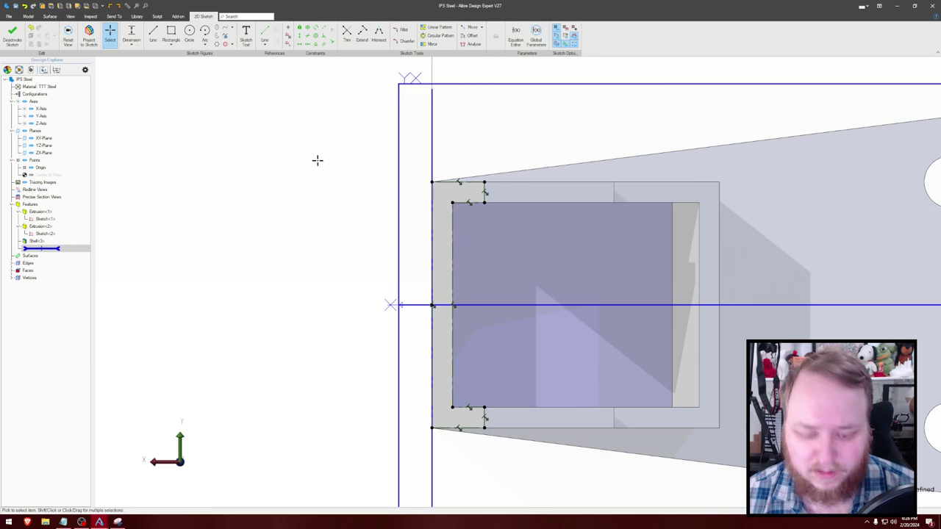
Step: Sketch a rectangle centred on the origin across the plate's square end, with its upper edge coincident with the pocket's projected inner corner
key(r)
click(431, 305)
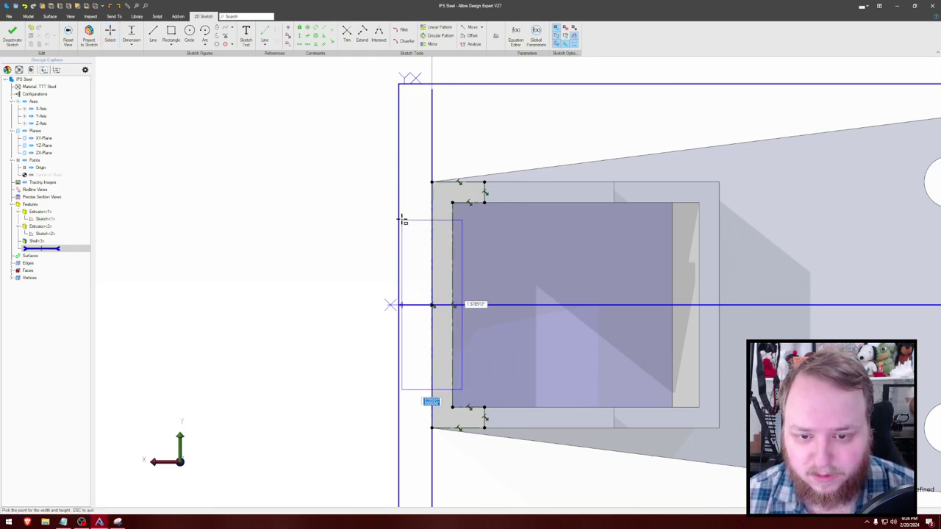
click(368, 207)
key(Escape)
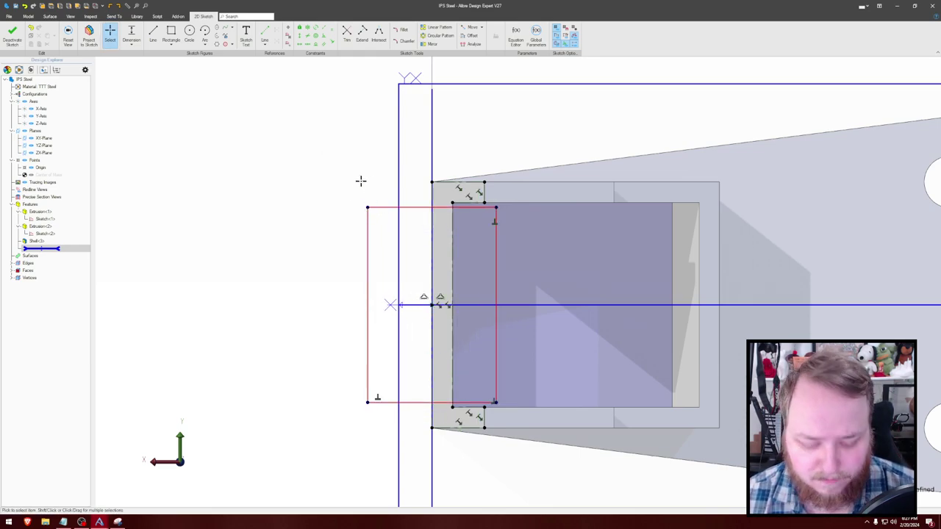
key(c)
click(453, 203)
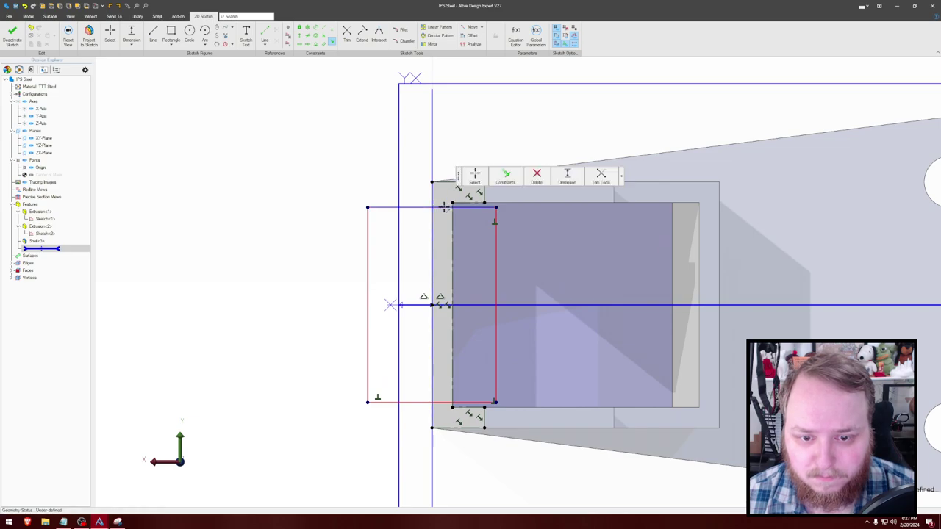
click(445, 208)
key(Escape)
Step: Extrude-cut the rectangle to a depth of 2.375 in through the remaining lip at the block's slanted end
key(x)
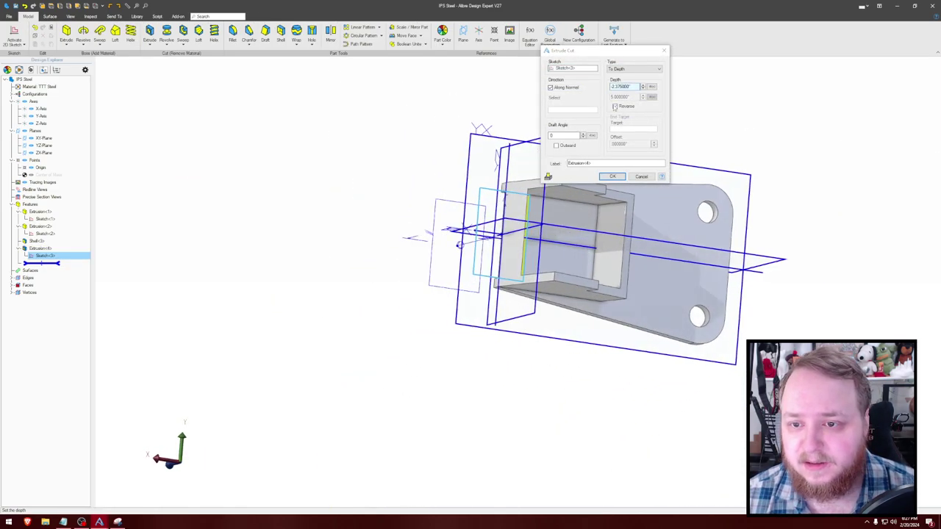
click(613, 176)
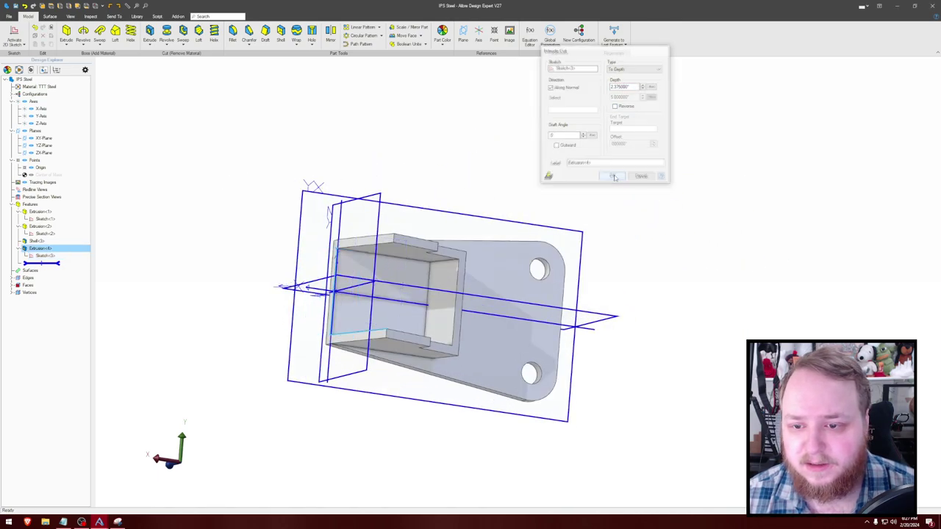
right_drag(595, 195, 633, 211)
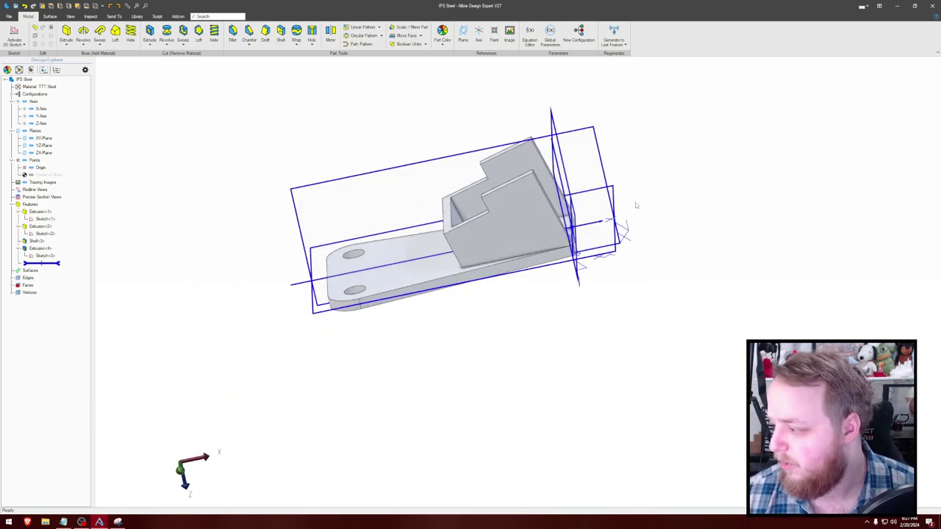
right_drag(647, 157, 641, 206)
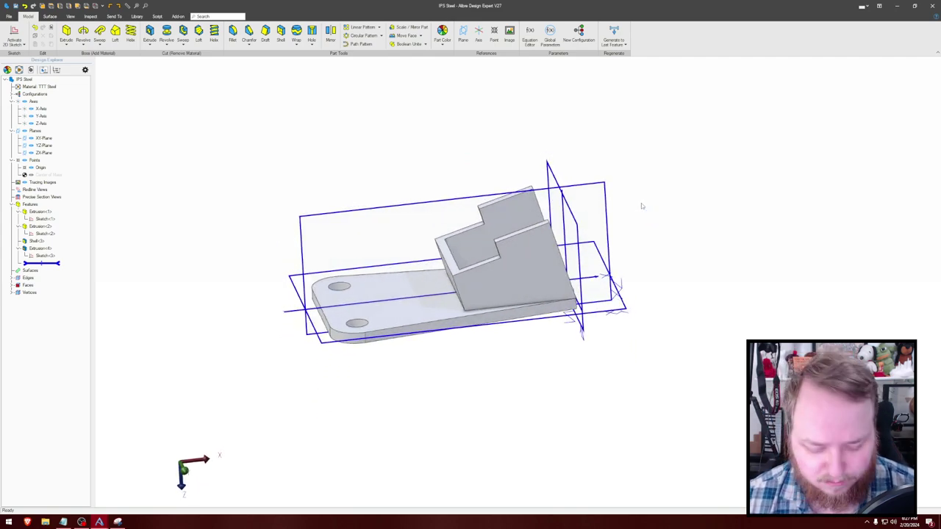
key(ctrl+shift+h)
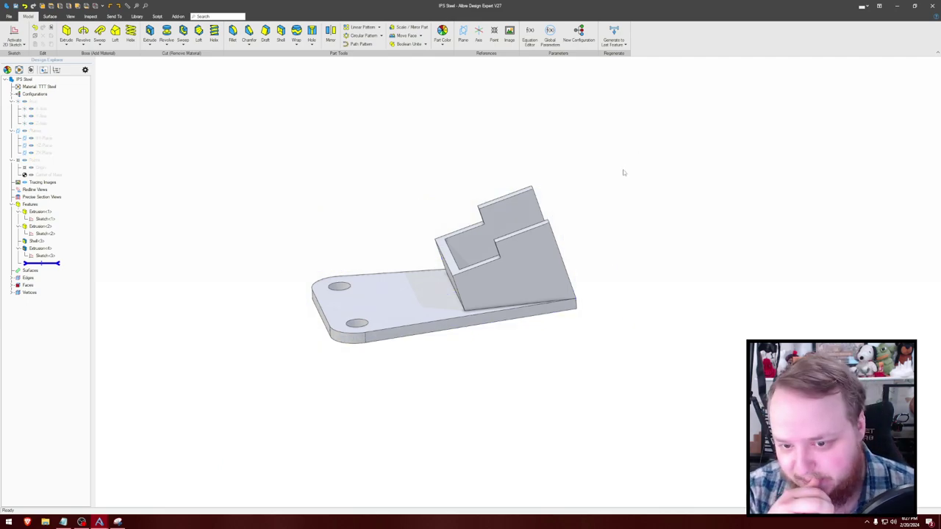
right_drag(622, 170, 630, 186)
key(ctrl+shift+r)
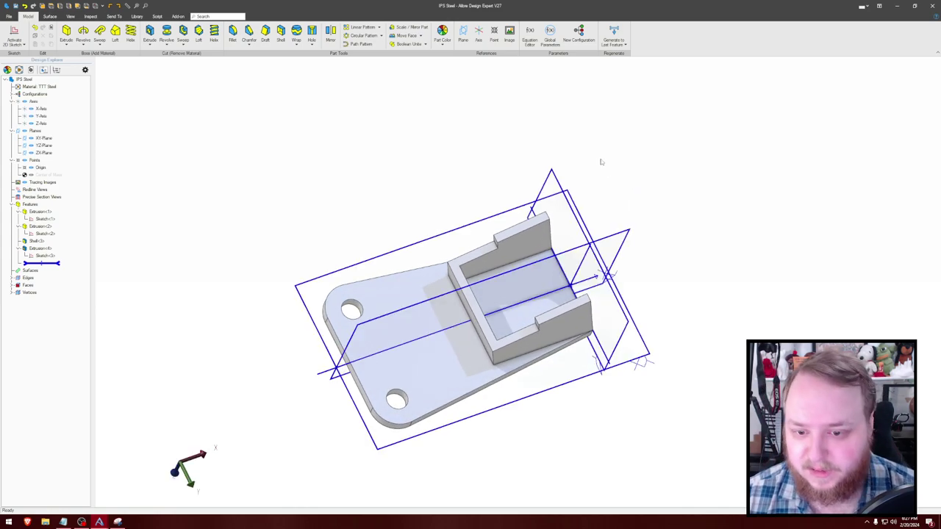
Step: Insert a reference plane offset from the ZX-Plane for the side bosses
click(464, 37)
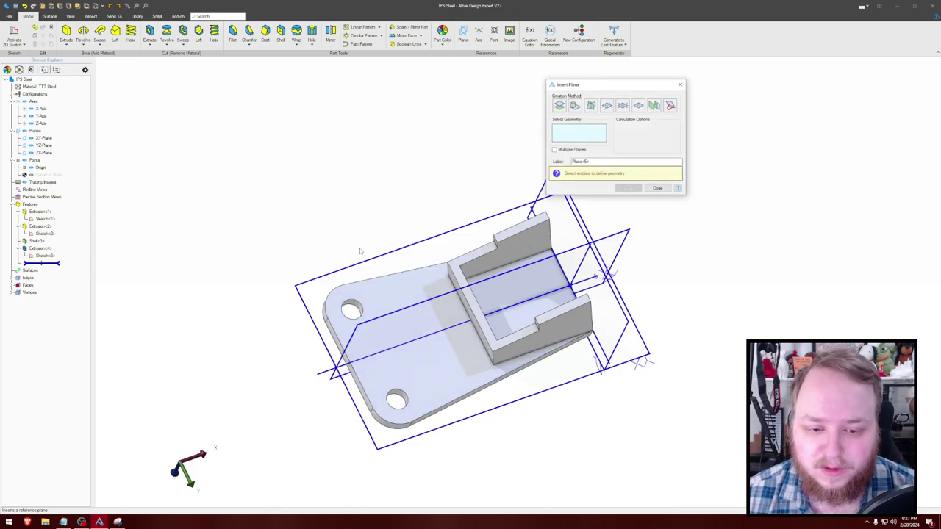
right_drag(361, 248, 378, 196)
click(379, 195)
right_drag(406, 107, 419, 142)
click(648, 135)
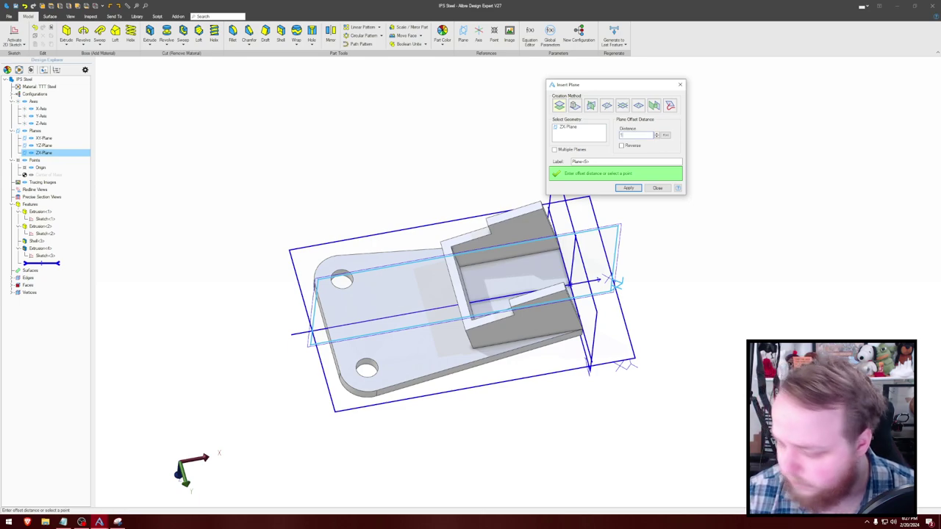
click(658, 188)
Step: Sketch a circle centred on the midpoint of the block's projected upper edge and set its diameter to 1.25 in
right_drag(683, 206, 706, 225)
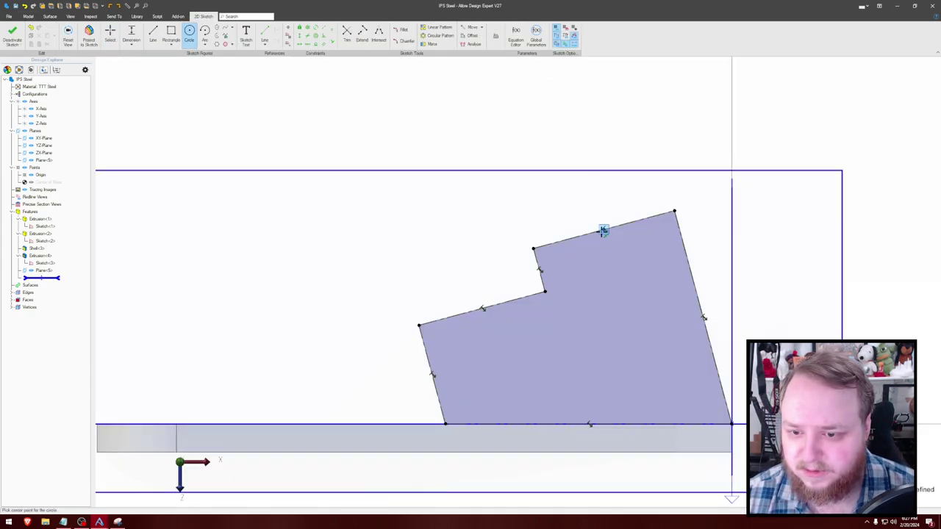
click(605, 230)
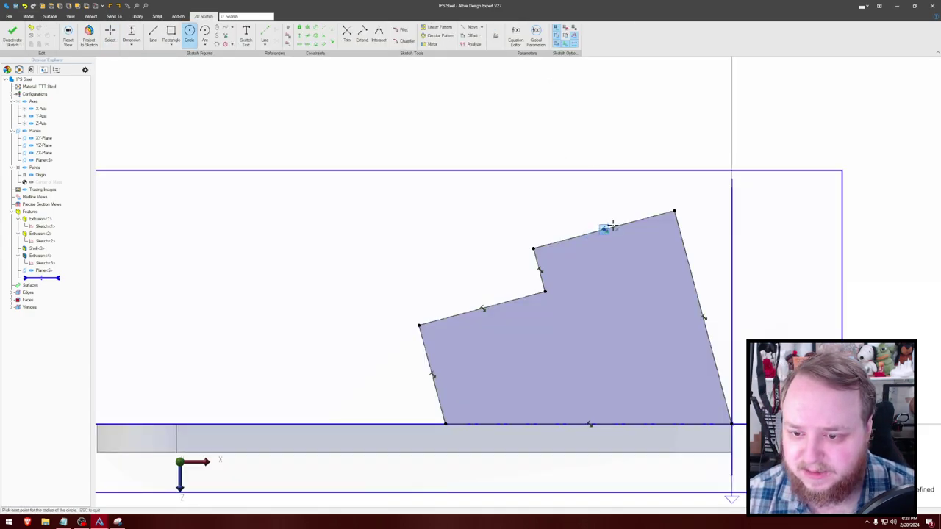
click(685, 197)
key(Escape)
key(d)
click(677, 182)
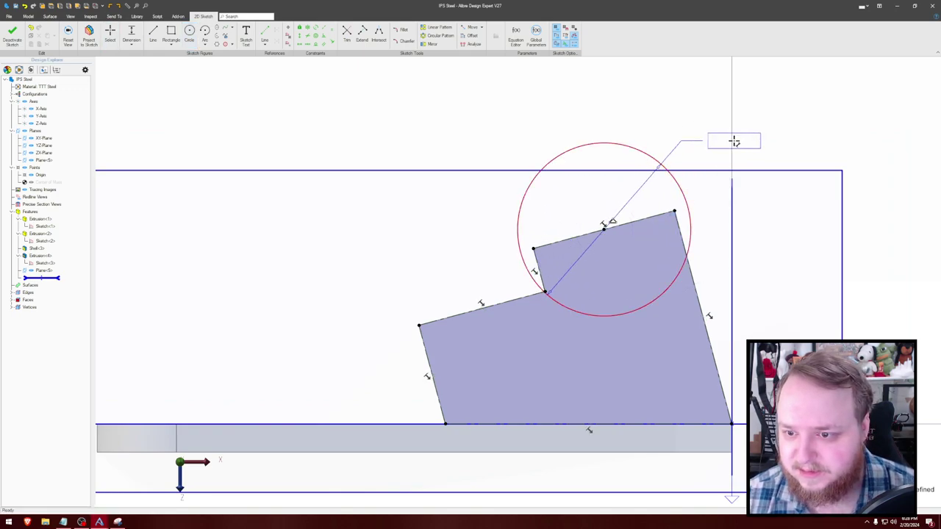
click(734, 142)
text(21.25)
key(Return)
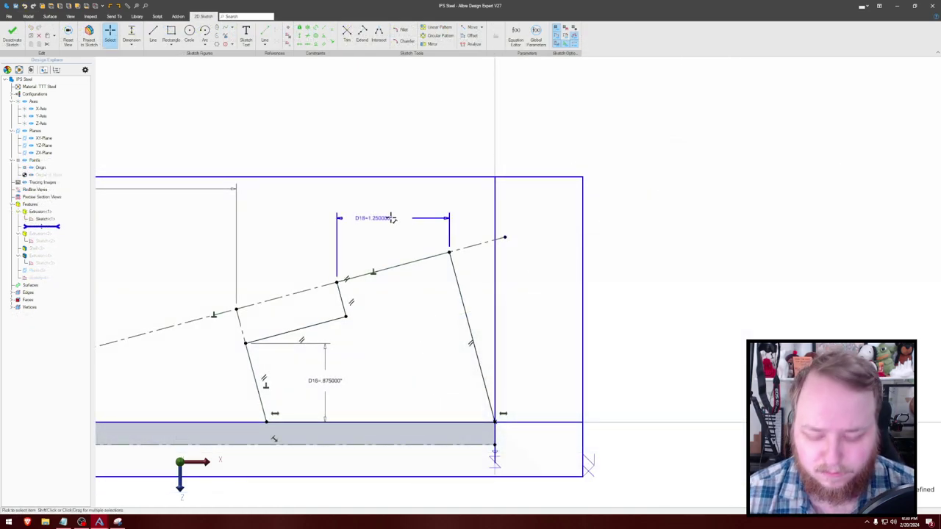
Step: Replace the horizontal dimension on the block profile's upper inclined edge with a 1.25 in dimension aligned to the edge
key(Delete)
key(d)
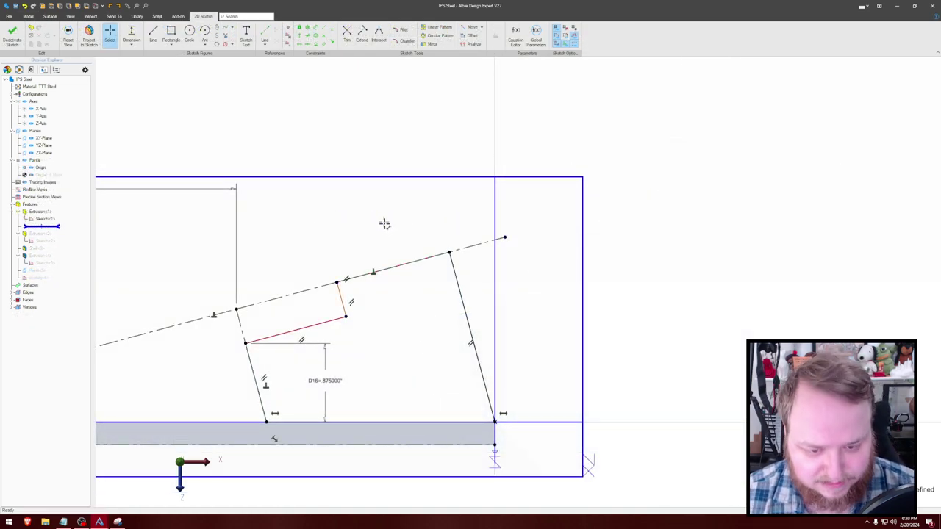
click(399, 265)
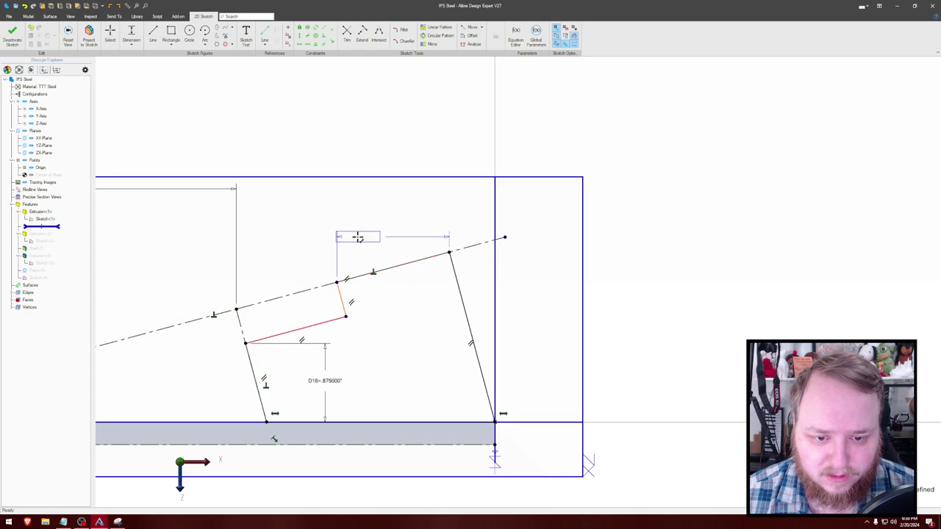
click(391, 255)
text(1.25)
key(Return)
key(ctrl+k)
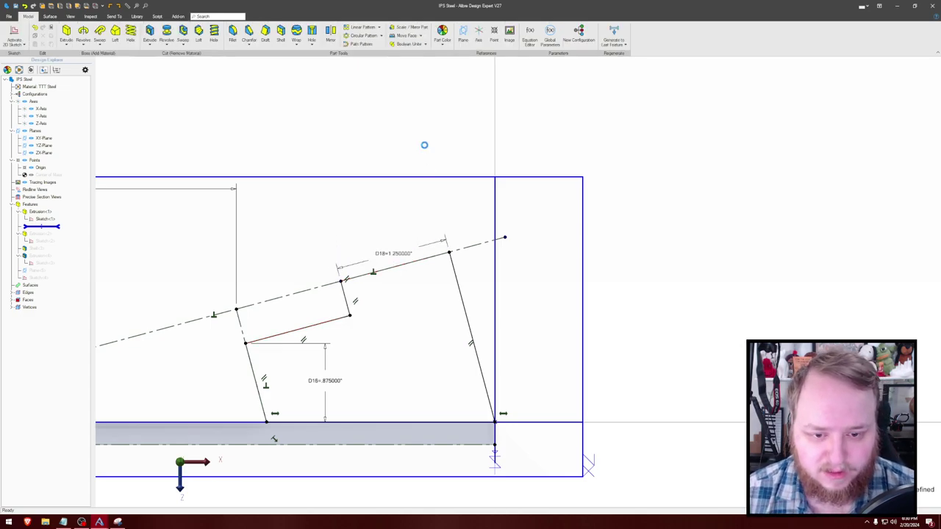
Step: Roll the feature history forward, reopen the circle's sketch and dimension the circle's diameter to 1.25 in
click(34, 279)
click(34, 278)
click(33, 279)
right_click(33, 278)
click(53, 283)
key(d)
click(417, 210)
click(470, 175)
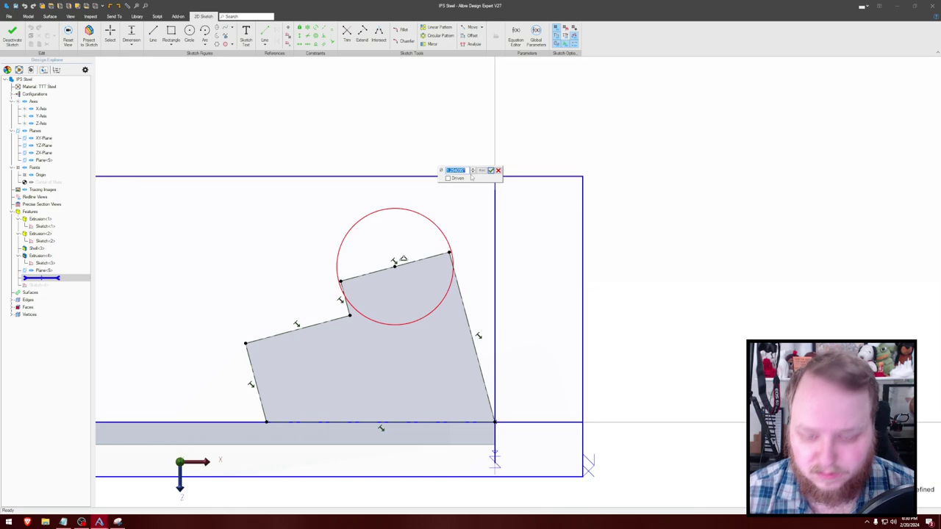
key(Return)
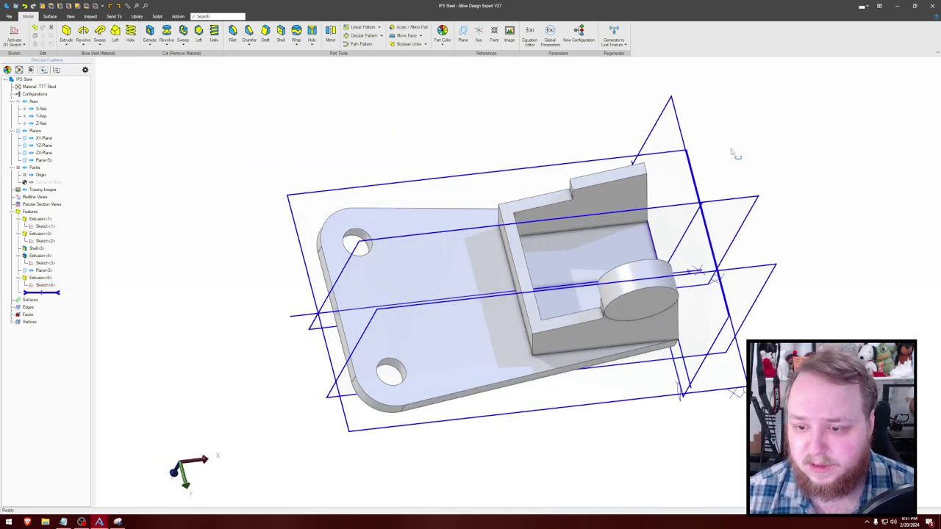
Step: Mirror the circular boss extrusion about the ZX-Plane
click(331, 33)
click(648, 275)
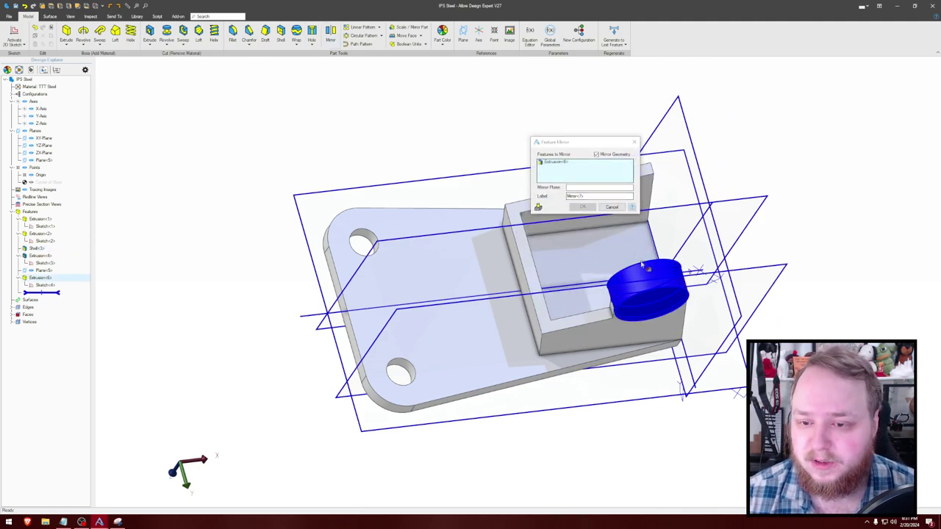
click(597, 190)
click(684, 207)
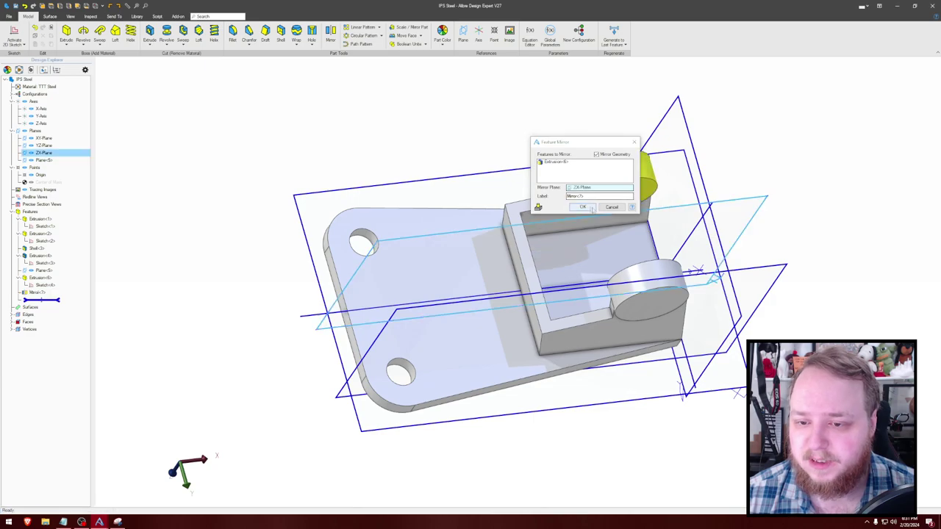
click(589, 208)
Step: Project the boss's outer face as reference figures in a new sketch and draw a concentric circle 0.75 in in diameter
middle_drag(705, 107, 785, 76)
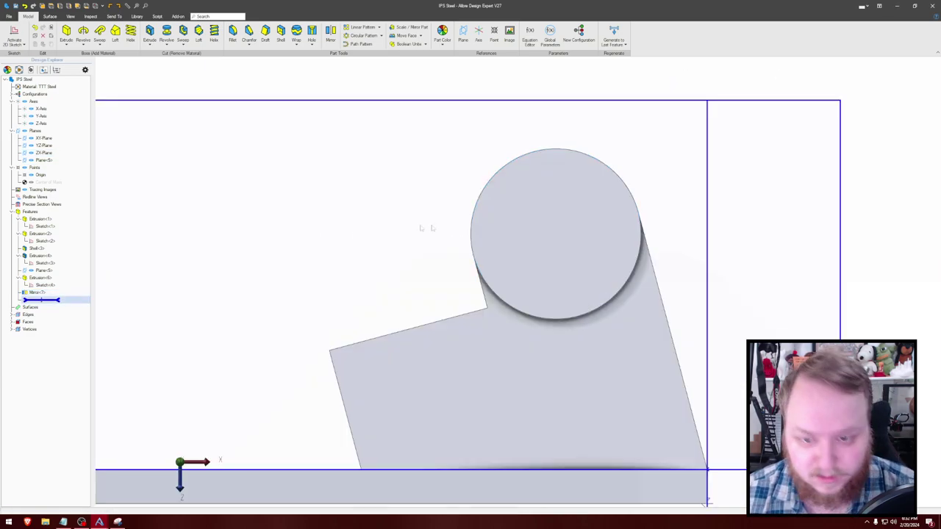
key(p)
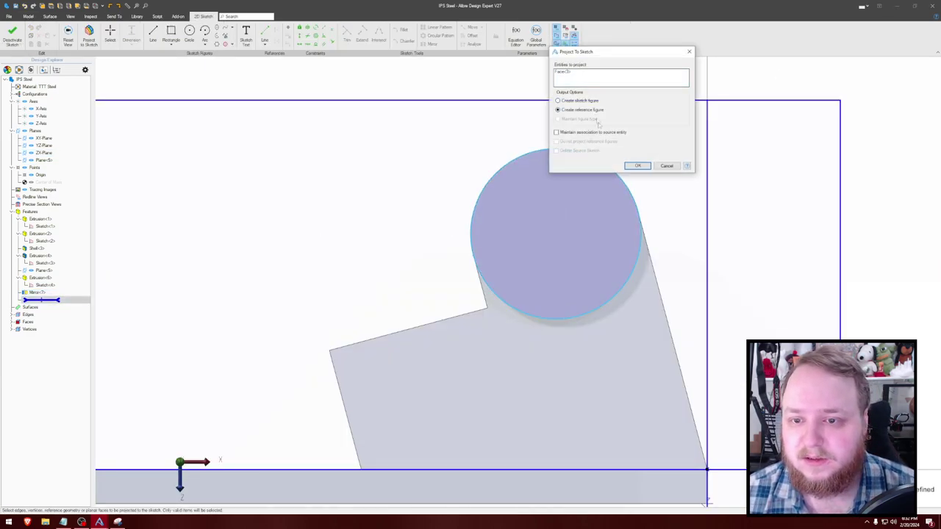
click(647, 169)
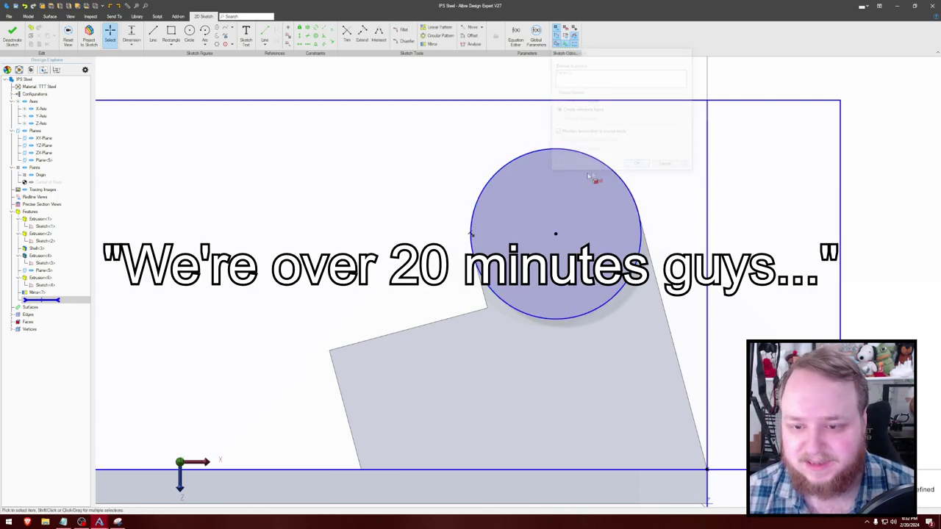
key(c)
click(556, 234)
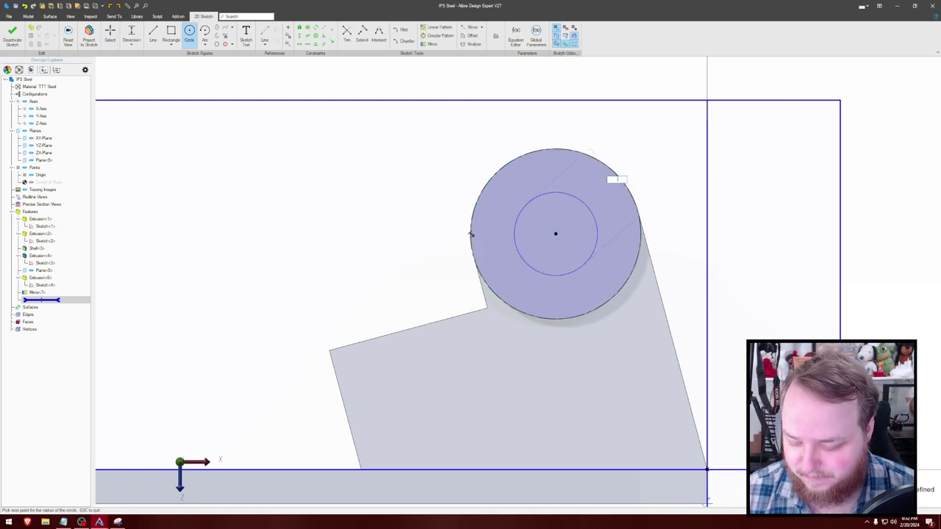
key(Return)
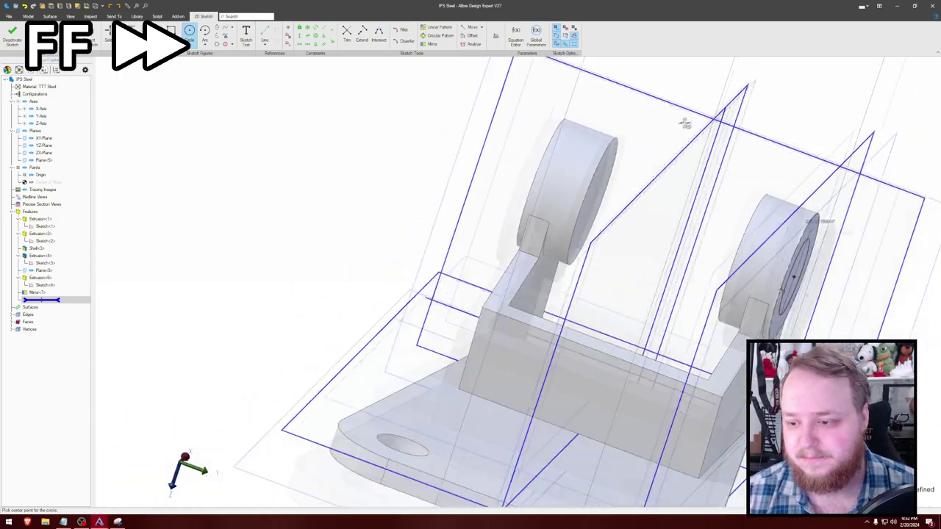
Step: Extrude-cut the concentric circle through both circular bosses
key(shift+e)
click(635, 69)
click(629, 99)
click(613, 177)
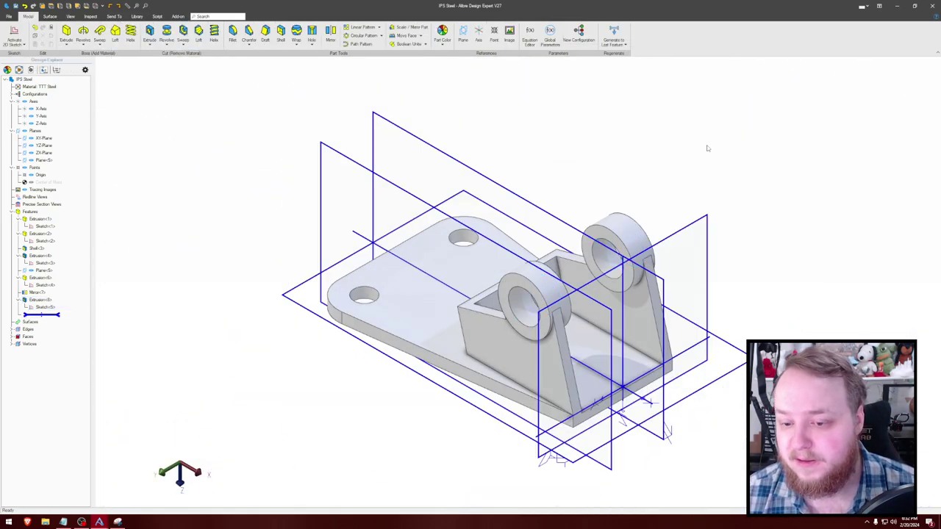
Step: Bring up the brace plate drawing full size and examine the central support's tapered sides in the top view, marking them
middle_drag(710, 149, 725, 158)
right_drag(728, 160, 720, 147)
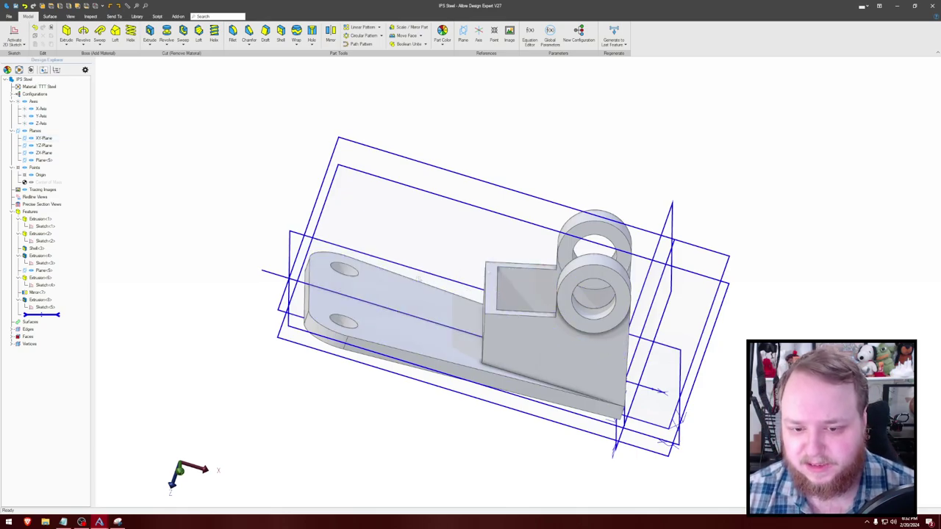
mouse_move(693, 145)
right_down()
mouse_move(711, 140)
mouse_move(700, 141)
right_up()
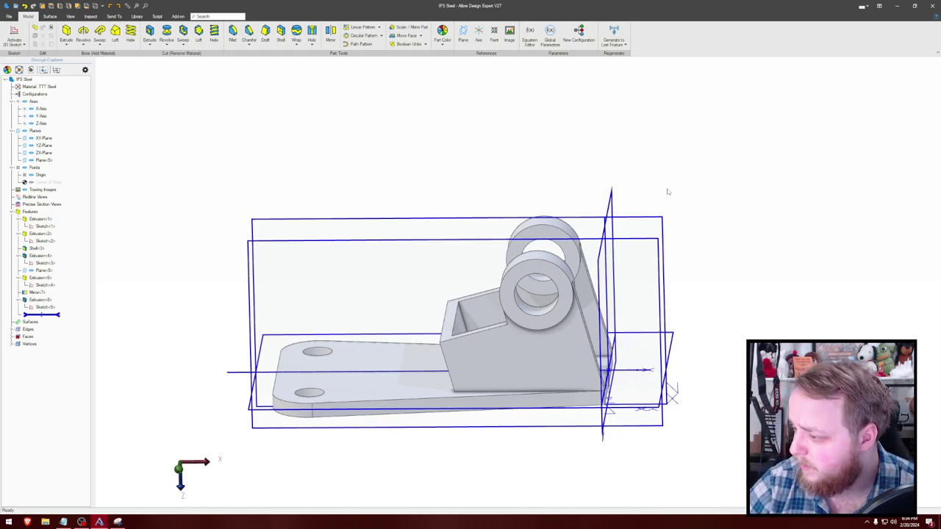
mouse_move(940, 316)
mouse_down()
mouse_move(616, 322)
mouse_move(464, 65)
mouse_up()
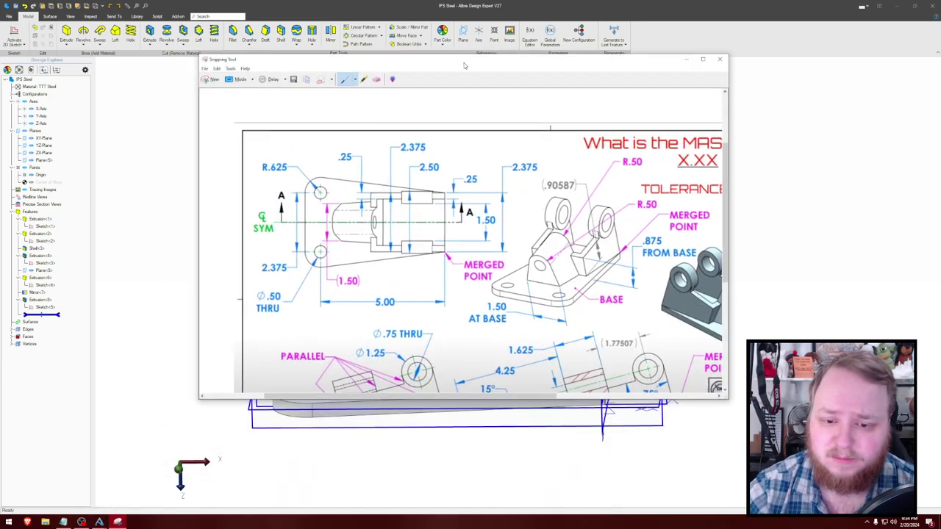
double_click(513, 62)
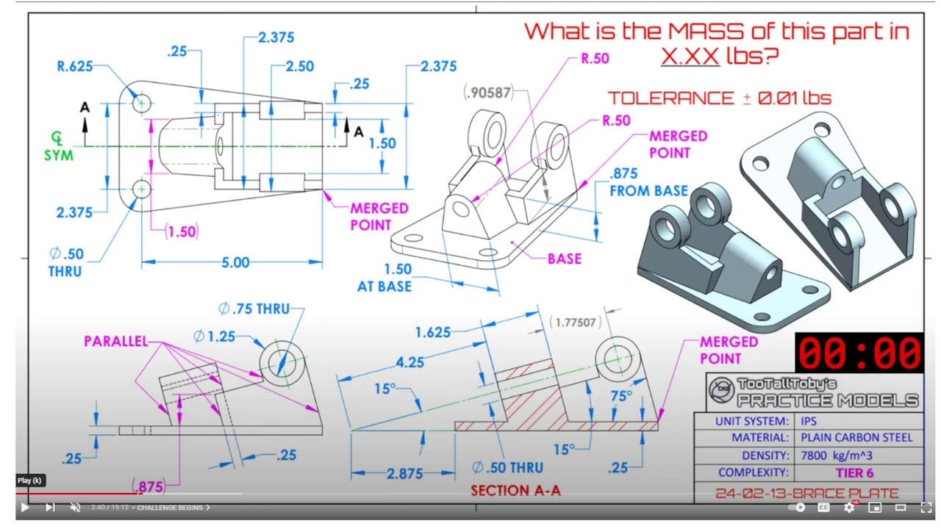
drag(175, 119, 241, 117)
drag(174, 174, 239, 180)
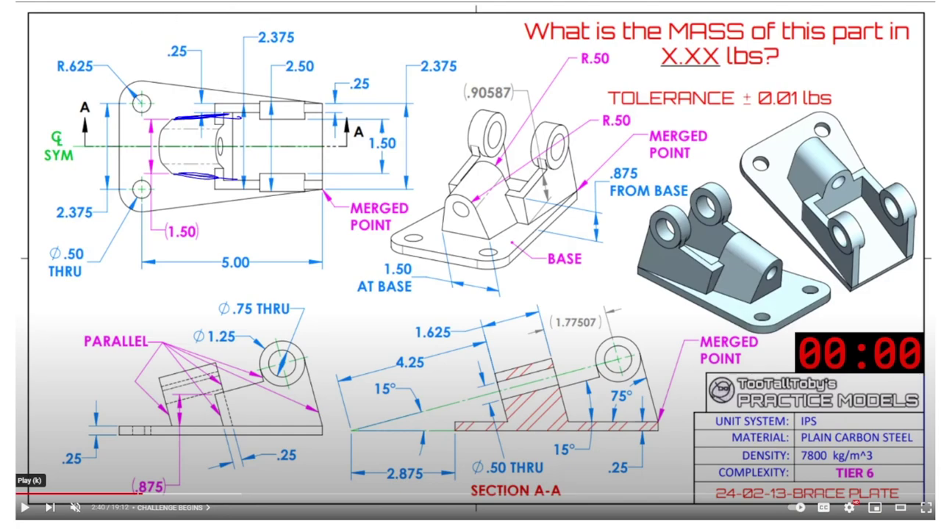
drag(177, 119, 222, 110)
click(200, 179)
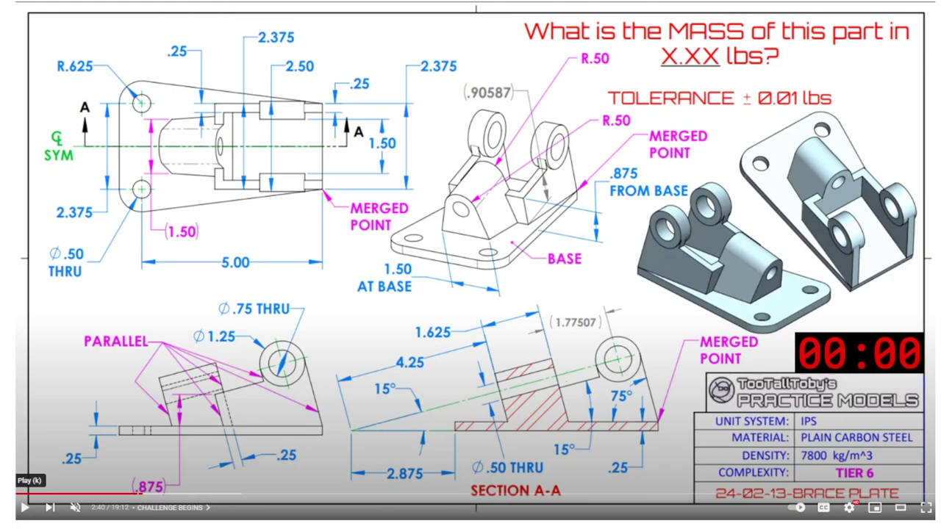
Step: Examine the central support's end faces and 15° centreline in Section A-A and its rounded end profile in the isometric view, marking them
mouse_move(552, 358)
mouse_down()
mouse_move(551, 419)
mouse_move(556, 355)
mouse_up()
mouse_move(497, 375)
mouse_down()
mouse_move(494, 425)
mouse_move(501, 371)
mouse_up()
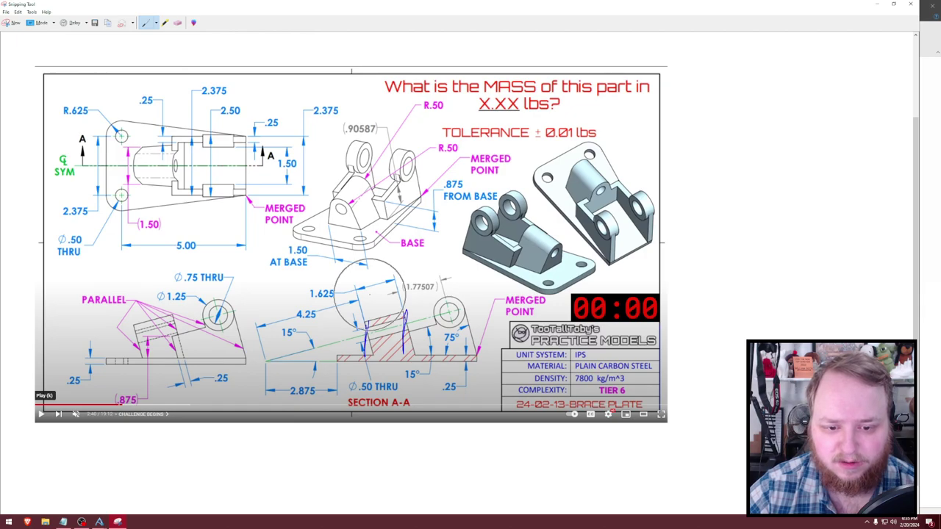
drag(275, 359, 358, 336)
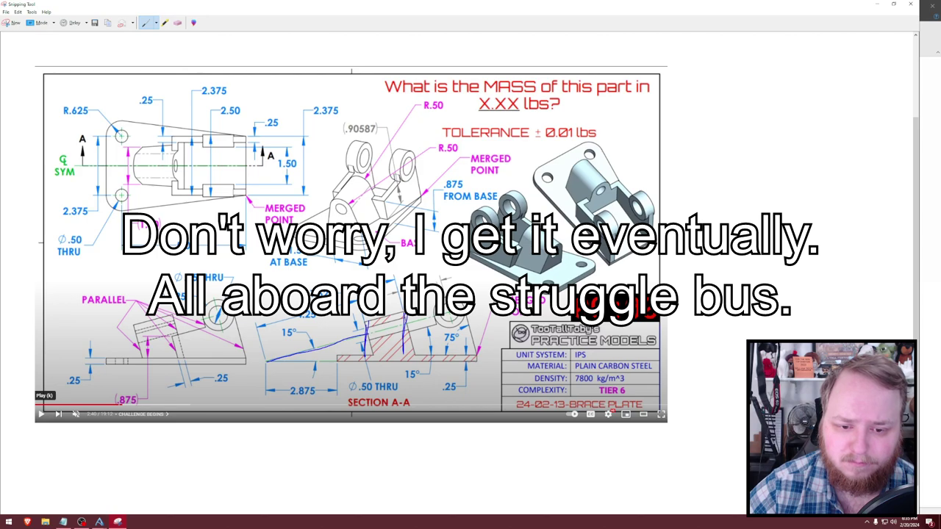
mouse_move(363, 322)
mouse_down()
mouse_move(375, 356)
mouse_move(361, 321)
mouse_up()
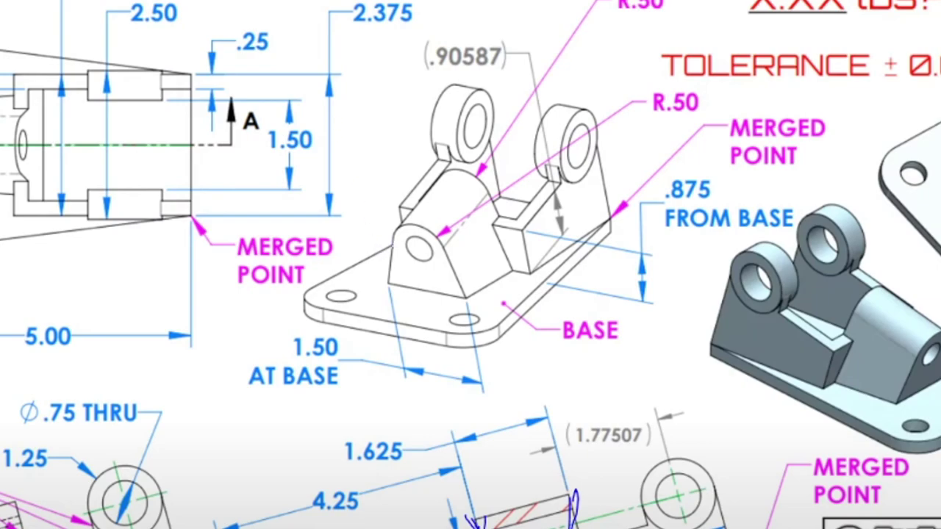
mouse_move(392, 253)
mouse_down()
mouse_move(395, 233)
mouse_move(421, 223)
mouse_move(440, 235)
mouse_move(470, 301)
mouse_up()
drag(394, 252, 387, 289)
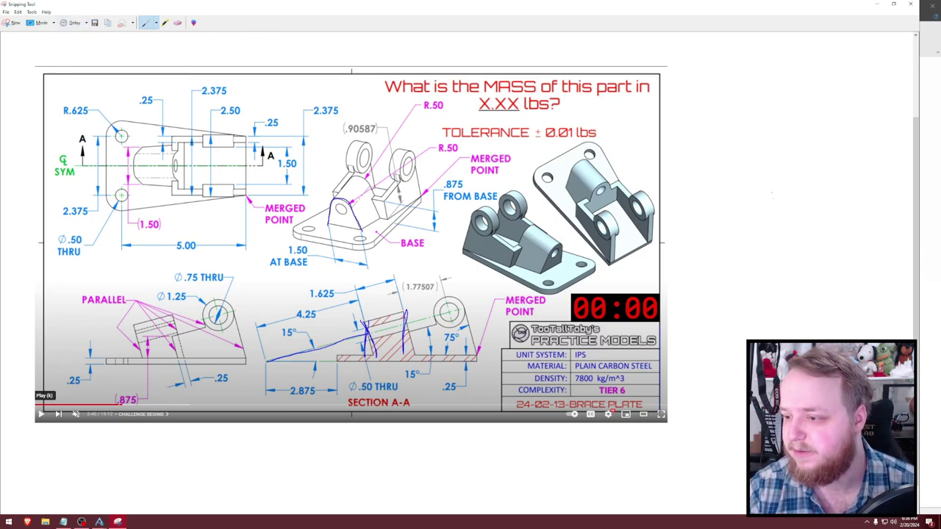
drag(580, 3, 940, 294)
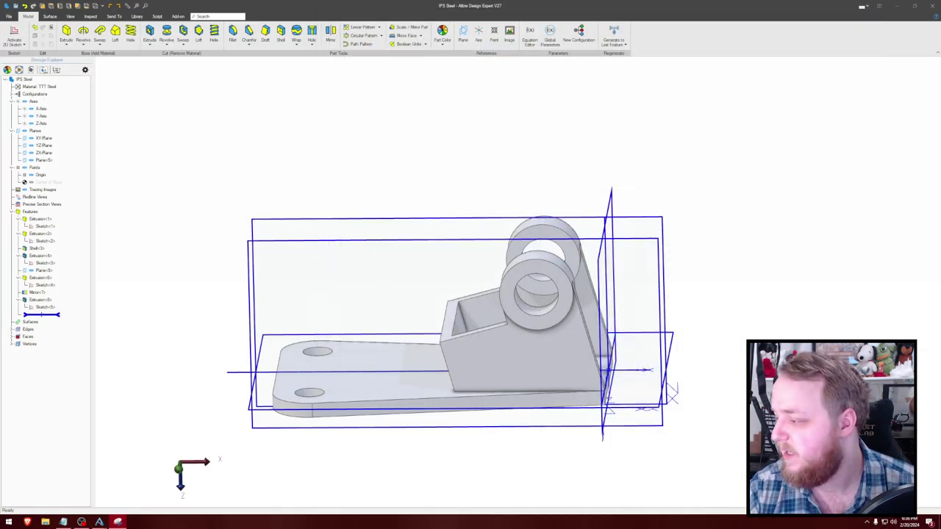
middle_drag(614, 148, 720, 210)
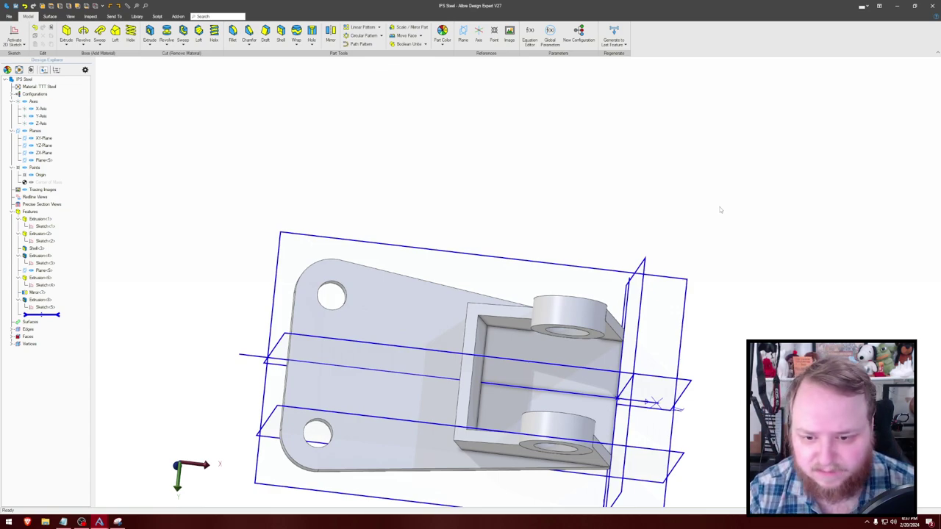
middle_drag(720, 210, 697, 162)
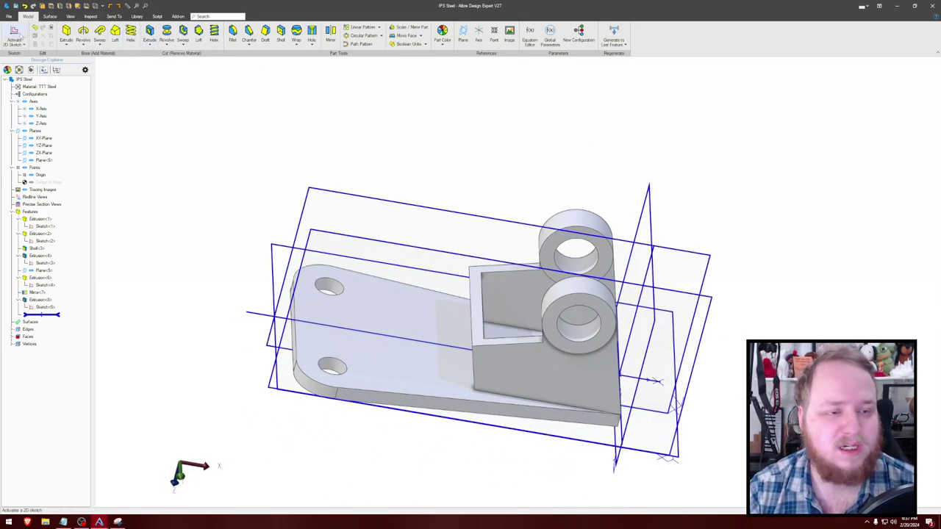
Step: Start a sketch on the mid-plane between the bosses and project the base plate's side outline into it as reference figures
middle_drag(567, 165, 720, 257)
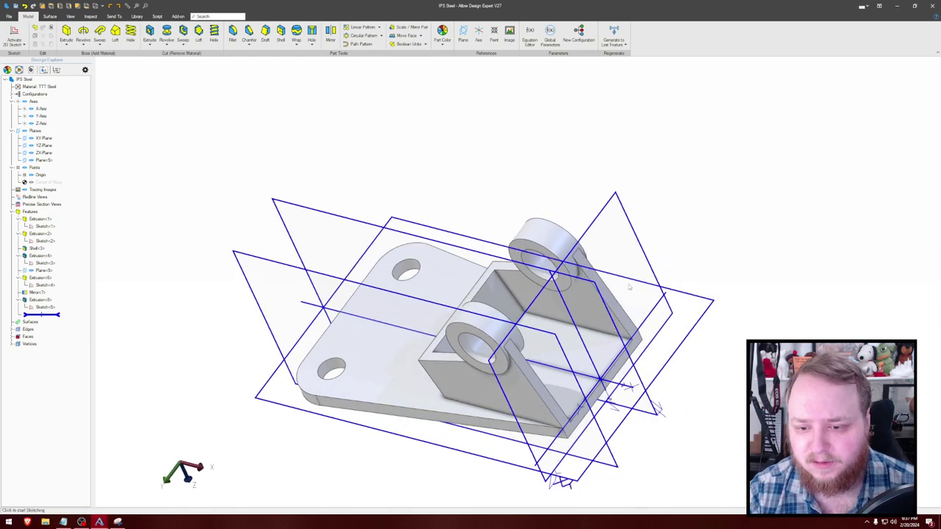
click(597, 285)
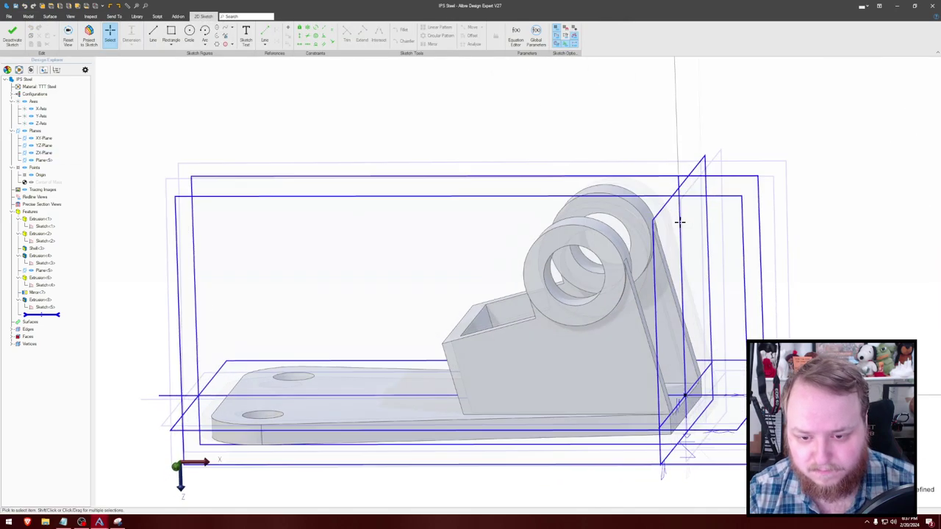
middle_drag(563, 157, 521, 197)
click(89, 35)
click(375, 389)
click(349, 396)
click(556, 109)
click(636, 166)
scroll(841, 175, down, 2)
Step: Draw a horizontal reference line outward from the plate's lower front corner and a sloping reference line rising back from its end
click(153, 33)
click(417, 352)
click(240, 351)
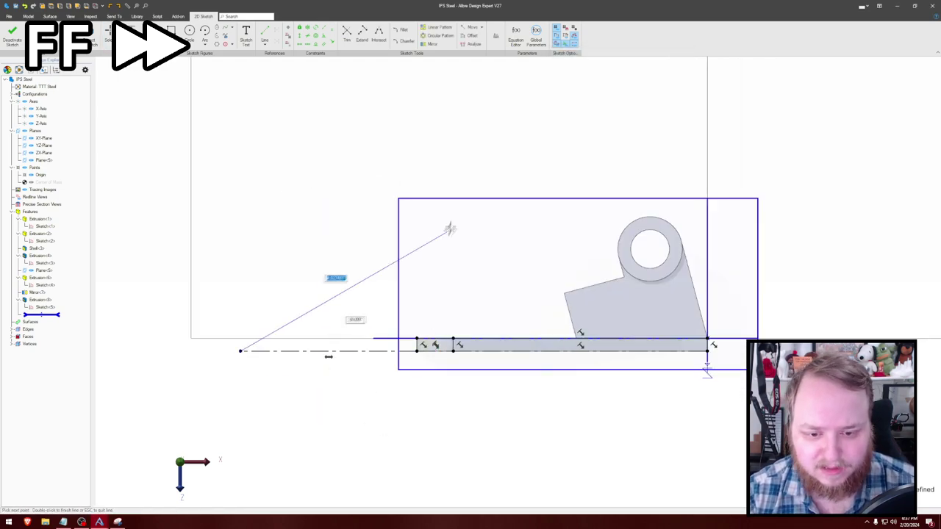
click(451, 225)
key(Escape)
Step: Set the horizontal reference line's length to 2.875 in and the angle between the two reference lines to 15°
key(d)
click(353, 351)
click(364, 406)
text(2.875)
key(Return)
click(358, 351)
click(360, 297)
click(359, 328)
text(15)
key(Return)
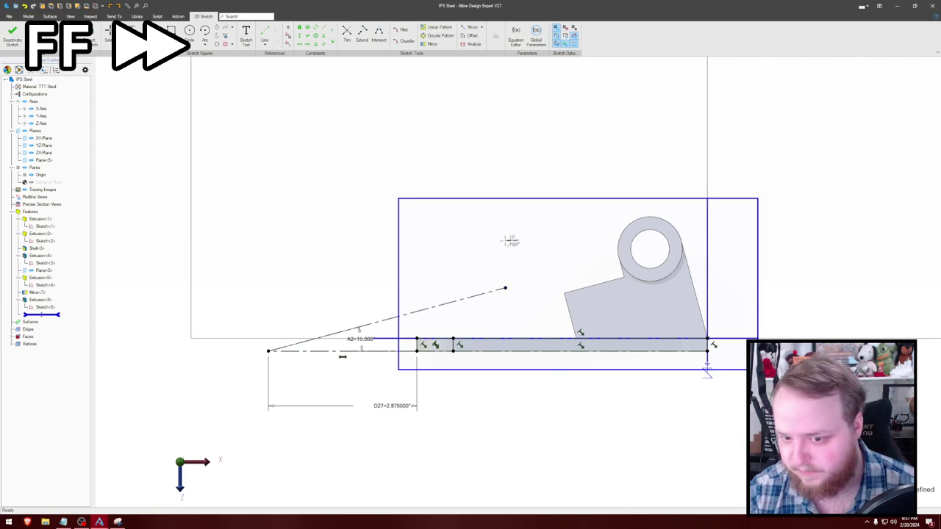
Step: Set the sloping reference line's length to 4.25 in and leave the sketch
middle_drag(508, 242, 420, 246)
click(359, 313)
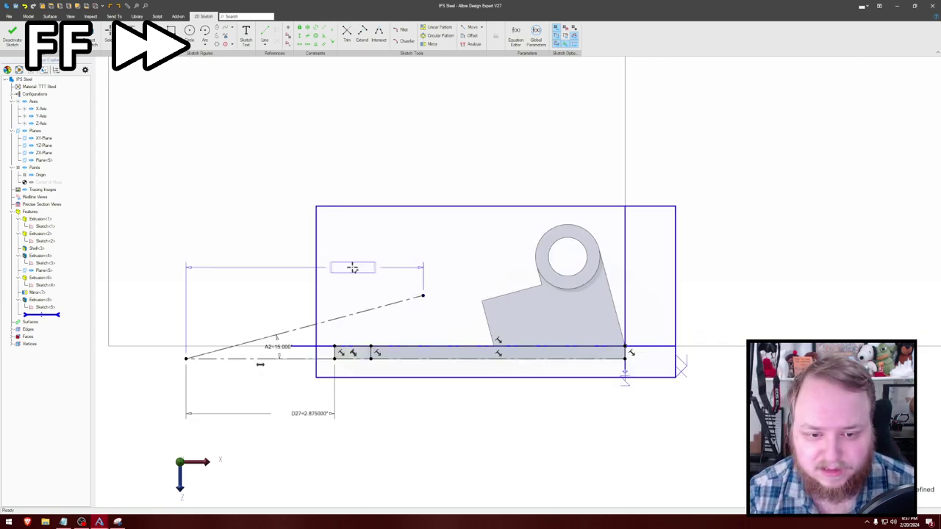
click(306, 307)
text(4.5)
key(Return)
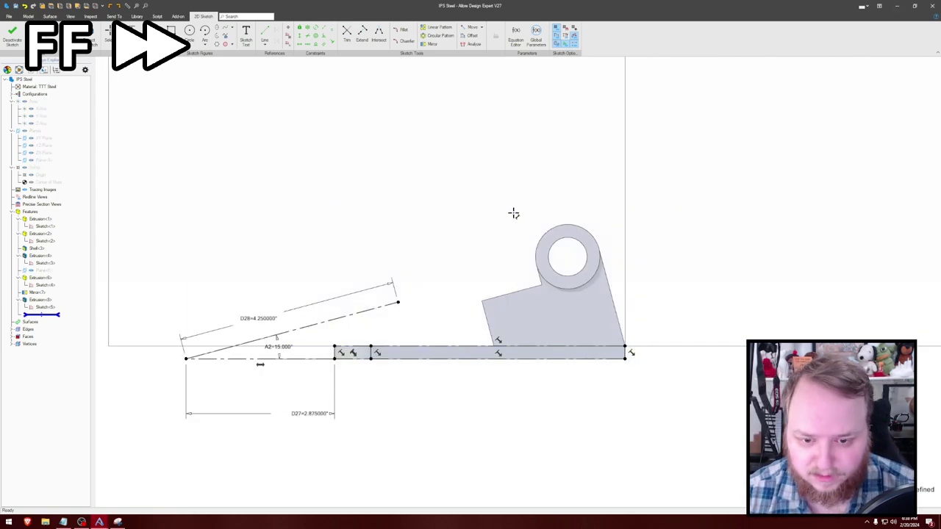
middle_drag(459, 229, 414, 243)
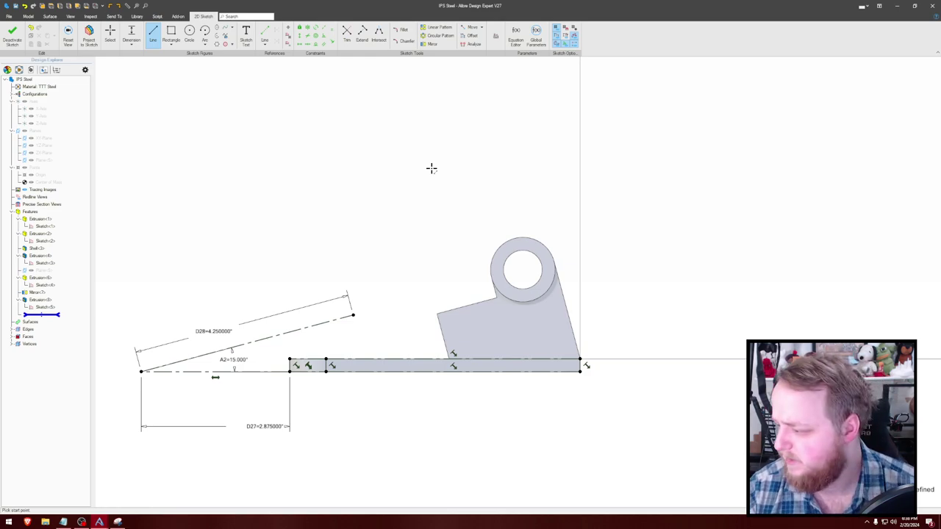
middle_drag(437, 179, 443, 194)
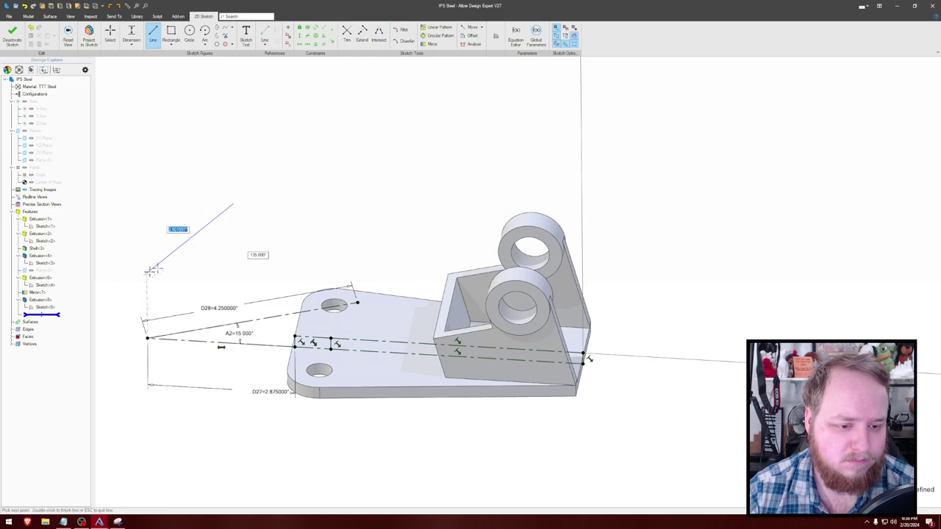
key(Escape)
click(11, 33)
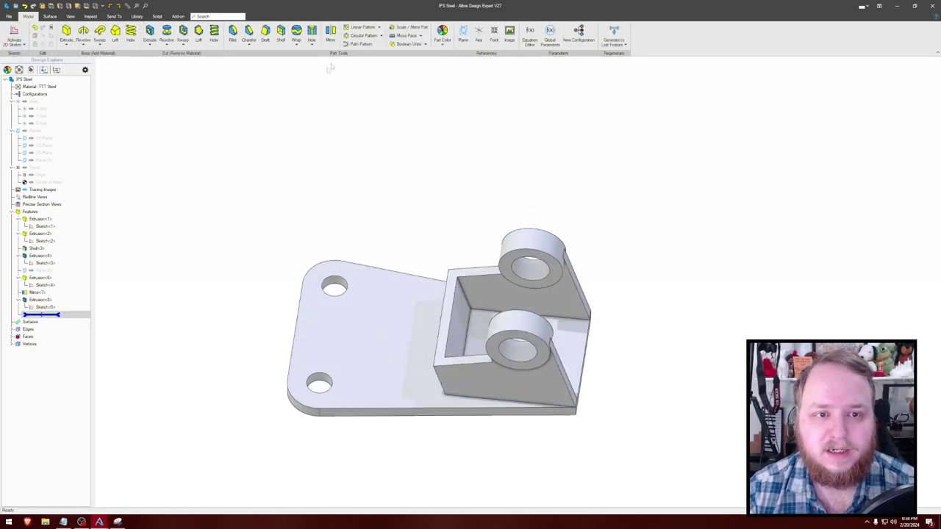
Step: Insert a reference plane offset 1.625 in from the inner face of the box's slanted end wall, reversed toward the plate holes
click(463, 32)
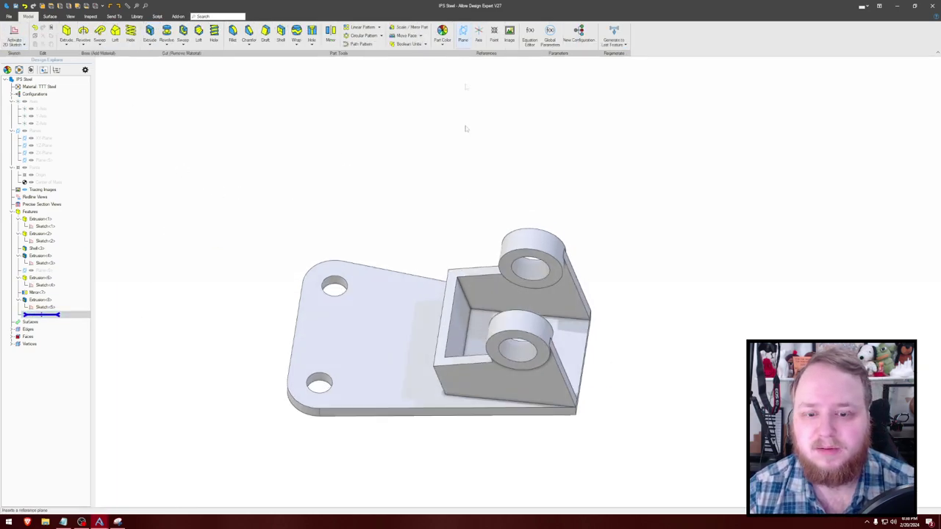
click(457, 314)
click(649, 136)
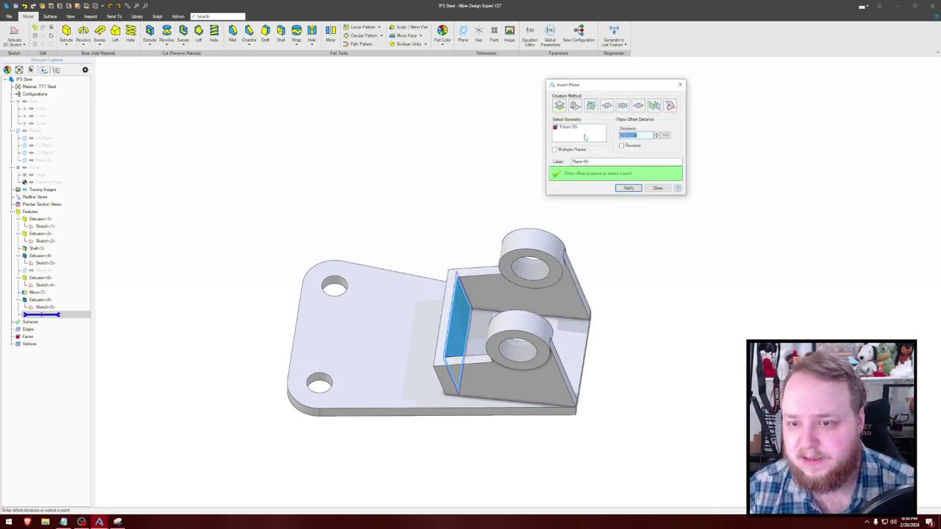
text(1.625)
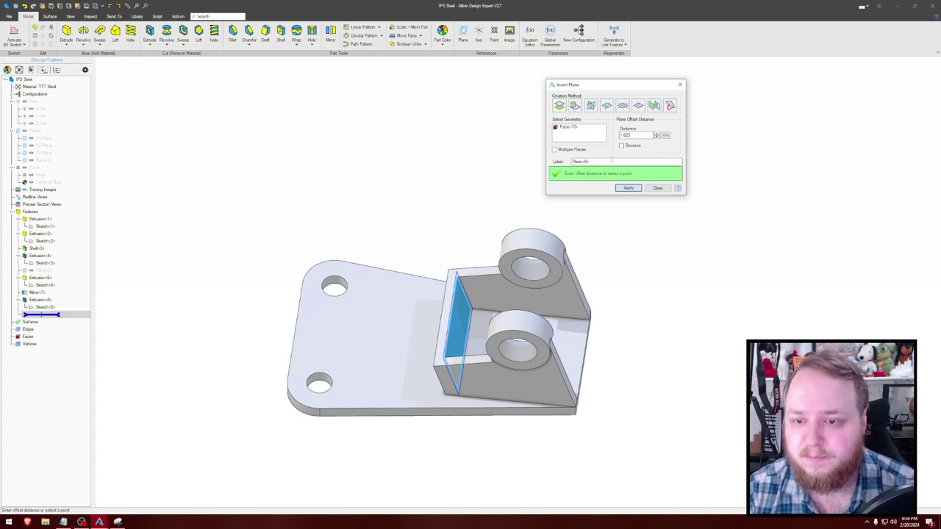
click(611, 161)
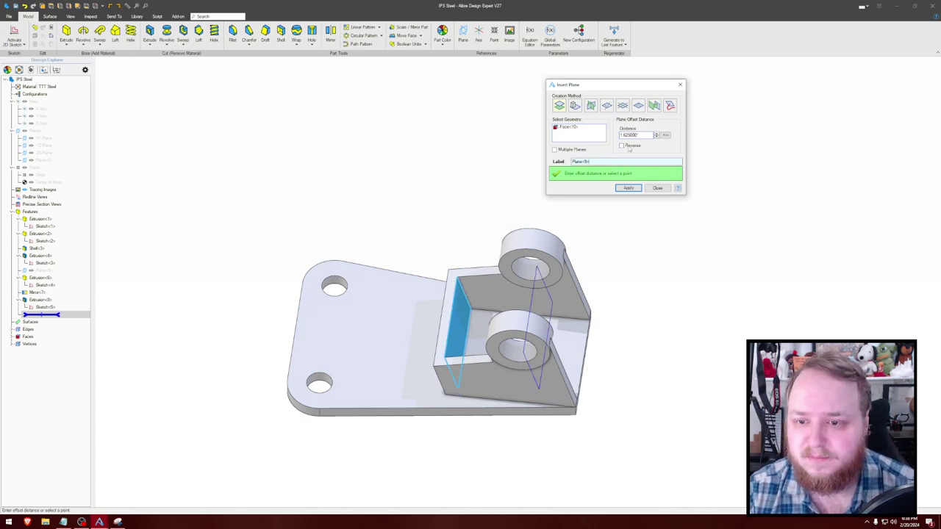
click(623, 147)
click(629, 189)
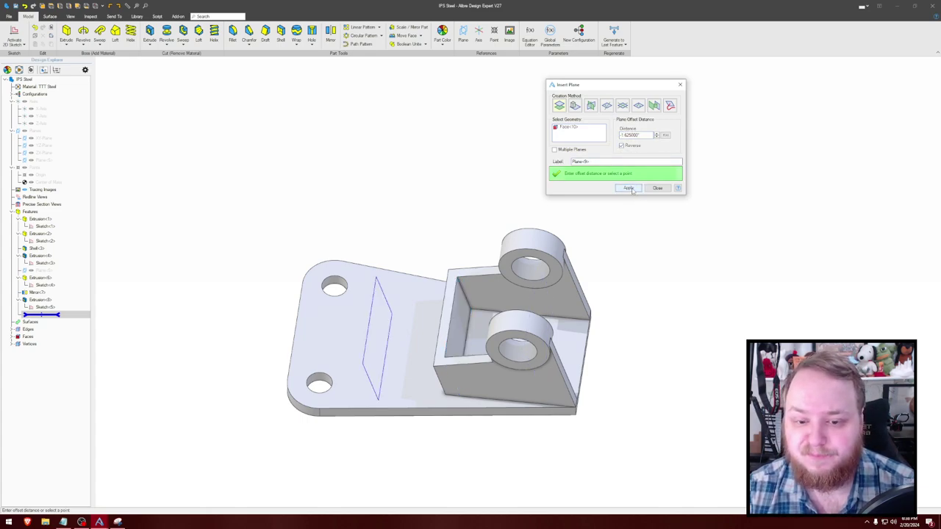
click(658, 189)
Step: Start a sketch on the new offset plane and project both circular bosses into it as reference figures
mouse_move(664, 209)
middle_down()
mouse_move(673, 223)
mouse_move(674, 214)
middle_up()
right_drag(672, 214, 691, 213)
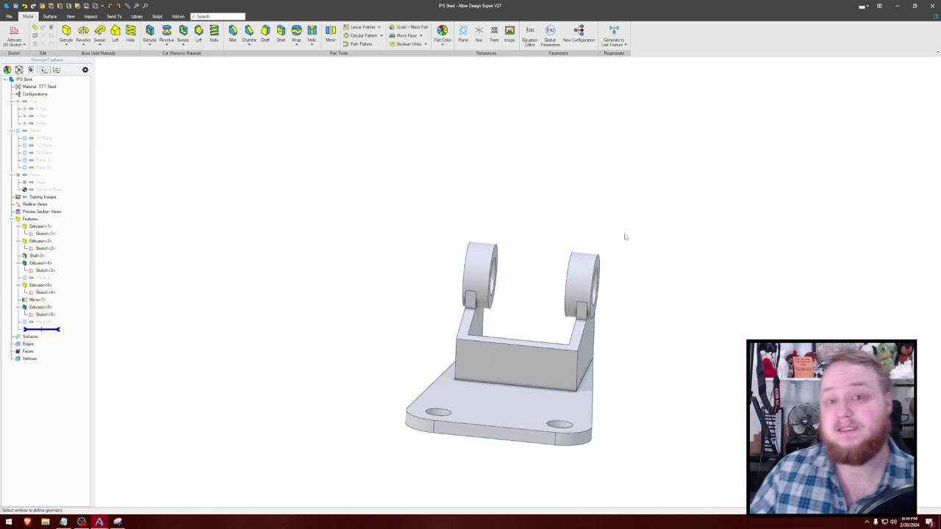
middle_drag(693, 219, 707, 218)
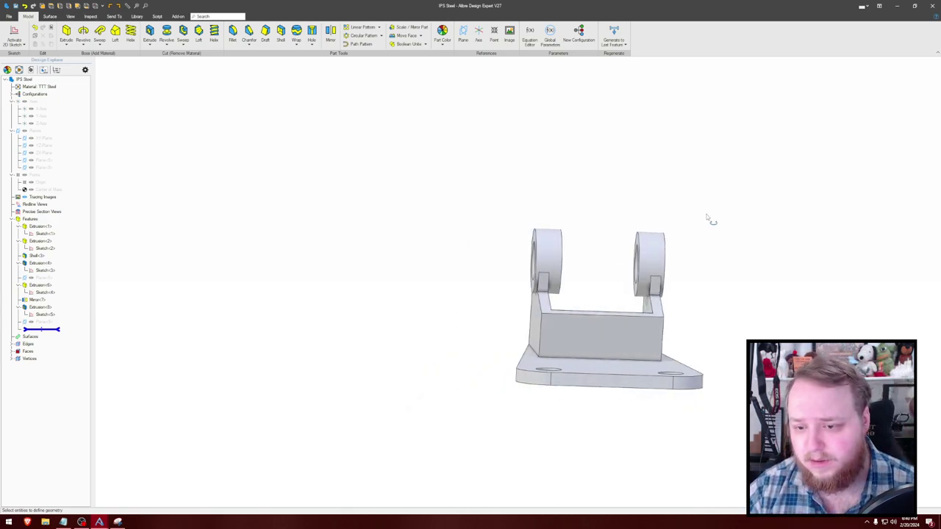
right_drag(708, 219, 704, 214)
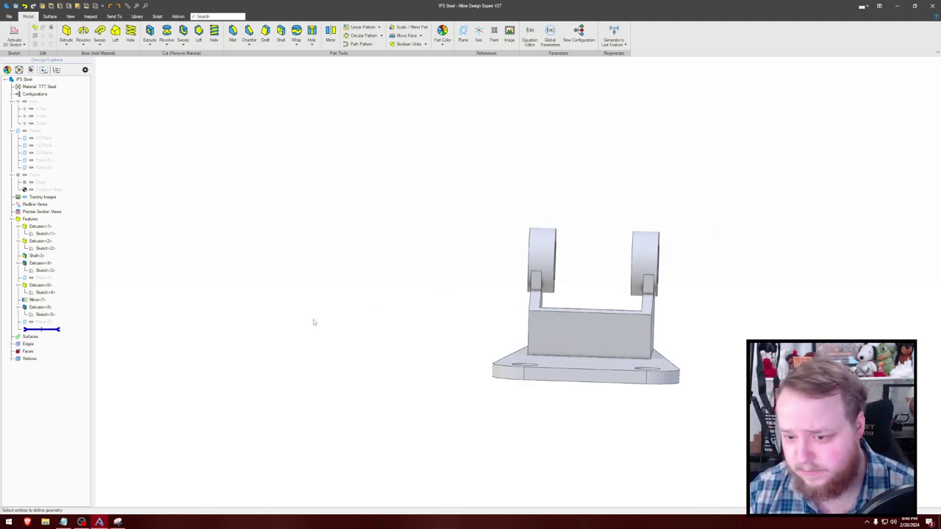
click(60, 322)
key(s)
key(a)
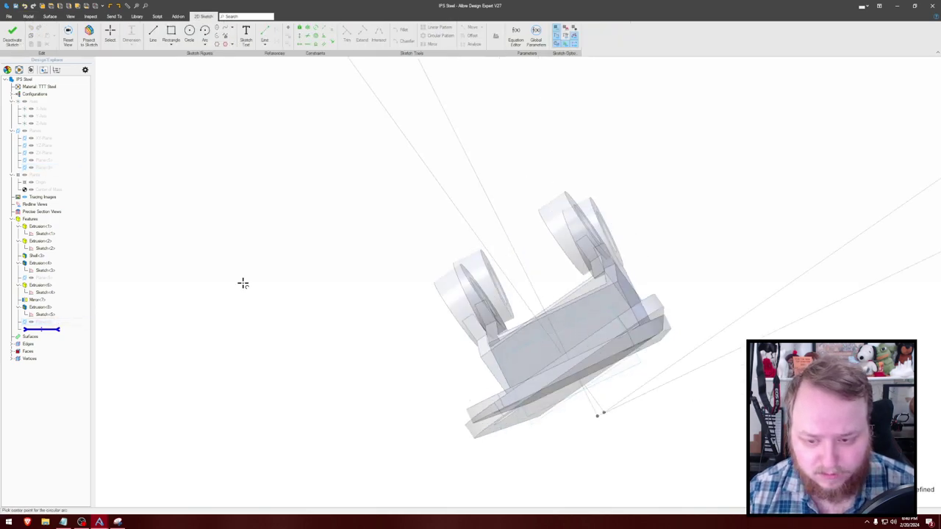
scroll(259, 282, down, 2)
key(Escape)
key(p)
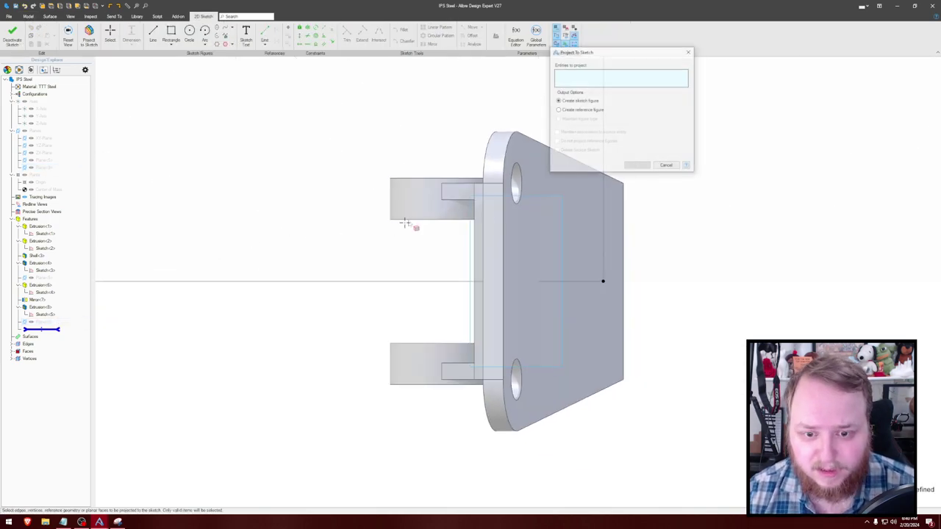
click(423, 211)
click(424, 365)
click(581, 109)
click(637, 166)
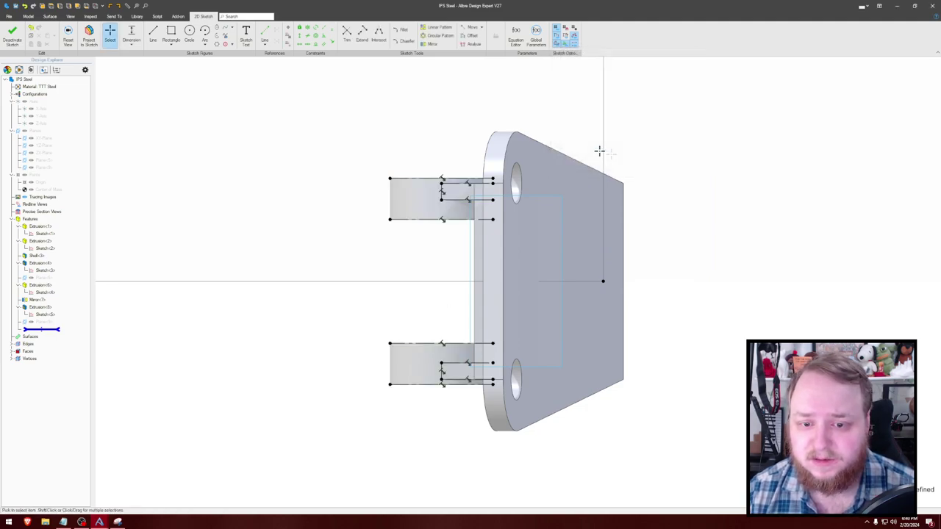
Step: Draw an arc centred midway between the two bosses, opening toward the base plate, and set its radius to 0.5 in
scroll(392, 137, up, 3)
scroll(364, 152, down, 1)
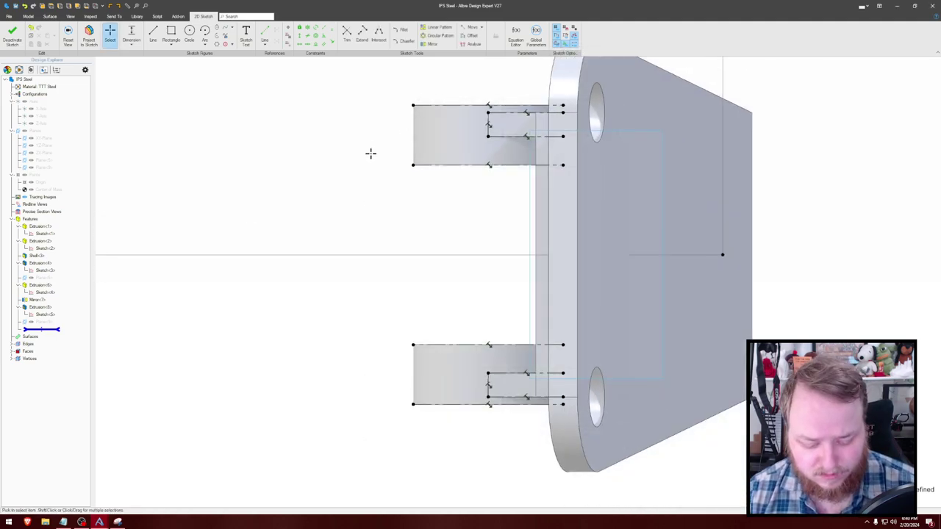
key(a)
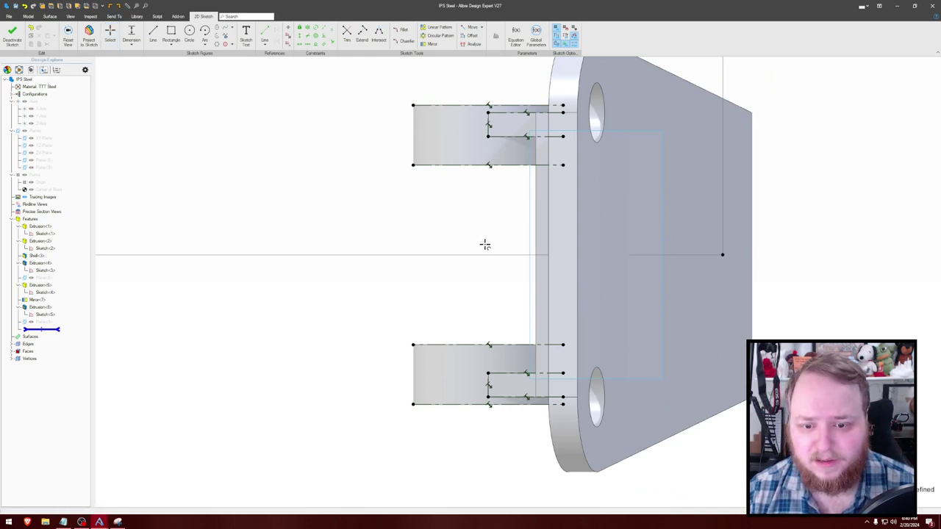
click(487, 228)
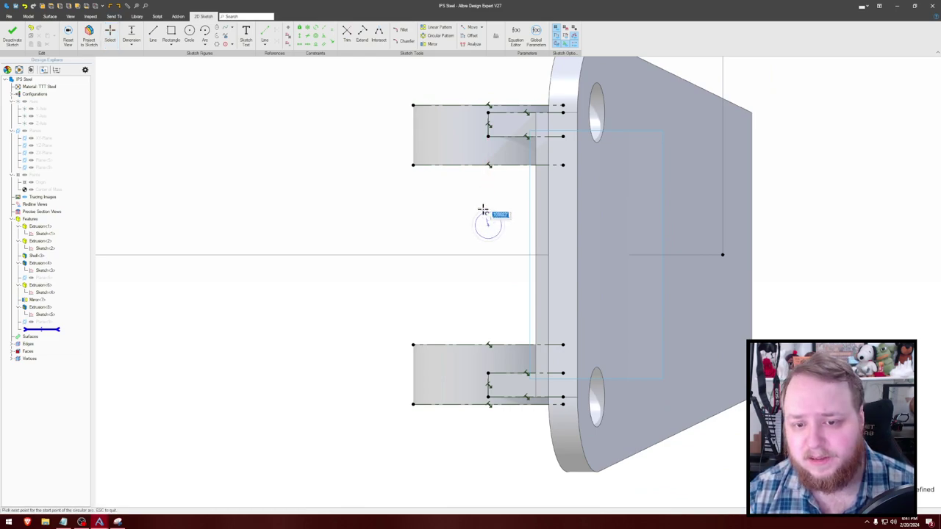
click(477, 192)
click(478, 287)
key(d)
click(461, 234)
click(372, 230)
text(5)
key(Return)
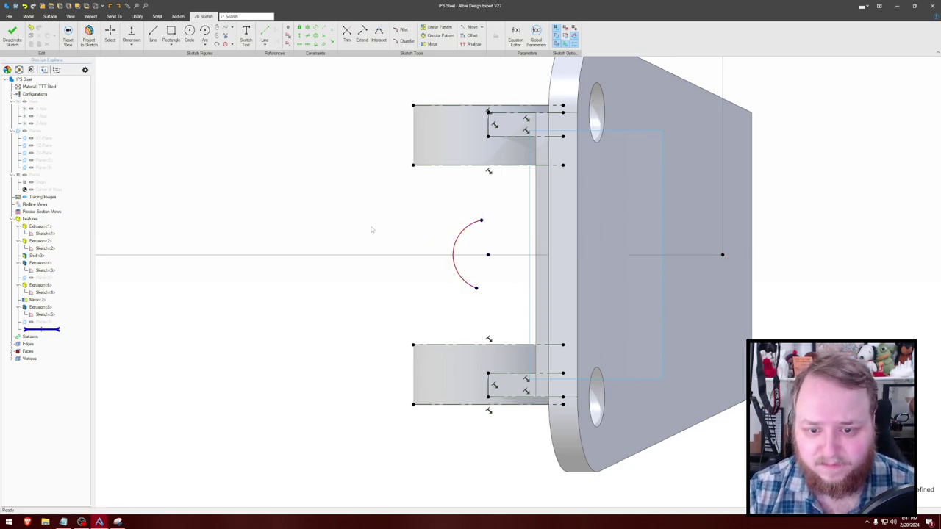
Step: Align the arc's two endpoints with a vertical constraint
key(Escape)
key(v)
click(477, 198)
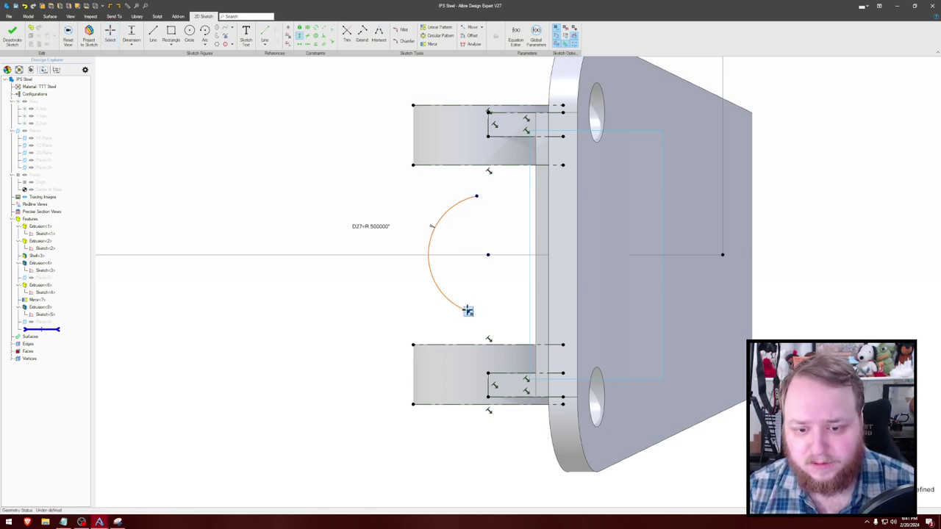
click(476, 196)
key(Escape)
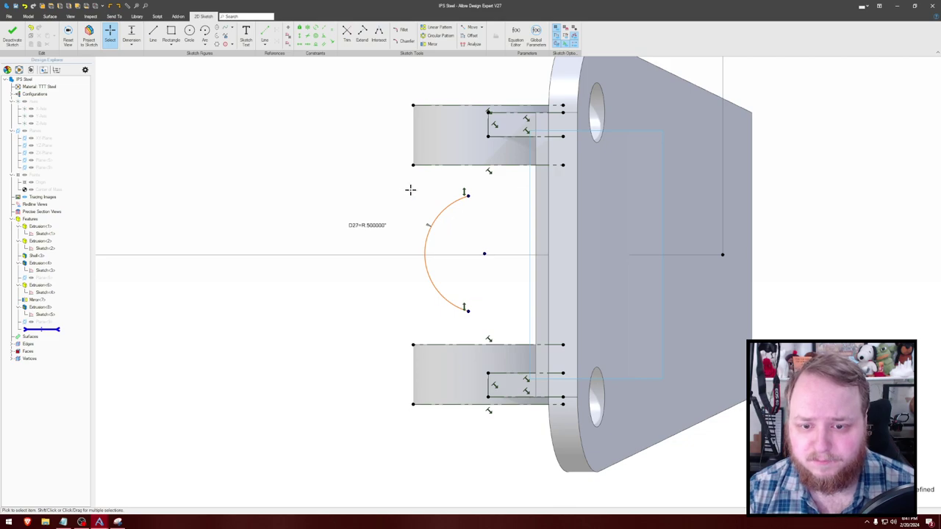
Step: Try to project the lower edge of the box's slanted end wall into the sketch as a reference figure
mouse_move(408, 190)
middle_down()
mouse_move(418, 193)
mouse_move(319, 157)
mouse_move(366, 177)
middle_up()
key(p)
click(611, 184)
click(581, 110)
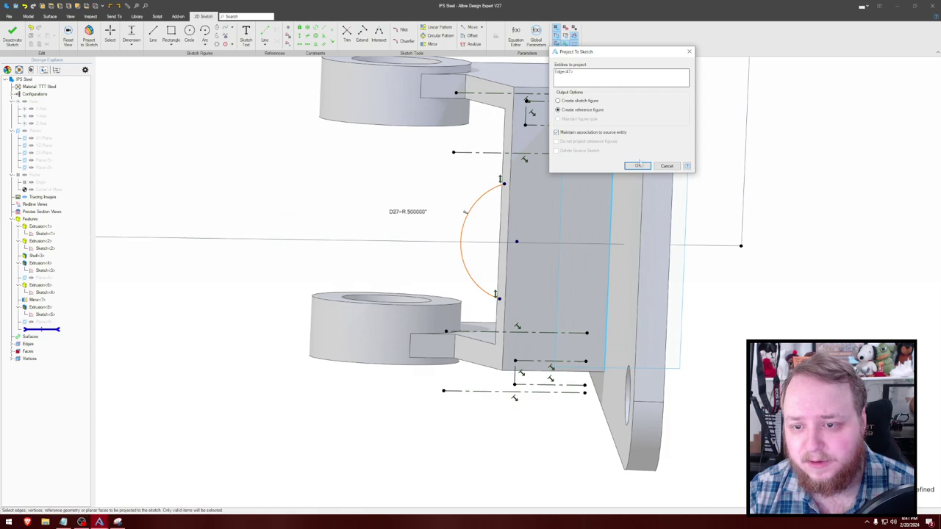
click(639, 164)
Step: Examine from several angles how the arc sketch lies relative to the slanted end wall and the base plate
key(Home)
scroll(723, 175, down, 1)
middle_drag(723, 175, 629, 230)
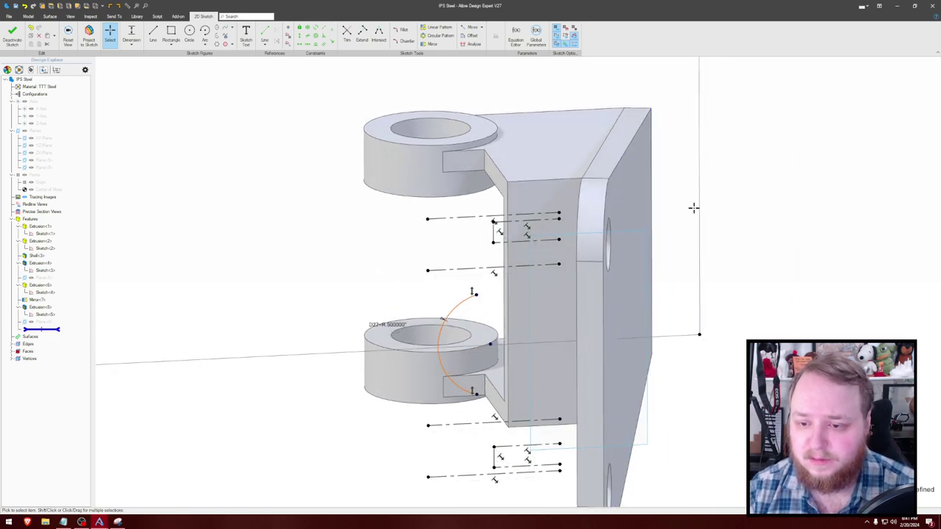
middle_drag(698, 206, 699, 205)
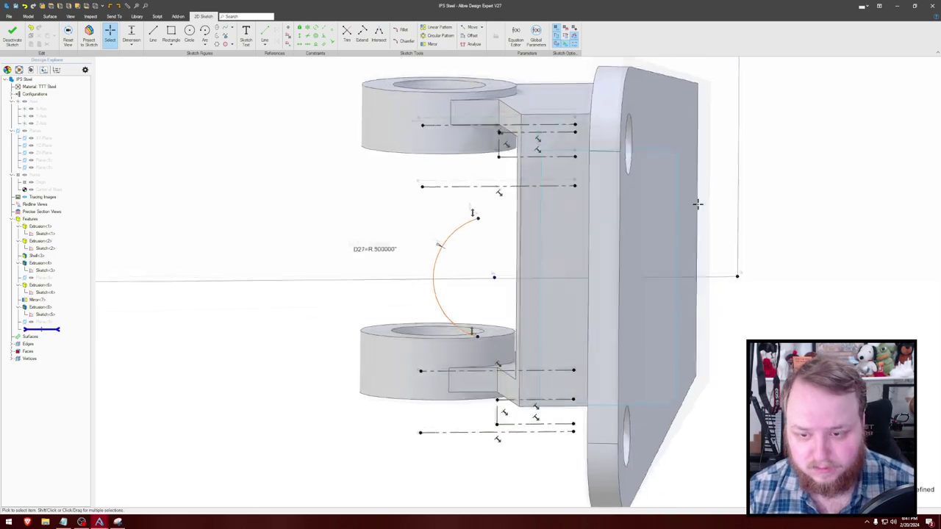
key(h)
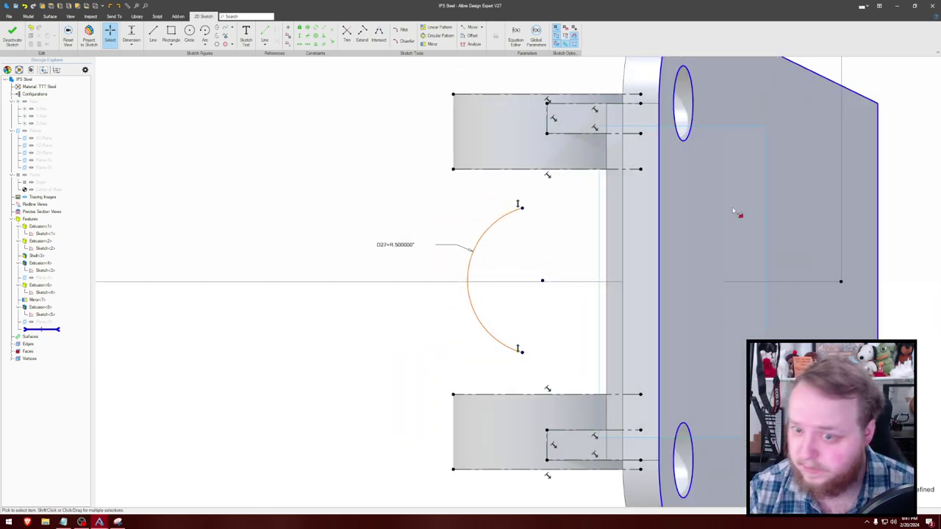
middle_drag(733, 211, 675, 215)
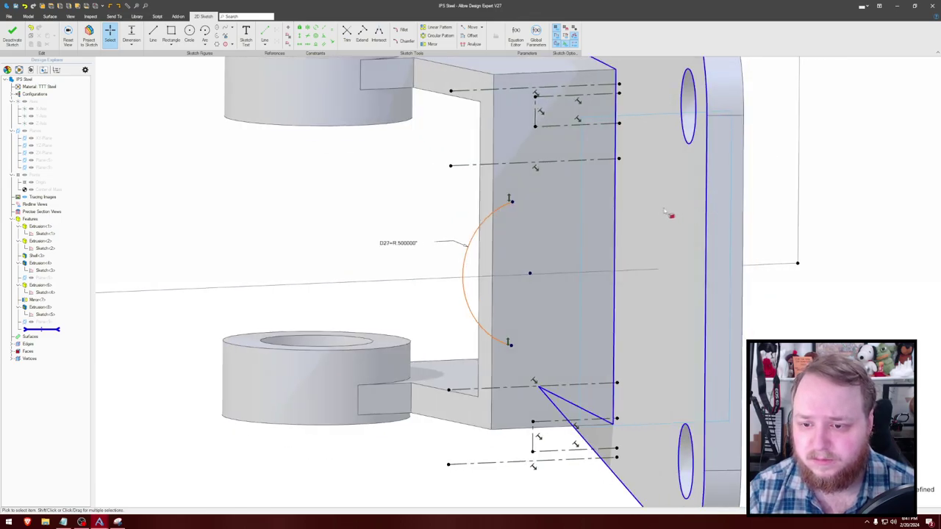
middle_drag(673, 208, 589, 217)
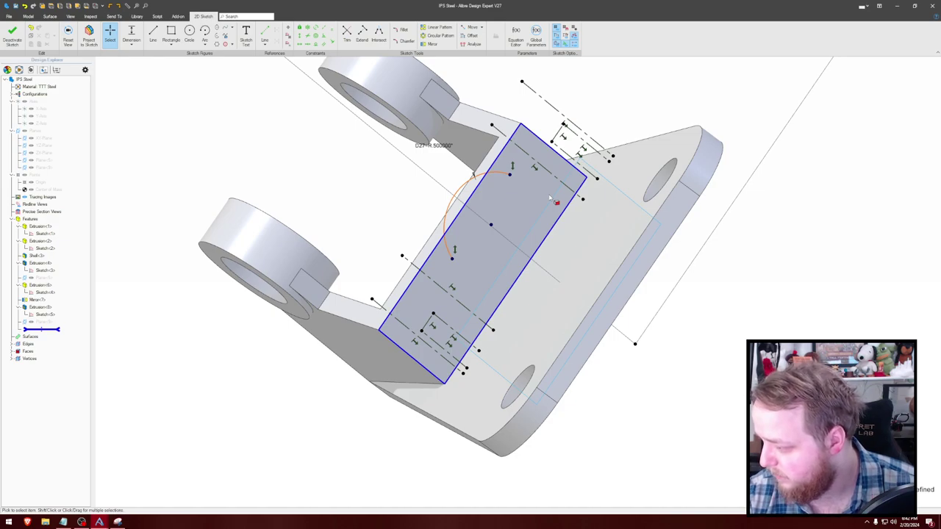
middle_drag(362, 134, 363, 134)
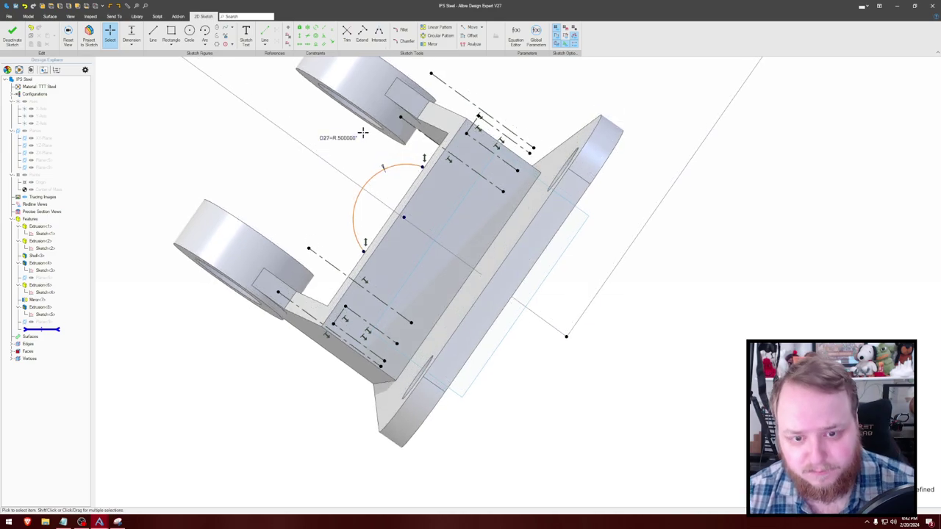
Step: Draw side lines running from the arc's two ends toward the base plate
middle_drag(468, 177, 445, 185)
key(l)
click(445, 182)
mouse_move(621, 232)
middle_down()
mouse_move(633, 233)
mouse_move(628, 229)
middle_up()
middle_drag(437, 197, 423, 191)
click(433, 193)
key(Escape)
Step: Make the side lines tangent to the arc
key(t)
click(362, 170)
click(399, 181)
key(Escape)
click(641, 137)
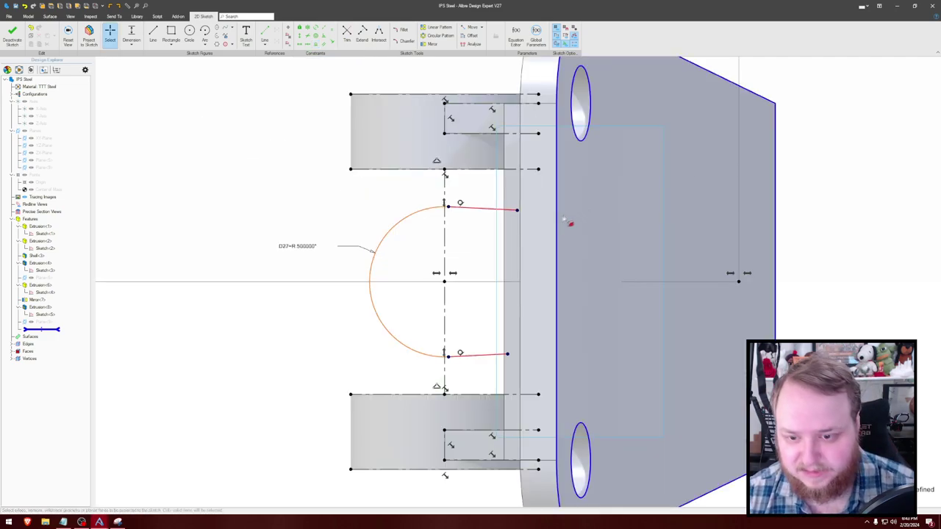
Step: Project the base plate's long edge nearest the arc profile into the sketch as an associated reference figure
key(p)
click(556, 228)
click(576, 110)
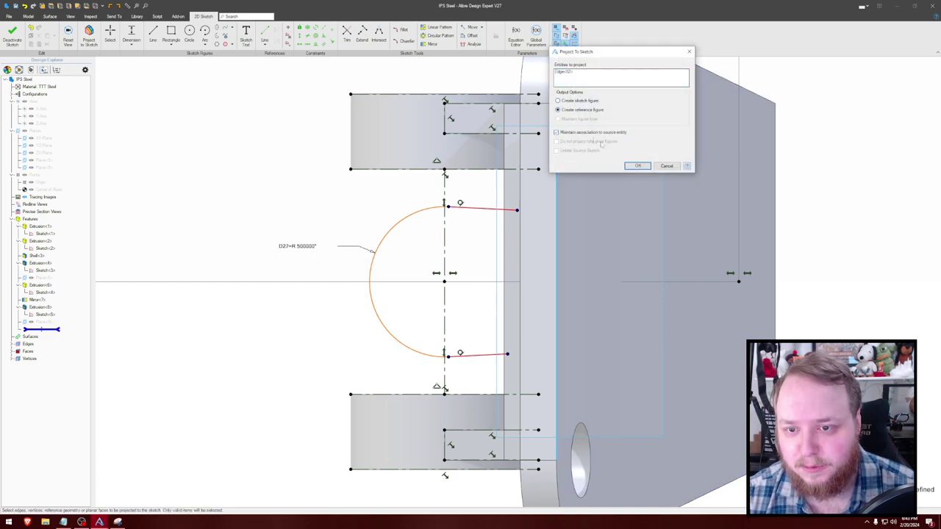
click(637, 166)
Step: Flare the two side lines outward and dimension the distance between their outer ends as 1.5 in
drag(445, 206, 423, 204)
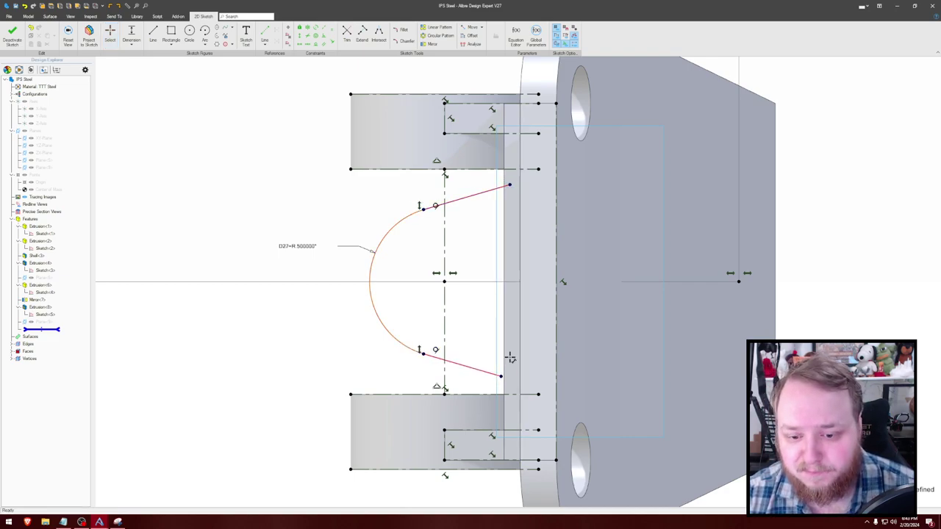
click(501, 376)
click(645, 277)
text(1.5)
key(Return)
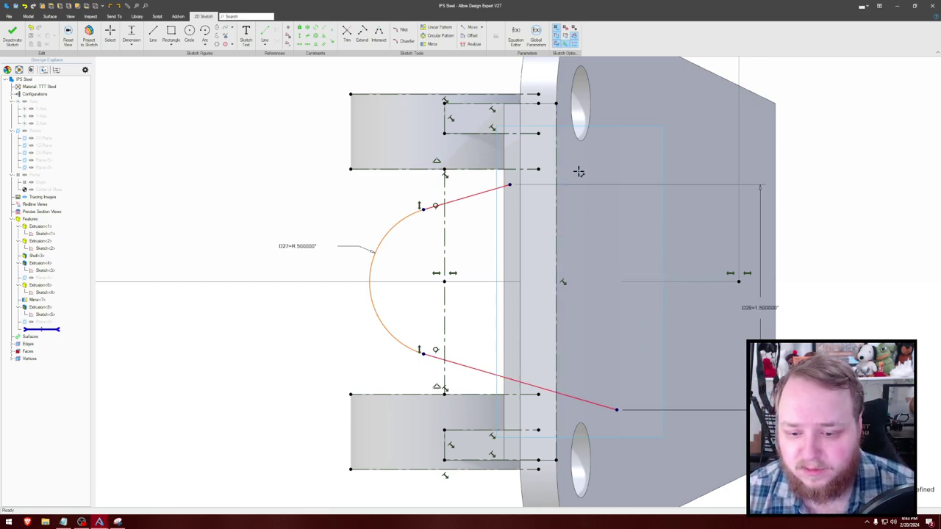
Step: Constrain the outer ends of the two side lines to be vertically aligned with each other
key(Escape)
key(v)
click(510, 185)
click(617, 411)
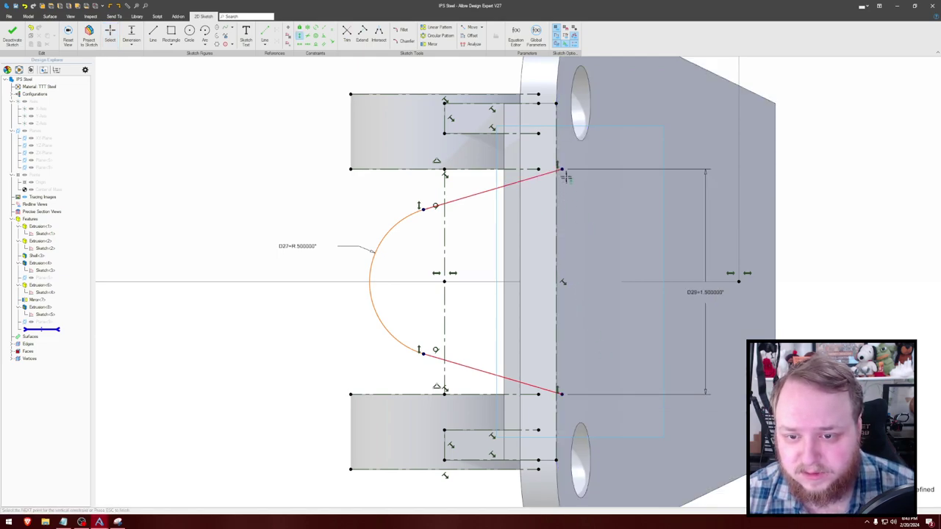
Step: Make the side lines' outer ends coincident with the projected base plate edge
drag(564, 171, 551, 185)
key(c)
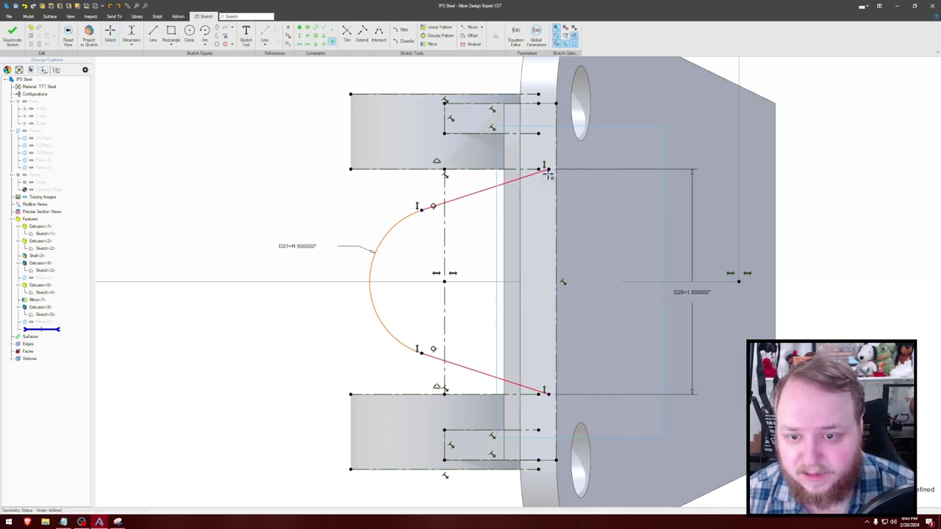
click(549, 169)
key(Escape)
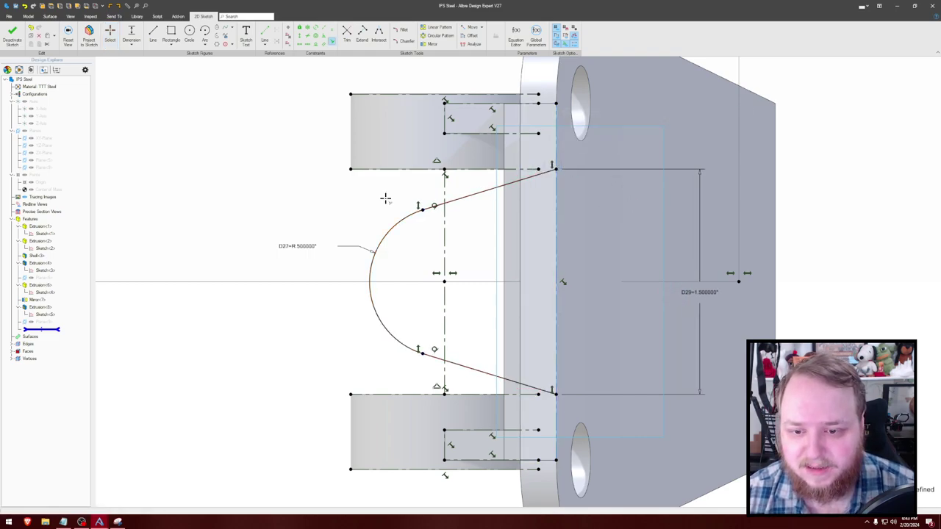
Step: Examine from several angles how the arc profile lies relative to the slanted end wall and the base plate
middle_drag(385, 200, 451, 246)
mouse_move(451, 245)
right_down()
mouse_move(446, 253)
mouse_move(449, 235)
mouse_move(405, 234)
right_up()
middle_drag(401, 231, 368, 397)
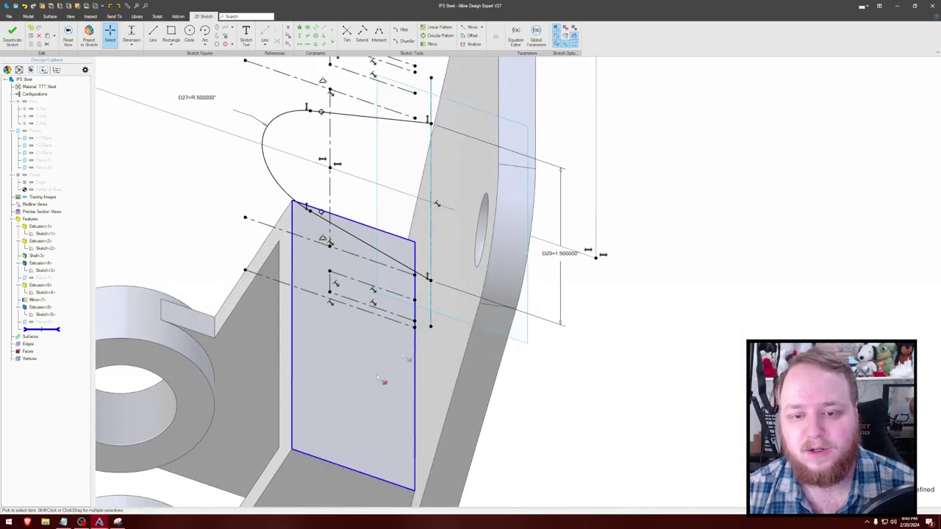
middle_drag(625, 195, 623, 163)
right_drag(623, 164, 603, 241)
mouse_move(547, 187)
middle_down()
mouse_move(565, 147)
mouse_move(551, 192)
middle_up()
key(Home)
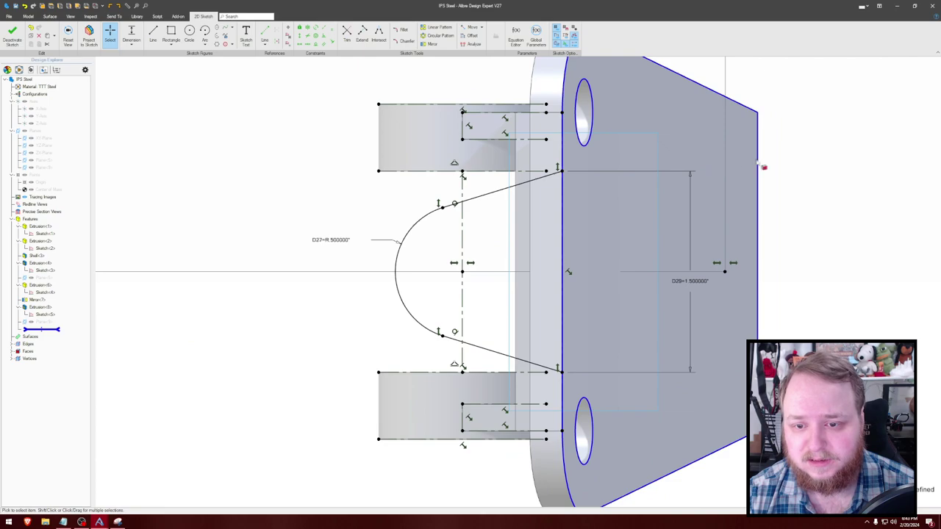
middle_drag(791, 170, 800, 173)
right_drag(800, 174, 798, 174)
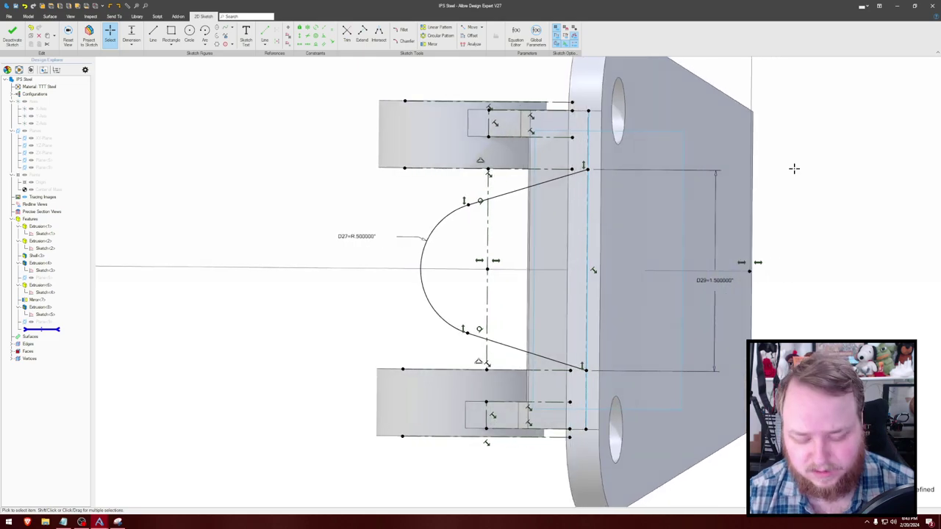
key(Home)
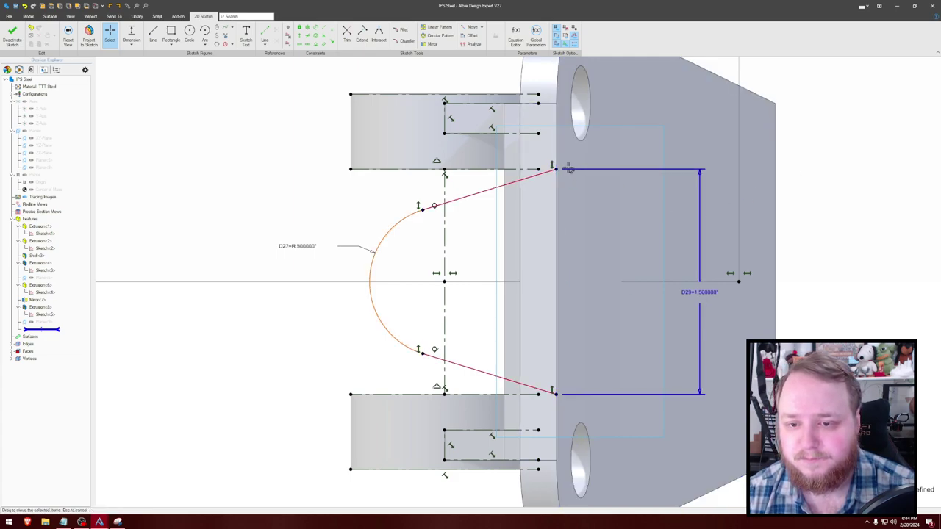
Step: Stretch the side lines' outer ends past the base plate's edge and examine from several angles how they reach into the plate
drag(556, 169, 622, 167)
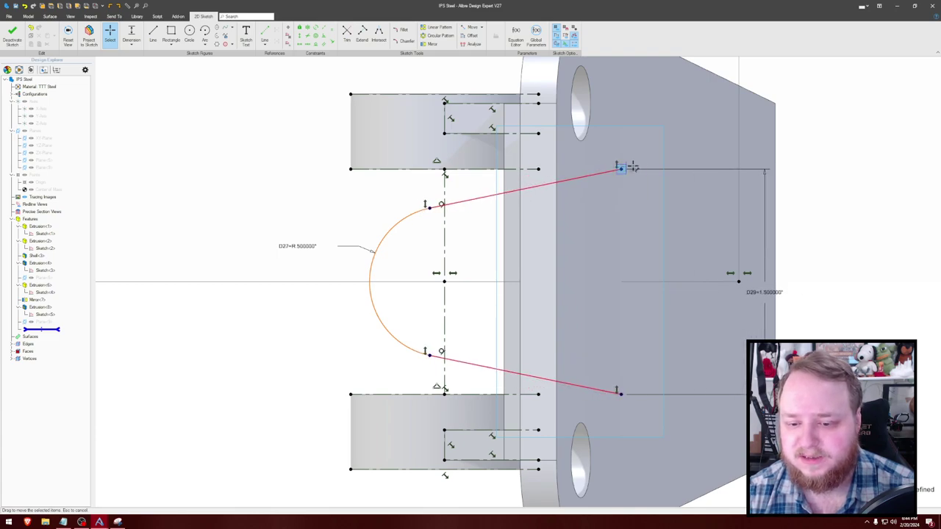
middle_drag(854, 134, 907, 139)
middle_drag(906, 138, 908, 138)
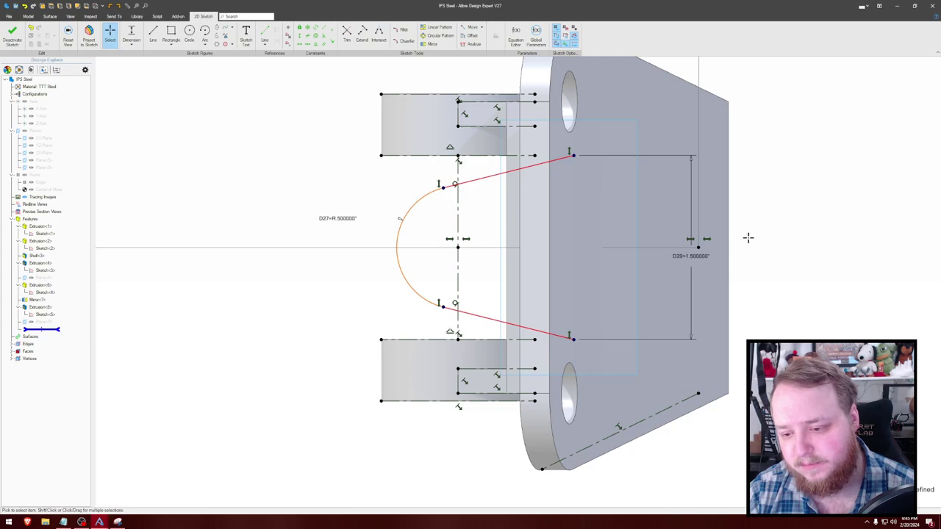
mouse_move(749, 238)
middle_down()
mouse_move(766, 241)
mouse_move(750, 236)
middle_up()
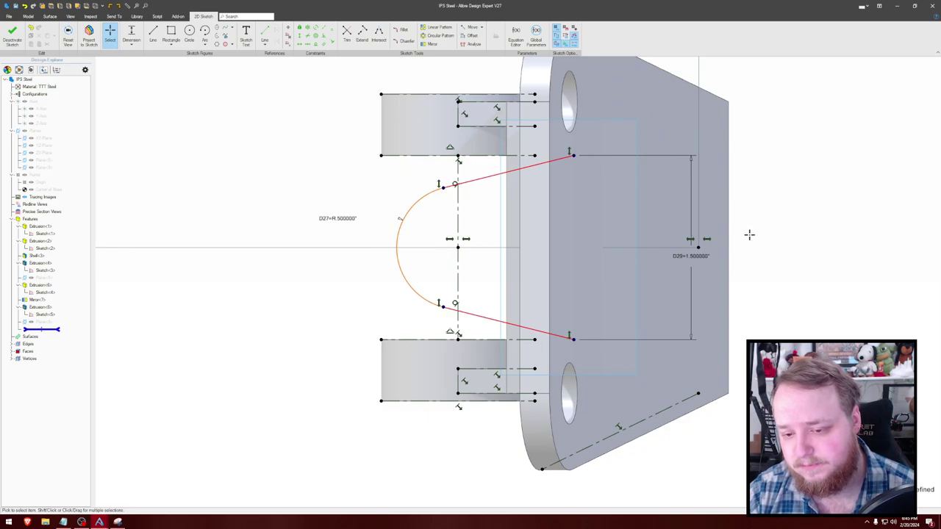
mouse_move(740, 234)
middle_down()
mouse_move(728, 264)
mouse_move(737, 296)
mouse_move(729, 290)
mouse_move(738, 295)
mouse_move(766, 272)
mouse_move(750, 259)
middle_up()
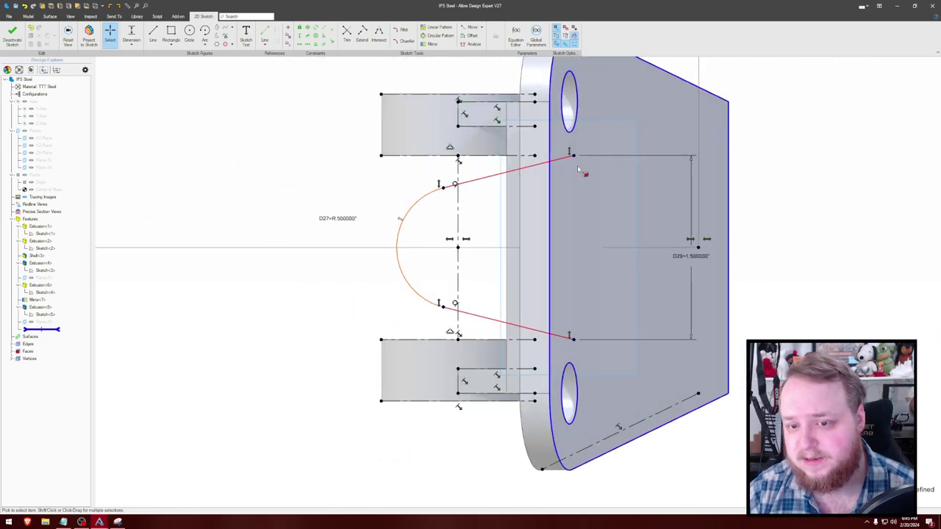
mouse_move(757, 181)
middle_down()
mouse_move(771, 162)
mouse_move(627, 256)
mouse_move(680, 120)
middle_up()
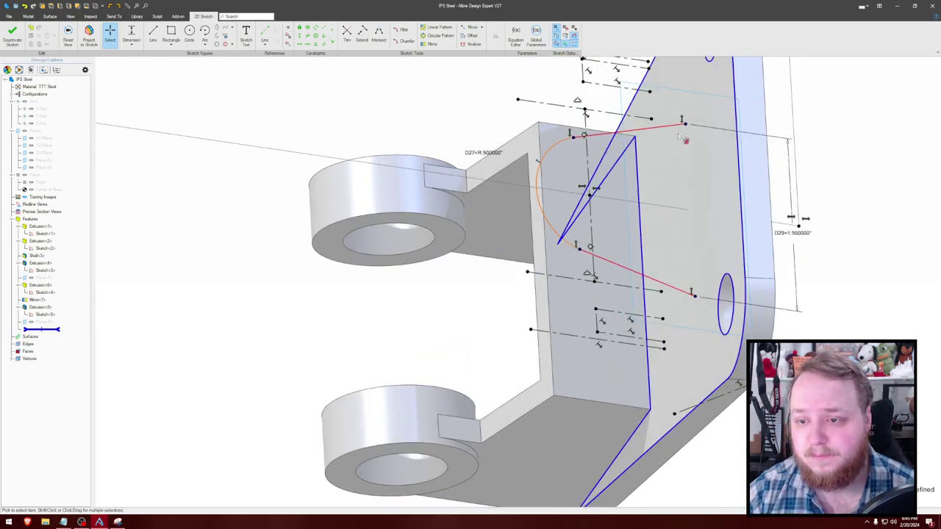
mouse_move(650, 133)
mouse_down()
mouse_move(741, 132)
mouse_move(633, 127)
mouse_move(712, 137)
mouse_move(642, 138)
mouse_move(692, 135)
mouse_move(675, 139)
mouse_up()
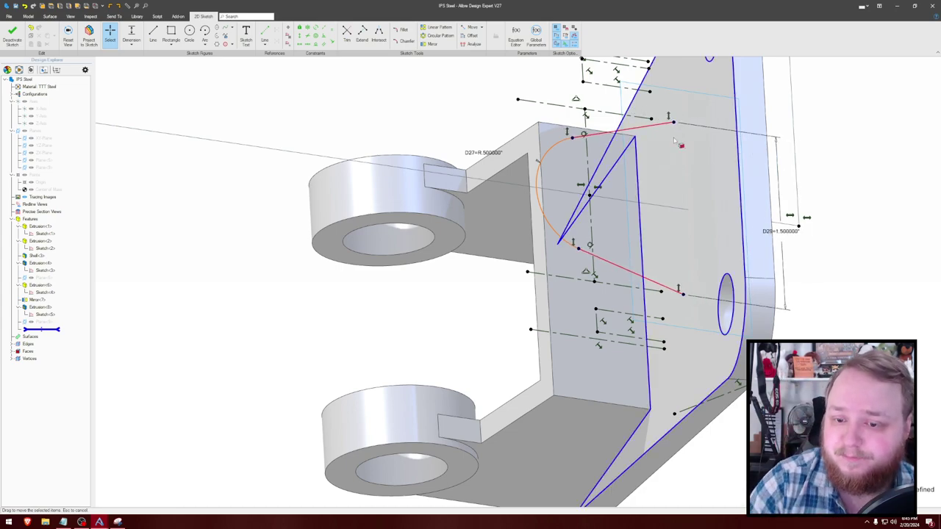
middle_drag(787, 110, 653, 187)
mouse_move(707, 144)
middle_down()
mouse_move(739, 157)
mouse_move(678, 185)
mouse_move(787, 162)
mouse_move(803, 210)
mouse_move(750, 246)
mouse_move(762, 254)
mouse_move(786, 194)
mouse_move(742, 248)
mouse_move(754, 235)
mouse_move(662, 287)
mouse_move(691, 277)
middle_up()
mouse_move(643, 315)
mouse_down()
mouse_move(685, 346)
mouse_move(594, 296)
mouse_move(607, 304)
mouse_up()
middle_drag(700, 291, 736, 272)
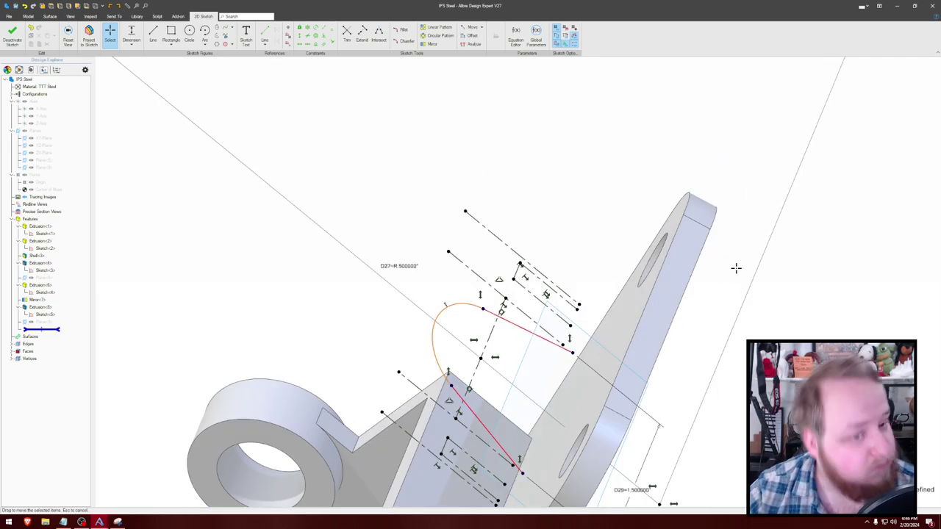
mouse_move(728, 329)
middle_down()
mouse_move(696, 189)
mouse_move(724, 198)
mouse_move(702, 157)
mouse_move(657, 311)
mouse_move(677, 248)
mouse_move(702, 246)
mouse_move(663, 248)
middle_up()
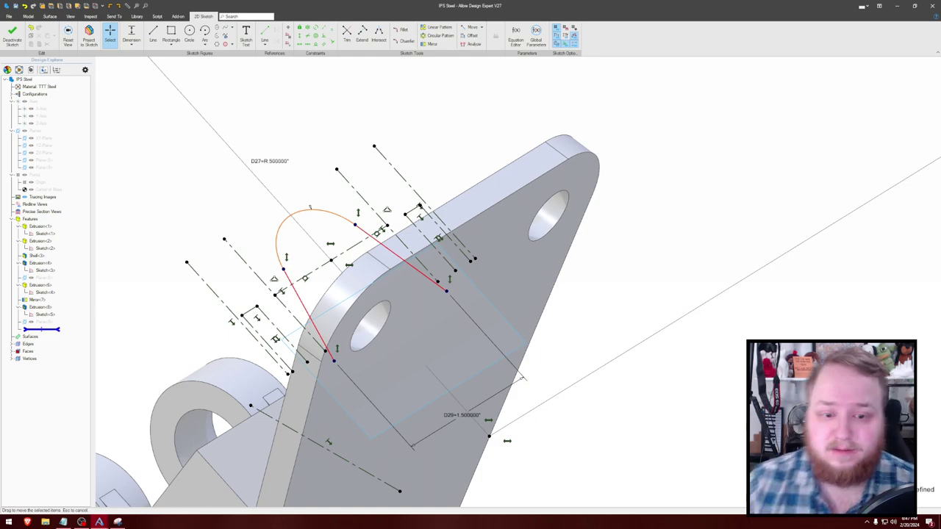
Step: Finish the arc profile sketch and delete it from the design
click(12, 33)
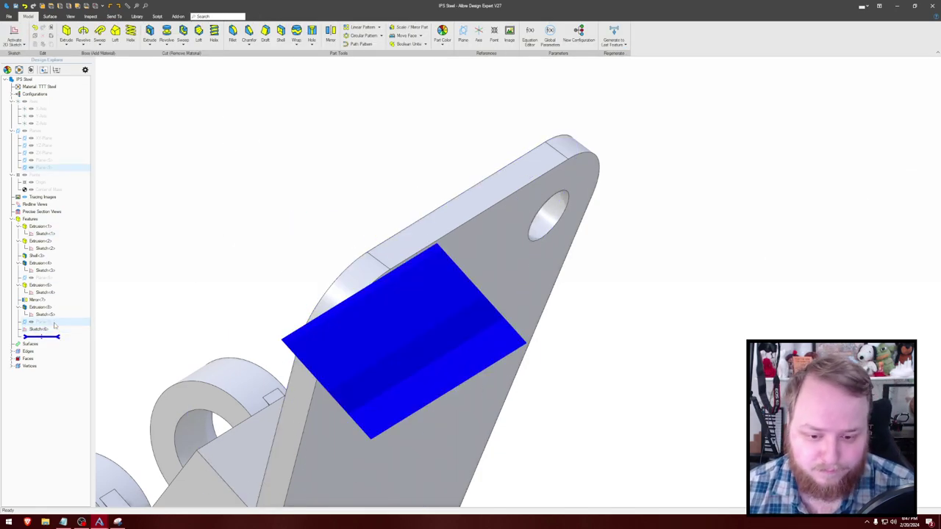
click(53, 329)
key(Delete)
Step: Start a new sketch on the box's slanted end wall and project the outer faces of both rings into it as reference figures
mouse_move(213, 189)
middle_down()
mouse_move(328, 176)
mouse_move(324, 137)
mouse_move(388, 104)
middle_up()
key(c)
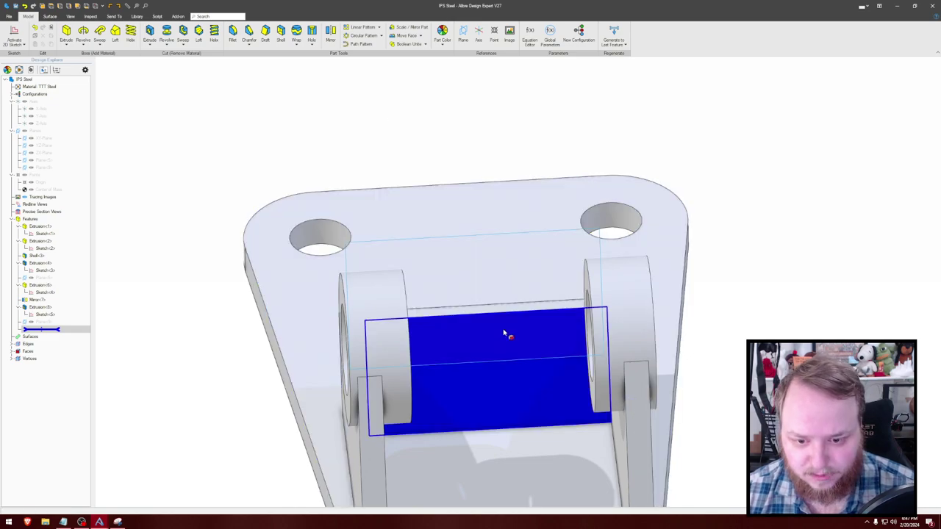
click(505, 332)
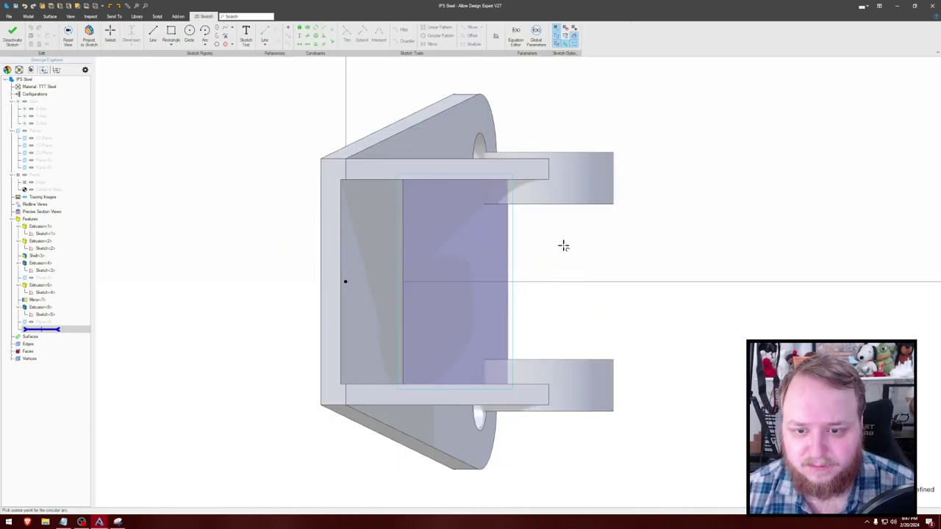
key(p)
click(578, 201)
click(578, 393)
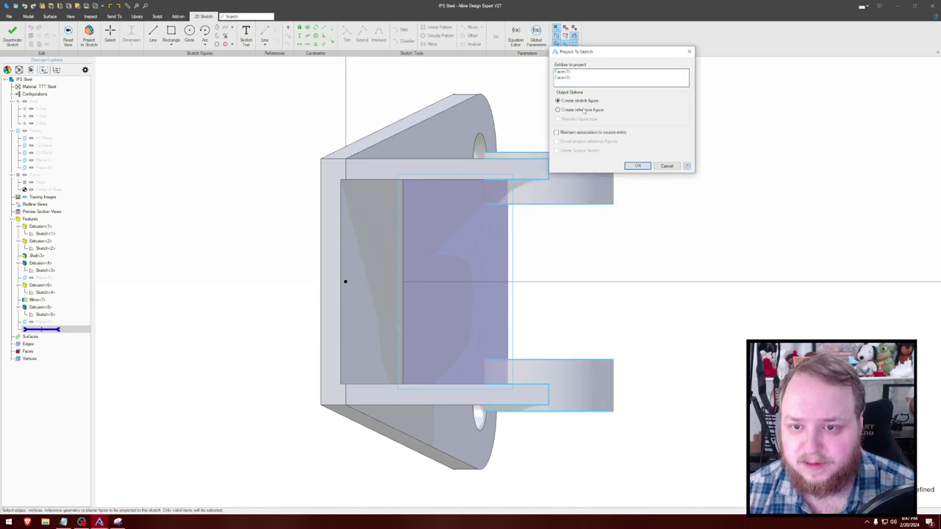
click(638, 166)
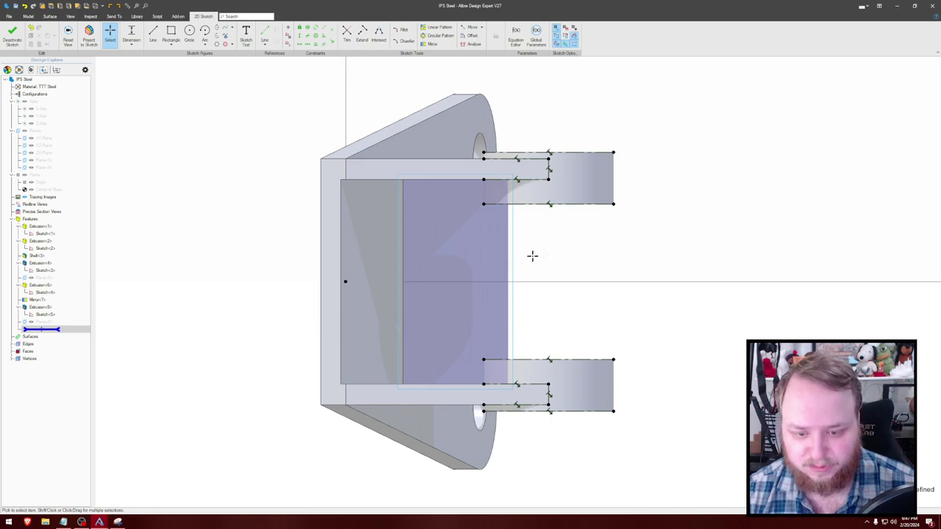
Step: Project the bracket's middle wall face into the sketch as reference figures and adjust the upper tangent line's endpoint
key(p)
click(472, 270)
click(586, 111)
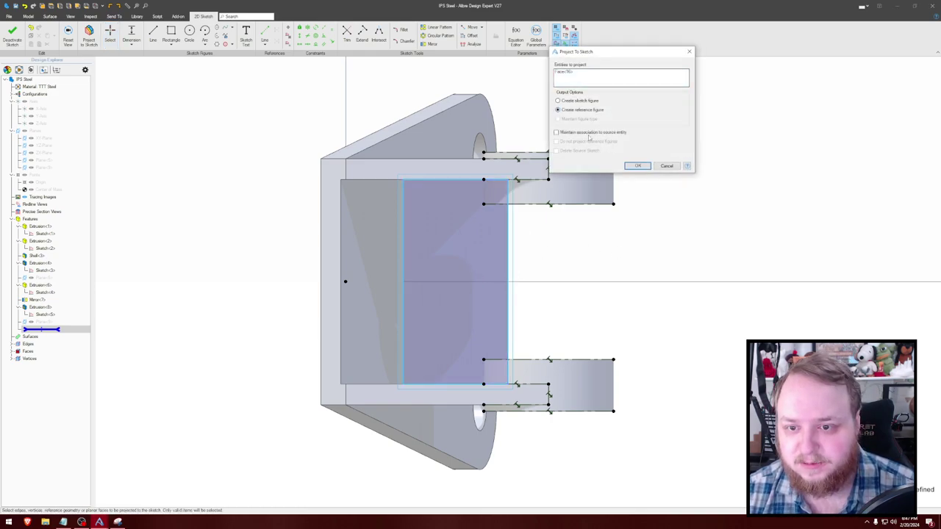
click(637, 165)
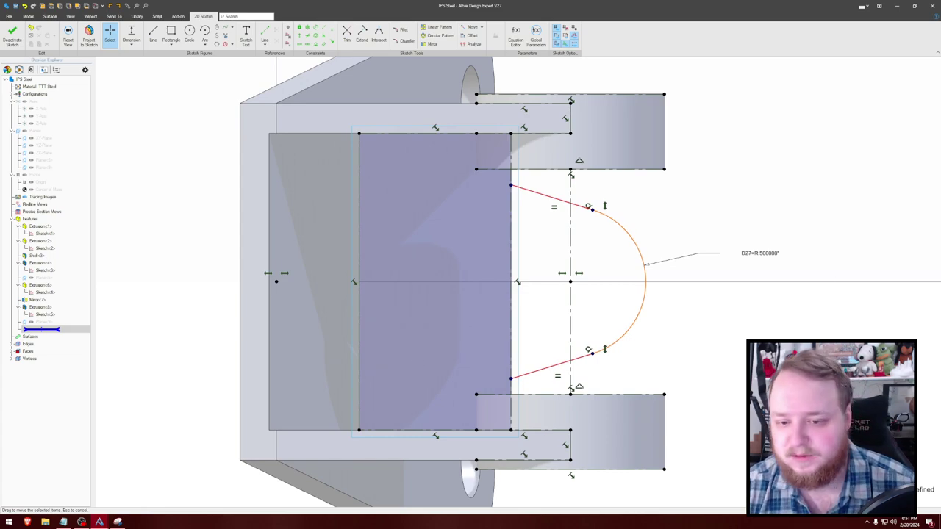
mouse_move(510, 187)
mouse_down()
mouse_move(508, 213)
mouse_move(506, 185)
mouse_move(512, 212)
mouse_move(512, 190)
mouse_up()
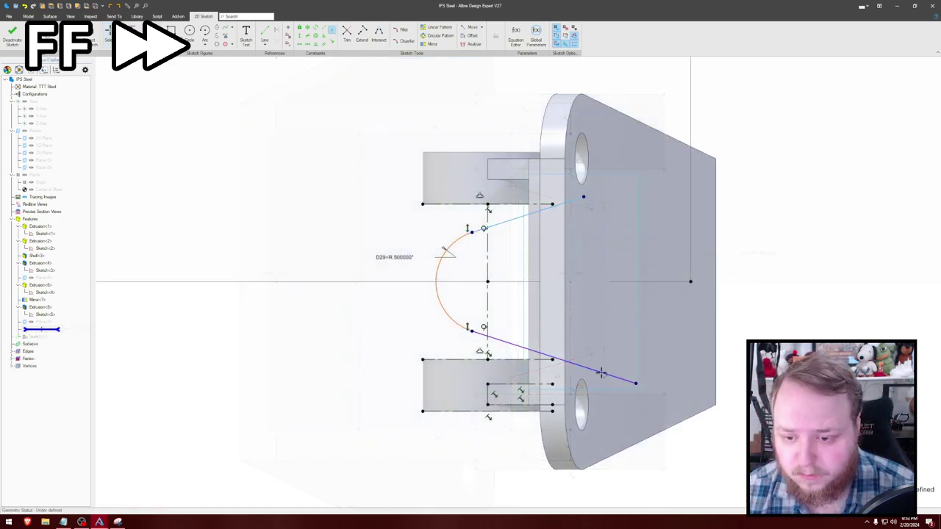
Step: Make the two lines tangent to the R.5 arc equal and join their open ends with a vertical line
click(601, 373)
click(585, 197)
click(583, 368)
click(471, 272)
drag(585, 197, 583, 217)
key(l)
click(583, 217)
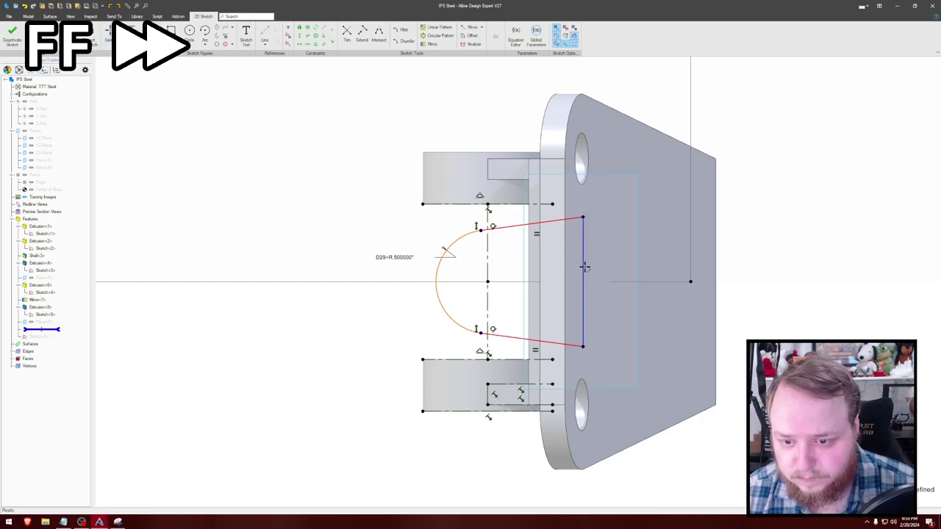
Step: Dimension the vertical closing line of the boss profile at 1.5 in
click(585, 267)
click(630, 273)
text(1.5)
key(Return)
key(Escape)
Step: Examine the boss profile sketch and the bracket from several angles, checking how the profile meets the base plate
drag(470, 229, 472, 227)
mouse_move(471, 227)
middle_down()
mouse_move(354, 227)
mouse_move(157, 204)
mouse_move(225, 204)
mouse_move(213, 203)
mouse_move(402, 244)
mouse_move(548, 245)
middle_up()
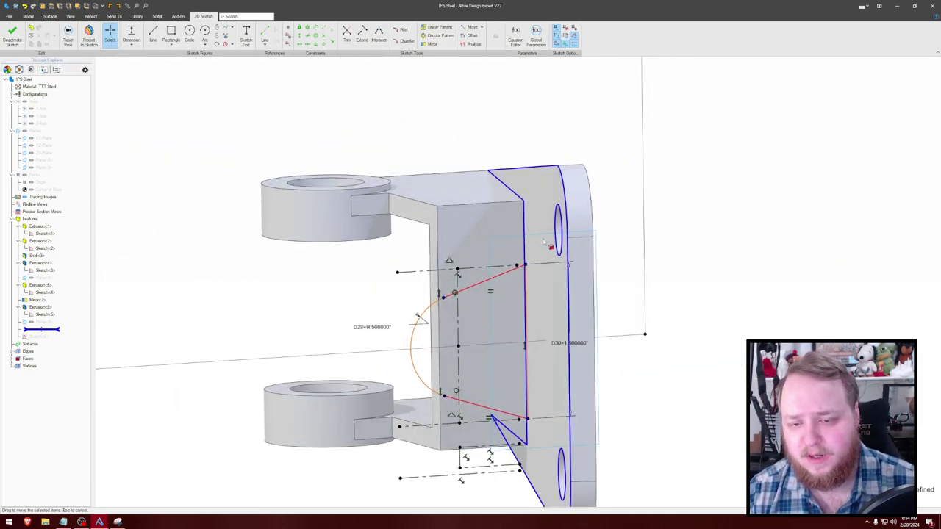
middle_drag(609, 235, 625, 223)
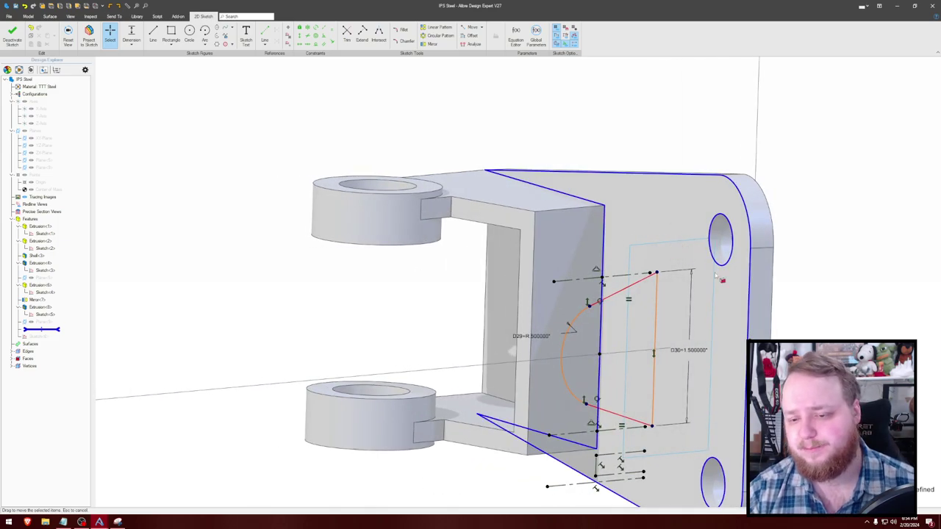
mouse_move(815, 218)
middle_down()
mouse_move(752, 210)
mouse_move(640, 370)
mouse_move(658, 231)
middle_up()
middle_drag(632, 157, 623, 177)
middle_drag(706, 81, 550, 162)
click(710, 119)
right_drag(549, 163, 553, 138)
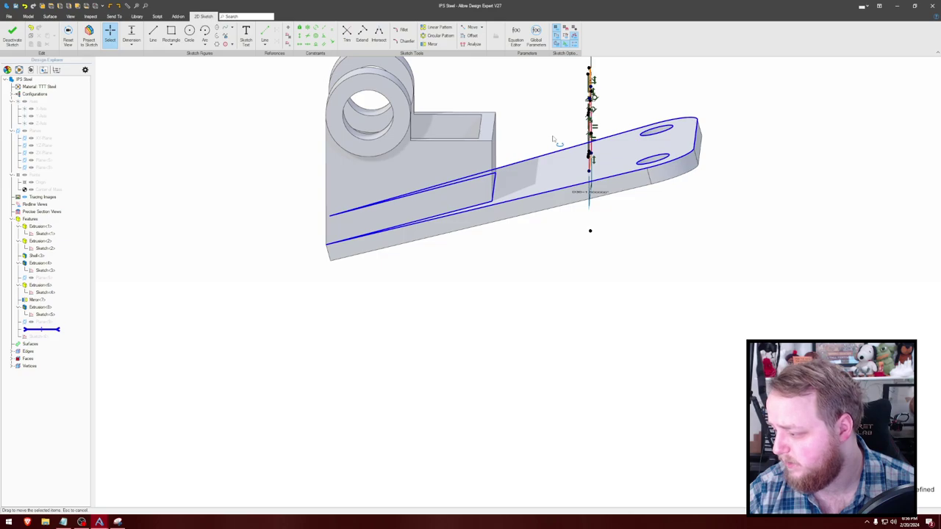
middle_drag(553, 138, 558, 156)
mouse_move(683, 86)
middle_down()
mouse_move(676, 97)
mouse_move(682, 83)
middle_up()
right_drag(683, 87, 682, 84)
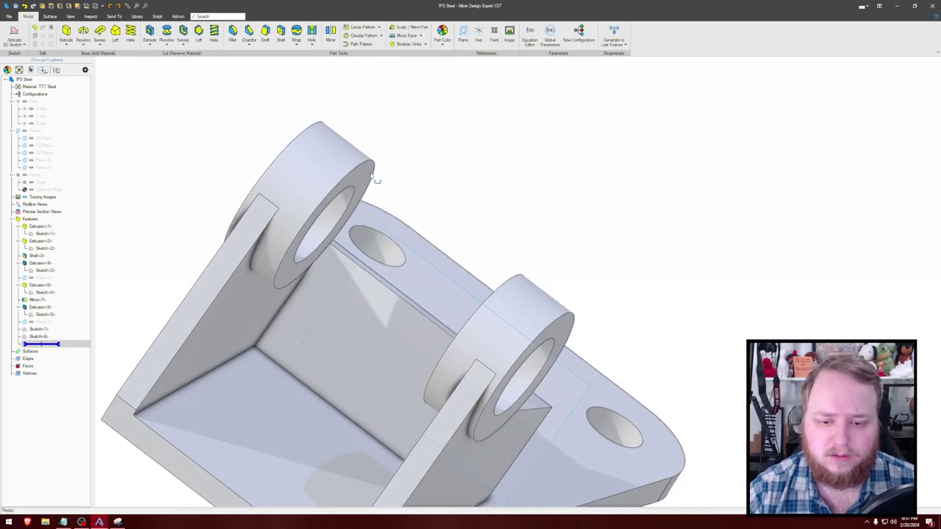
right_drag(374, 176, 331, 212)
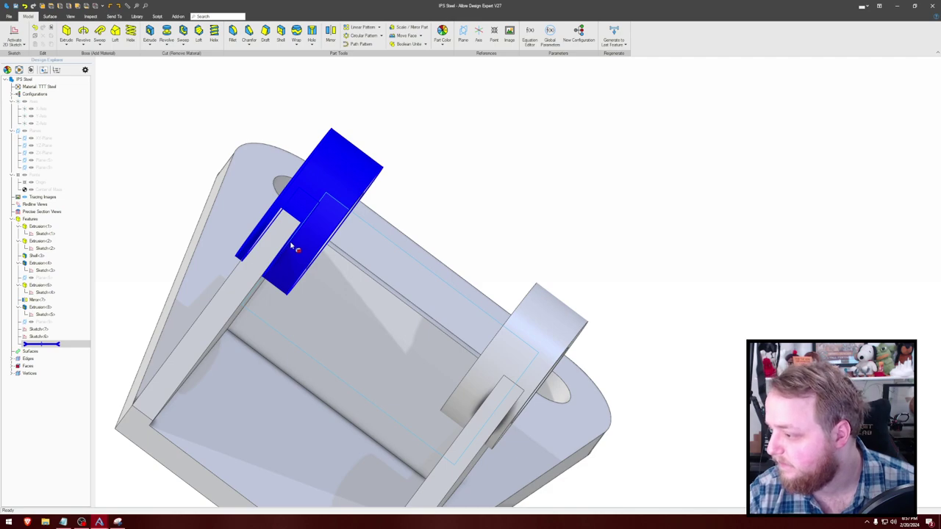
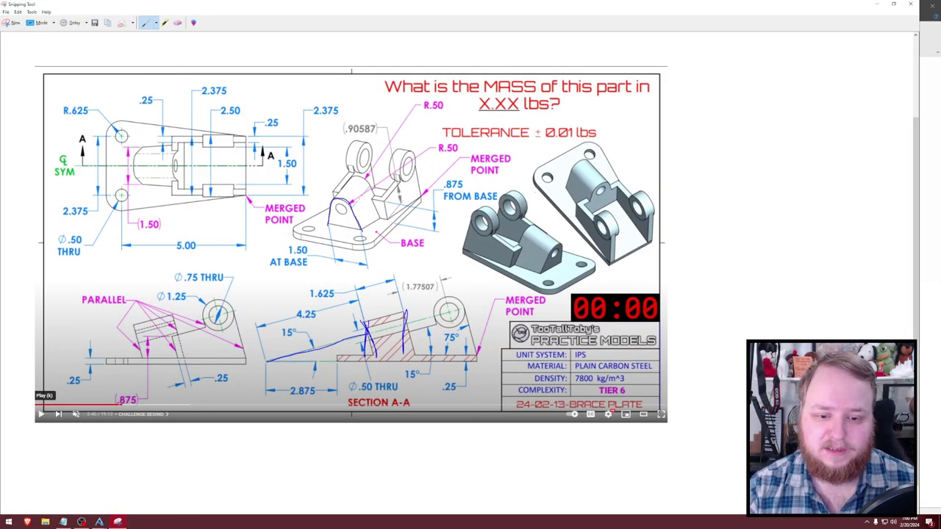
mouse_move(377, 144)
mouse_down()
mouse_move(365, 179)
mouse_move(384, 178)
mouse_up()
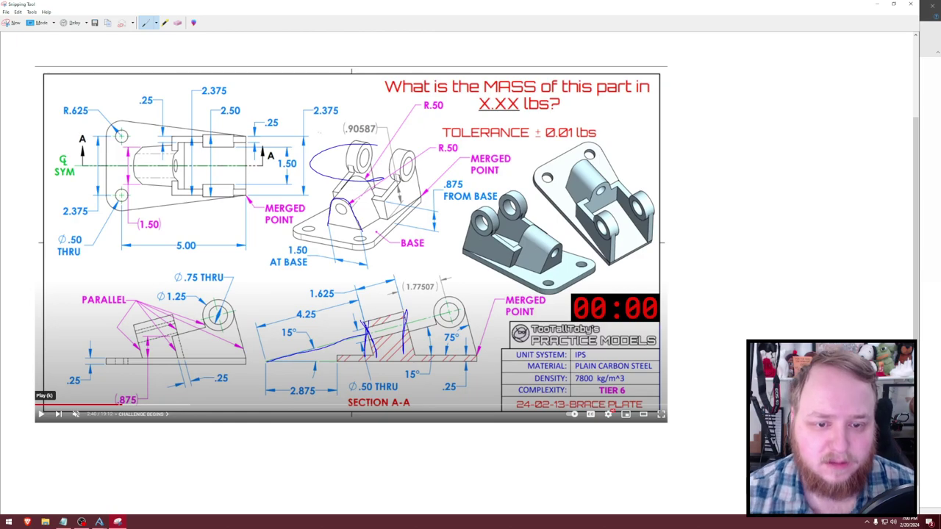
click(178, 23)
click(331, 147)
Step: Mark up the boss's slanted side and the centerline in the reference drawing's top view with the pen
click(145, 23)
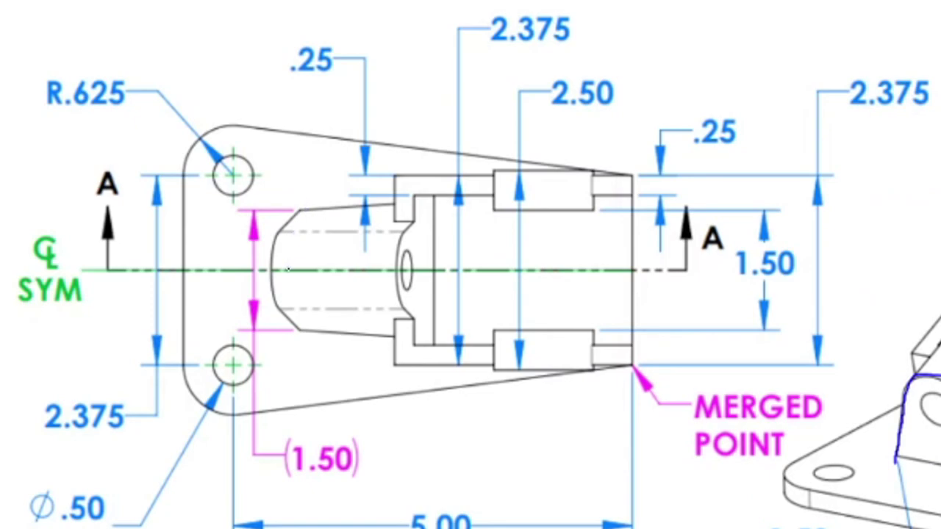
mouse_move(290, 270)
mouse_down()
mouse_move(96, 272)
mouse_move(290, 222)
mouse_move(433, 202)
mouse_move(296, 217)
mouse_move(329, 230)
mouse_move(333, 257)
mouse_up()
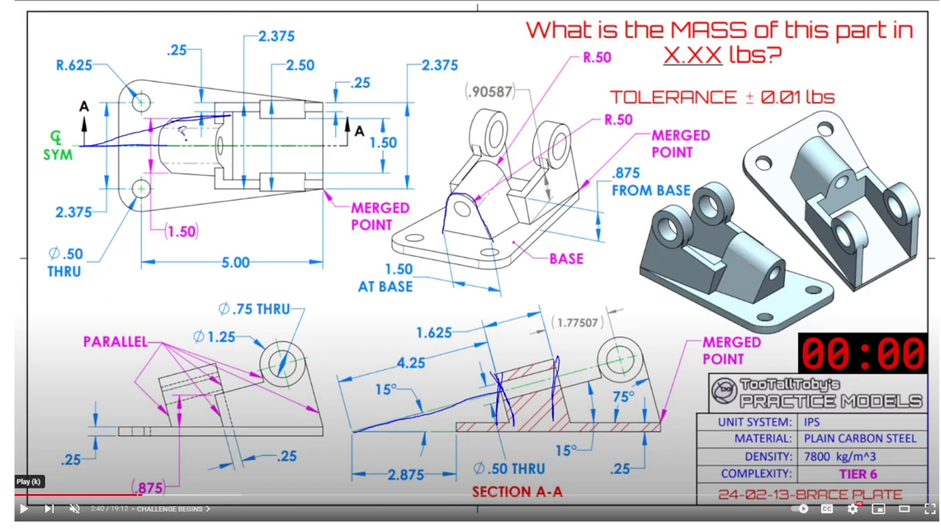
click(188, 117)
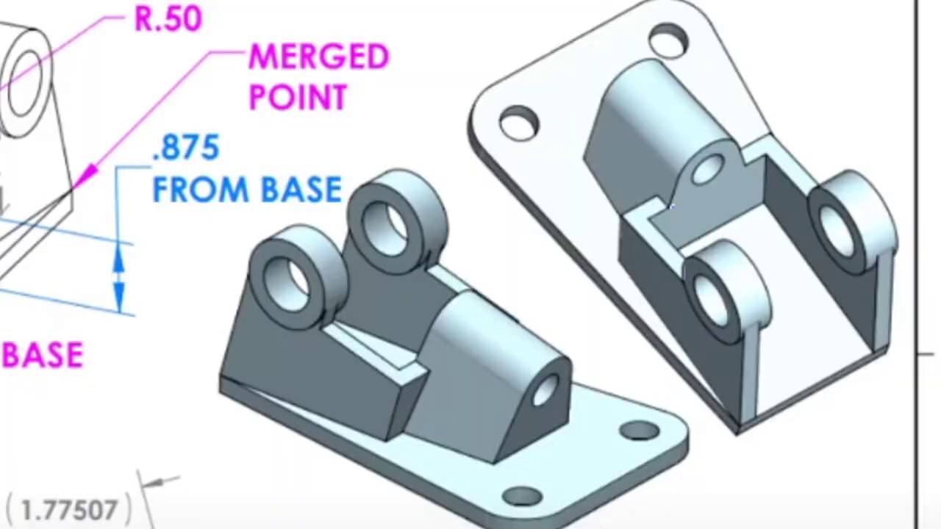
Step: Outline the boss's lower edges in the pictorial views, circle the 1.50 at-base dimension, and close the snip without saving
mouse_move(674, 209)
mouse_down()
mouse_move(744, 164)
mouse_move(755, 183)
mouse_up()
drag(674, 199, 684, 229)
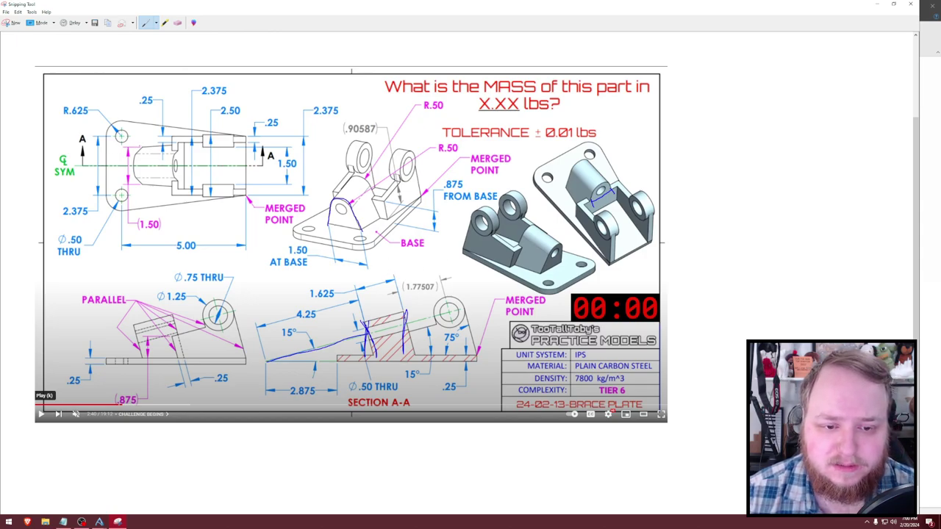
mouse_move(298, 242)
mouse_down()
mouse_move(312, 259)
mouse_move(271, 245)
mouse_up()
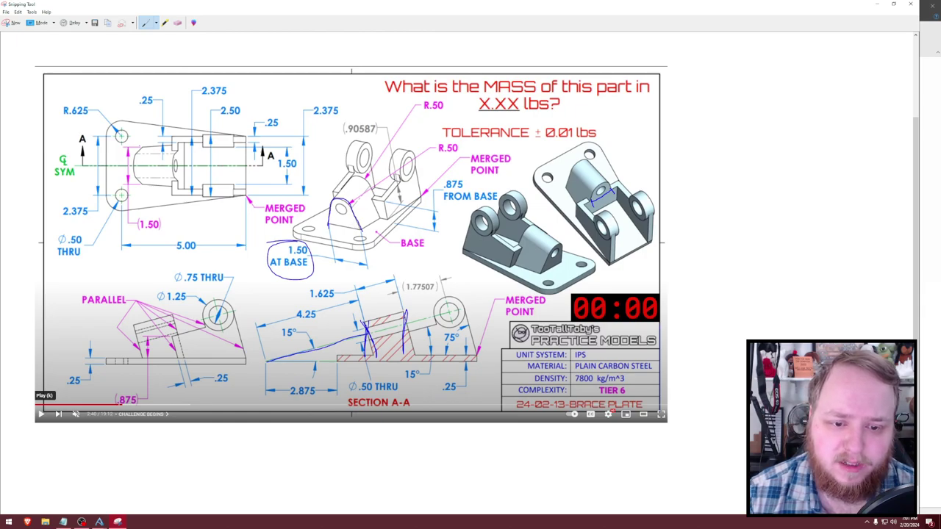
drag(337, 226, 361, 230)
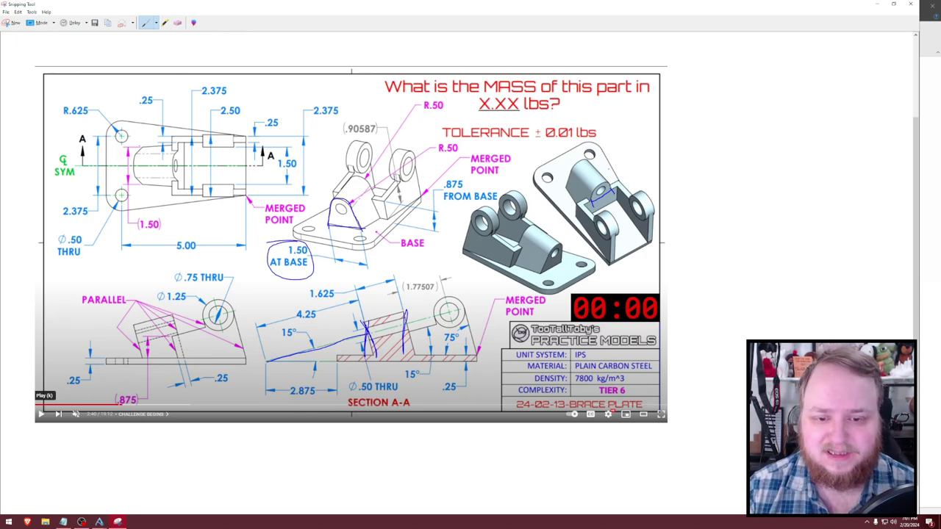
click(911, 4)
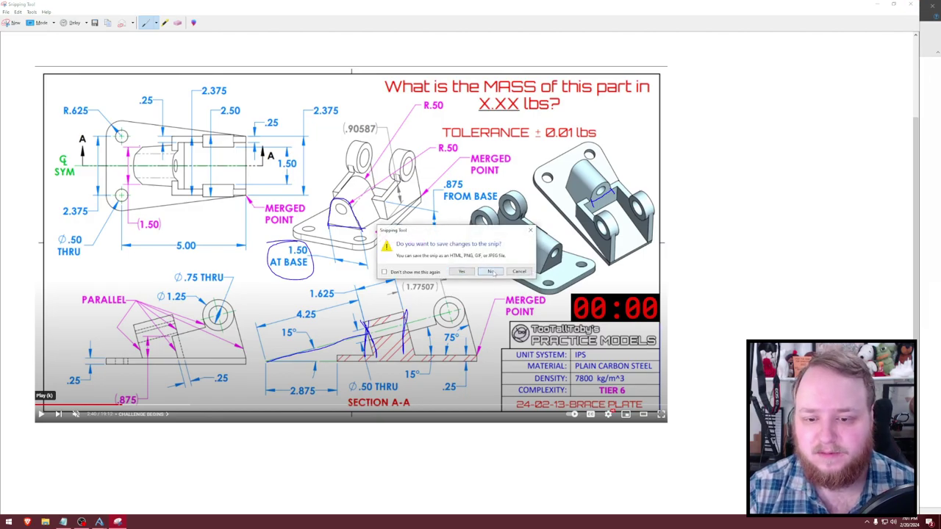
click(490, 271)
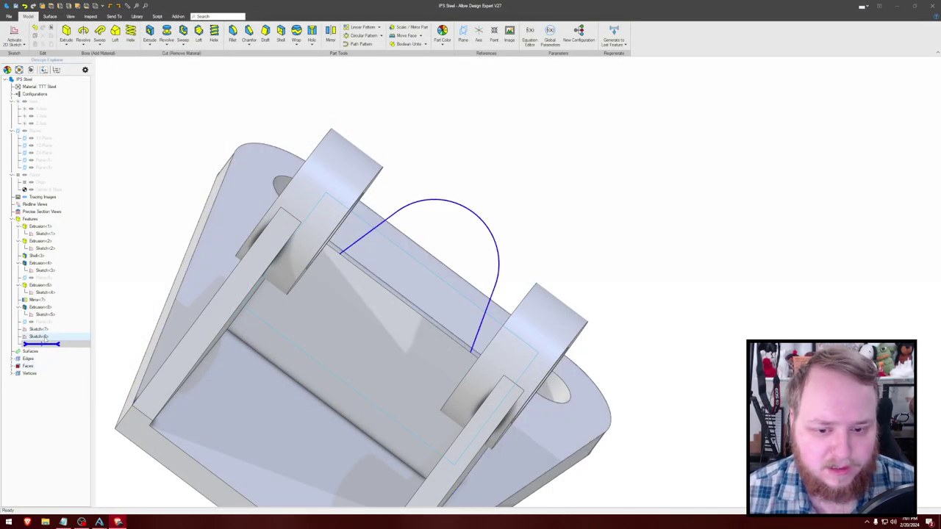
Step: Reopen Sketch<7>, the closed boss profile, for editing
middle_drag(199, 276, 151, 319)
right_click(41, 328)
click(58, 335)
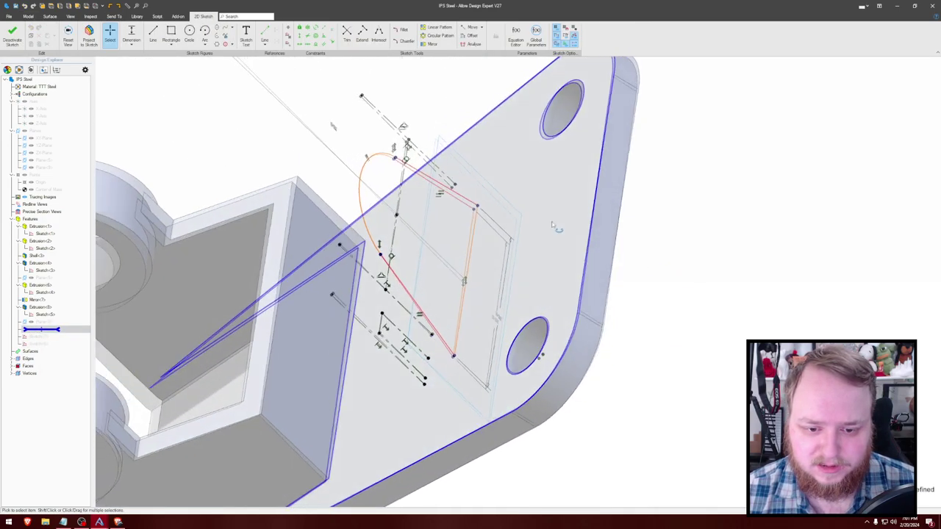
click(484, 243)
key(Escape)
key(c)
middle_drag(575, 187, 468, 269)
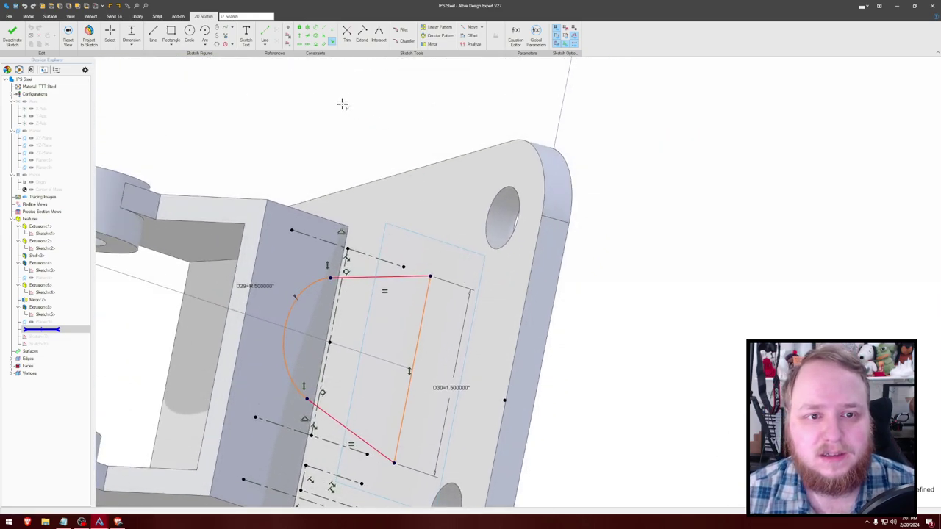
key(Escape)
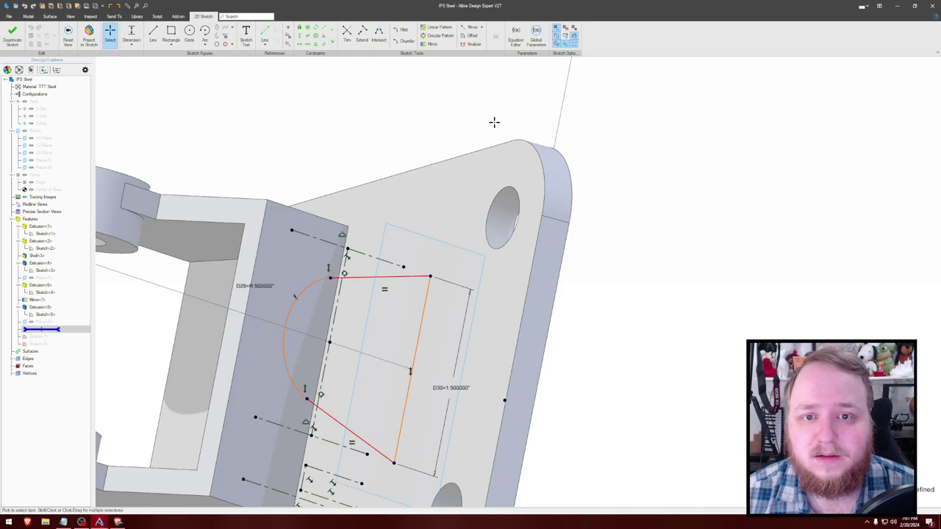
Step: Examine the boss profile sketch relative to the base plate, including an isometric view oriented to the sketch plane
middle_drag(479, 110, 482, 61)
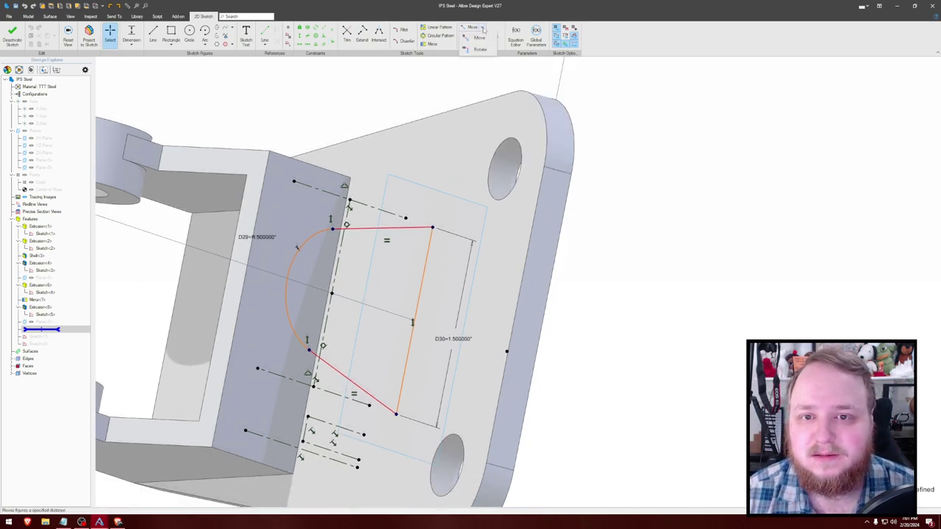
click(661, 140)
middle_drag(661, 141, 660, 141)
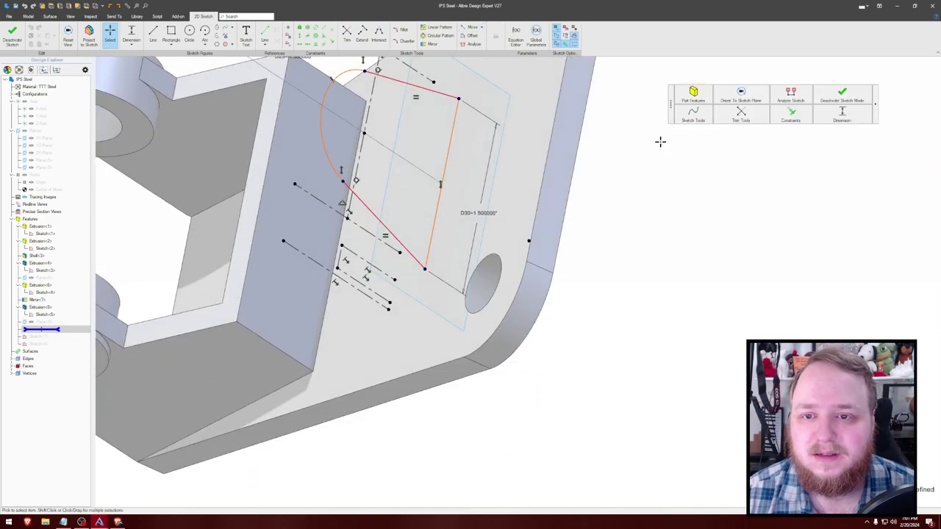
middle_drag(626, 110, 590, 176)
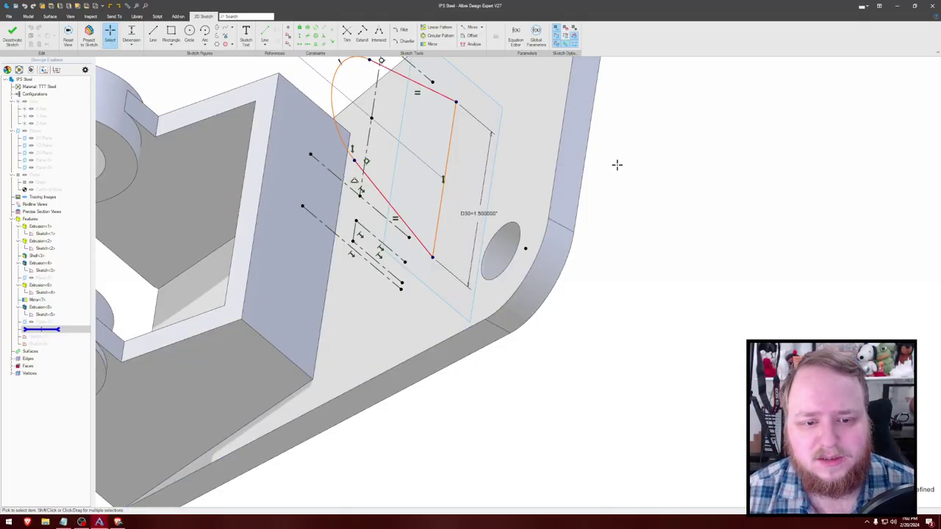
right_click(615, 168)
middle_drag(579, 134, 567, 240)
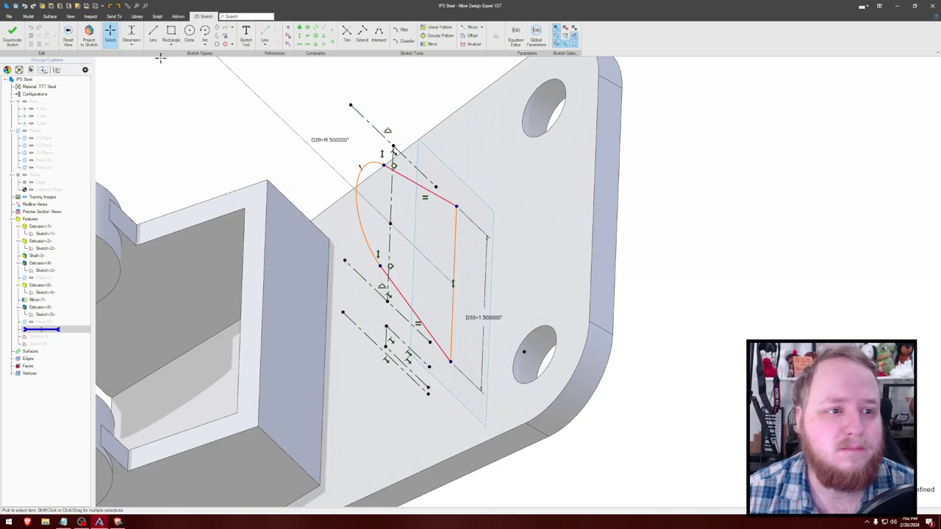
click(71, 16)
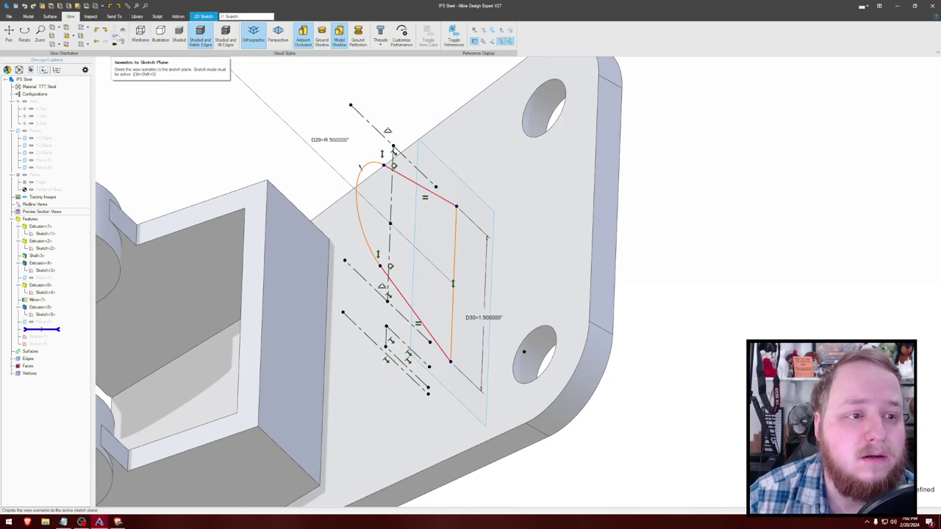
click(115, 36)
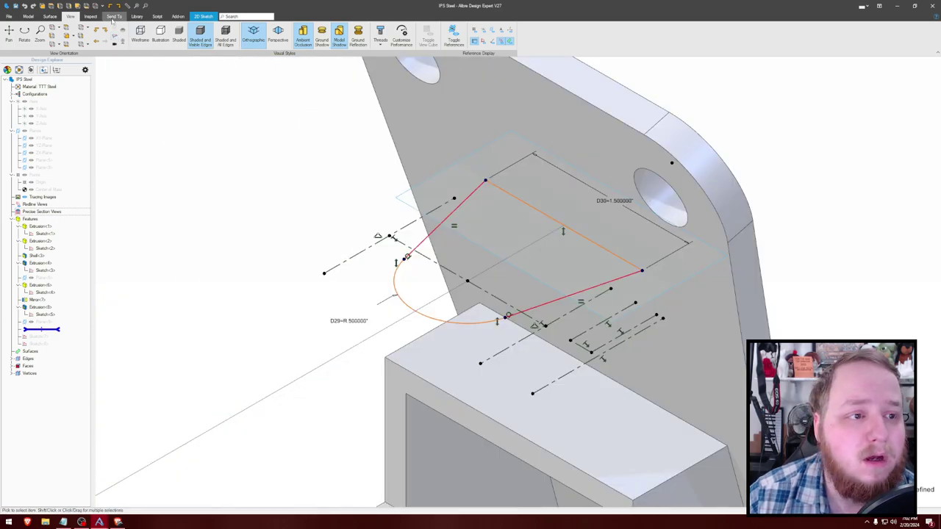
mouse_move(215, 127)
middle_down()
mouse_move(189, 110)
mouse_move(250, 144)
mouse_move(234, 174)
mouse_move(240, 196)
mouse_move(297, 193)
mouse_move(296, 152)
mouse_move(142, 45)
middle_up()
scroll(254, 144, down, 3)
Step: Exit the boss profile sketch and show the reference planes and axes around the whole part
click(90, 17)
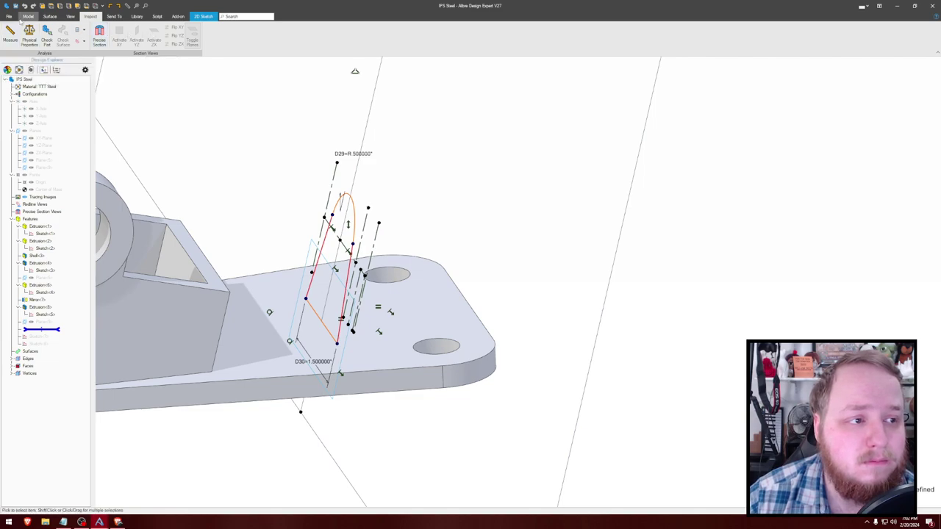
click(27, 16)
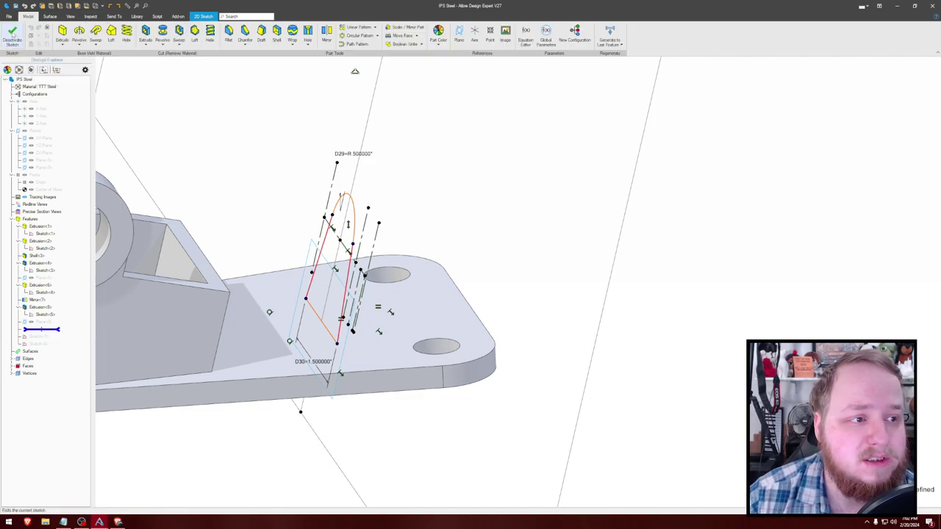
click(90, 16)
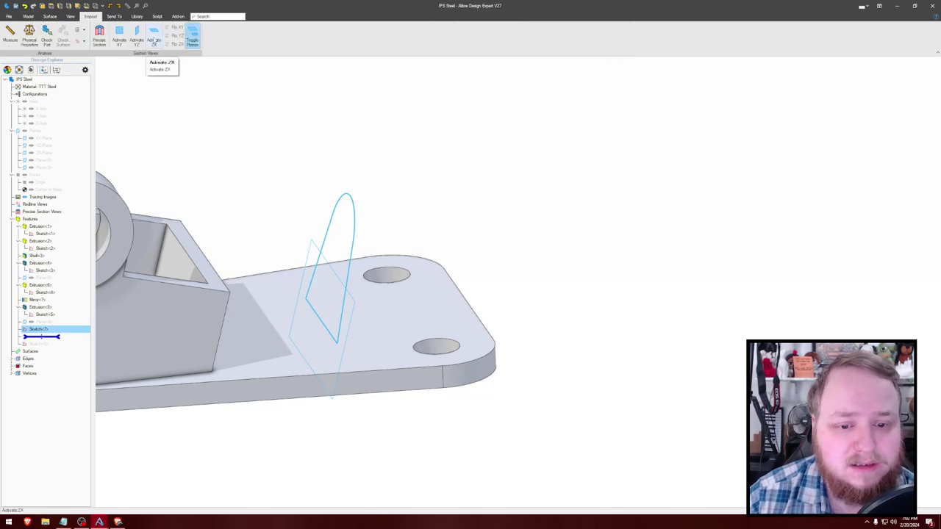
key(Tab)
scroll(378, 140, down, 3)
middle_drag(337, 120, 493, 166)
middle_drag(400, 150, 348, 136)
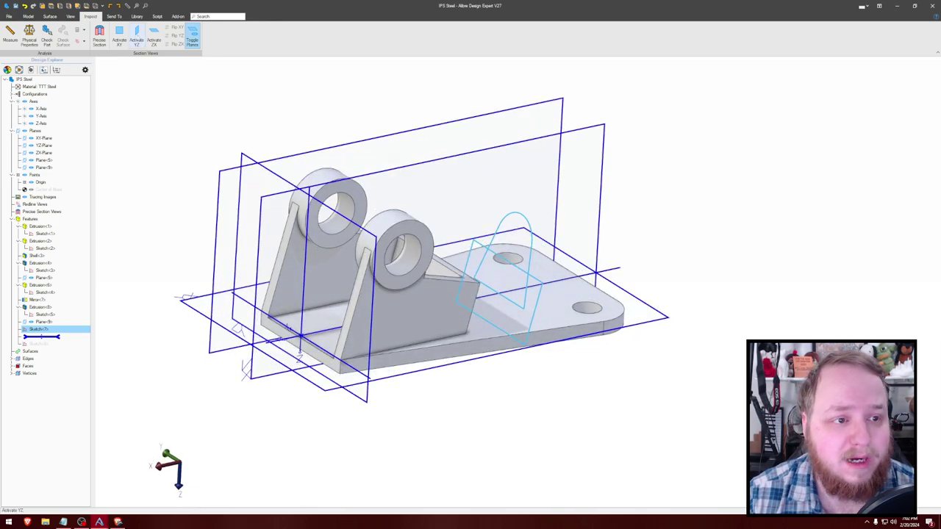
Step: Activate the YZ section view and move its section plane along the part
click(135, 34)
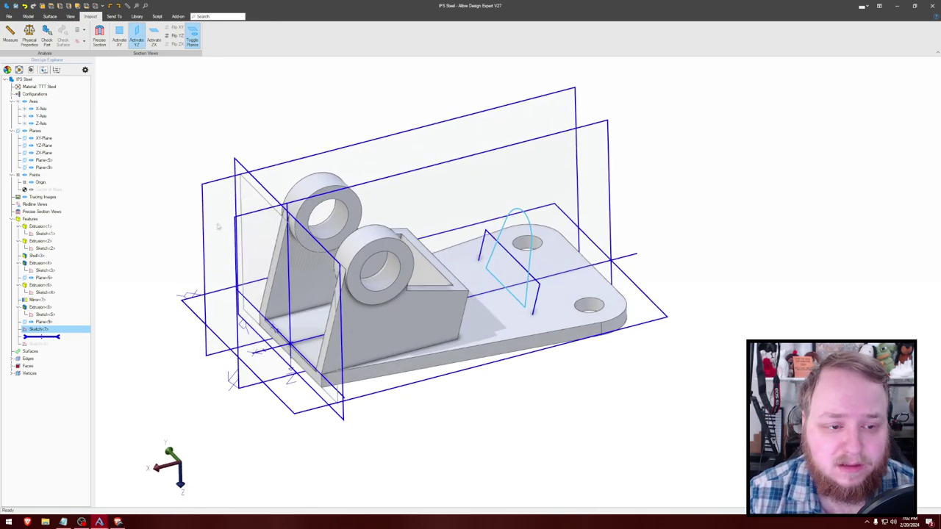
middle_drag(538, 149, 519, 88)
drag(268, 214, 147, 221)
Step: Create a precise section view of the part using the boss sketch's angled reference plane as the slicing plane
click(103, 42)
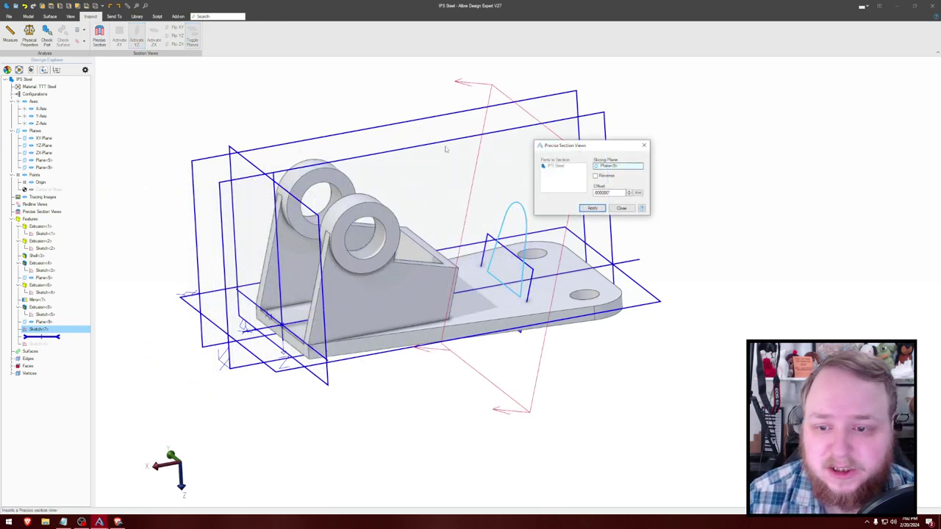
mouse_move(722, 133)
middle_down()
mouse_move(777, 130)
mouse_move(716, 130)
middle_up()
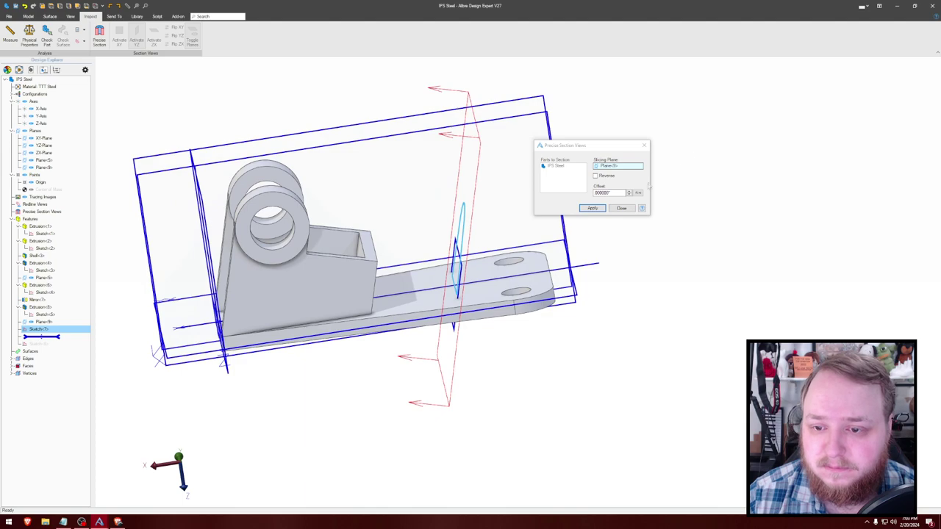
click(593, 209)
middle_drag(717, 253, 640, 217)
click(631, 209)
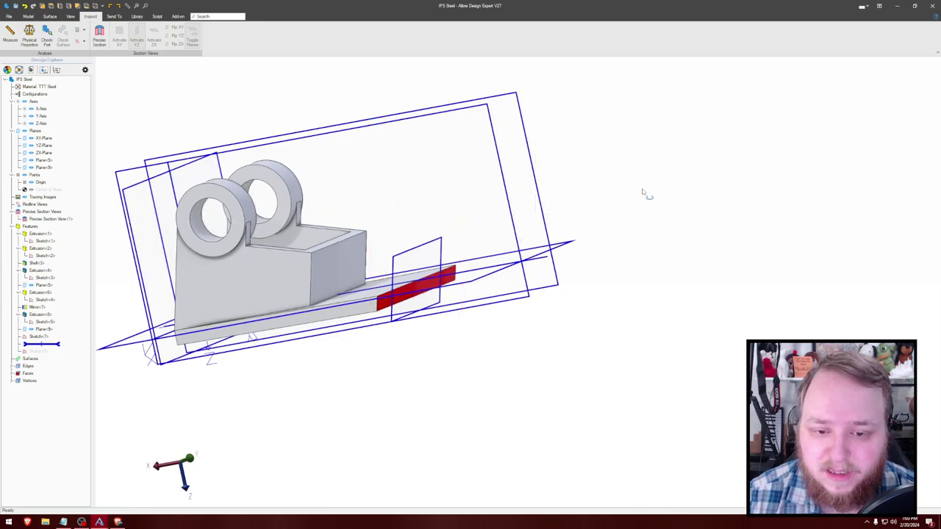
Step: Reopen Sketch<7> and move the boss profile's 1.50 base line away from the sectioned plate's edge
right_click(48, 338)
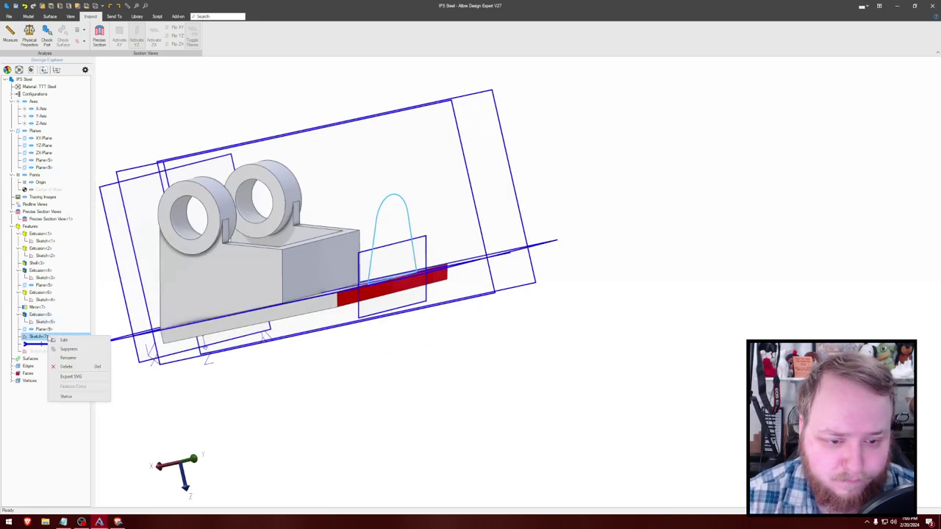
click(63, 342)
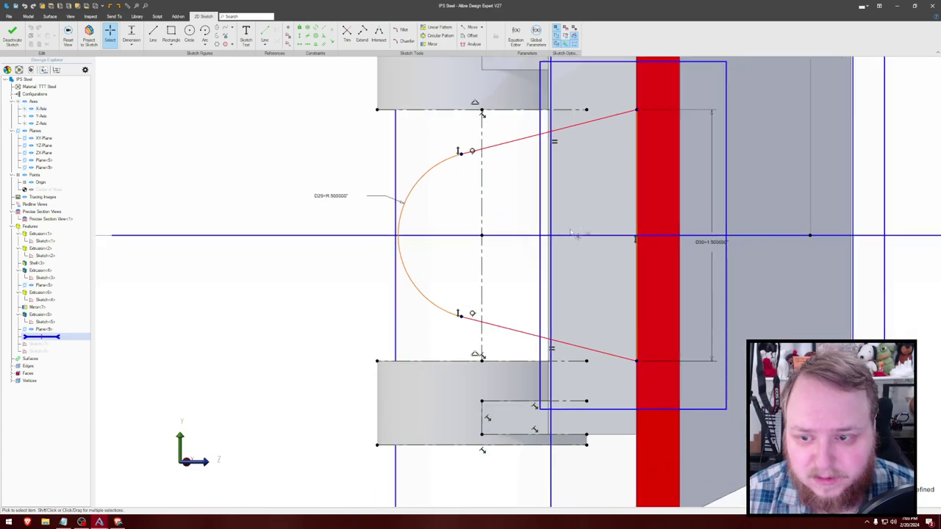
middle_drag(739, 166, 583, 247)
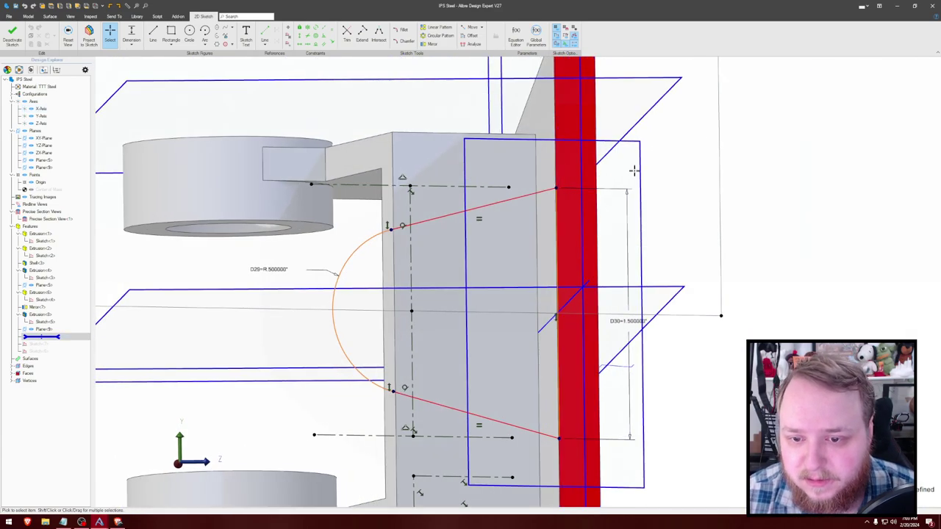
drag(549, 204, 531, 203)
Step: Project the sectioned plate's edge into the sketch as a reference figure, maintaining association to the source entity
key(p)
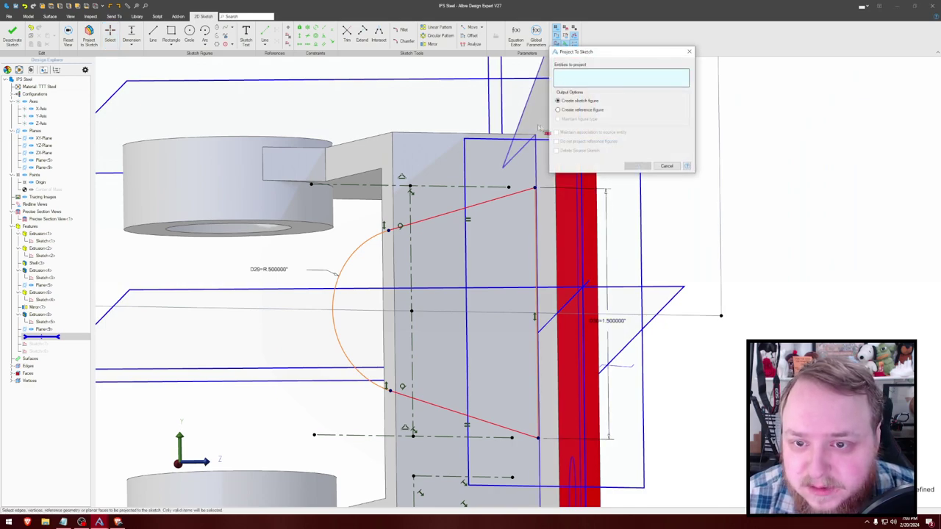
click(562, 189)
click(579, 110)
click(583, 133)
drag(600, 55, 684, 57)
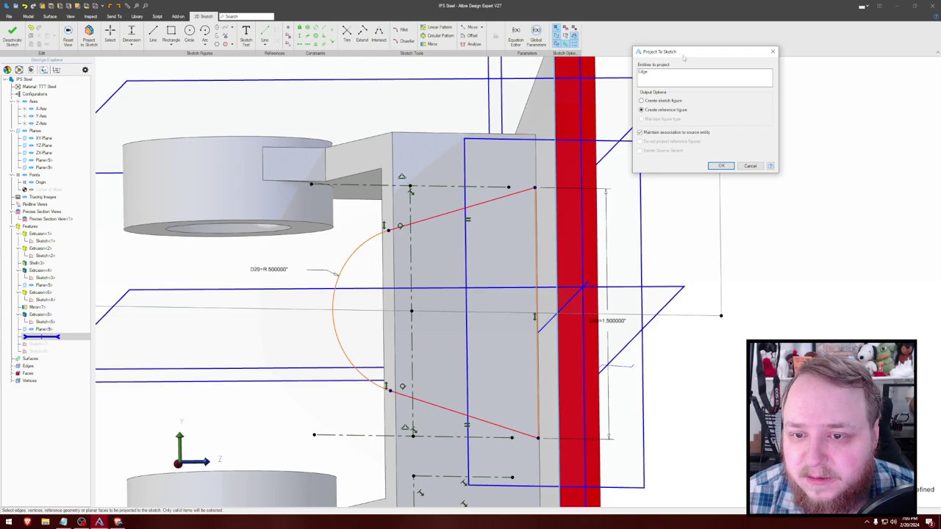
click(719, 166)
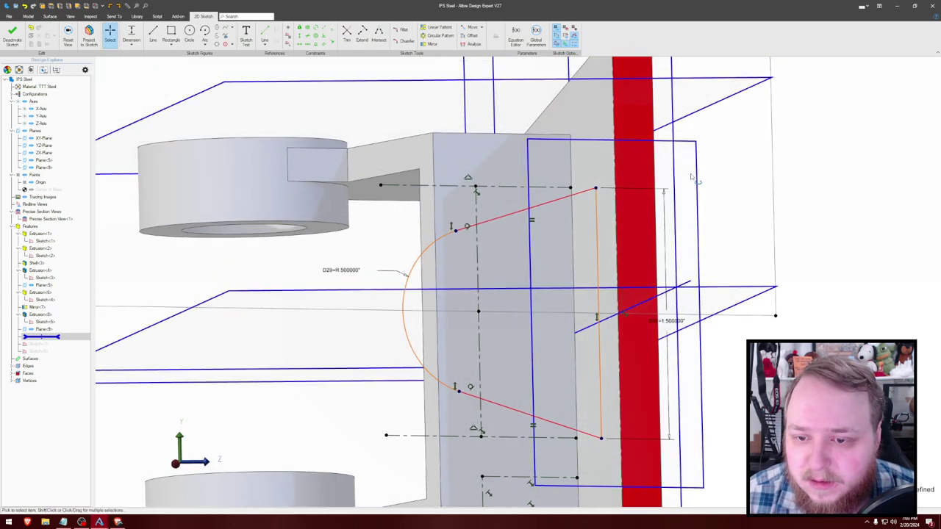
Step: Try to make the boss profile's base line coincident with the sectioned plate's edge
click(616, 214)
scroll(597, 217, up, 3)
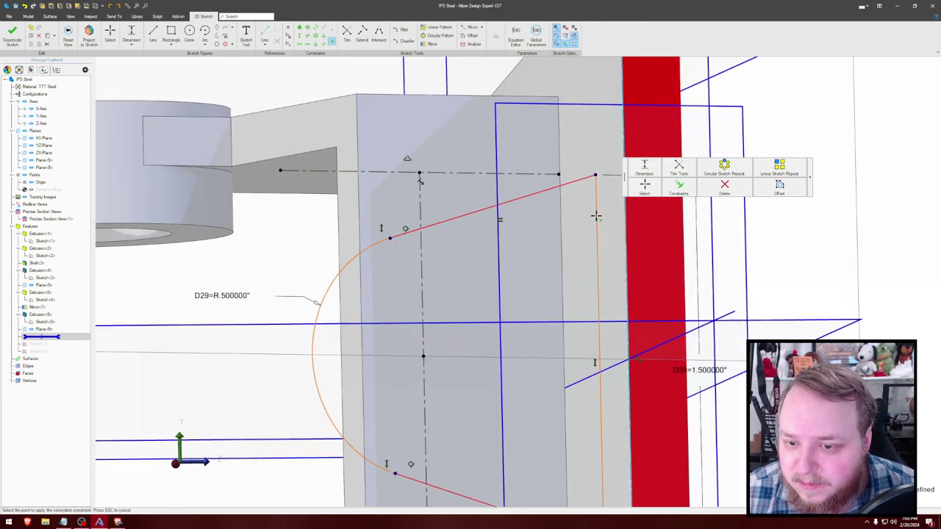
key(Escape)
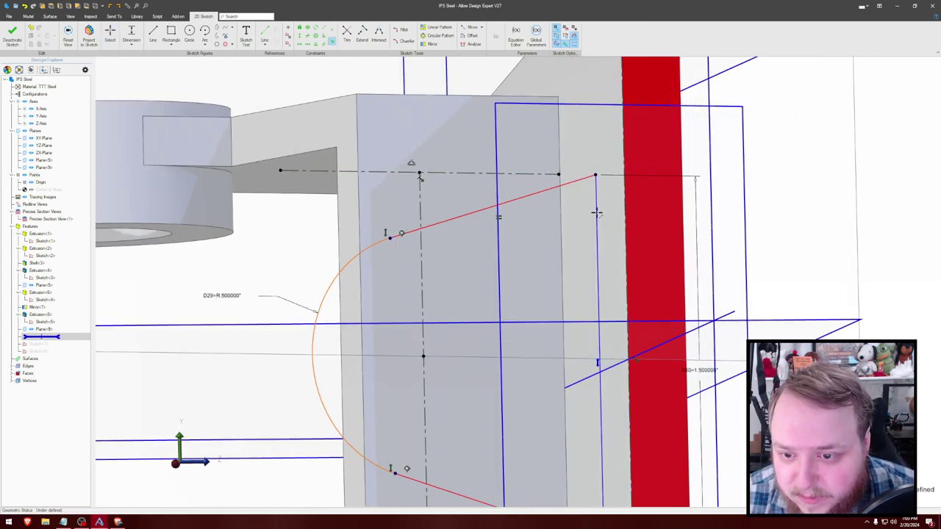
click(597, 211)
scroll(624, 215, up, 2)
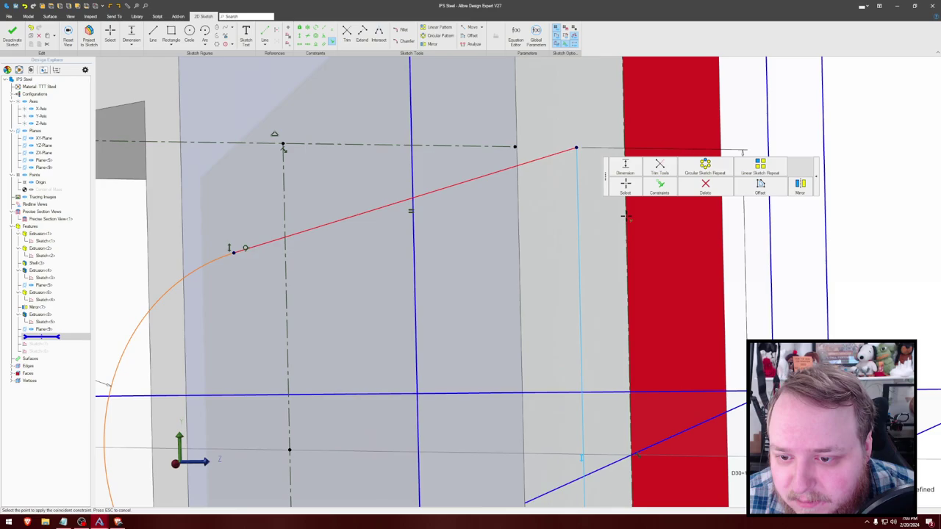
click(626, 216)
scroll(637, 208, down, 3)
middle_drag(709, 107, 519, 226)
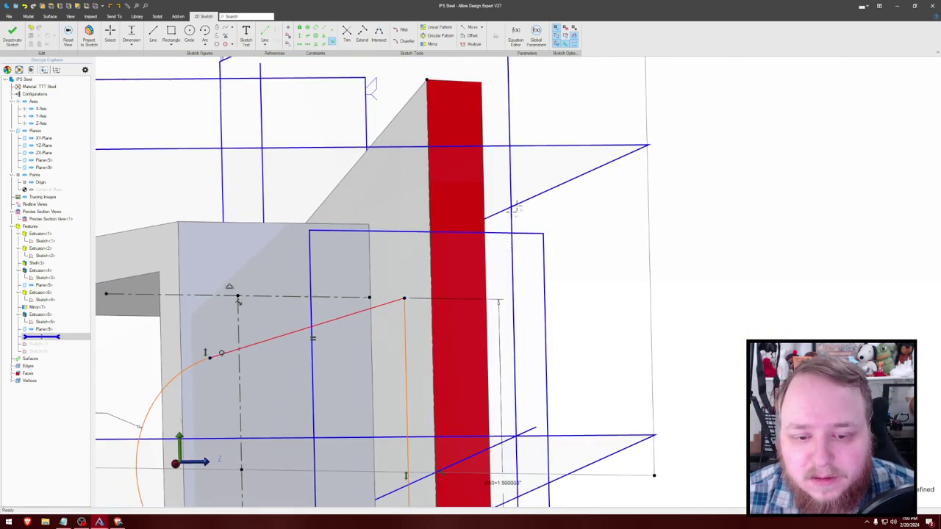
key(Escape)
drag(406, 328, 431, 321)
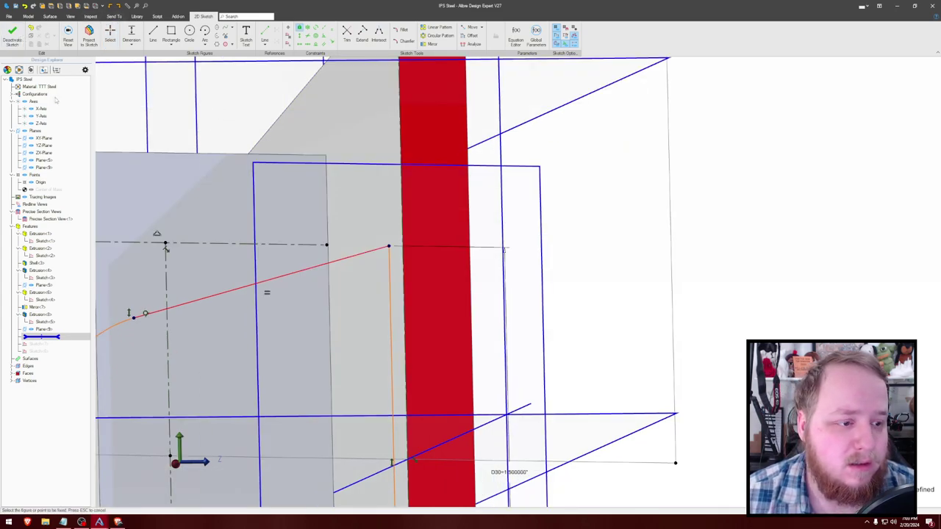
Step: Leave the boss profile sketch and hide the precise section view
click(90, 17)
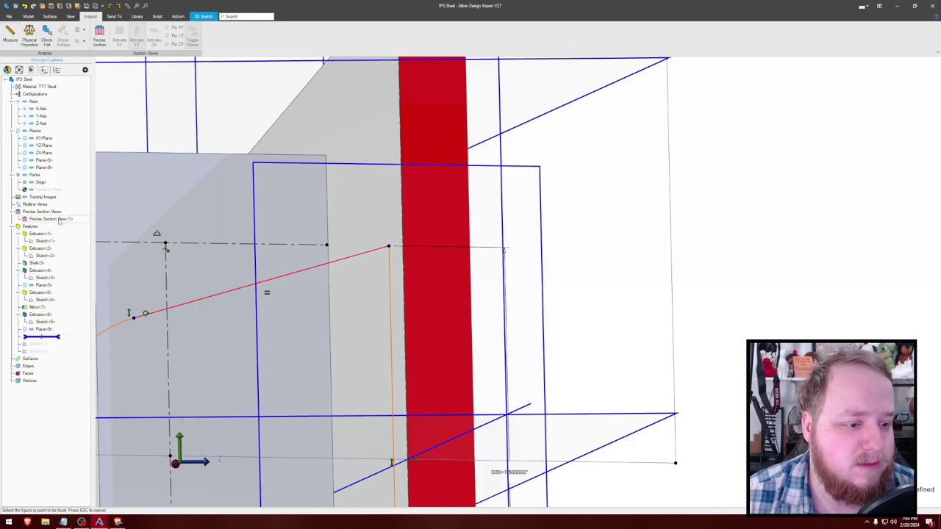
right_click(59, 220)
click(78, 224)
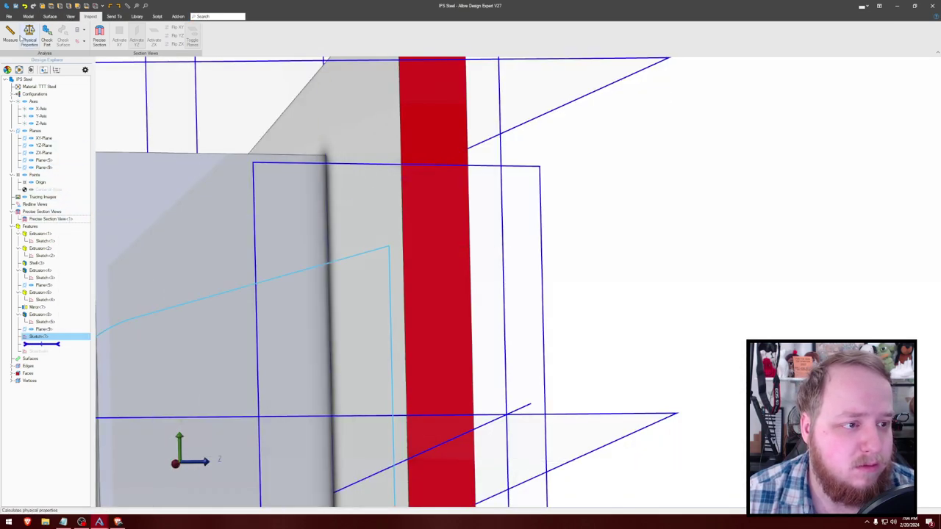
click(28, 16)
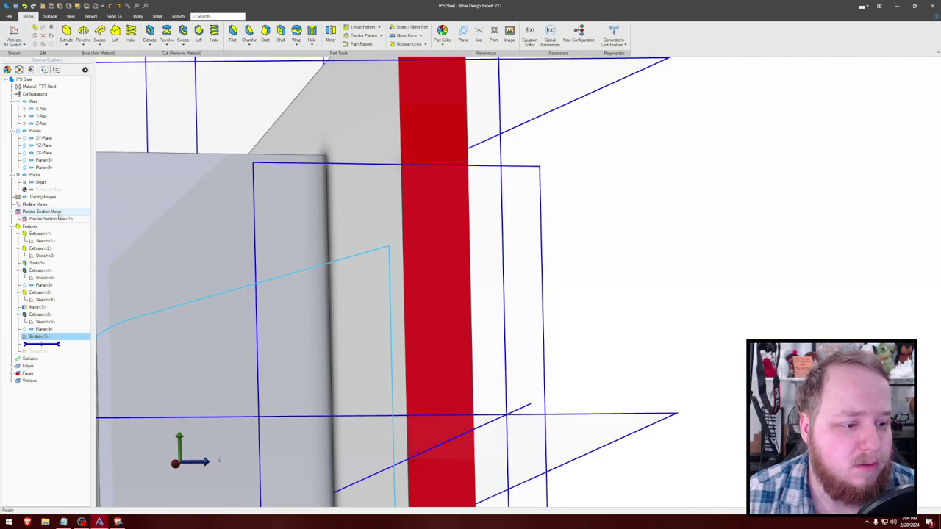
right_click(65, 220)
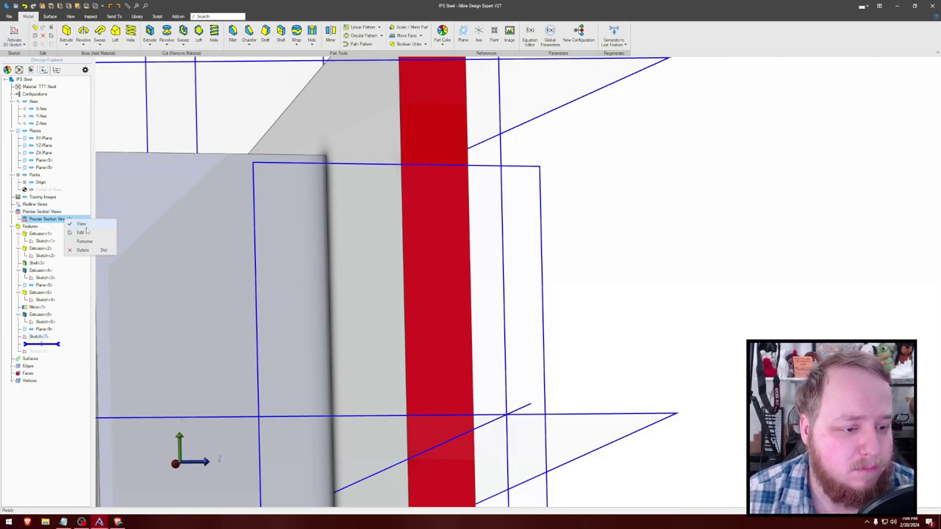
click(84, 225)
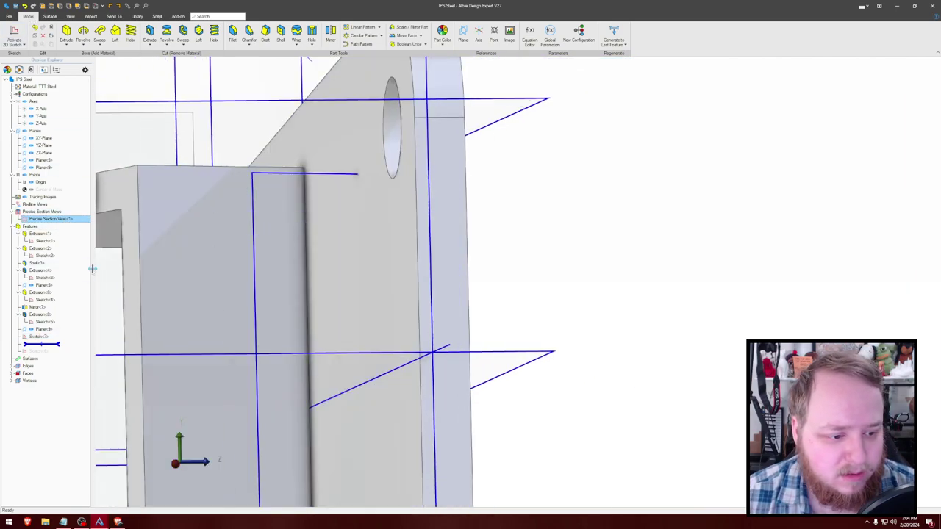
Step: Examine the boss profile sketch against the unsectioned plate, then exit it and display the precise section view again
right_click(59, 338)
click(77, 344)
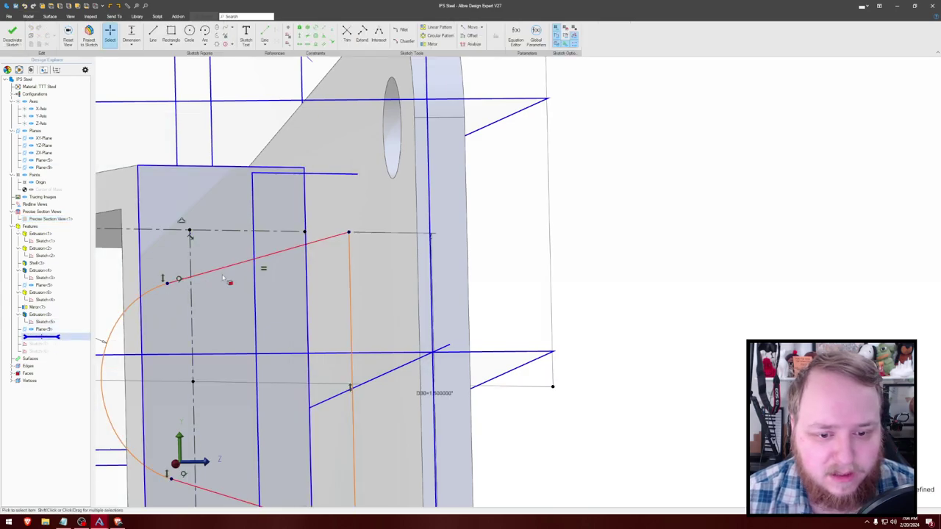
middle_drag(288, 225, 294, 226)
scroll(312, 197, down, 3)
middle_drag(327, 190, 470, 147)
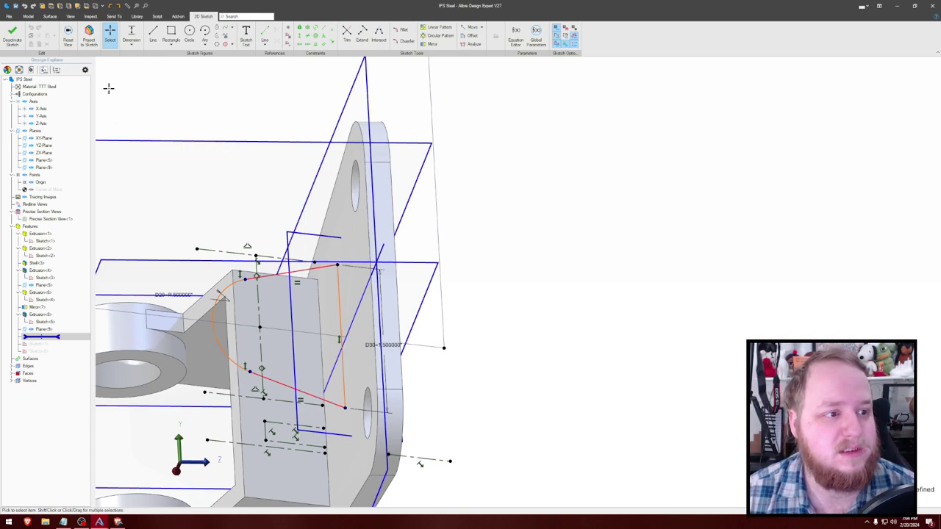
click(12, 35)
right_click(58, 219)
click(72, 224)
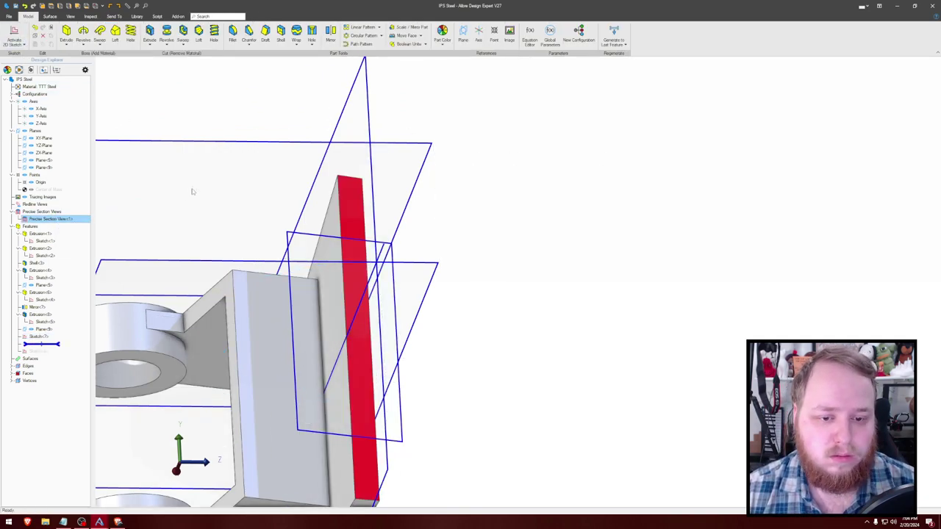
Step: Reopen Sketch<7> and project the plate's red section face into it as a reference figure
right_click(64, 336)
click(71, 342)
middle_drag(396, 186, 399, 190)
key(p)
click(384, 308)
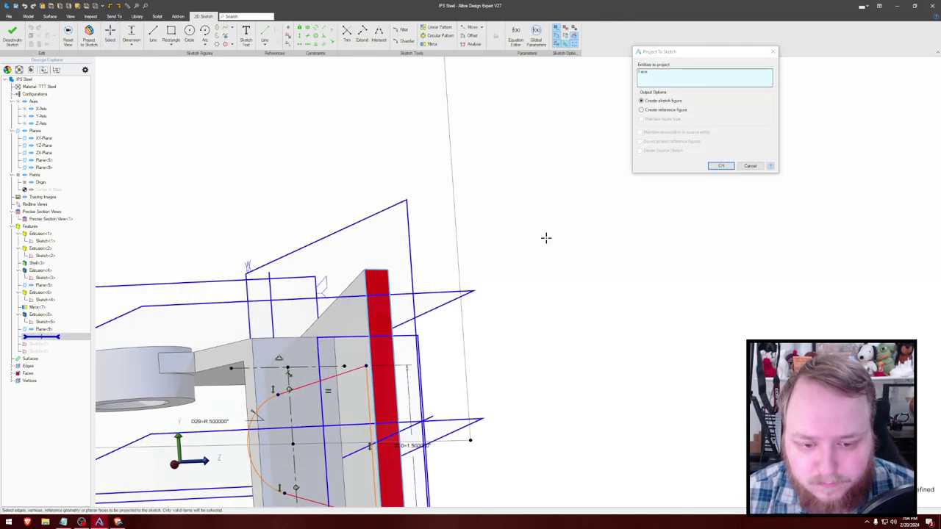
click(666, 109)
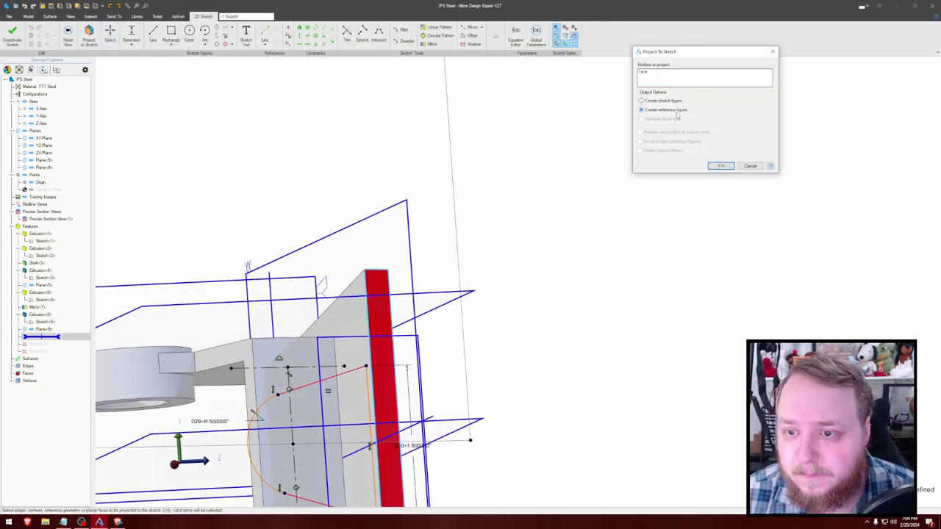
click(717, 167)
Step: Try to apply a fixed constraint to the projected section edge beside the boss profile's base line
middle_drag(509, 184, 526, 72)
scroll(485, 150, up, 1)
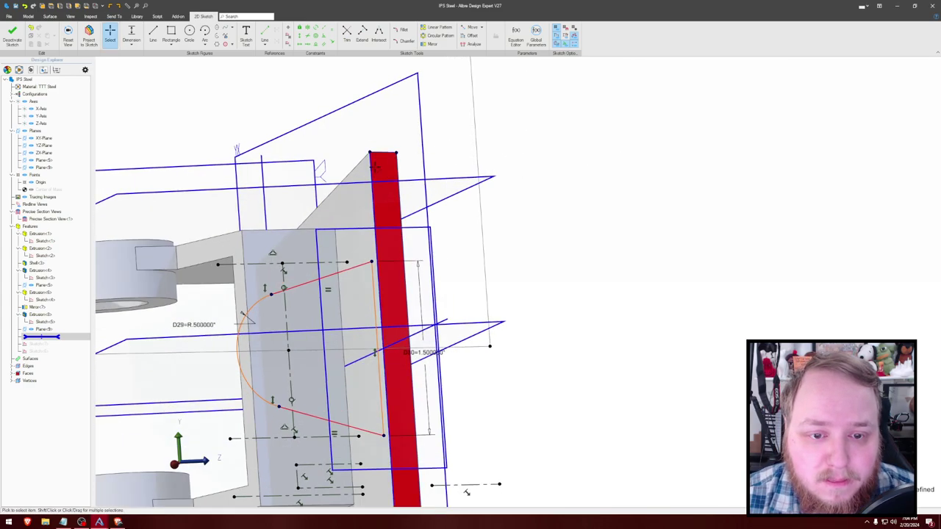
click(371, 166)
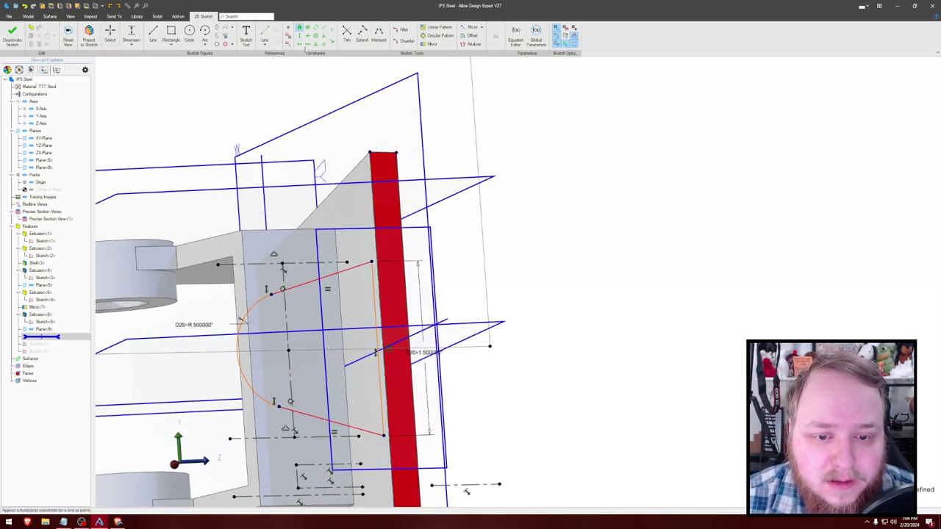
click(370, 167)
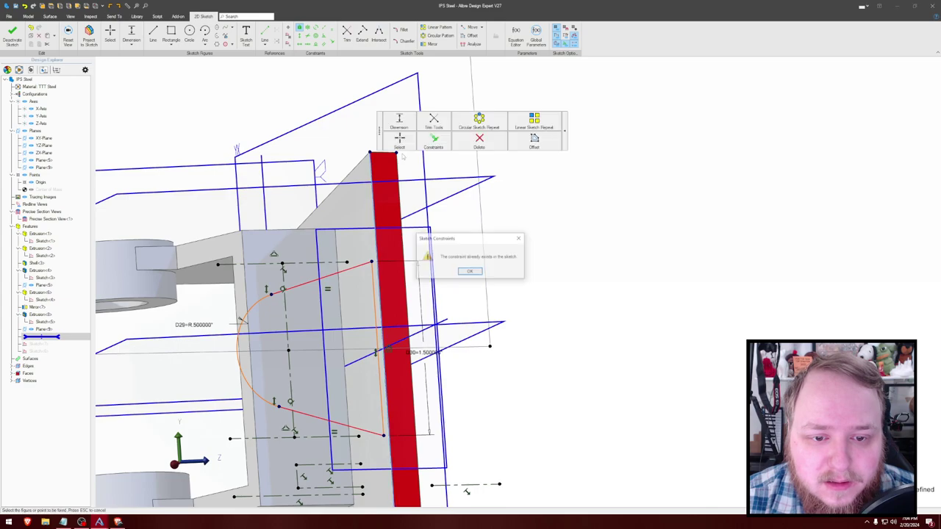
click(474, 273)
key(Escape)
Step: Constrain the boss profile's base endpoint vertically in line with the projected corner of the section face
middle_drag(517, 218, 522, 222)
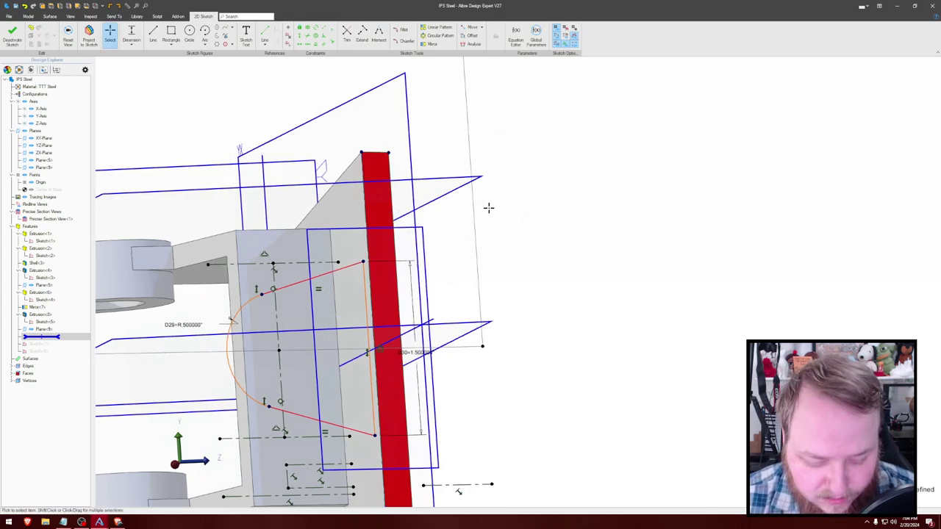
click(361, 152)
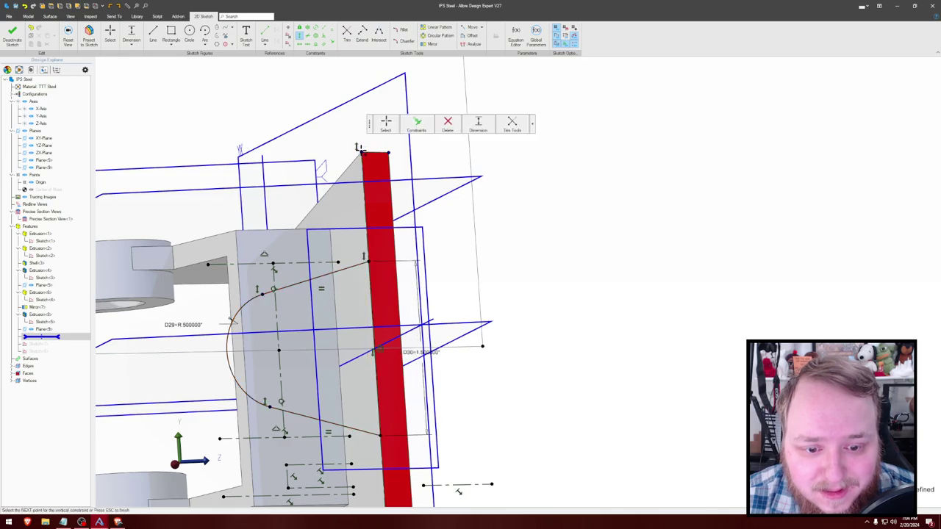
mouse_move(534, 233)
middle_down()
mouse_move(540, 239)
mouse_move(543, 226)
mouse_move(540, 326)
mouse_move(571, 284)
mouse_move(514, 288)
mouse_move(624, 214)
mouse_move(677, 205)
mouse_move(668, 204)
middle_up()
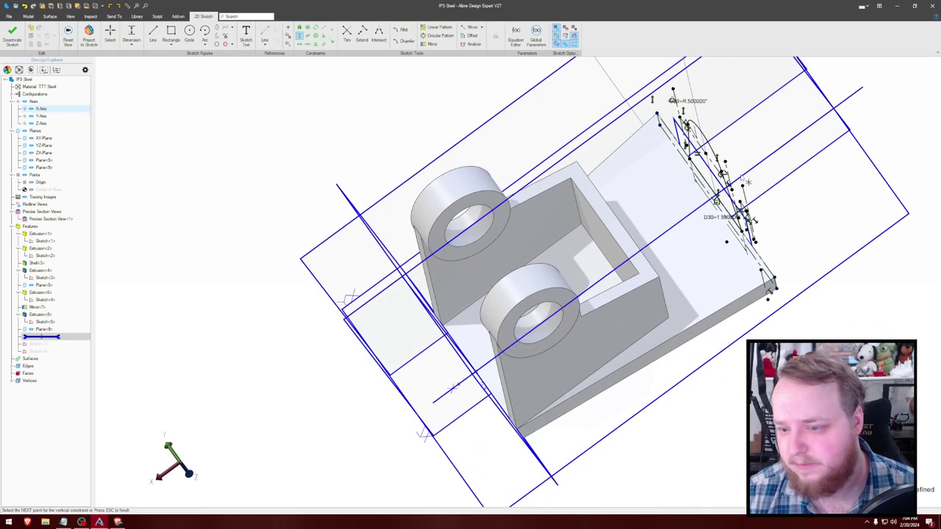
middle_drag(804, 147, 670, 222)
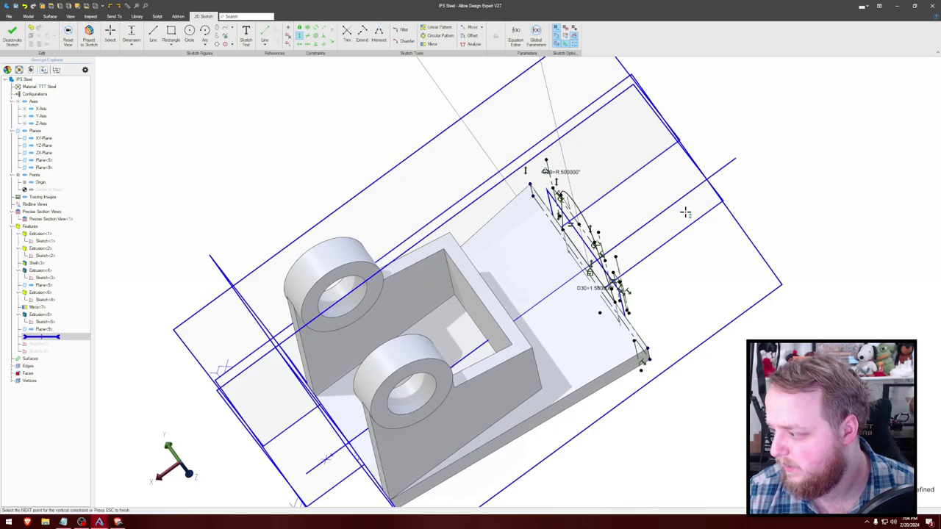
Step: Draw a .50 diameter circle centred on the boss profile's R.50 arc
mouse_move(685, 212)
middle_down()
mouse_move(699, 188)
mouse_move(720, 185)
middle_up()
mouse_move(658, 182)
middle_down()
mouse_move(736, 185)
mouse_move(731, 200)
mouse_move(720, 200)
middle_up()
key(c)
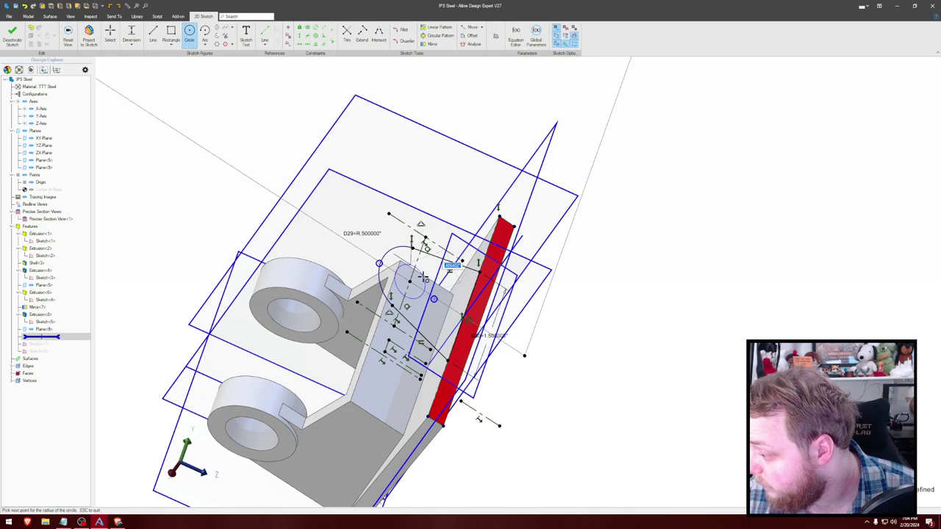
click(434, 299)
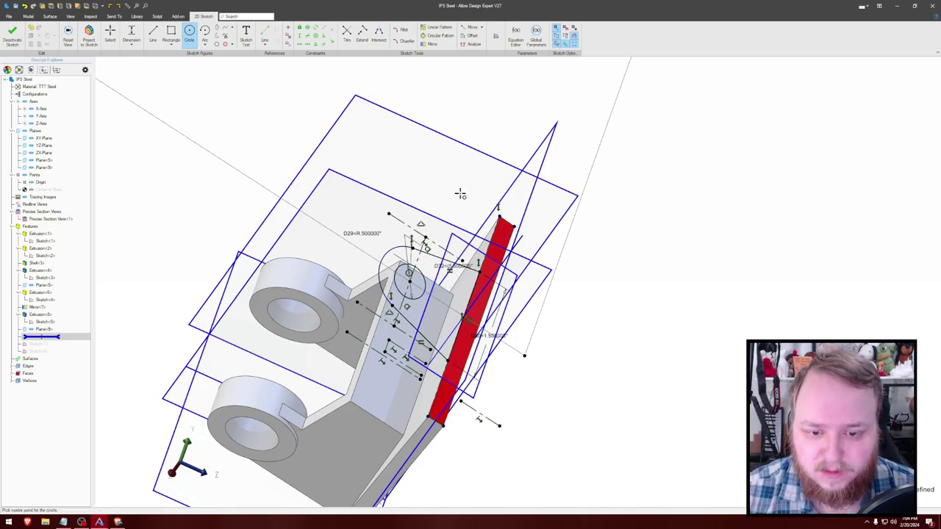
key(Left)
key(Left)
key(Left)
key(Left)
key(Left)
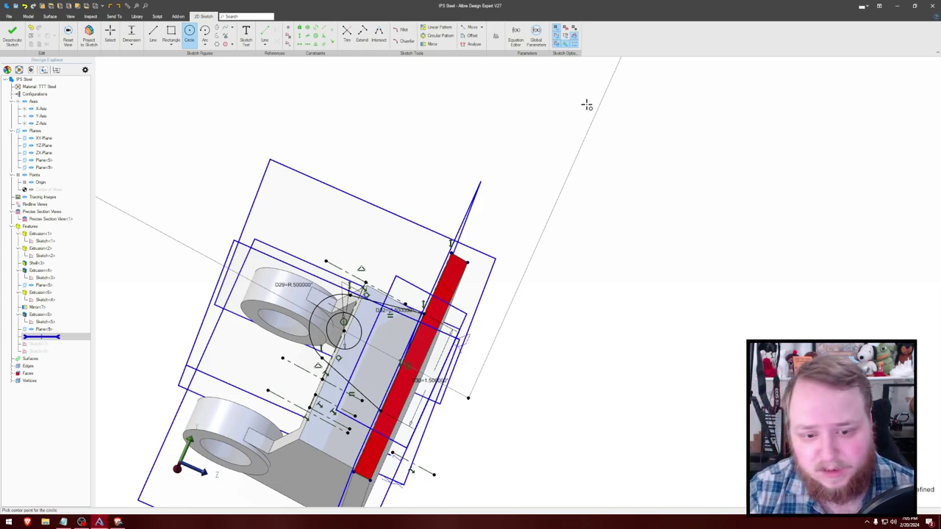
middle_drag(574, 131, 590, 167)
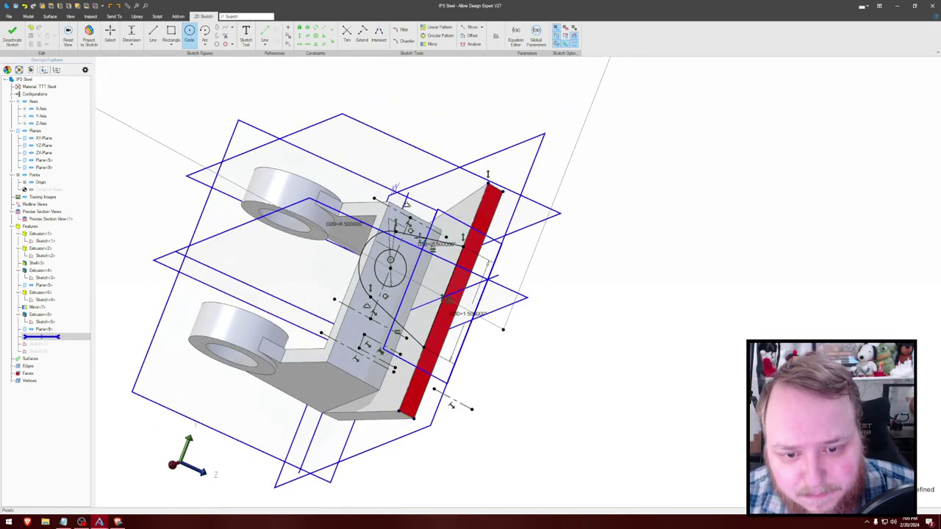
Step: Add a driven angle dimension between the boss profile's two slanted side lines
scroll(394, 318, up, 2)
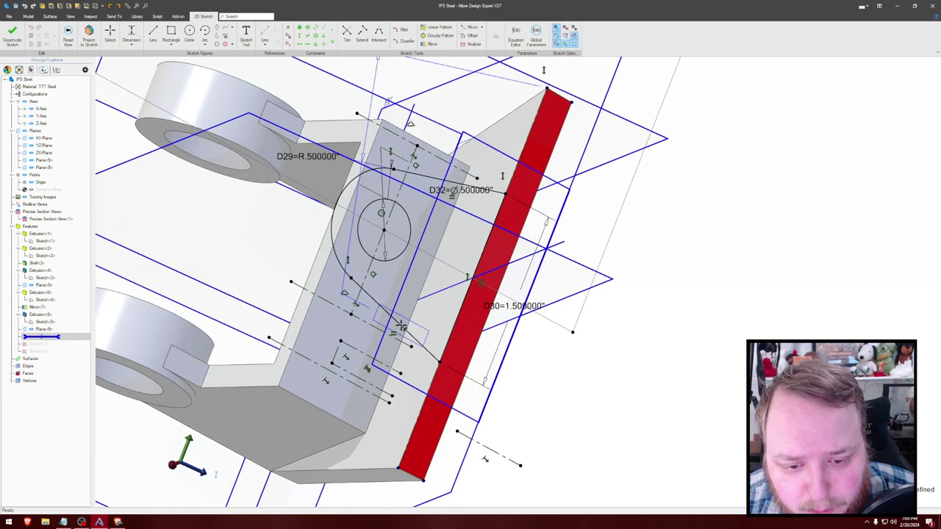
scroll(405, 320, up, 2)
key(Escape)
key(Escape)
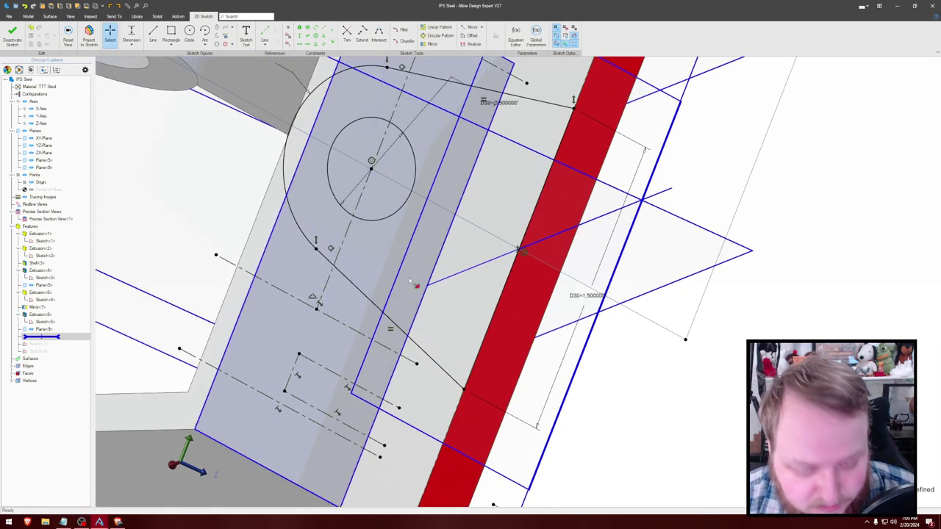
key(d)
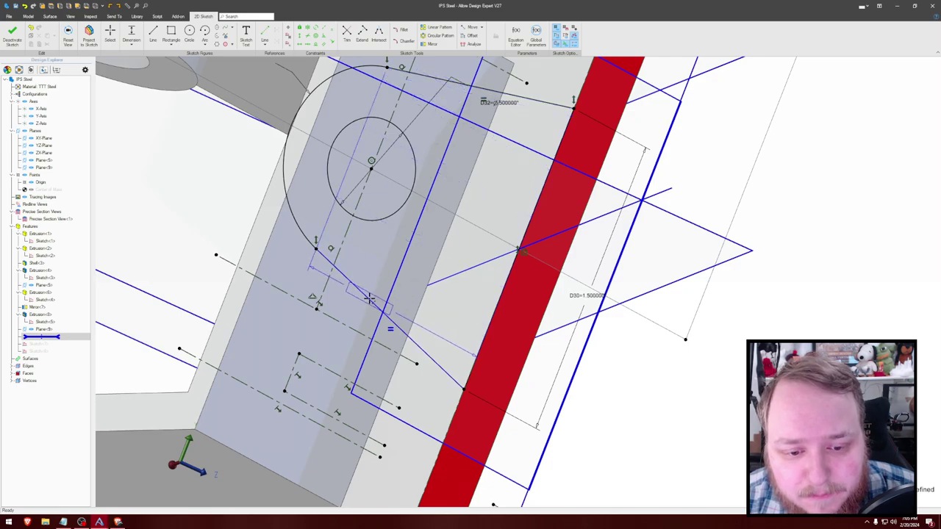
double_click(479, 214)
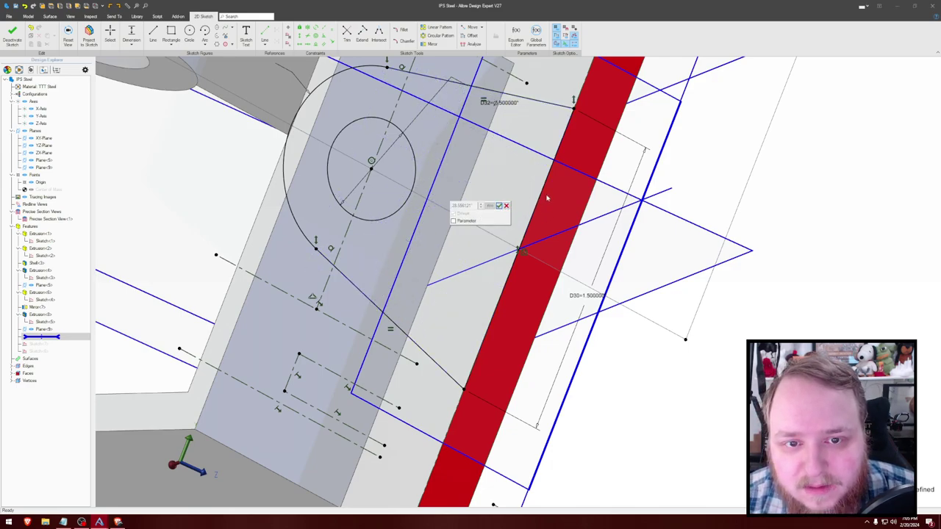
click(501, 207)
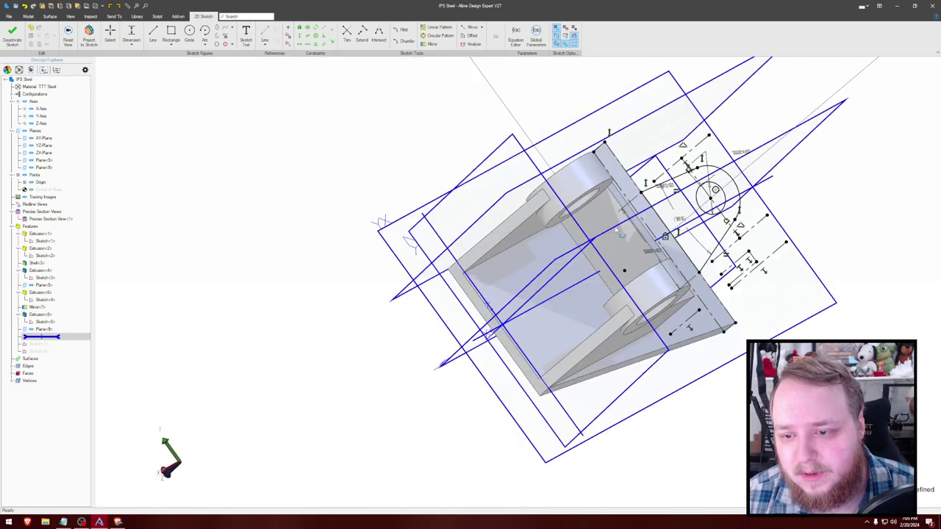
Step: Finish editing Sketch<7> and hide the precise section view so the whole plate is shown again
middle_drag(515, 220, 599, 228)
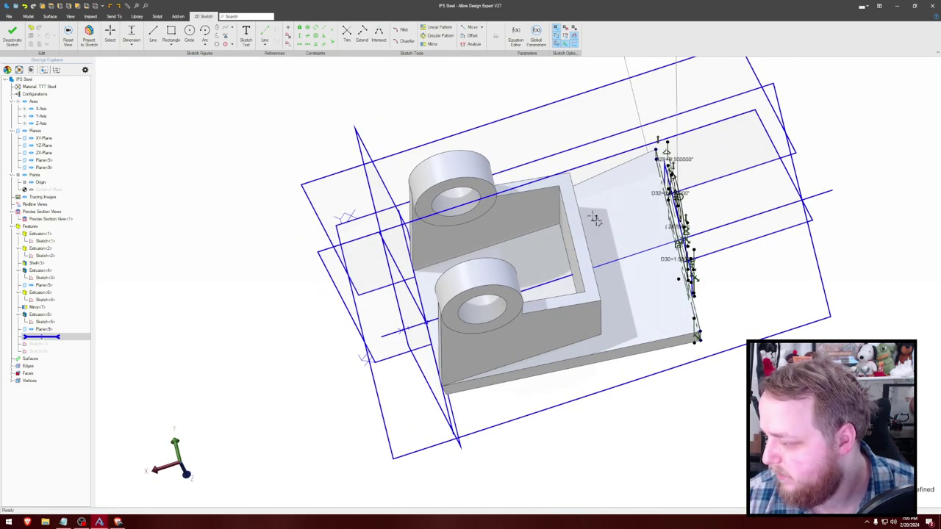
middle_drag(622, 140, 657, 140)
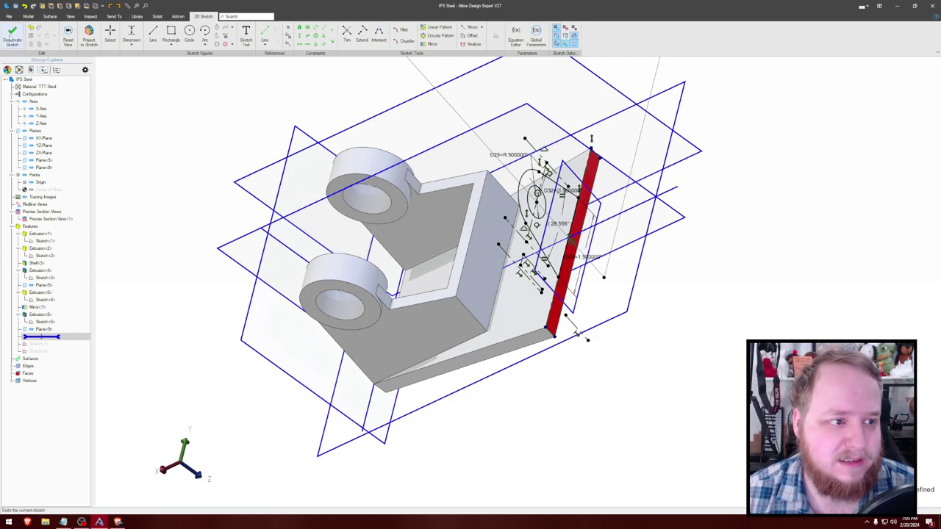
click(10, 36)
right_click(61, 220)
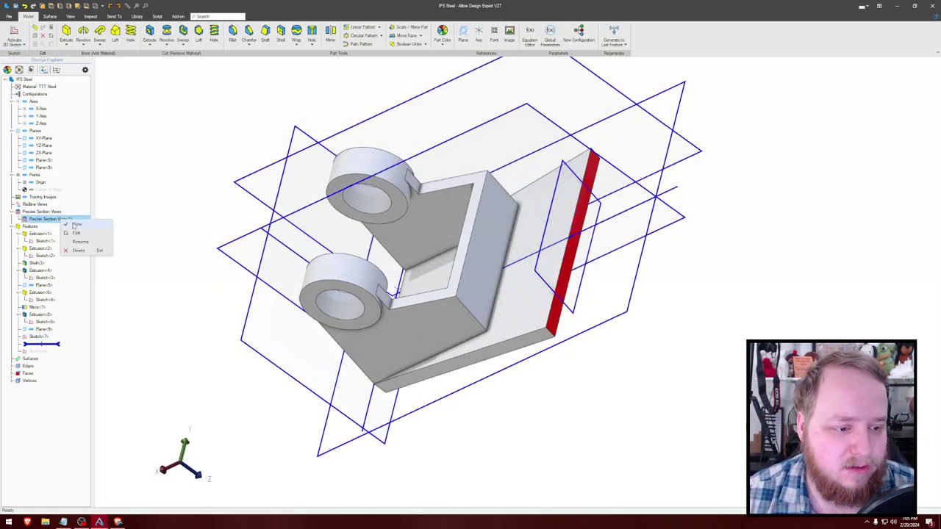
click(76, 224)
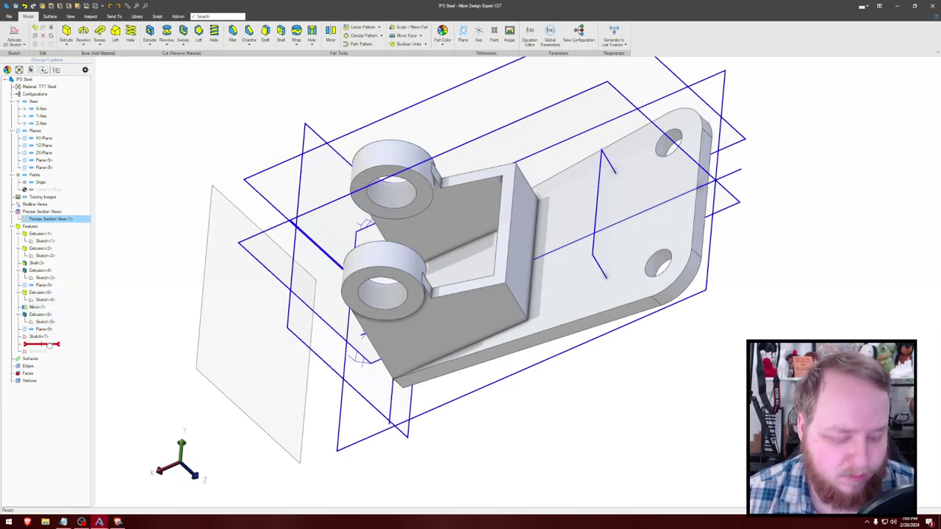
Step: Roll the feature history forward past Sketch<6> and open that sketch for editing
click(49, 345)
right_click(50, 345)
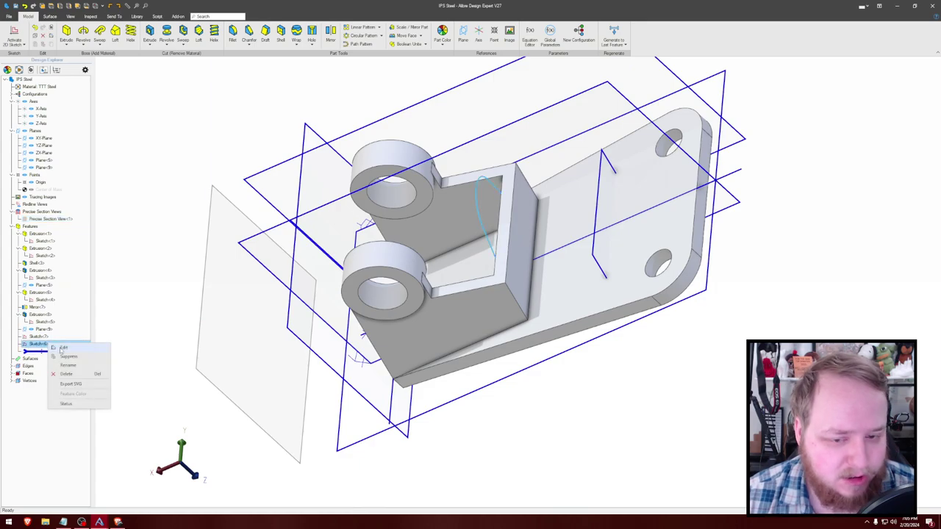
click(63, 348)
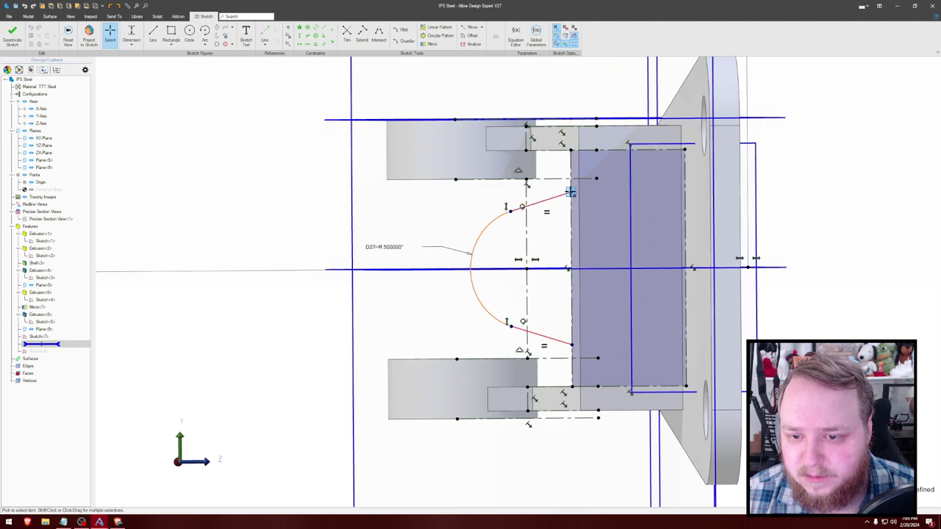
mouse_move(639, 180)
mouse_down()
mouse_move(645, 208)
mouse_move(632, 185)
mouse_up()
middle_drag(632, 185, 633, 185)
Step: Try to make the arc profile's upper endpoint coincident with the far vertical edge of the projected bracket wall
key(q)
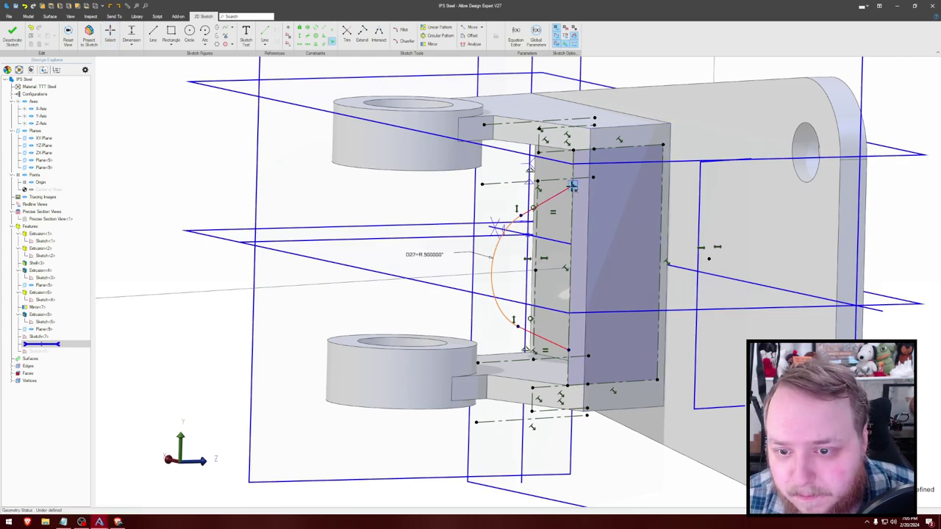
click(573, 186)
click(663, 185)
click(475, 272)
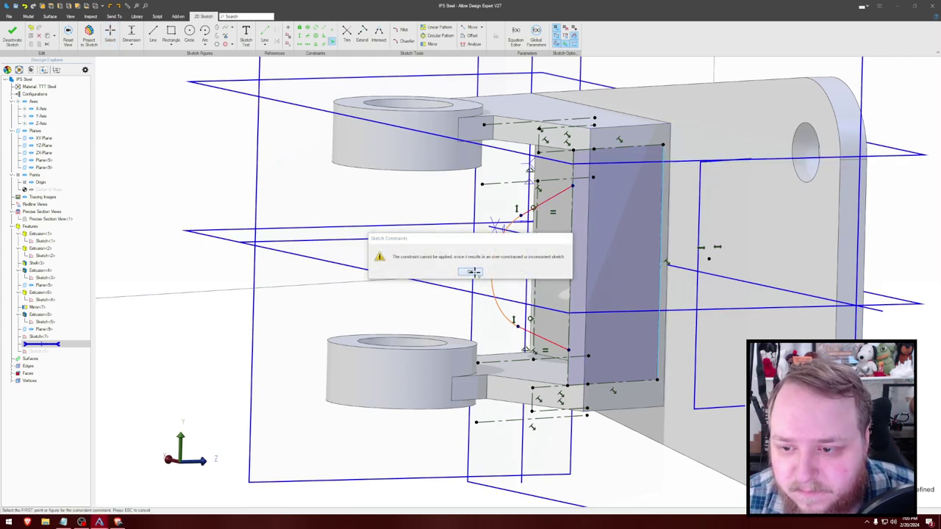
click(474, 272)
Step: Hide the reference geometry and constrain the arc profile's upper endpoint coincident with the far vertical edge of the projected bracket wall
drag(573, 186, 572, 195)
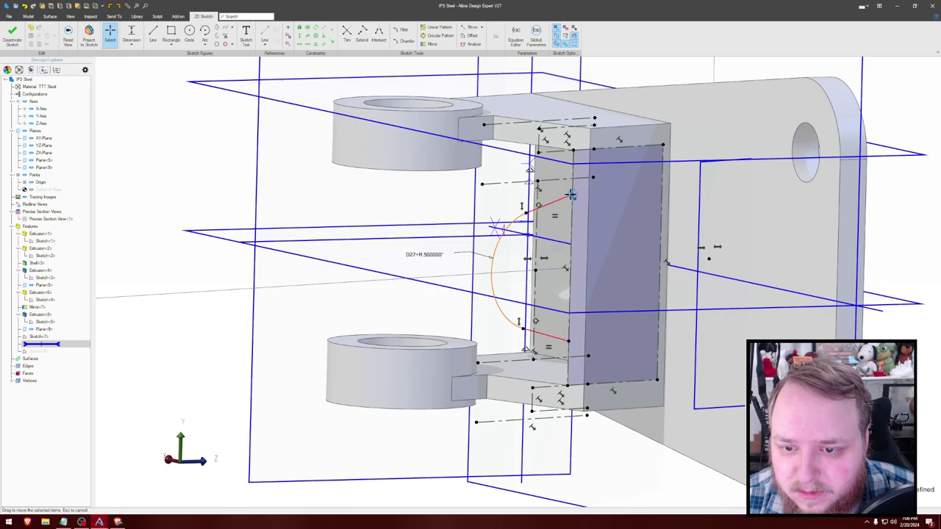
scroll(572, 193, up, 3)
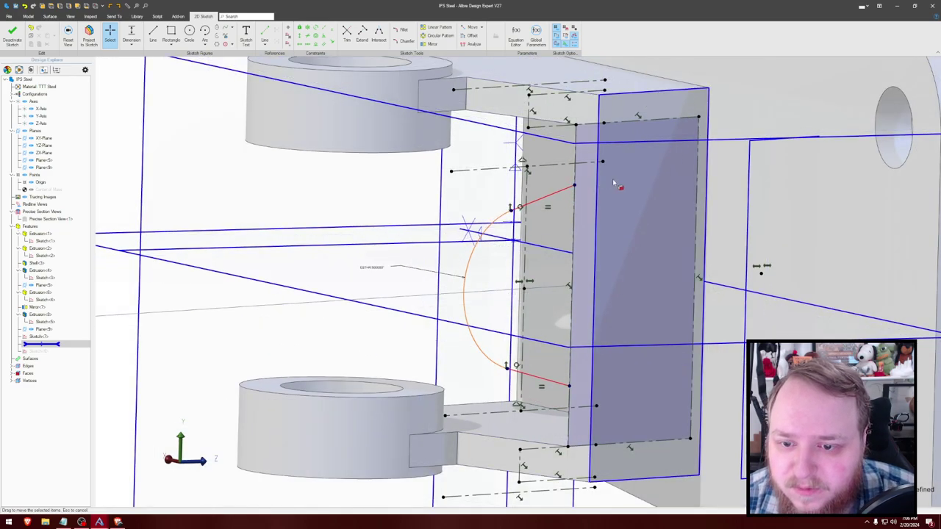
middle_drag(612, 179, 605, 179)
click(581, 168)
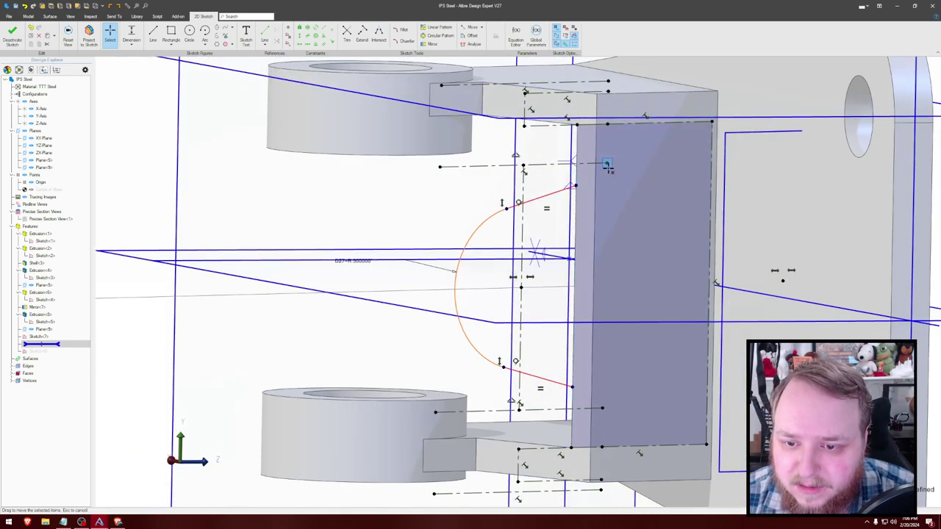
key(Home)
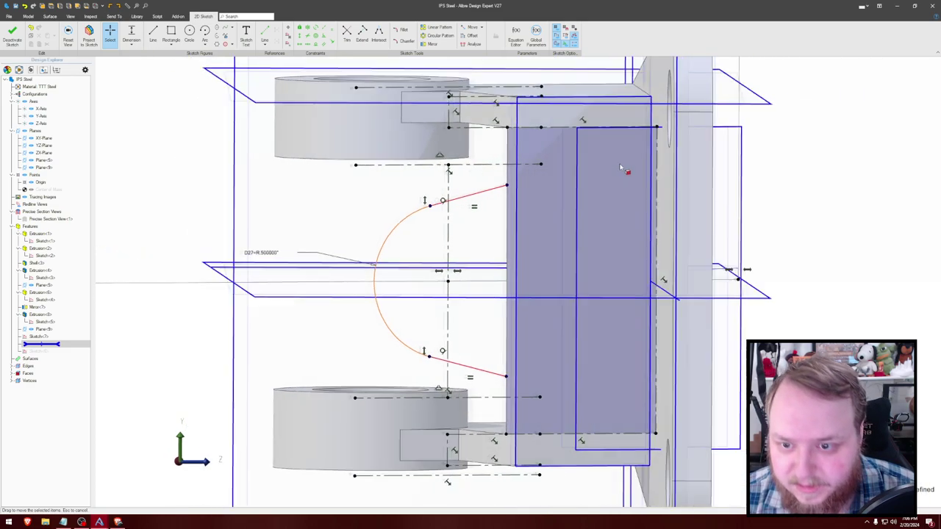
key(c)
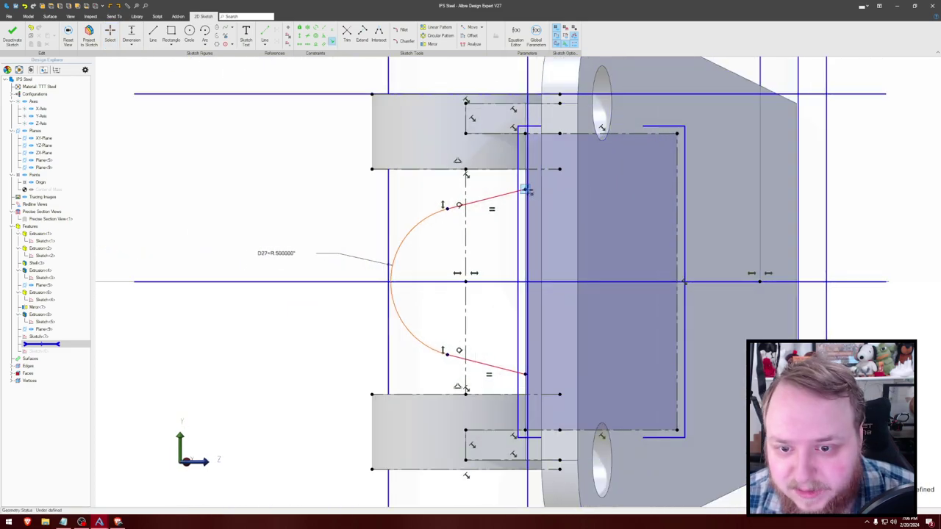
key(ctrl+shift+r)
click(525, 189)
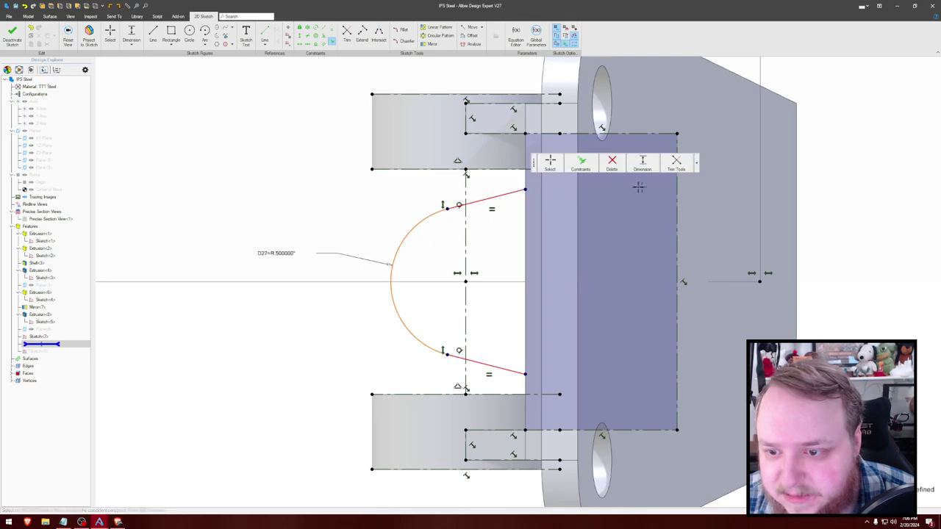
click(677, 191)
mouse_move(748, 80)
middle_down()
mouse_move(776, 79)
mouse_move(773, 155)
mouse_move(312, 167)
middle_up()
scroll(363, 162, down, 2)
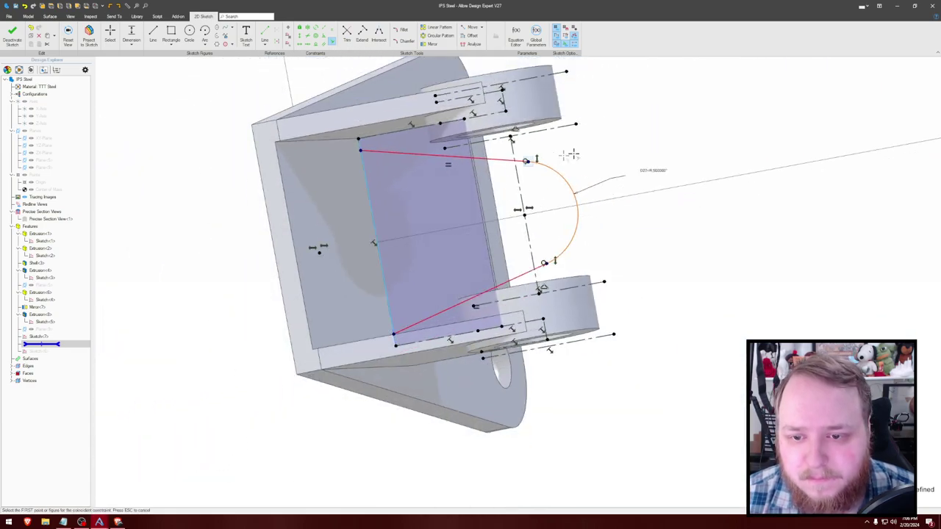
Step: Move the profile's constrained endpoint a short way along the inner wall edge to test its remaining freedom
key(Escape)
mouse_move(361, 150)
mouse_down()
mouse_move(360, 177)
mouse_move(359, 146)
mouse_move(362, 162)
mouse_up()
middle_drag(375, 175, 373, 175)
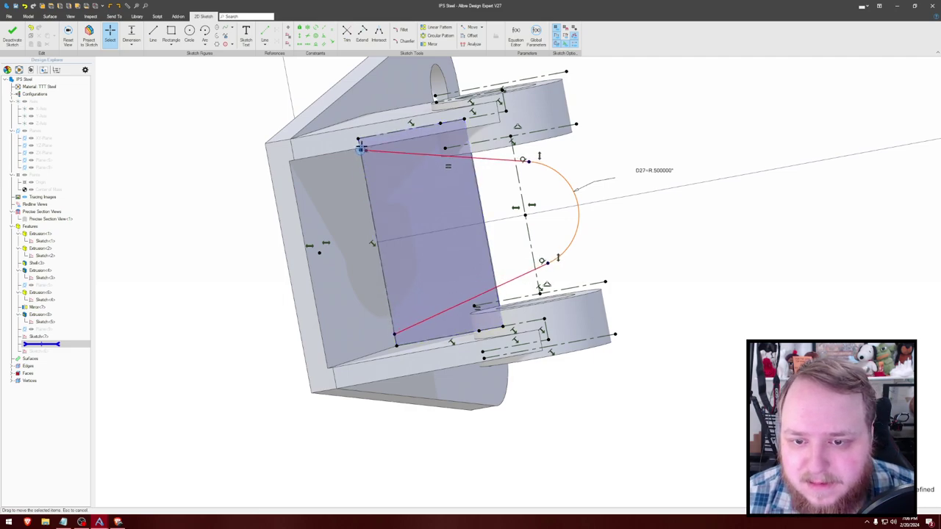
mouse_move(358, 140)
mouse_down()
mouse_move(373, 241)
mouse_move(352, 156)
mouse_up()
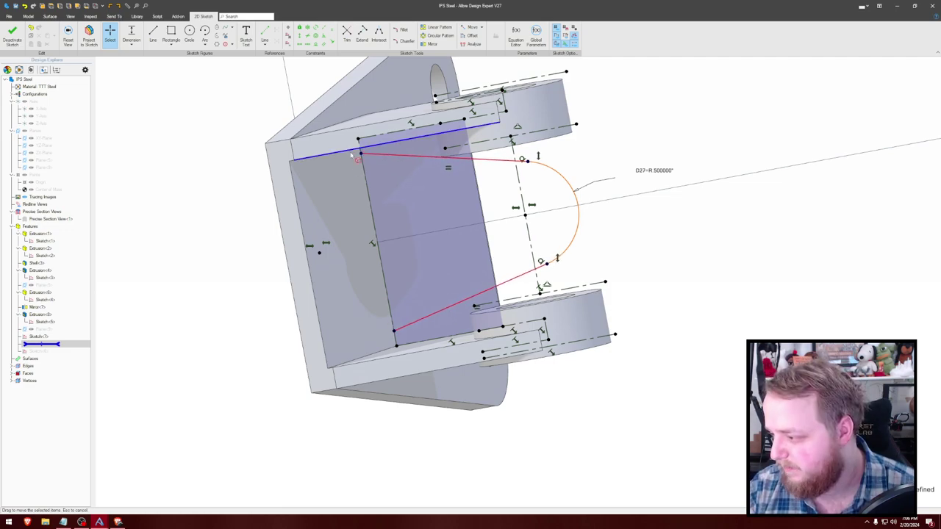
drag(352, 155, 353, 155)
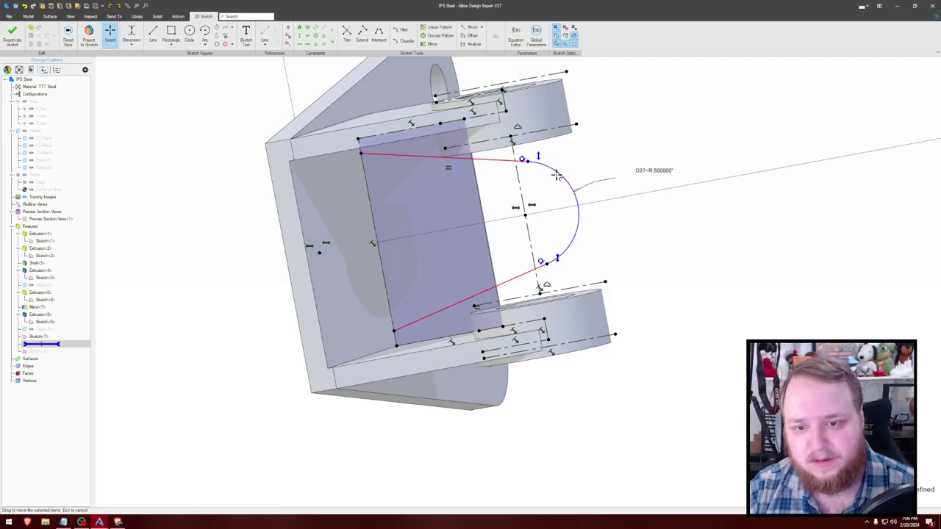
middle_drag(642, 117, 619, 118)
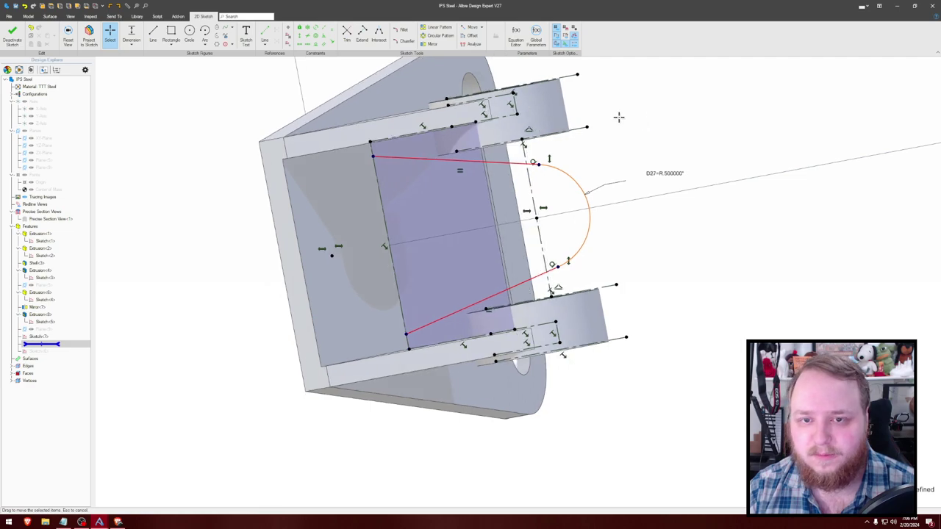
Step: Examine the part's parameter list in the enlarged Equation Editor for the boss profile's angle
click(517, 35)
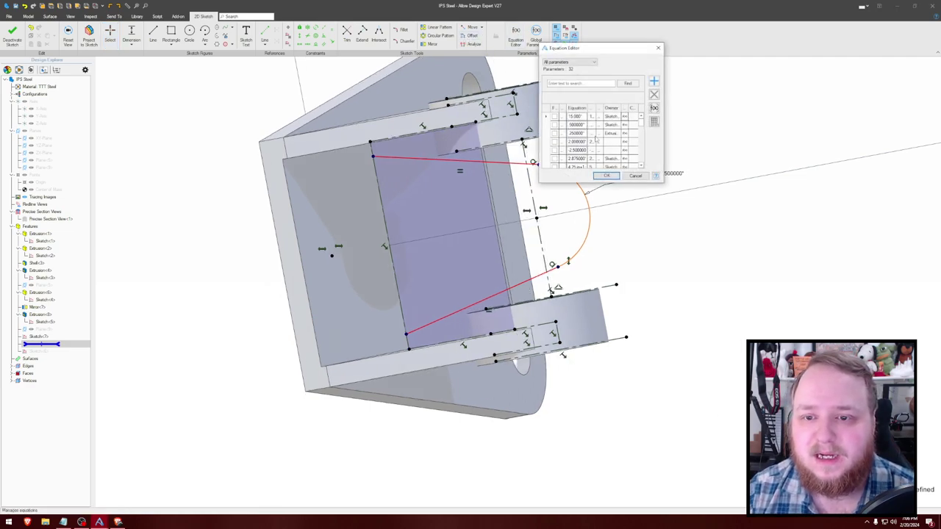
drag(667, 187, 878, 371)
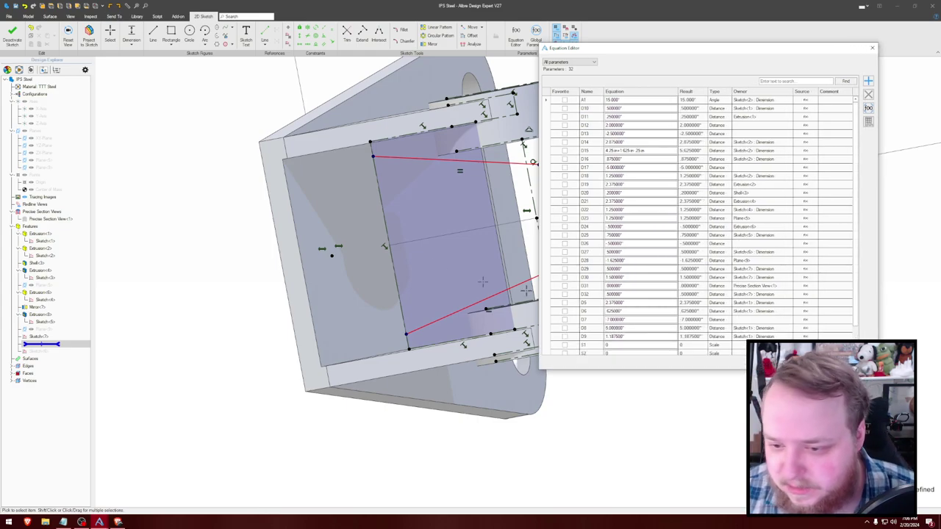
key(Escape)
Step: Leave Sketch<6> and reopen Sketch<7> for editing
click(65, 337)
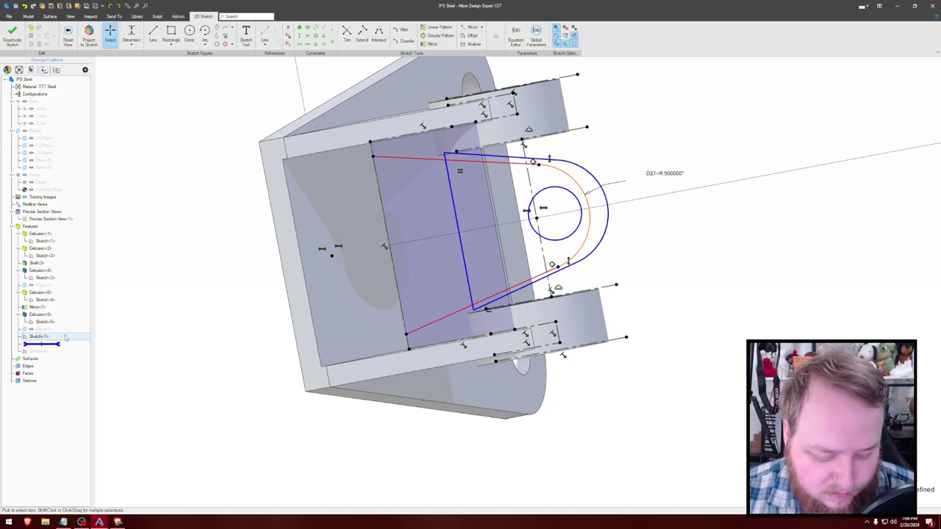
key(Escape)
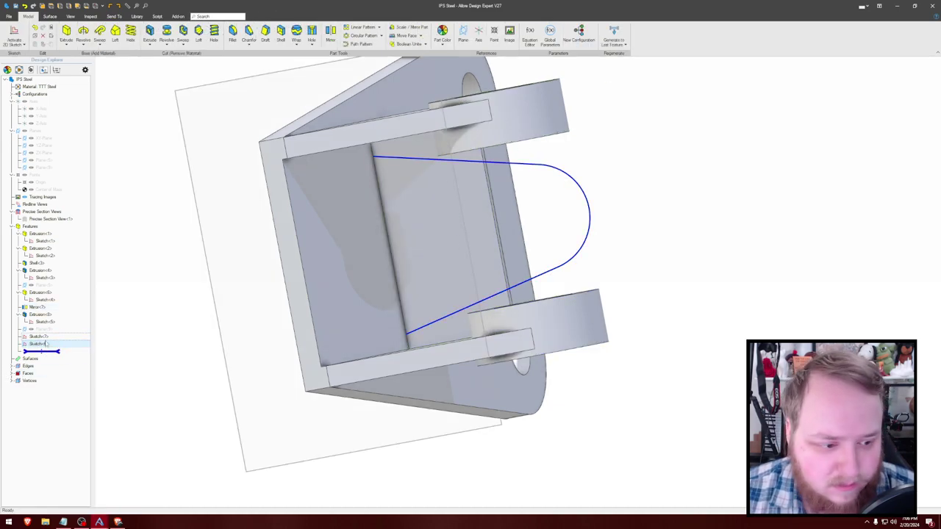
click(46, 345)
right_click(45, 336)
click(62, 341)
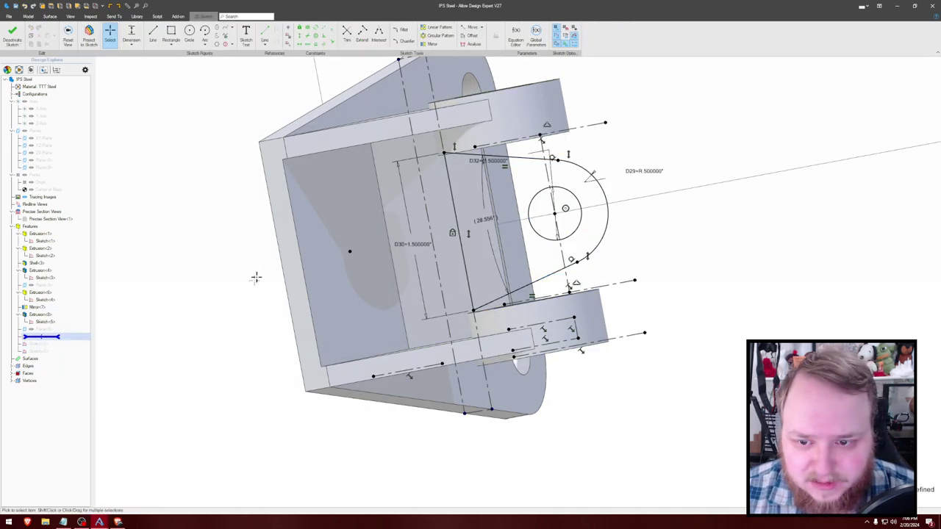
Step: Turn the driven angle dimension between the slanted side lines into a parameter and finish the sketch
scroll(509, 211, up, 2)
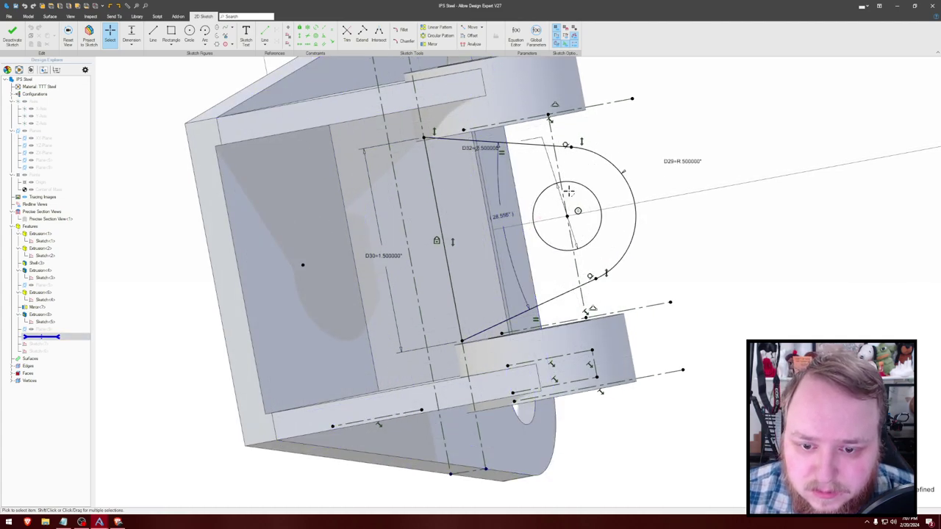
middle_drag(631, 150, 636, 143)
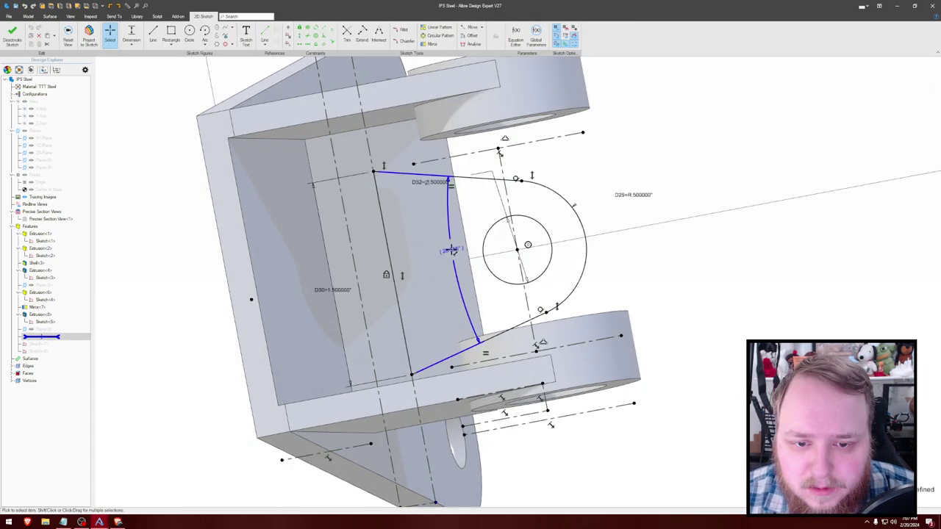
double_click(453, 247)
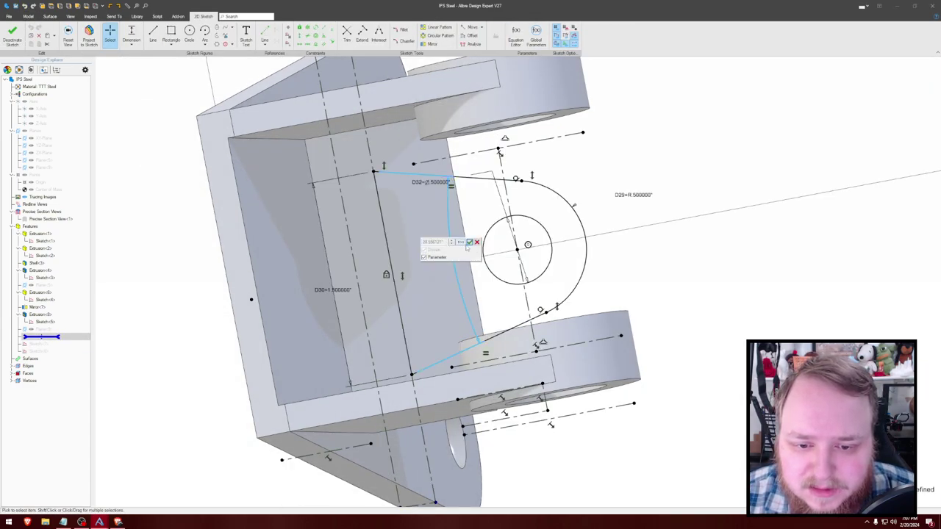
click(469, 243)
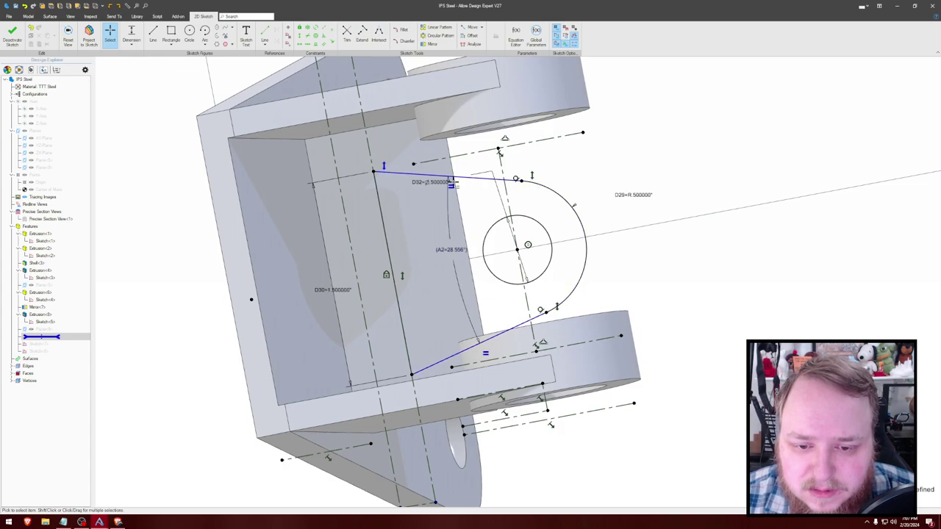
middle_drag(480, 159, 479, 160)
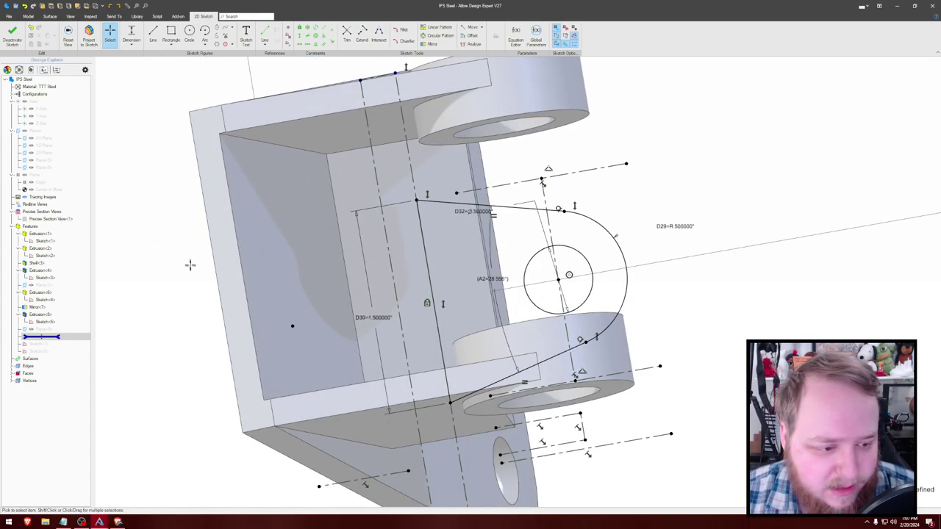
click(12, 35)
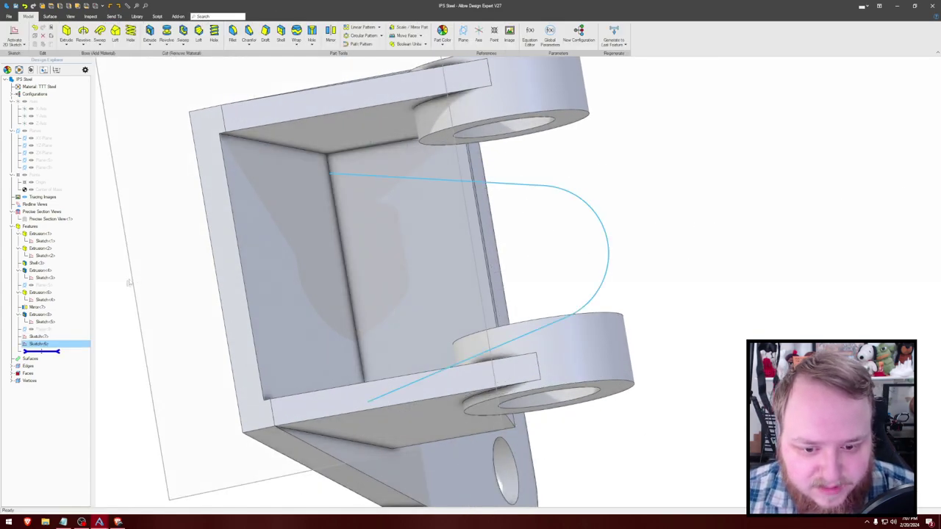
Step: Reopen Sketch<6> and close the boss profile with a line along the inner wall joining the slanted lines' endpoints
right_click(53, 338)
click(53, 344)
right_click(53, 344)
click(57, 350)
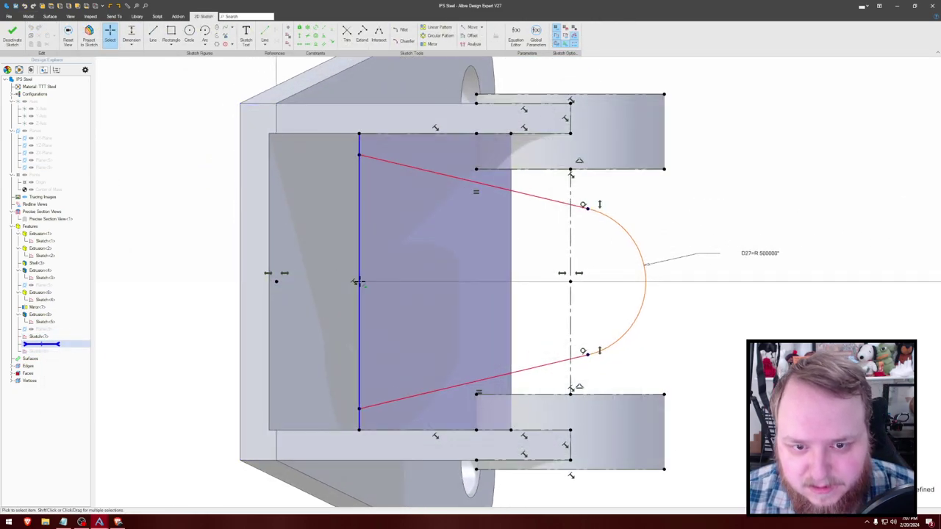
key(l)
click(375, 188)
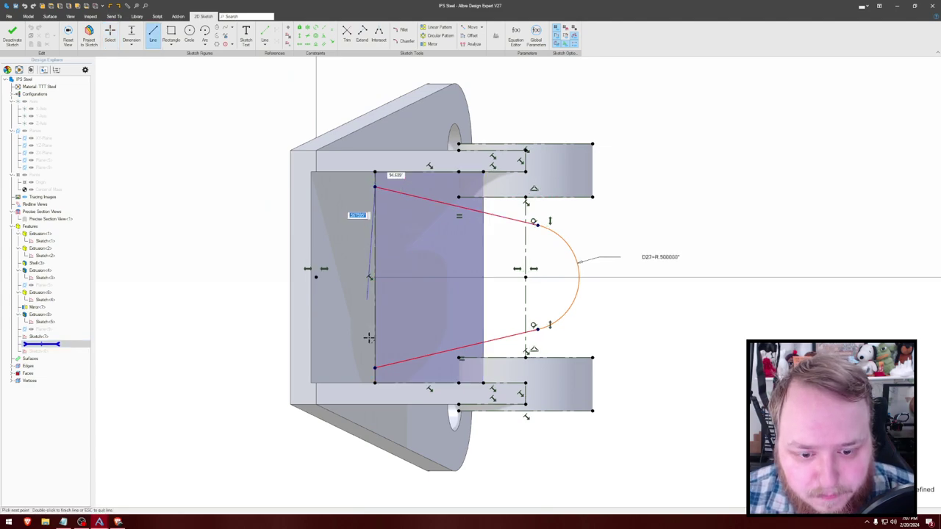
double_click(375, 367)
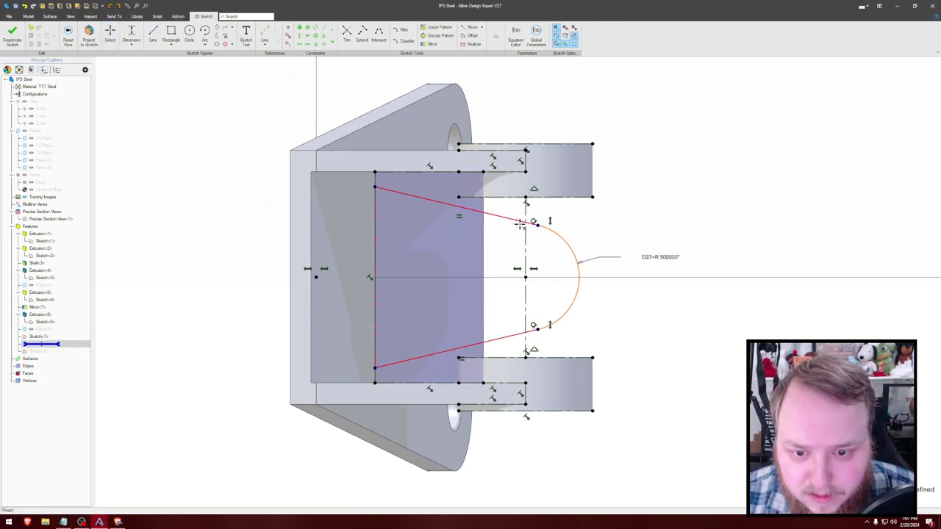
Step: Dimension the angle between the slanted lines with the parameter a2 and finish Sketch<6>
click(487, 342)
click(475, 282)
text(22)
key(Return)
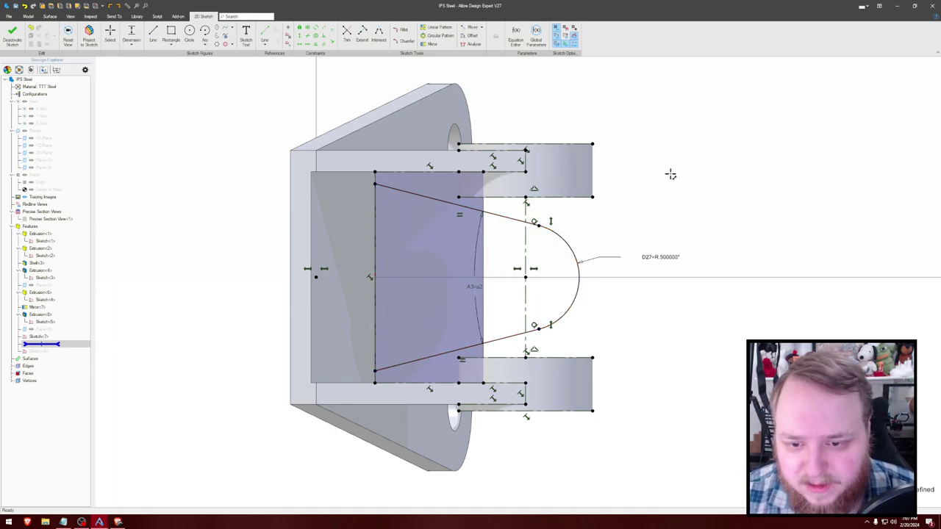
middle_drag(671, 174, 635, 160)
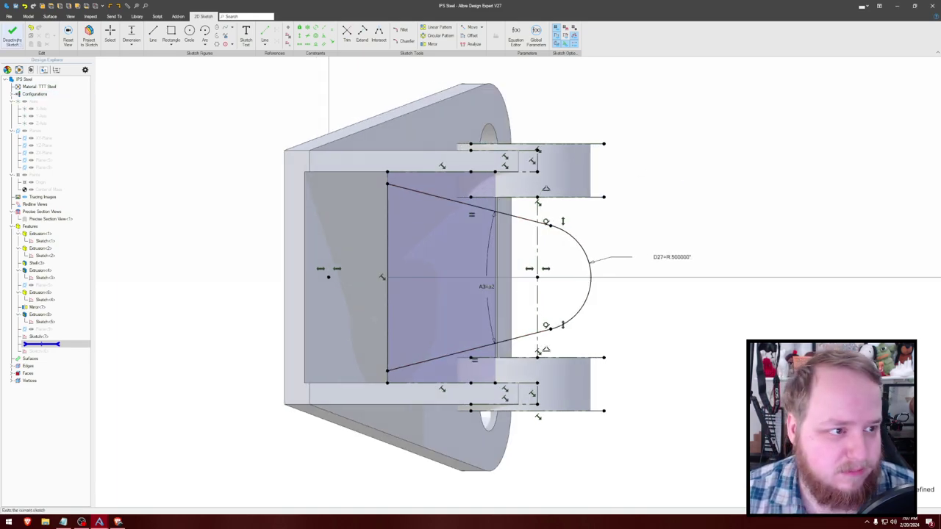
click(12, 33)
Step: Reopen Sketch<7>, remove the hole circle from the profile and leave the sketch
right_click(54, 337)
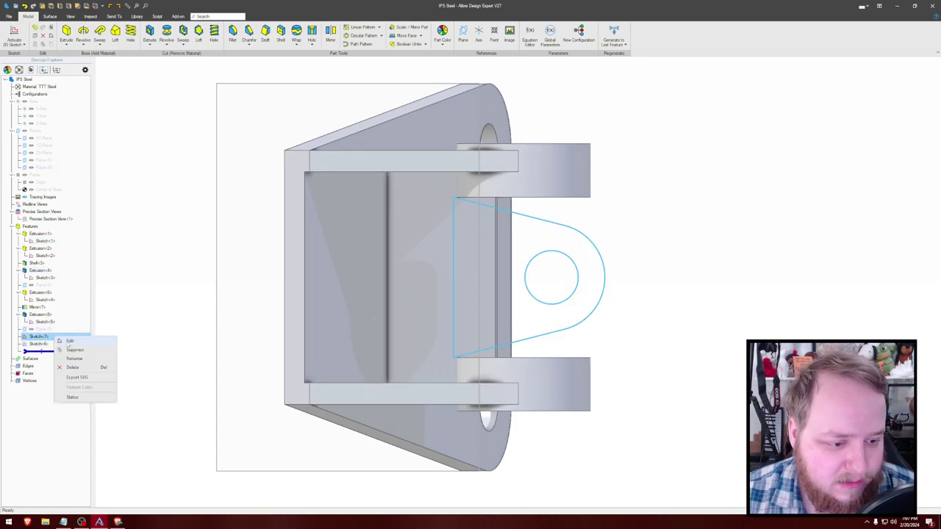
click(70, 341)
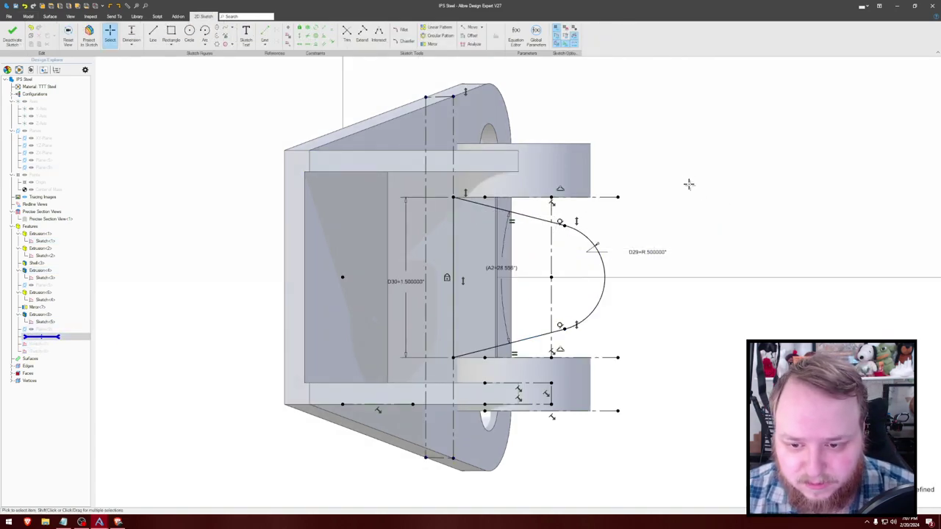
mouse_move(683, 181)
middle_down()
mouse_move(743, 193)
mouse_move(750, 184)
middle_up()
key(Escape)
Step: Create a Loft boss between the profiles Sketch<7> and Sketch<6>
mouse_move(683, 156)
middle_down()
mouse_move(460, 247)
mouse_move(494, 219)
mouse_move(653, 205)
middle_up()
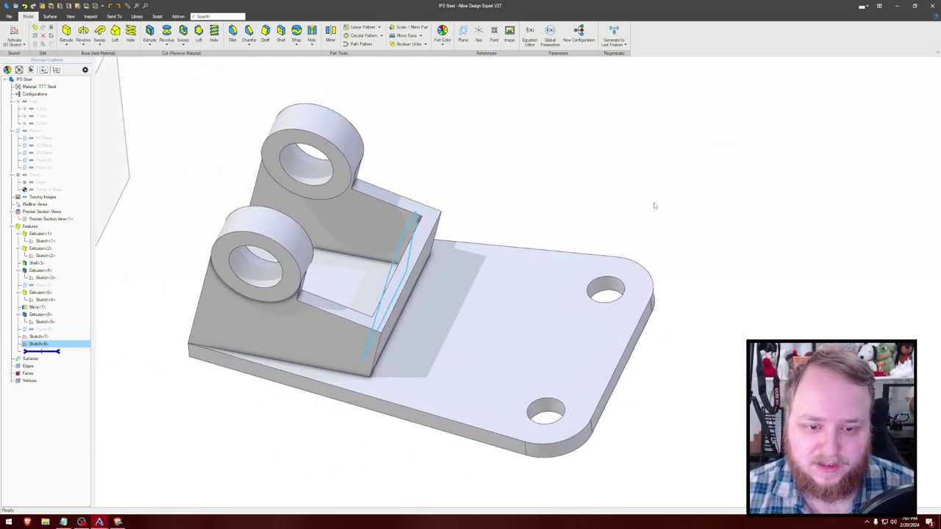
click(653, 204)
middle_drag(543, 187, 542, 183)
click(122, 41)
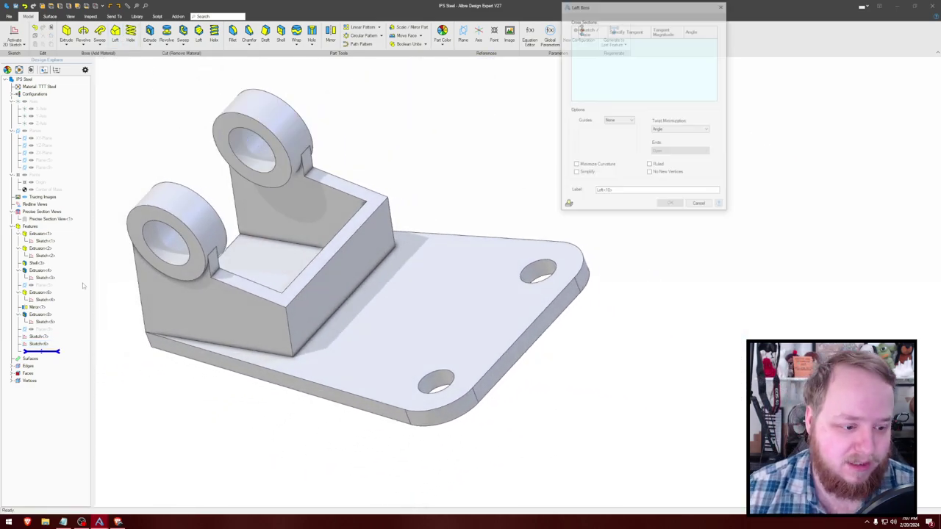
click(57, 342)
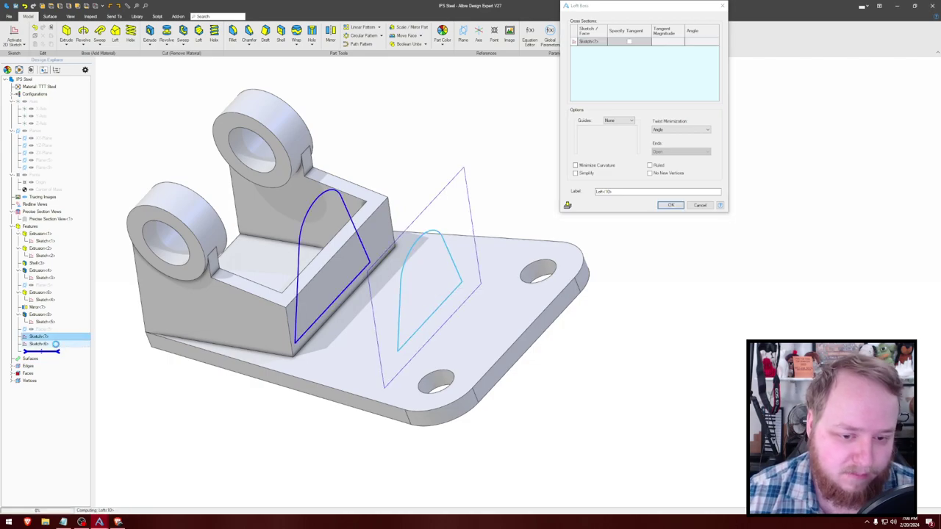
click(670, 205)
Step: Start a sketch on the loft's inner planar face and project the face's edges as reference figures
middle_drag(580, 180, 590, 187)
click(519, 234)
key(s)
key(p)
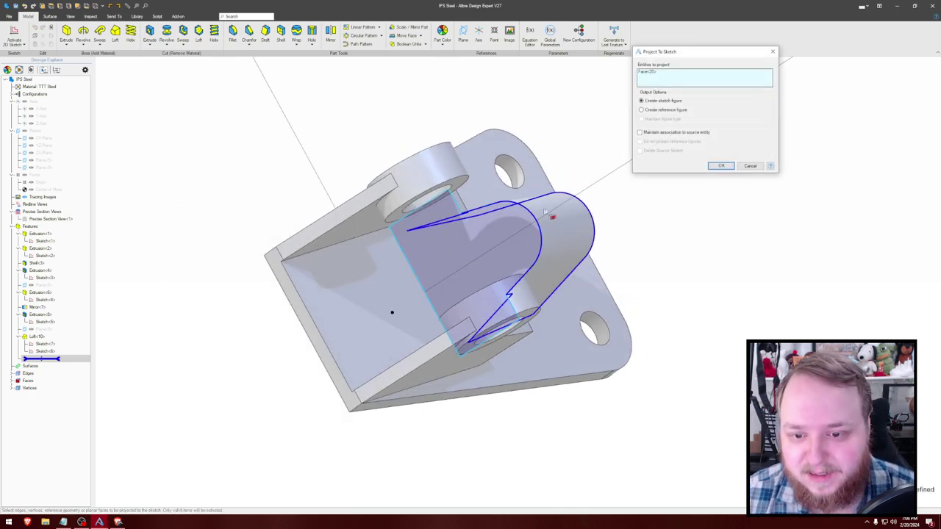
click(684, 111)
click(722, 167)
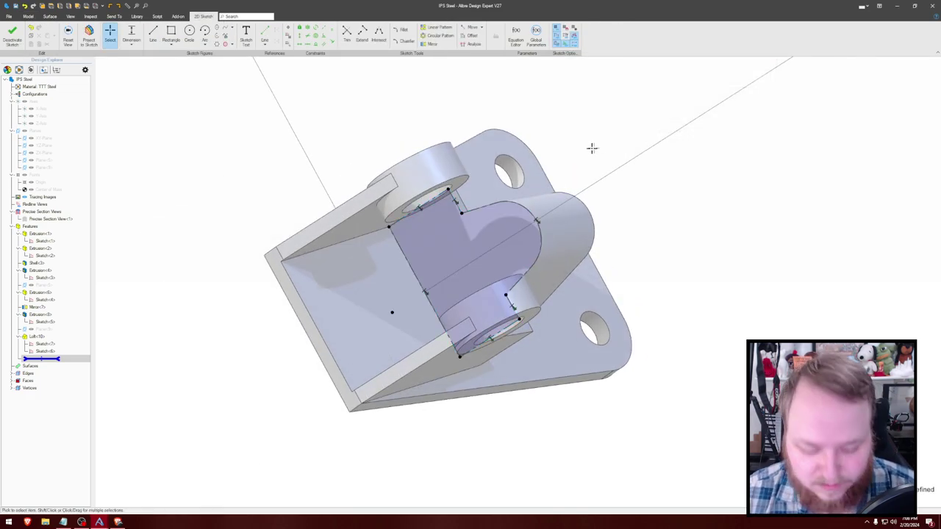
Step: Draw a 0.5-inch diameter circle on the horizontal axis near the rounded end of the inner face
key(c)
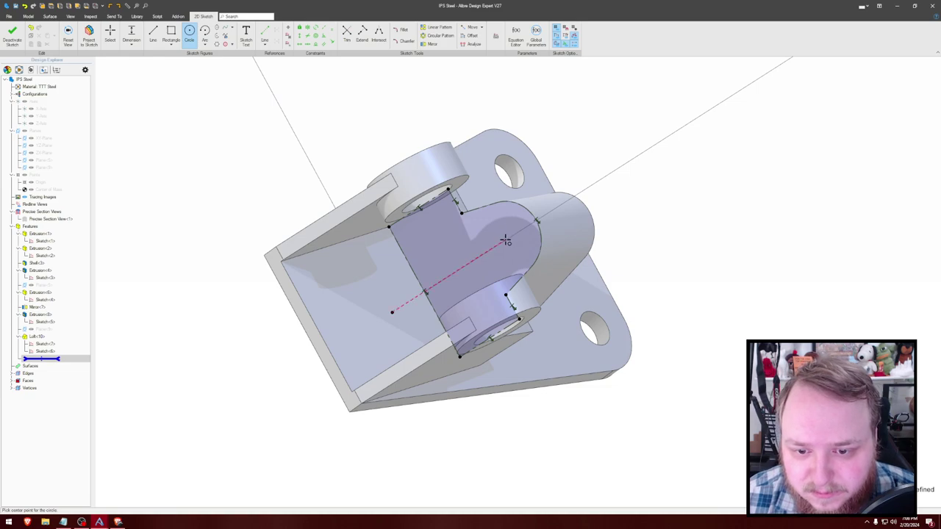
middle_drag(578, 172, 577, 174)
key(Home)
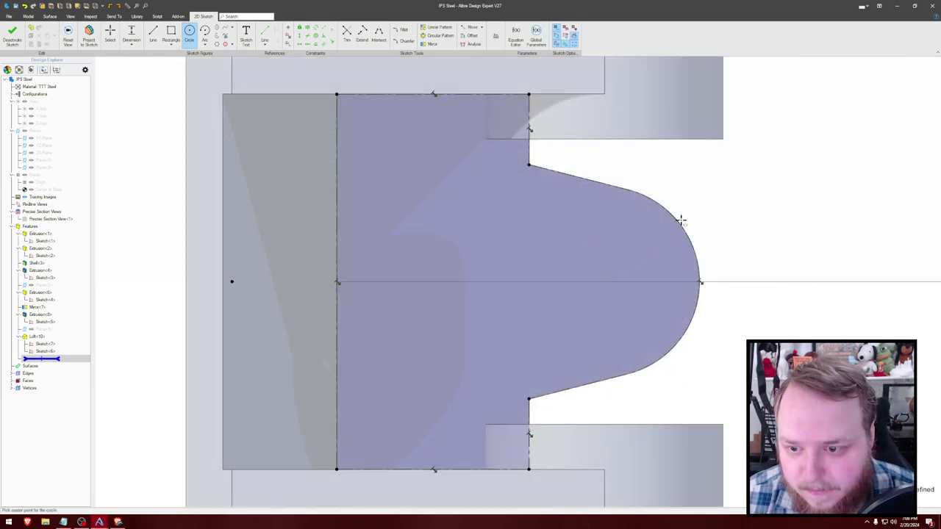
click(582, 282)
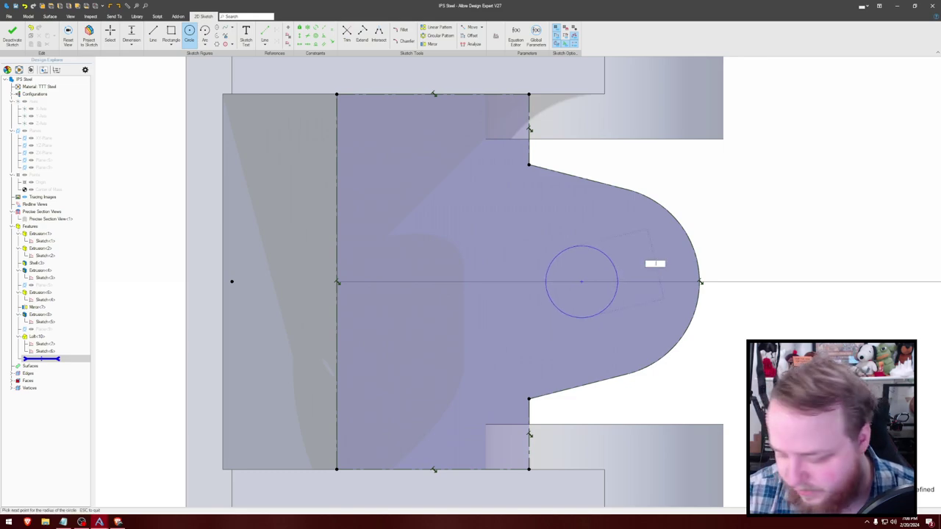
text(.5)
key(Return)
key(Escape)
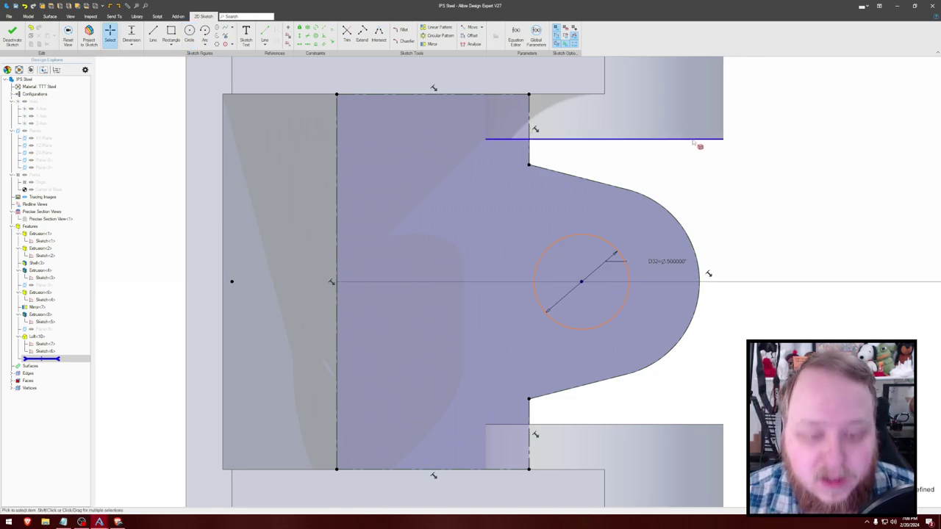
Step: Try to make the circle concentric with the projected rounded edge, and remove the circle from the sketch
key(shift+c)
scroll(681, 226, up, 3)
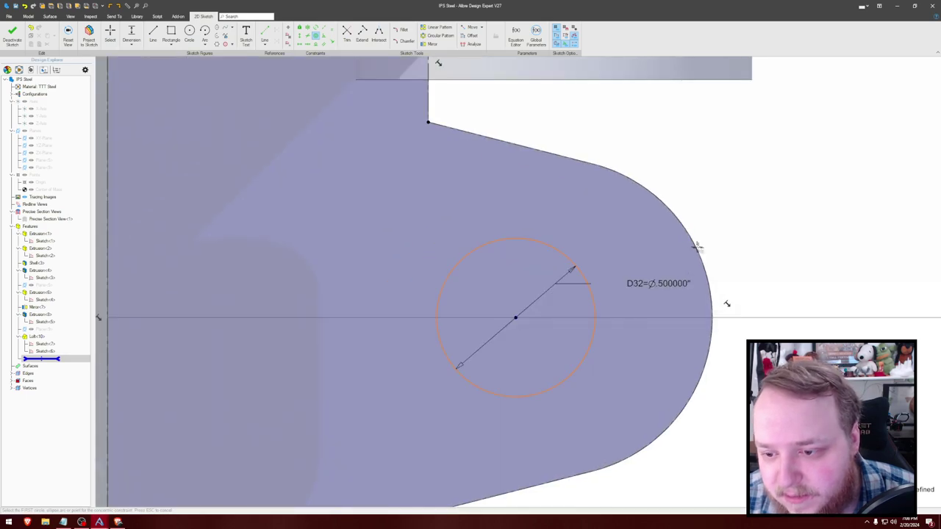
middle_drag(697, 250, 718, 240)
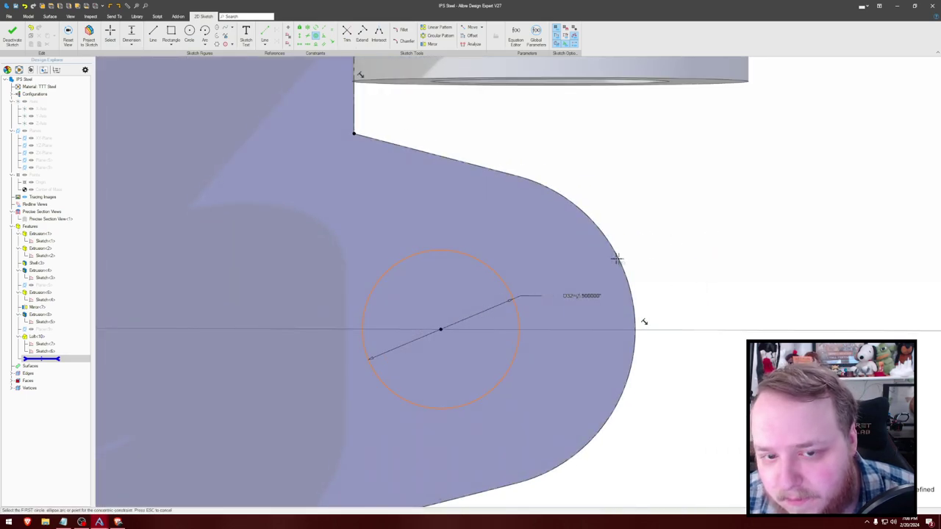
scroll(524, 247, down, 3)
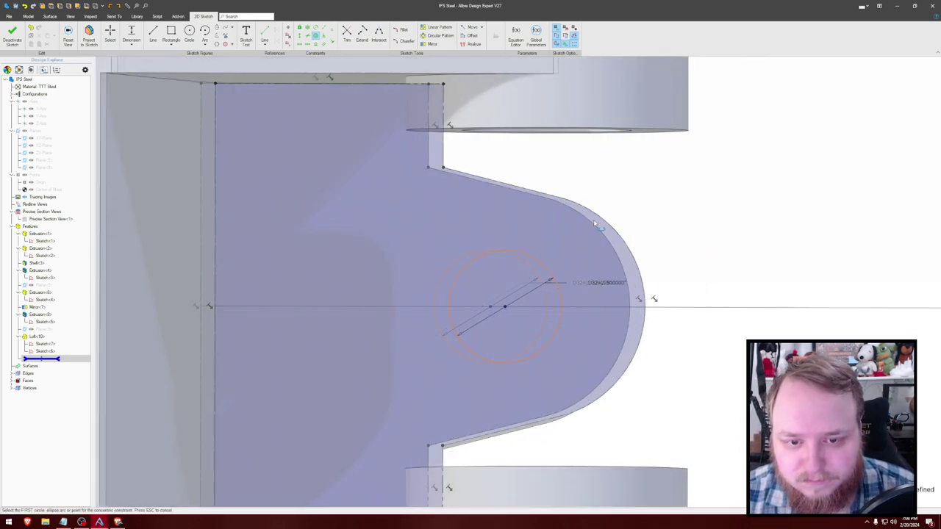
scroll(598, 219, down, 1)
key(Escape)
click(561, 247)
right_click(562, 248)
click(631, 216)
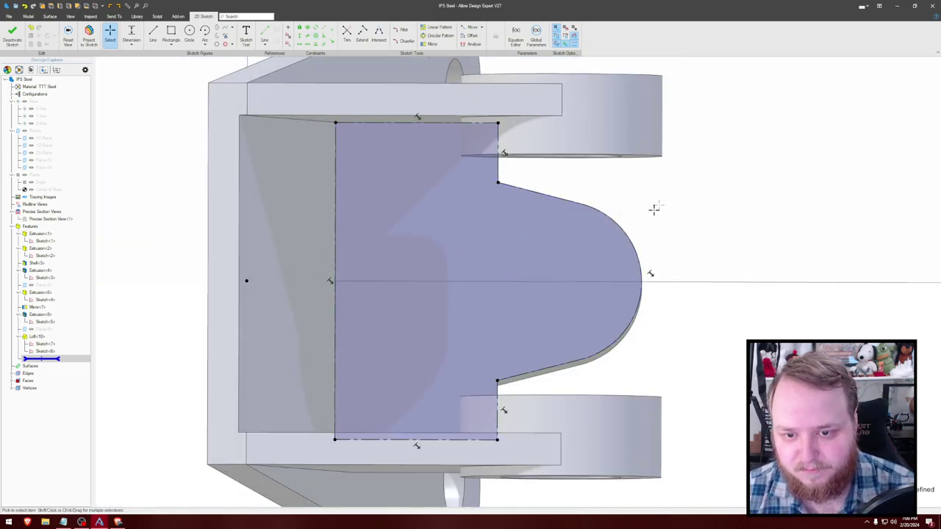
Step: Leave the inner-face sketch and delete it from the feature tree
mouse_move(638, 240)
middle_down()
mouse_move(662, 233)
mouse_move(647, 228)
middle_up()
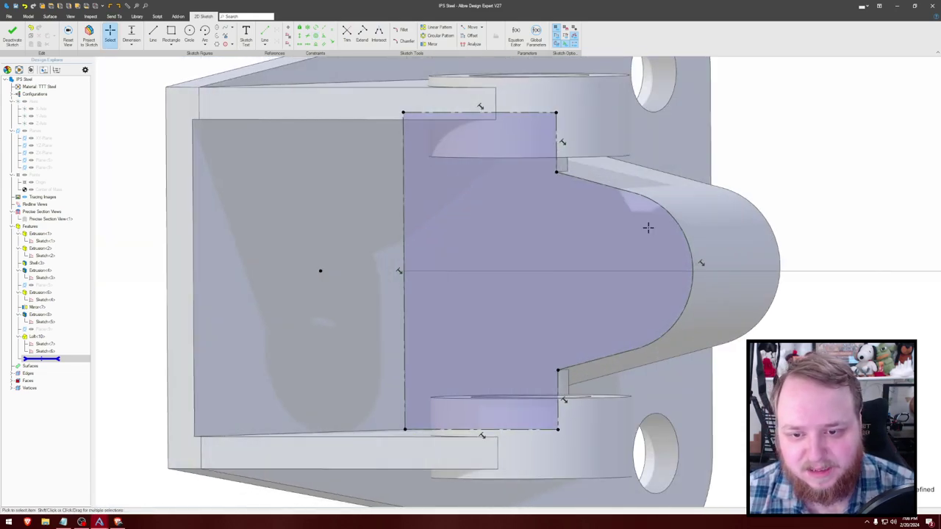
scroll(647, 228, down, 3)
click(13, 37)
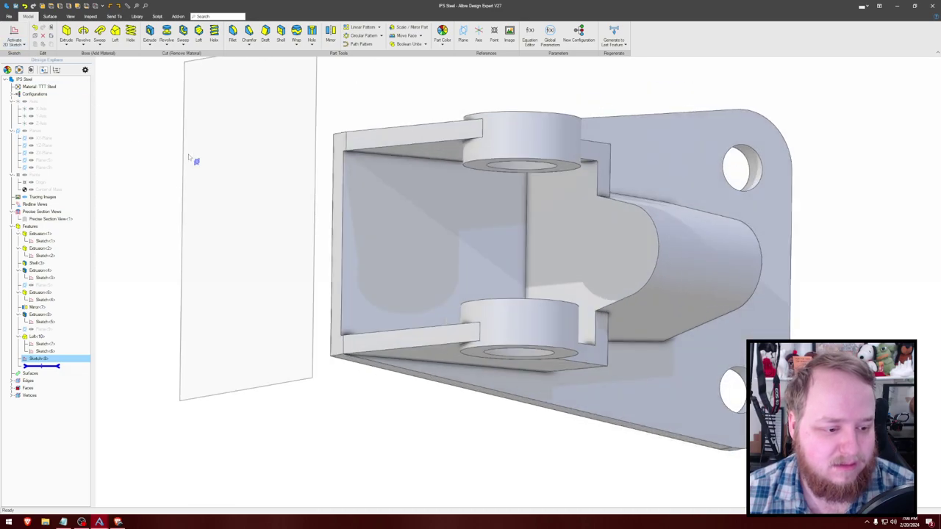
click(57, 361)
key(Delete)
Step: Start a sketch on the loft's outer end face and project its edges as associated reference figures
mouse_move(158, 247)
middle_down()
mouse_move(168, 225)
mouse_move(139, 214)
mouse_move(471, 375)
mouse_move(606, 212)
middle_up()
click(490, 332)
key(s)
key(c)
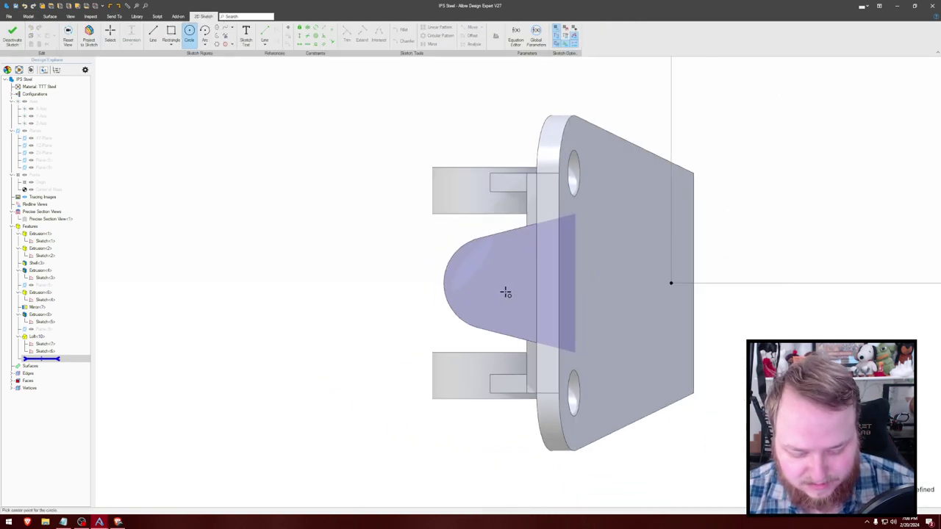
key(p)
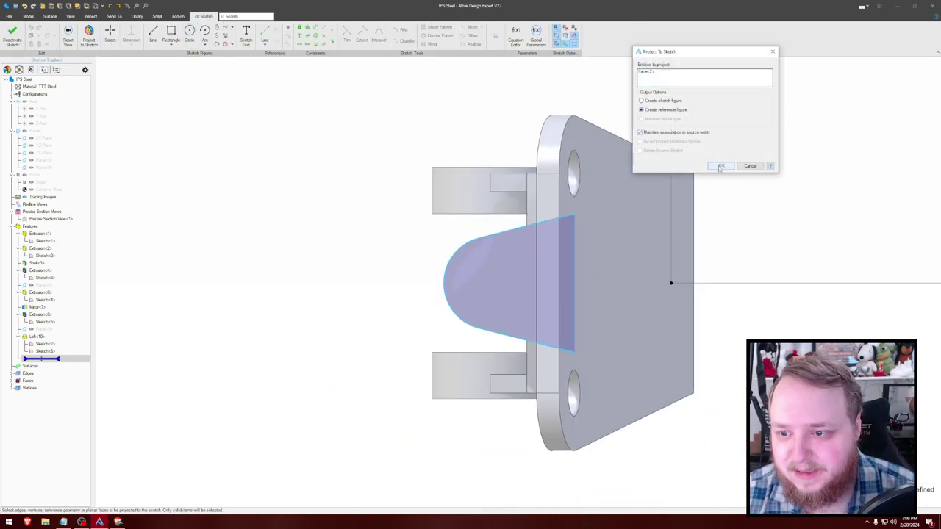
click(720, 167)
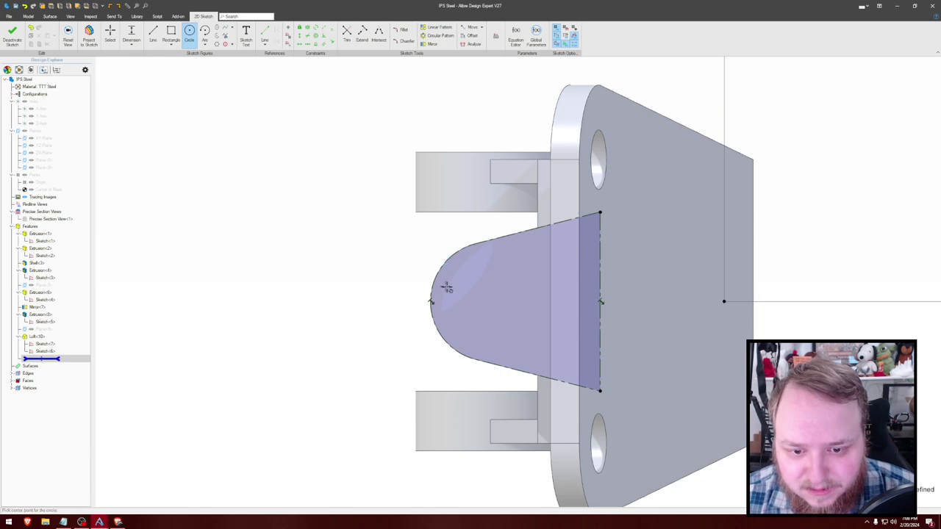
Step: Draw a 0.5-inch diameter circle on the horizontal axis near the rounded end of the outer face
click(491, 301)
text(.5)
key(Return)
key(Escape)
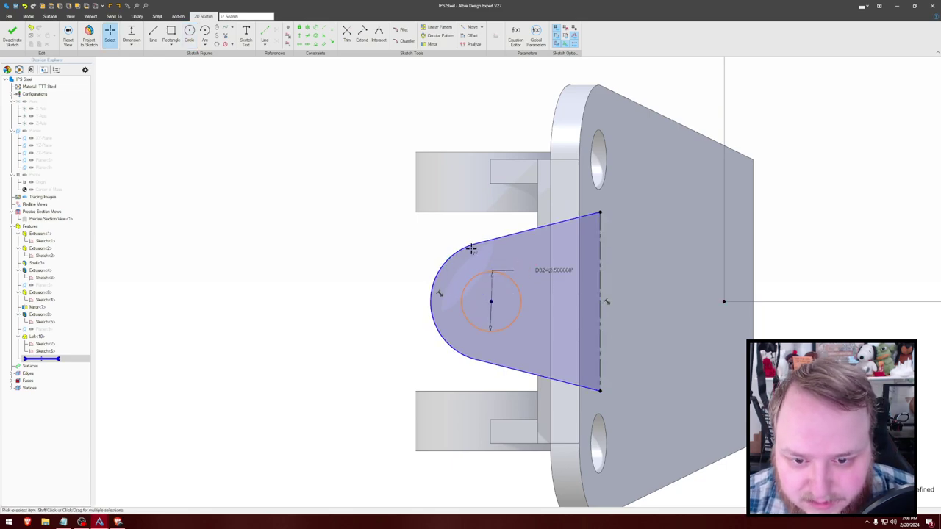
Step: Try to constrain the 0.5-inch circle concentric with the outer face's projected rounded edge
scroll(494, 252, up, 2)
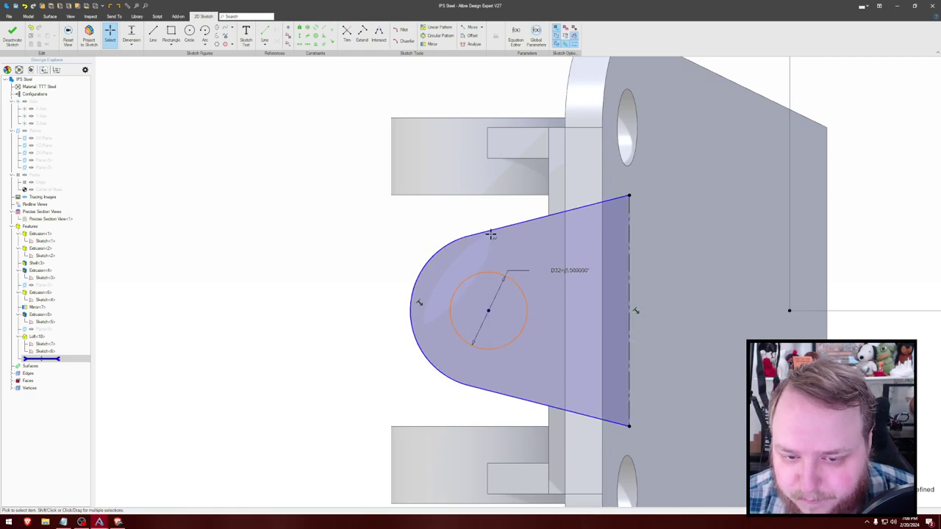
key(c)
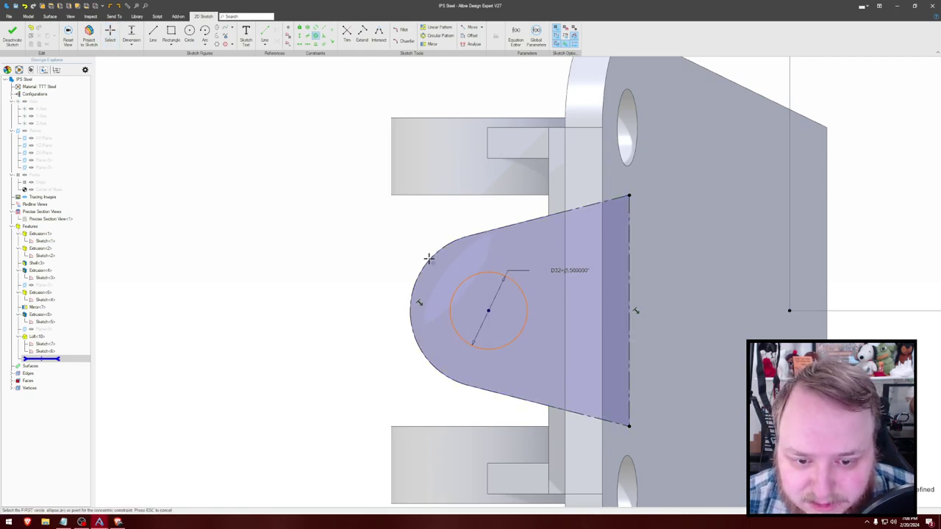
scroll(428, 258, up, 3)
middle_drag(428, 257, 433, 259)
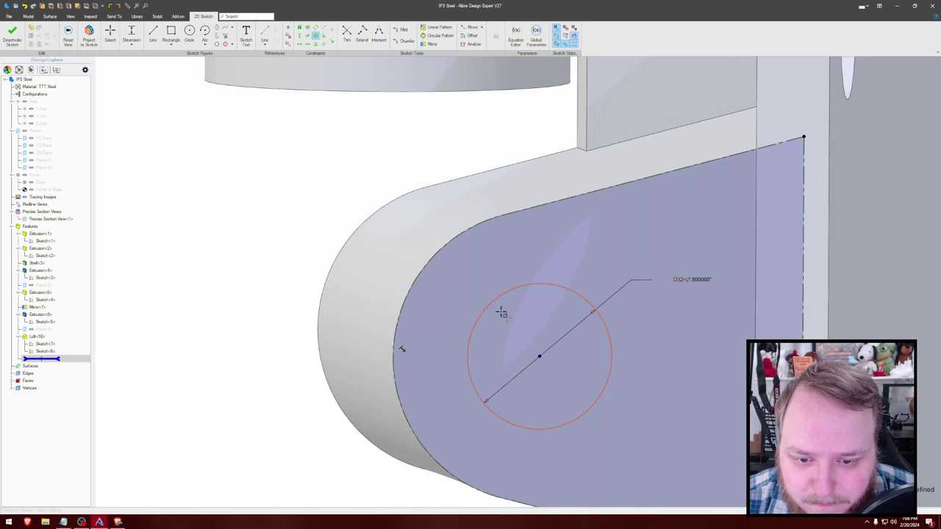
click(522, 286)
key(o)
key(Escape)
scroll(486, 259, down, 2)
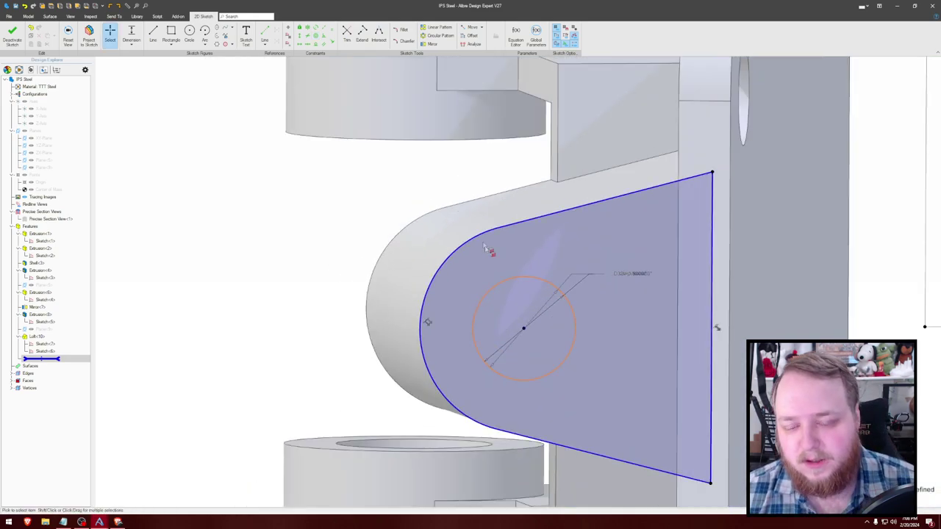
click(325, 202)
click(282, 239)
middle_drag(317, 235, 314, 233)
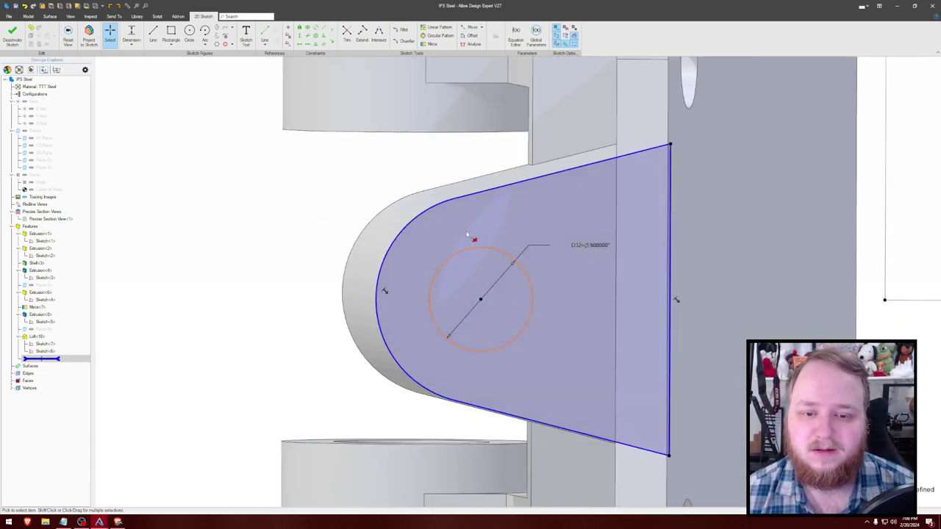
click(270, 184)
middle_drag(270, 184, 260, 205)
scroll(257, 211, down, 1)
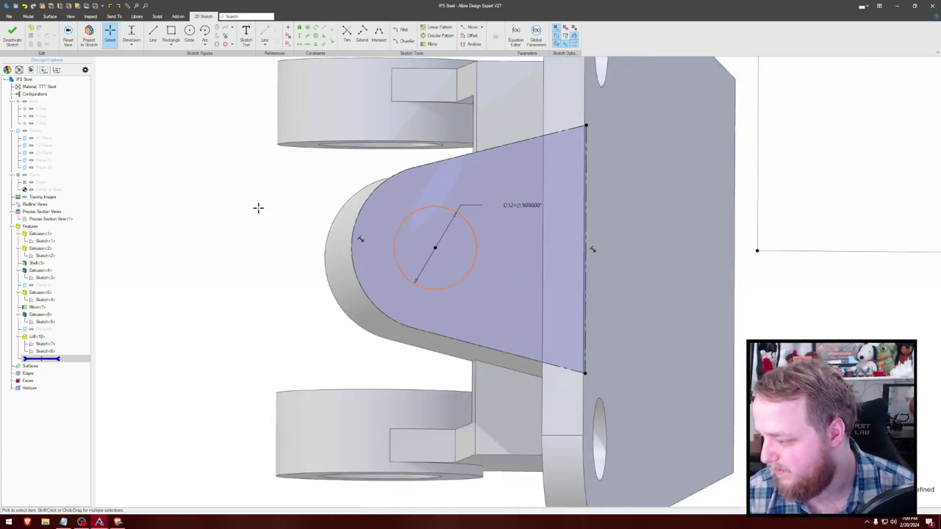
Step: Draw a horizontal reference line from the midpoint of the outer face's straight edge to the apex of its rounded edge
key(Home)
scroll(260, 197, down, 2)
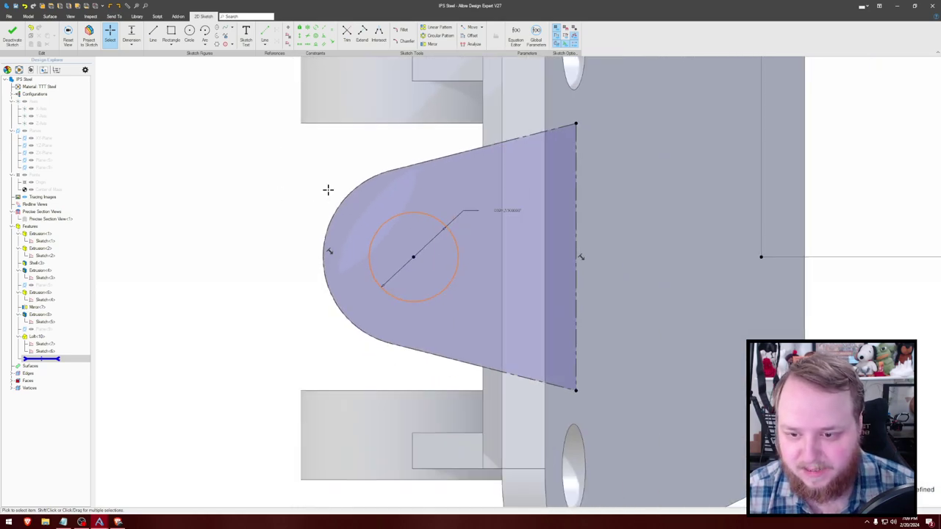
key(l)
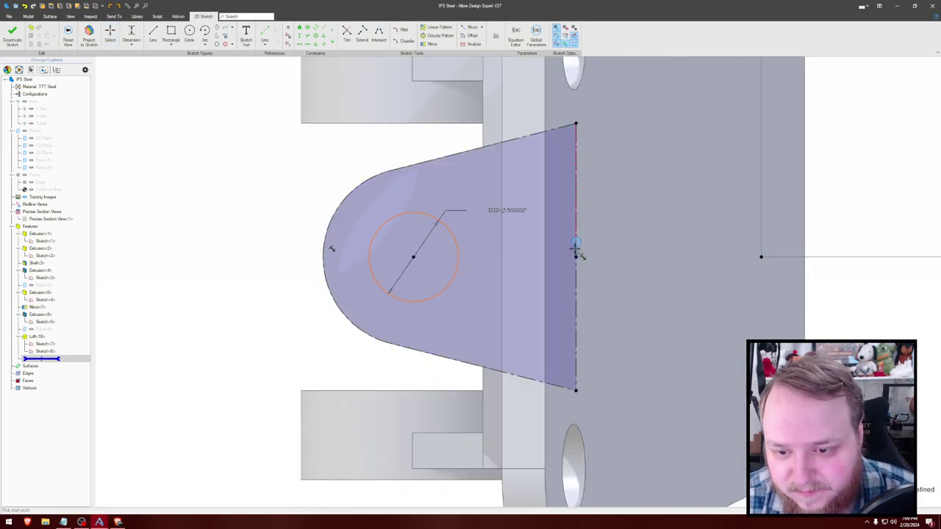
click(575, 257)
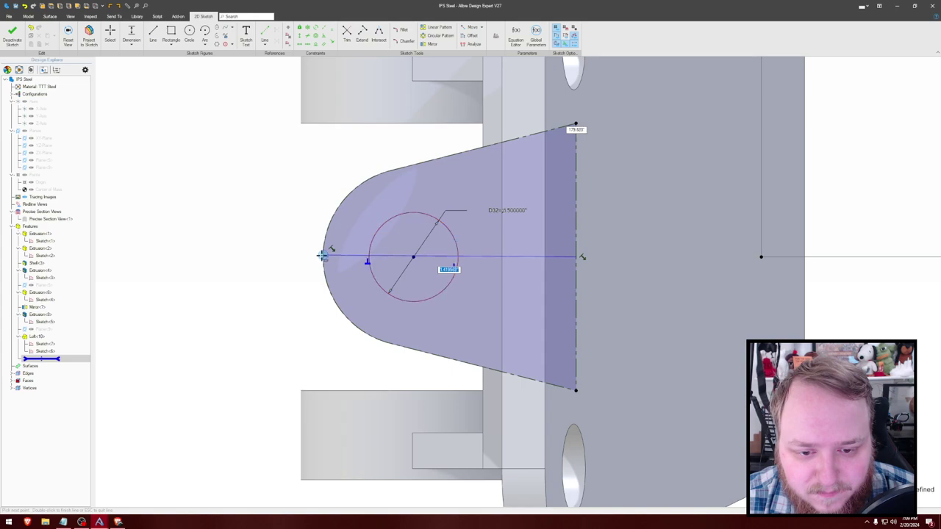
click(324, 257)
key(Escape)
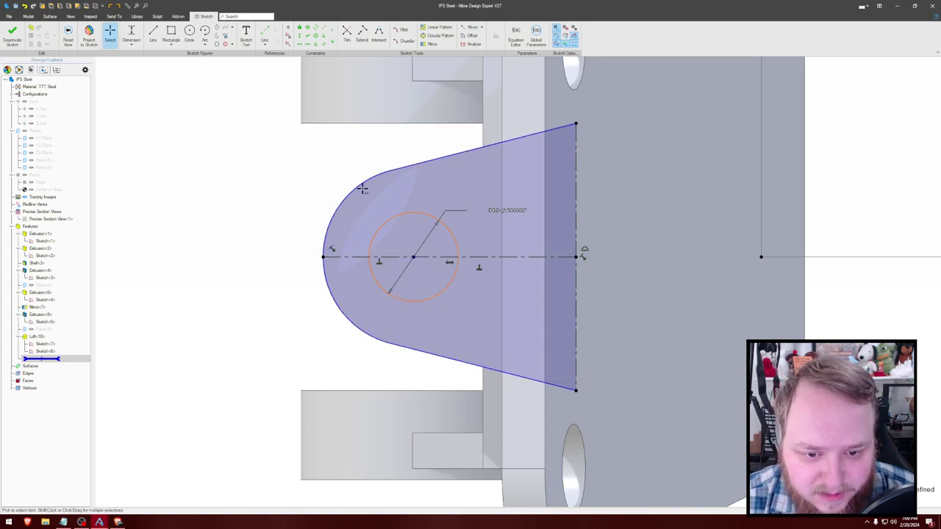
key(Escape)
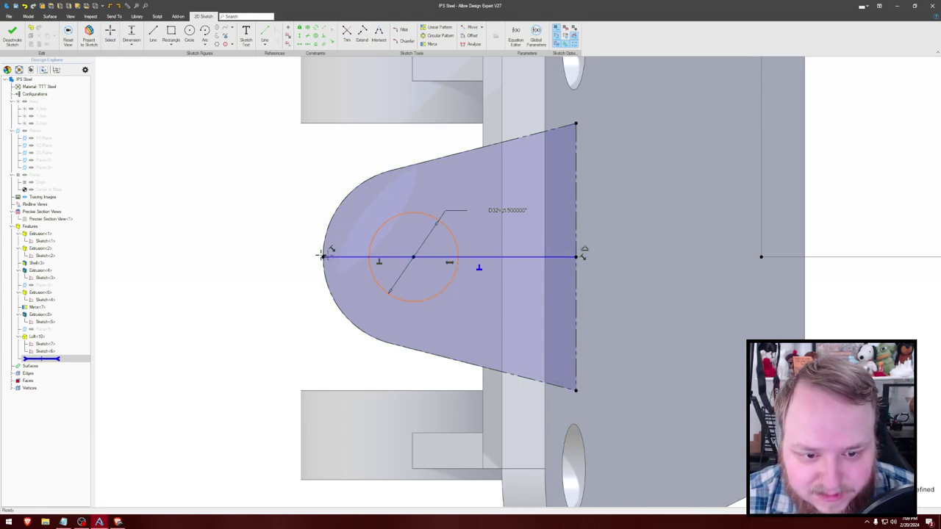
Step: Dimension the circle's centre 0.5 inch from the reference line's end on the rounded edge and finish the sketch
key(d)
click(324, 256)
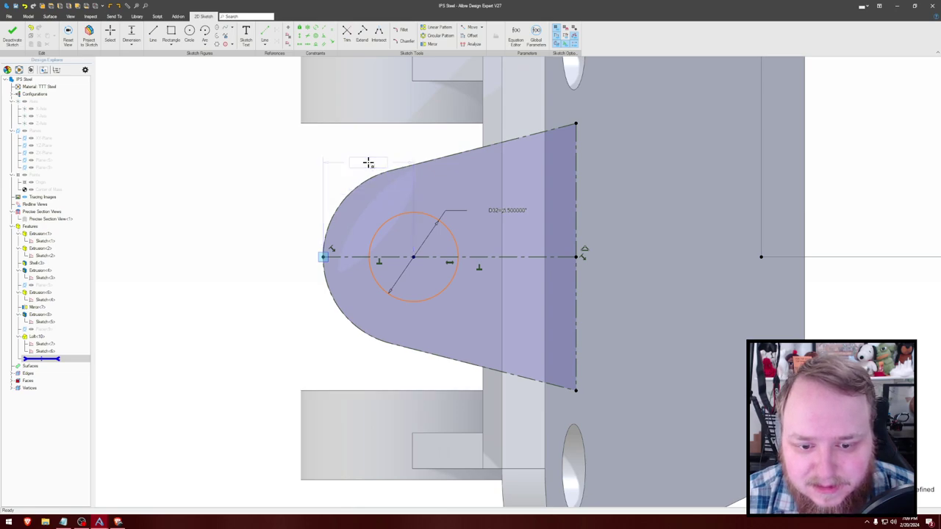
click(370, 163)
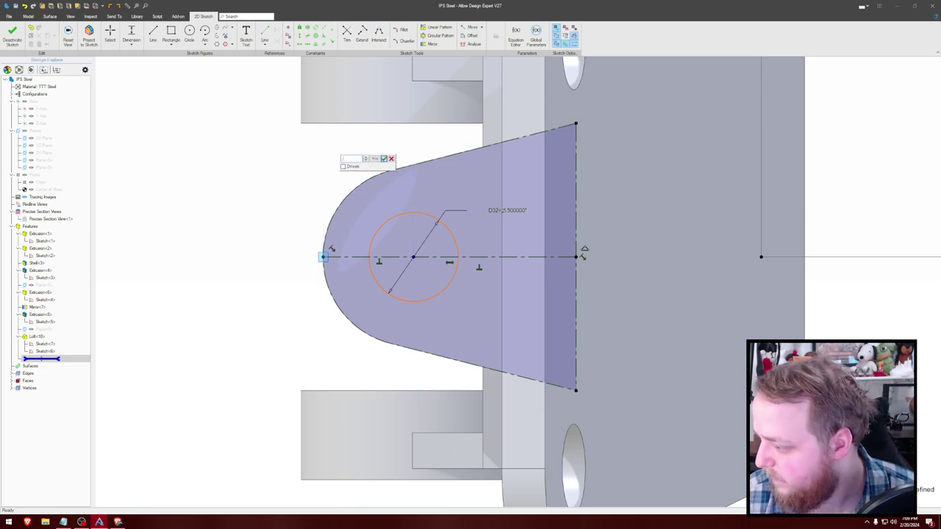
key(Return)
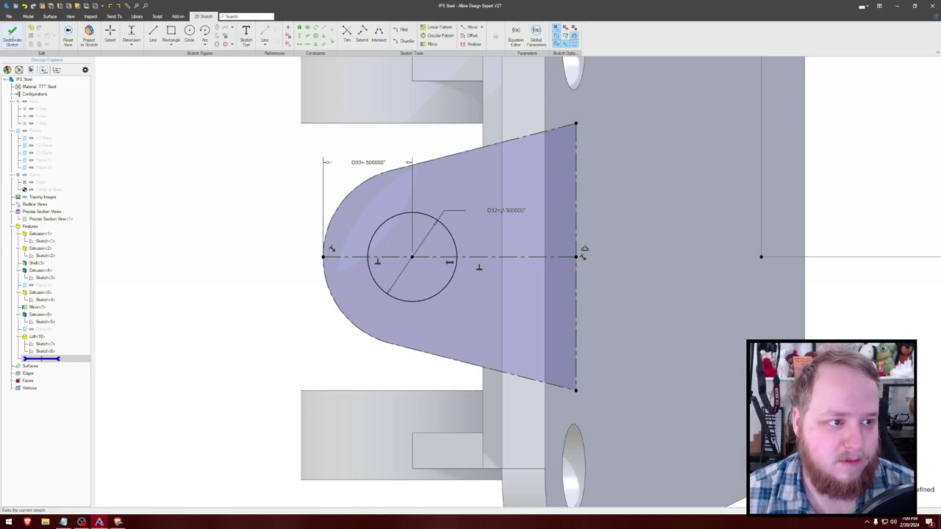
click(11, 35)
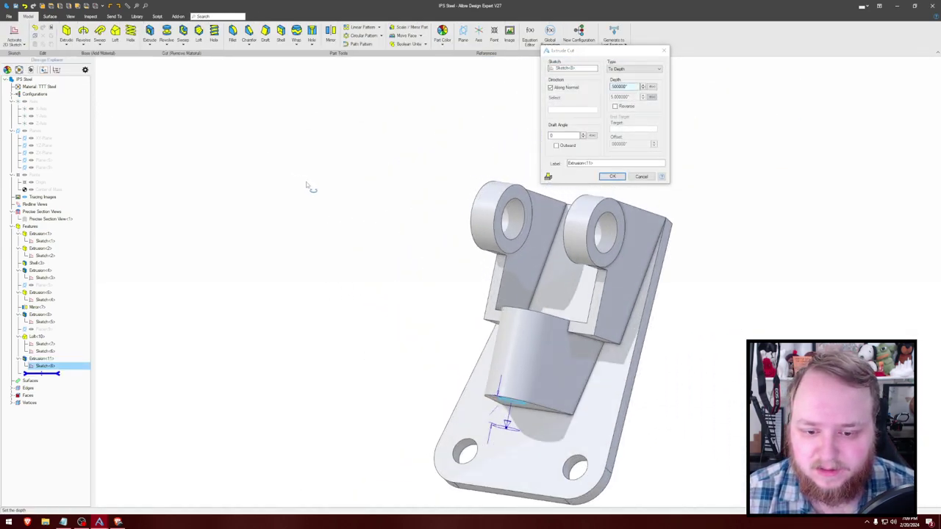
Step: Cut-extrude the 0.5-inch circle through the lofted boss using To Geometry with the boss's inner face as the end target
click(634, 68)
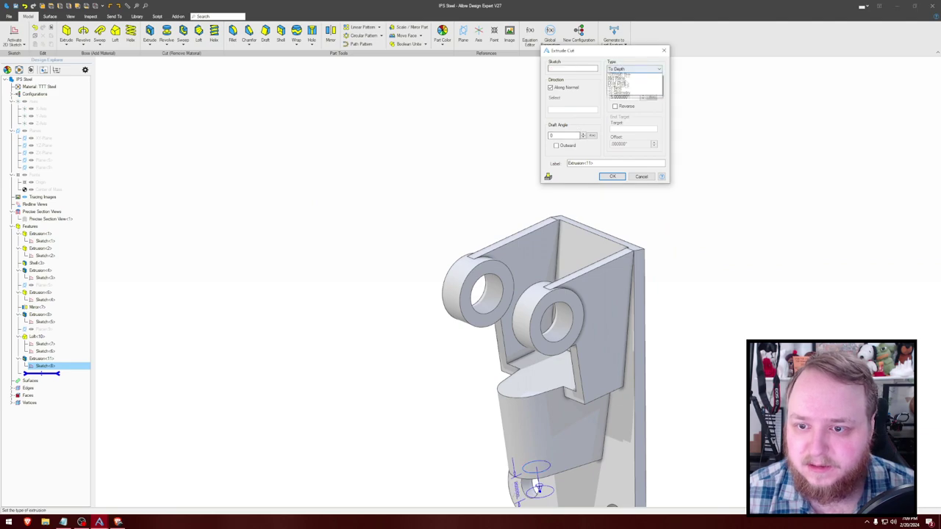
click(625, 98)
click(524, 375)
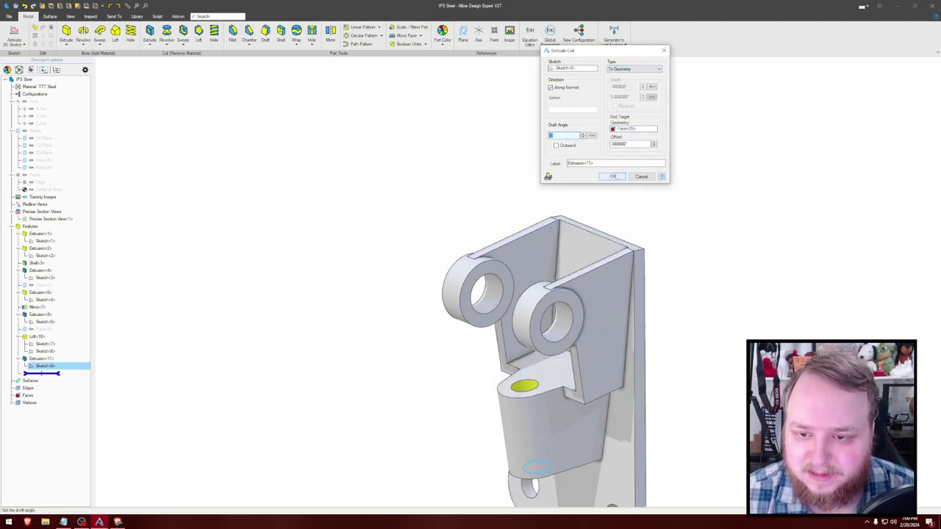
click(622, 178)
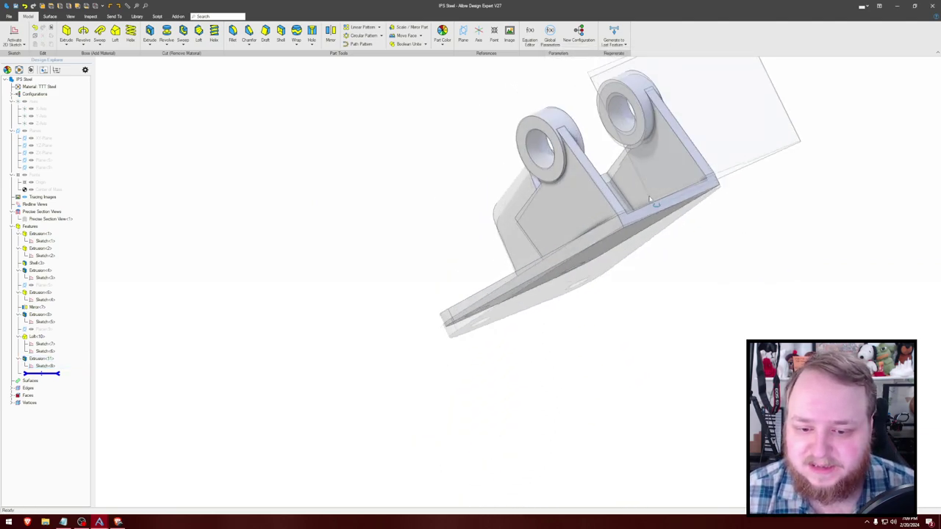
middle_drag(615, 136, 511, 300)
middle_drag(540, 217, 584, 118)
right_drag(584, 119, 583, 118)
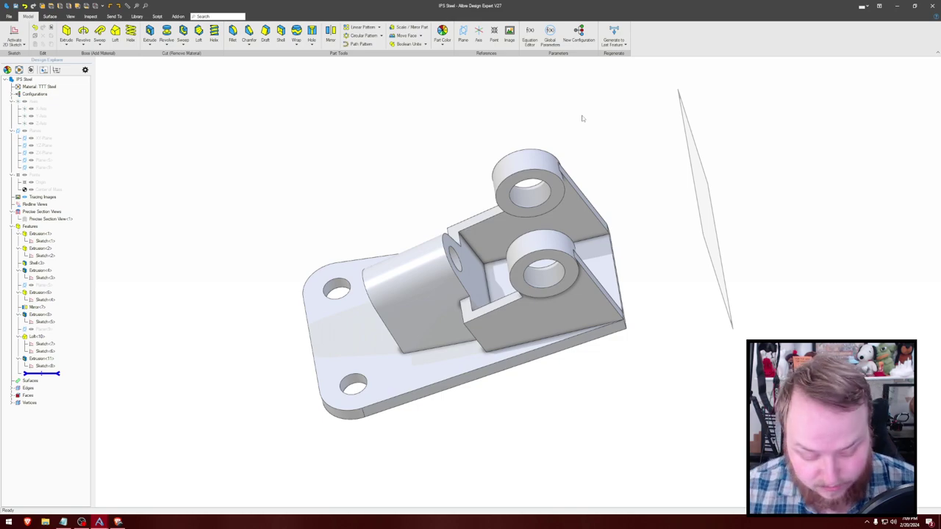
Step: Calculate the part's physical properties at High accuracy and close the results
key(p)
key(Return)
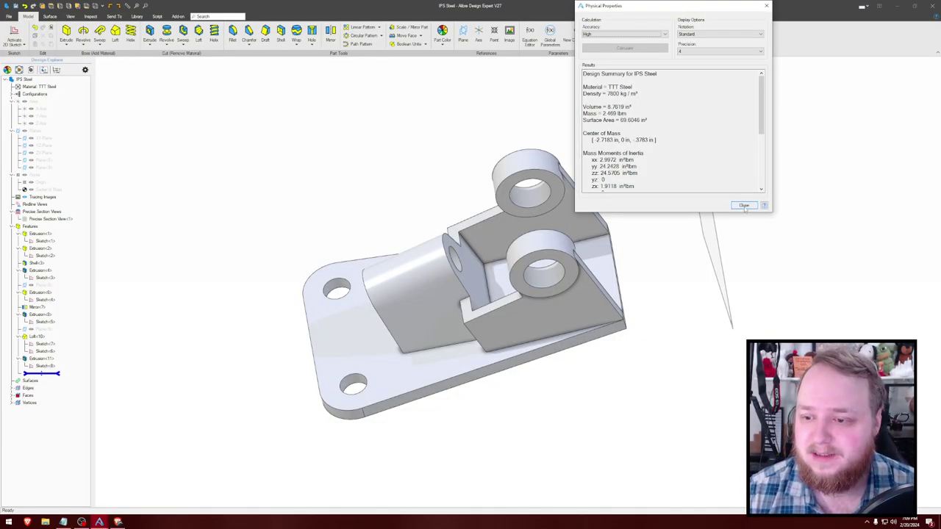
click(744, 205)
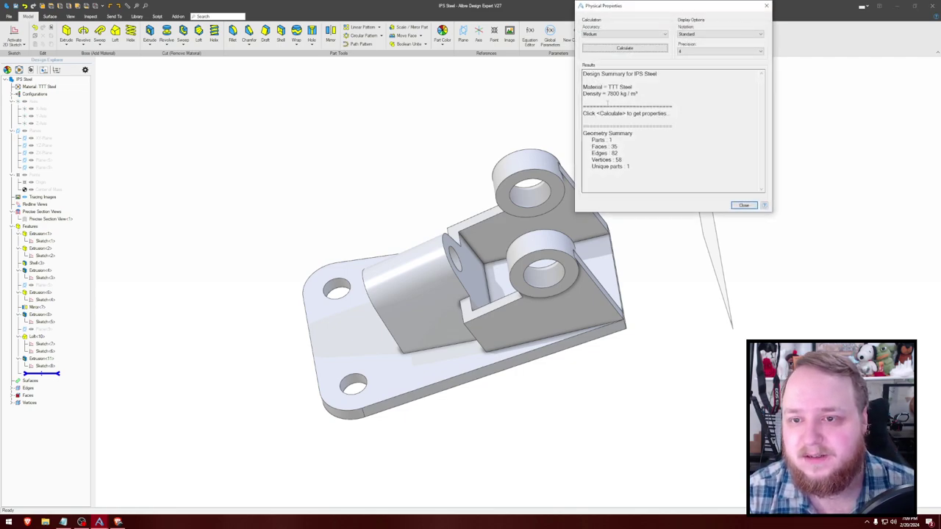
Step: Calculate the part's physical properties at Medium accuracy and again at Very High accuracy to read the mass
key(Return)
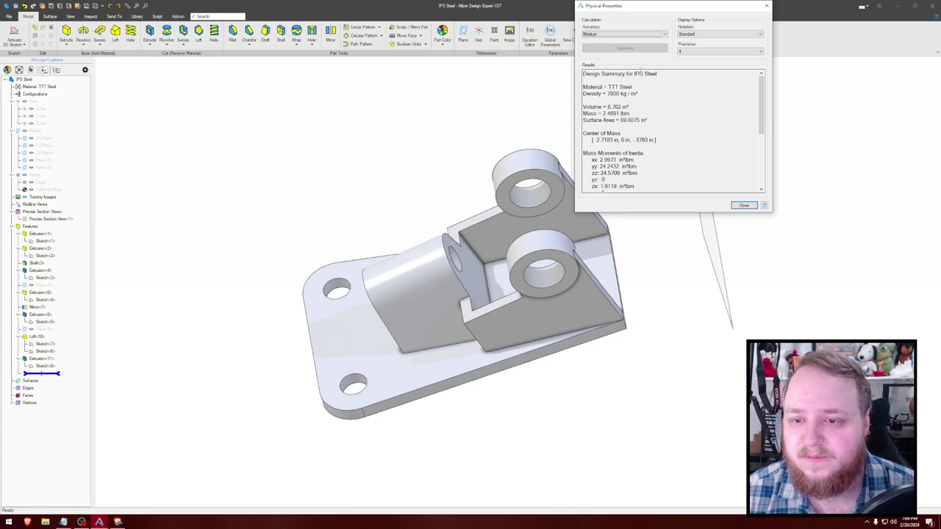
drag(647, 11, 446, 123)
click(413, 147)
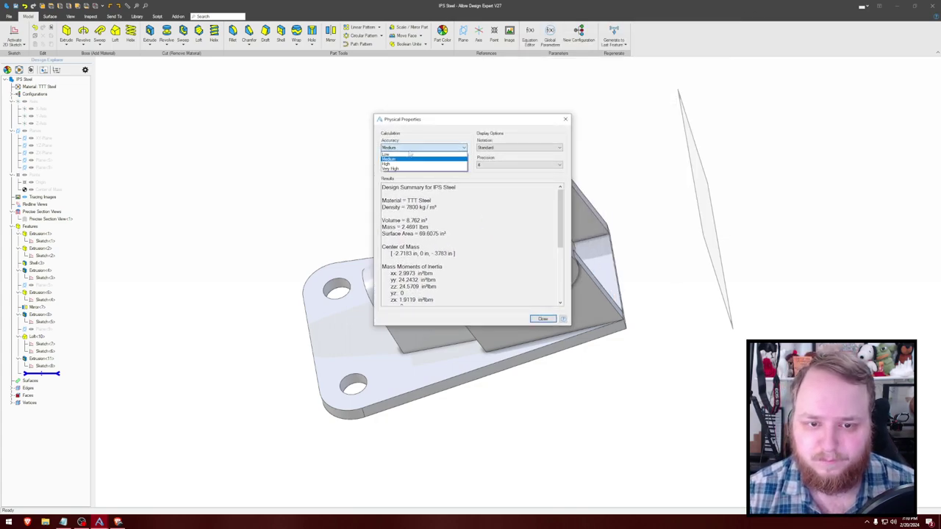
click(411, 170)
click(419, 162)
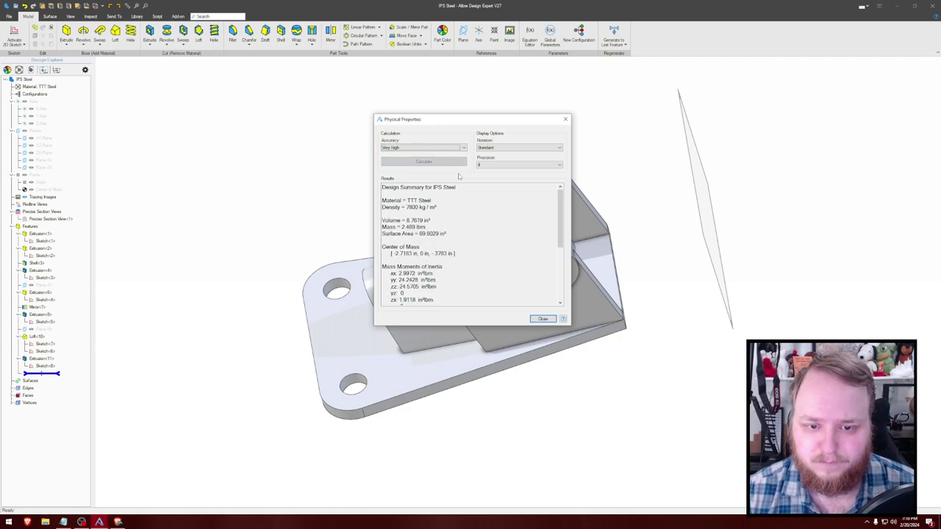
click(488, 166)
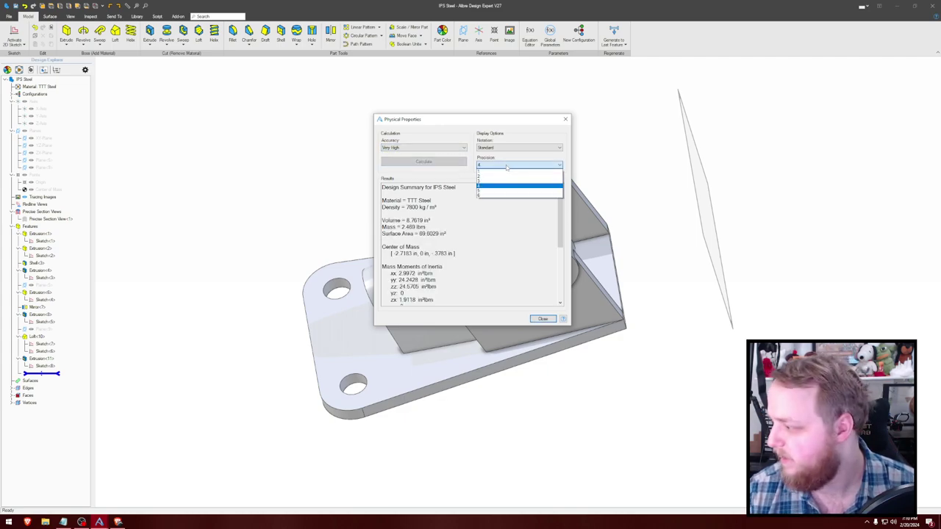
click(507, 167)
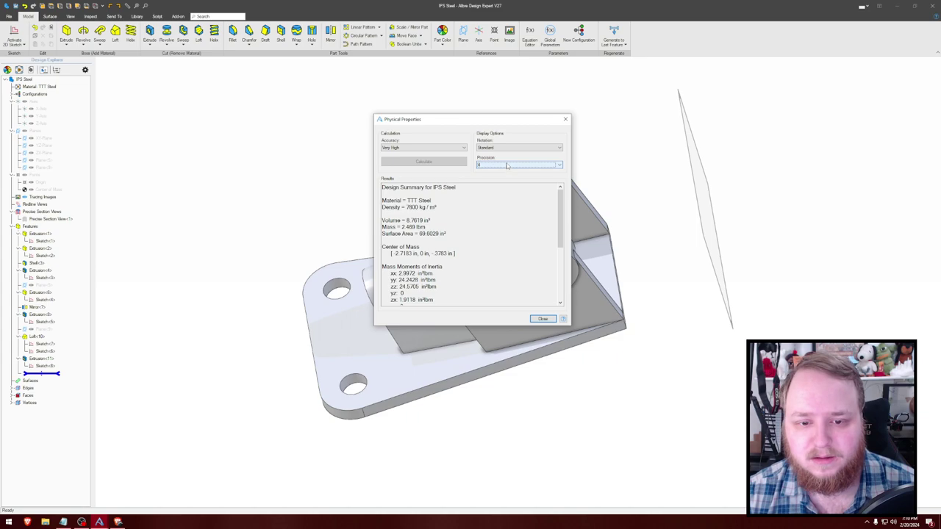
drag(493, 123, 461, 121)
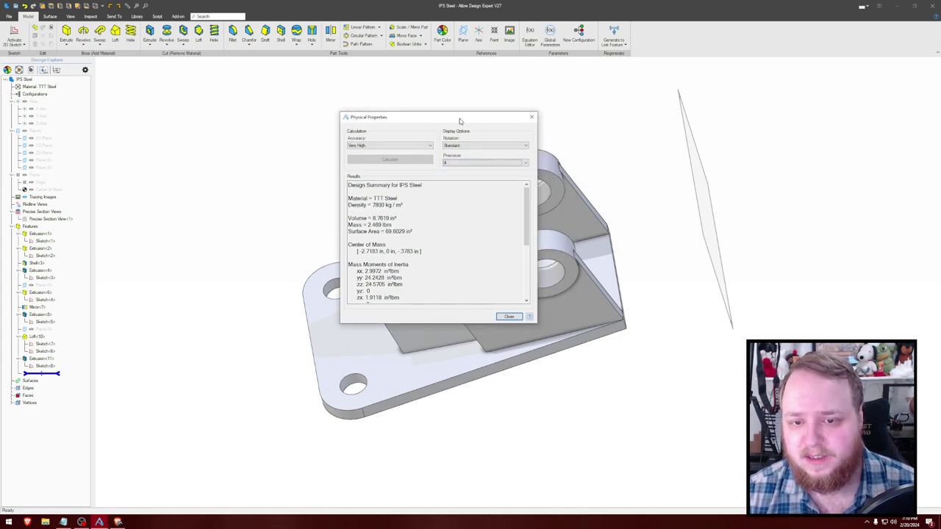
Step: Switch to the browser's Brace Plate challenge video, check the revealed answer, and return to close the part's physical properties
drag(484, 528, 453, 92)
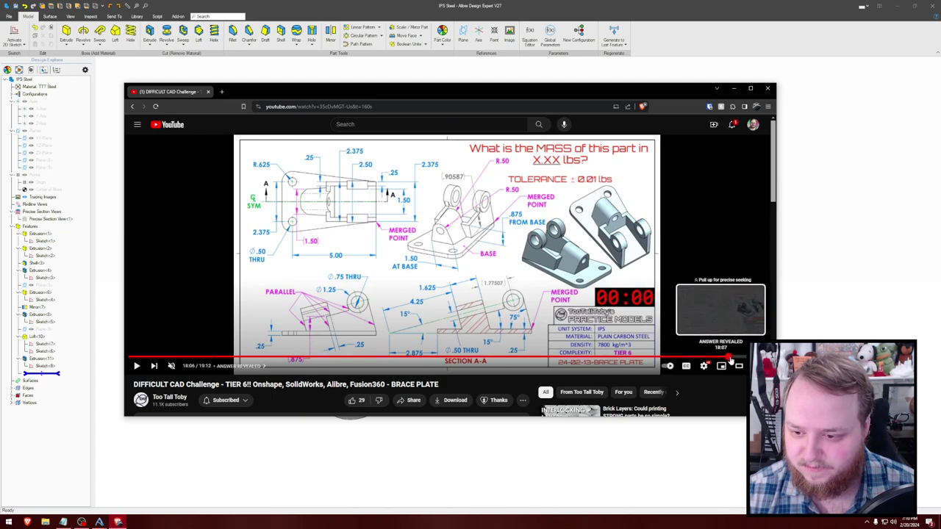
click(712, 359)
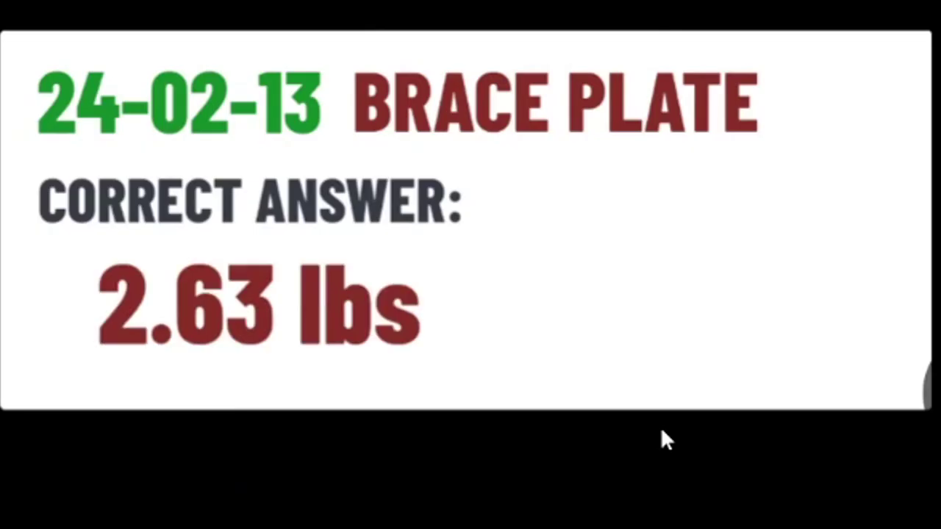
click(627, 215)
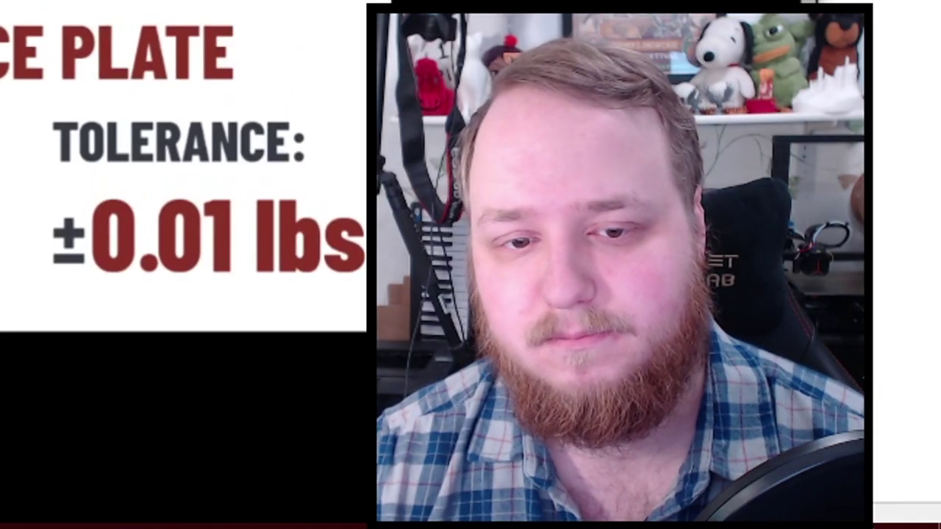
drag(706, 280, 940, 294)
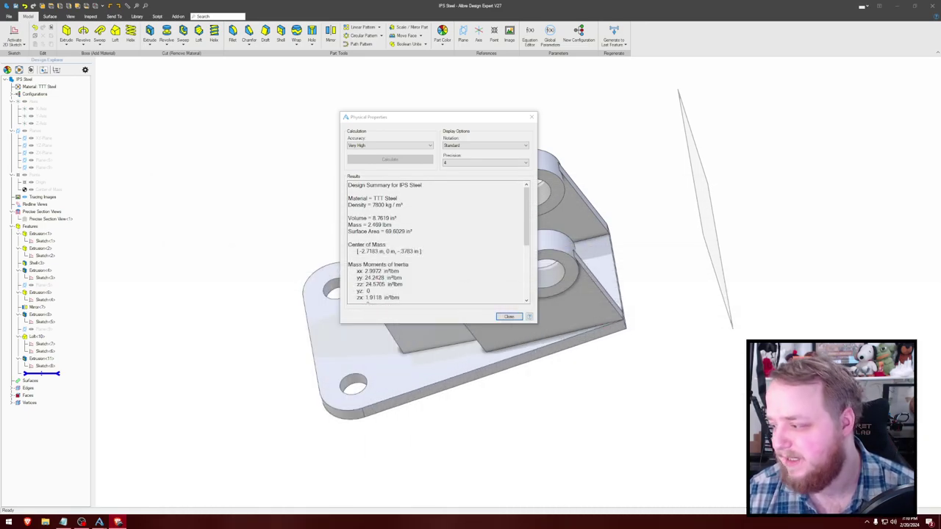
click(507, 317)
Step: Examine the brace plate from several sides and check the sketch of the 0.75-inch eye hole cut for modelling errors
right_drag(265, 152, 305, 173)
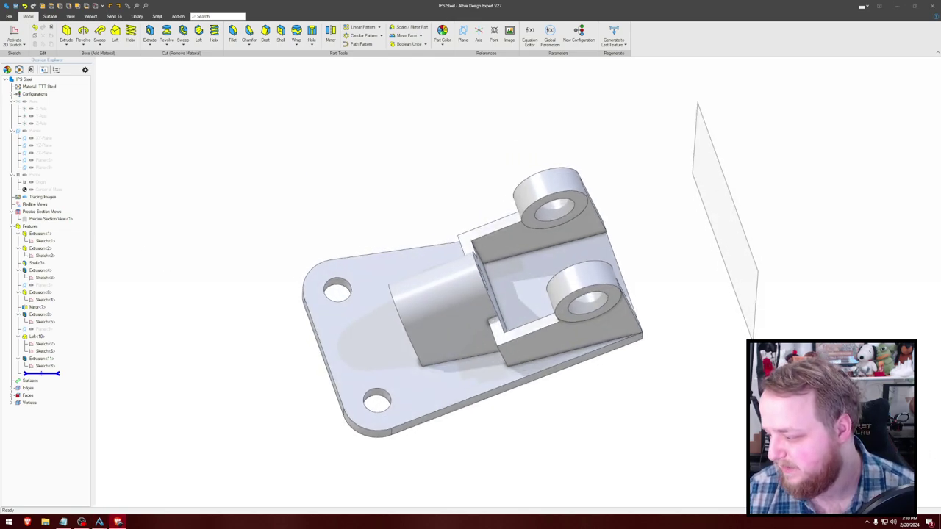
right_drag(709, 336, 733, 380)
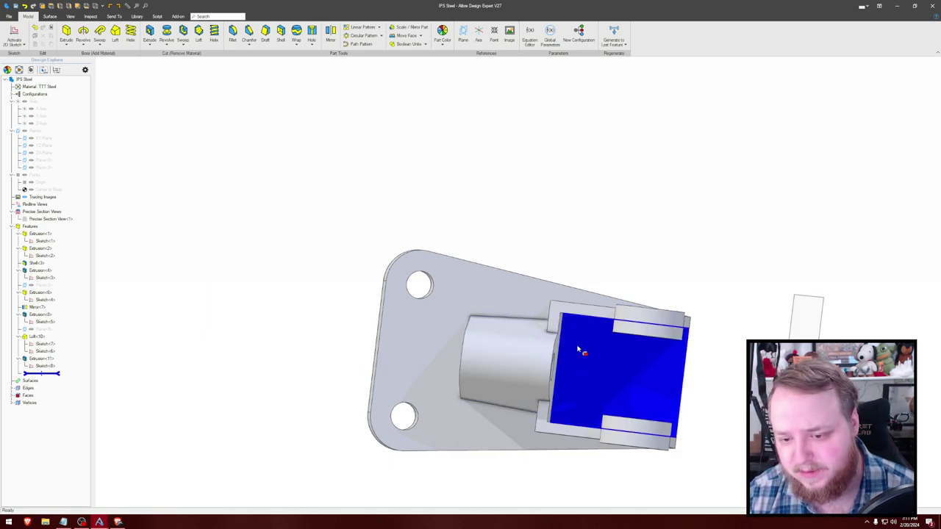
middle_drag(582, 351, 524, 337)
right_drag(537, 191, 373, 208)
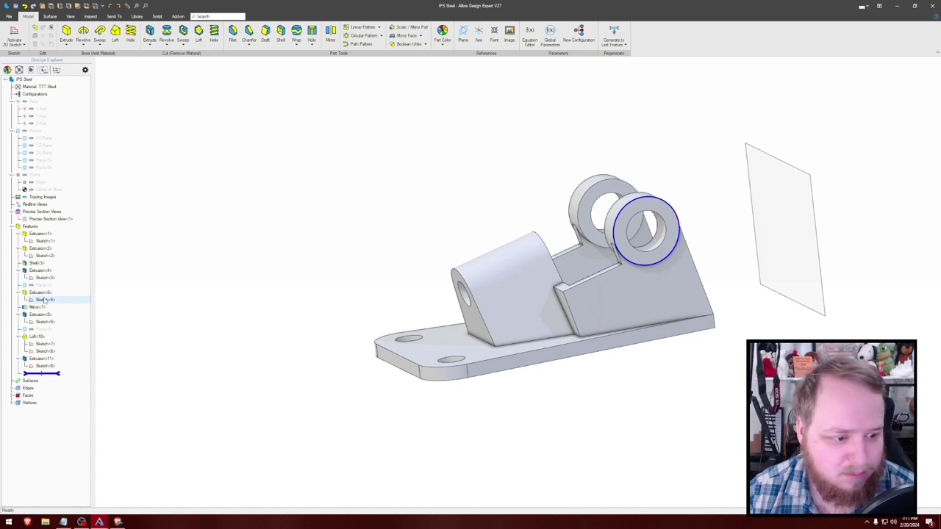
right_click(49, 322)
click(63, 327)
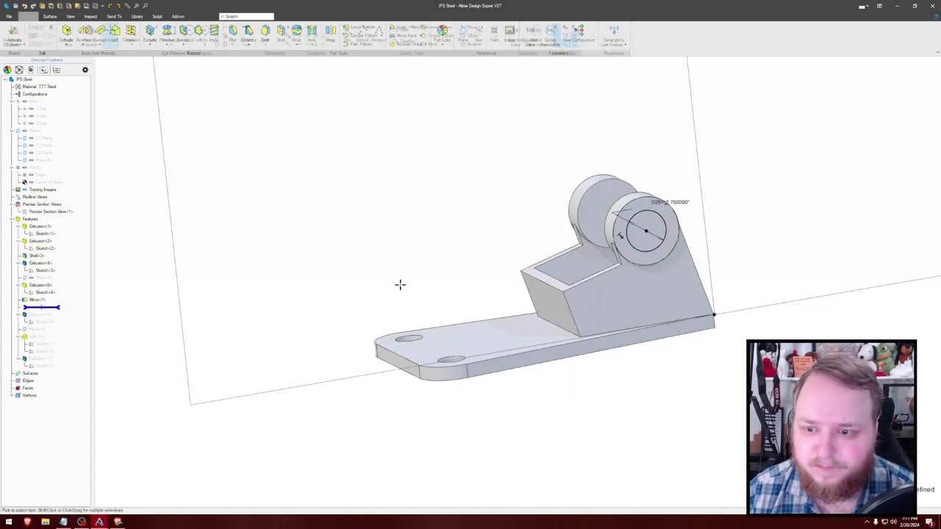
key(ctrl+k)
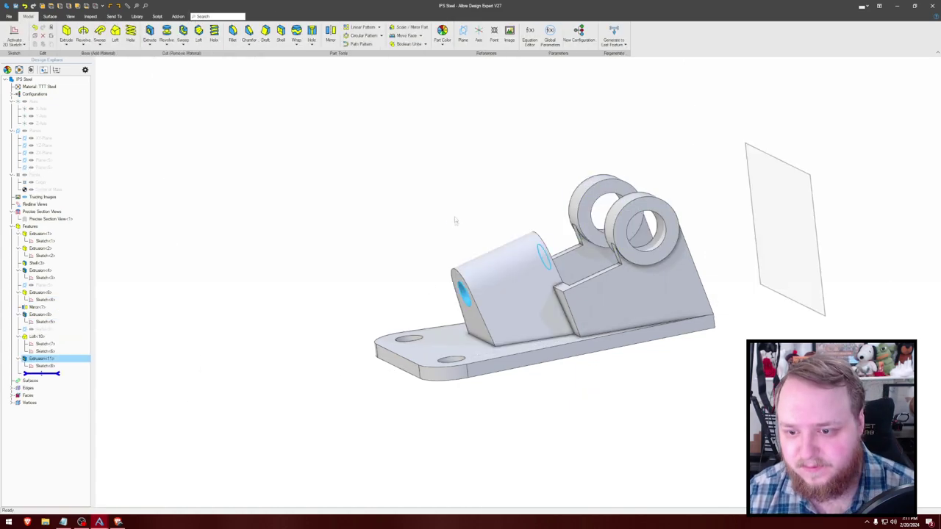
middle_drag(401, 176, 396, 167)
right_drag(397, 169, 403, 175)
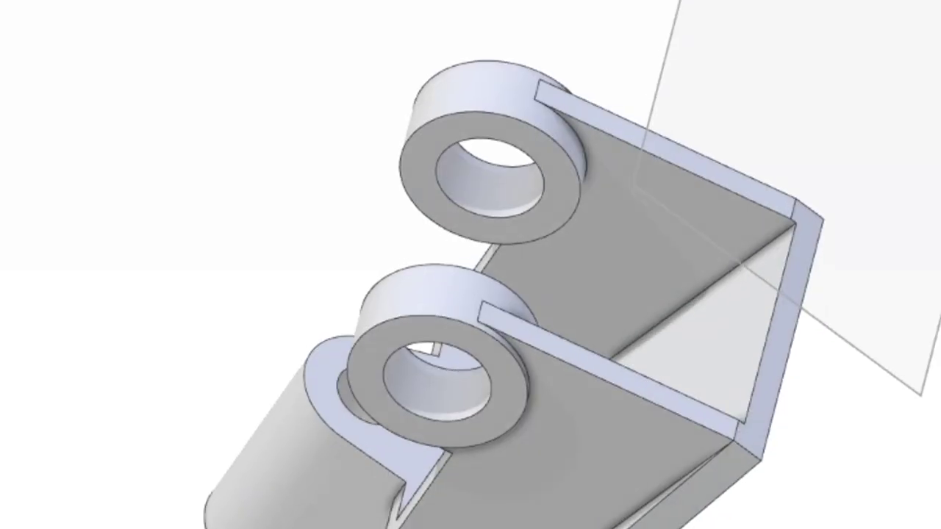
middle_drag(471, 264, 459, 216)
mouse_move(254, 254)
right_down()
mouse_move(260, 247)
mouse_move(254, 273)
mouse_move(283, 269)
mouse_move(264, 267)
right_up()
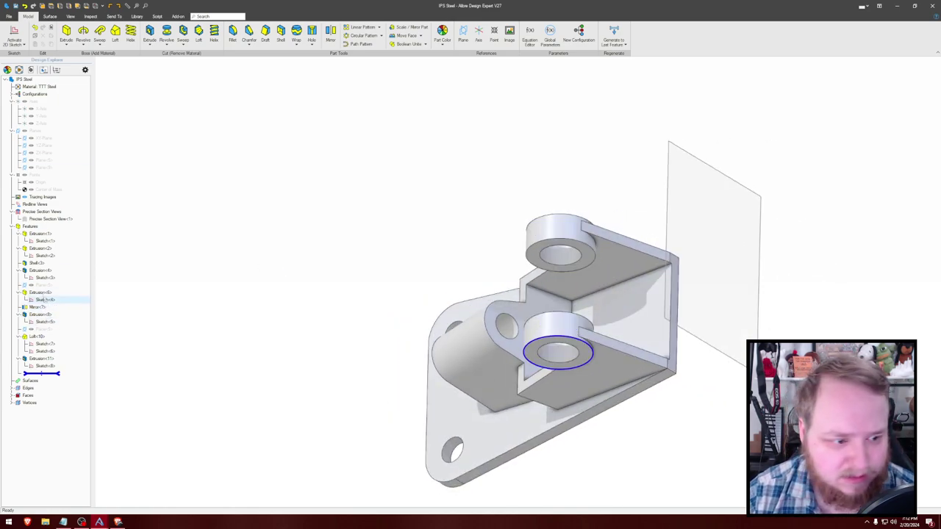
mouse_move(257, 196)
right_down()
mouse_move(269, 189)
mouse_move(259, 199)
right_up()
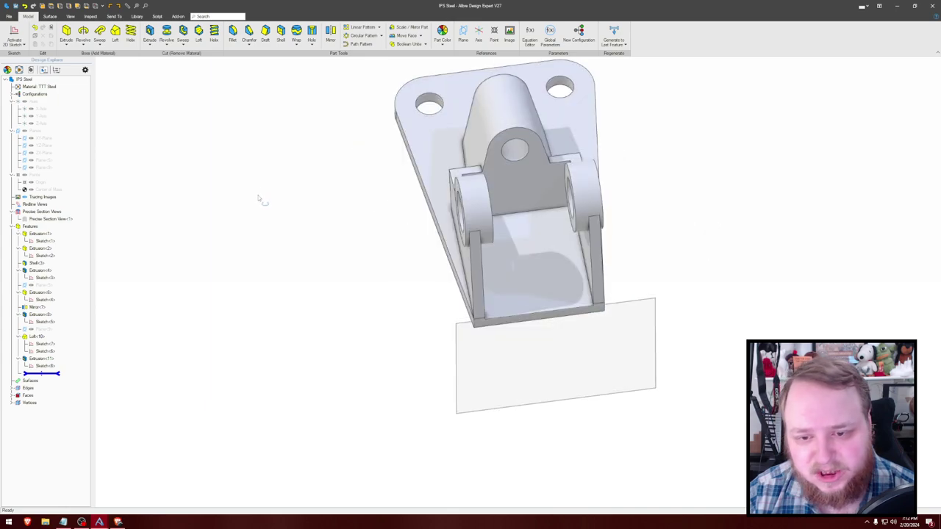
Step: Delete the shell and the cut that follows it, with the feature history rolled back to just after the second extrusion
right_click(47, 267)
click(62, 271)
right_drag(248, 187, 182, 174)
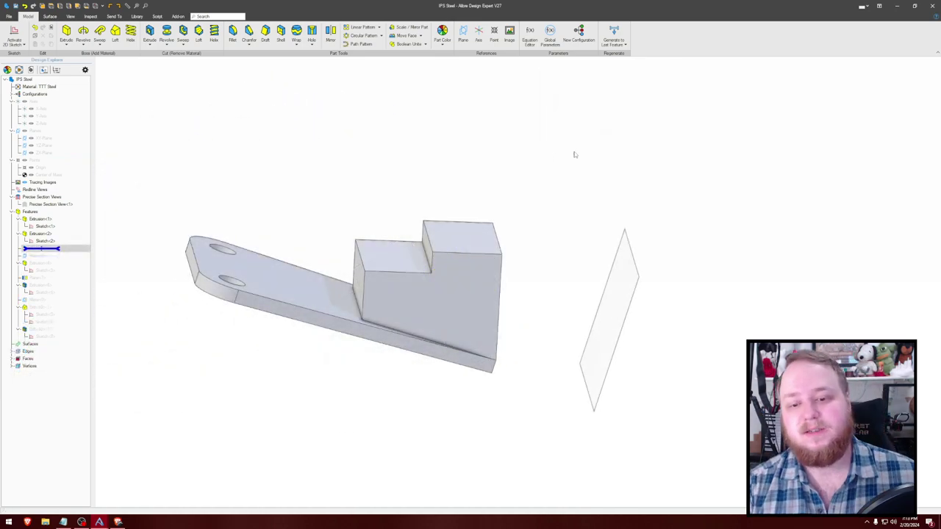
right_drag(575, 154, 447, 114)
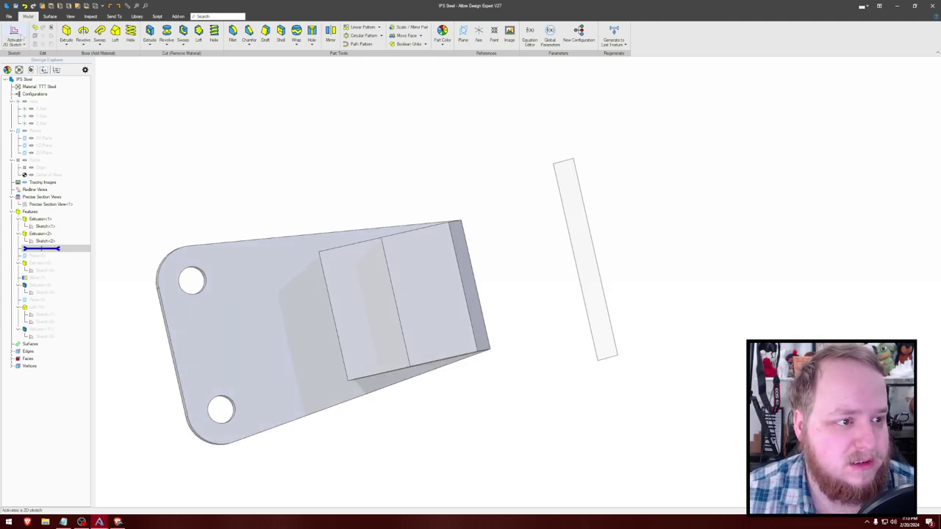
Step: Start a sketch on the block's end face and project that face and the neighbouring step face into it as reference figures
click(442, 278)
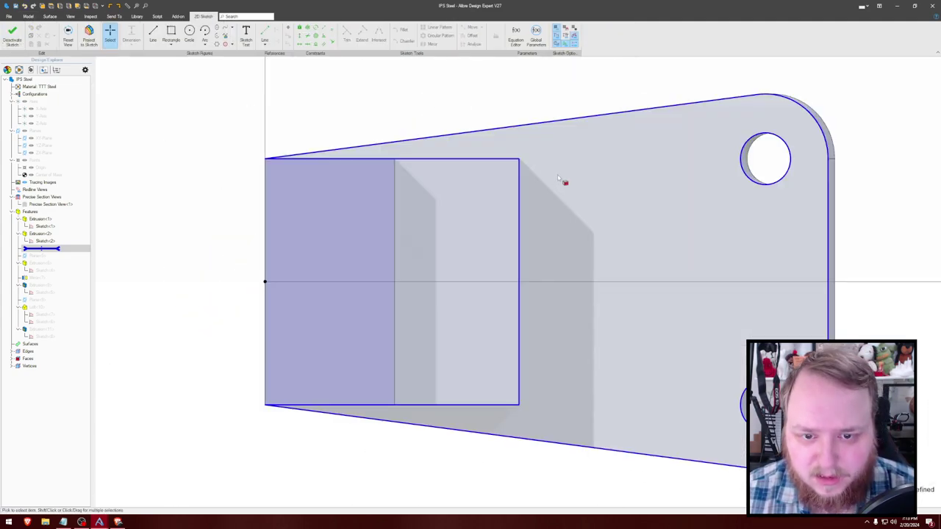
scroll(460, 150, down, 4)
middle_drag(336, 102, 387, 140)
key(p)
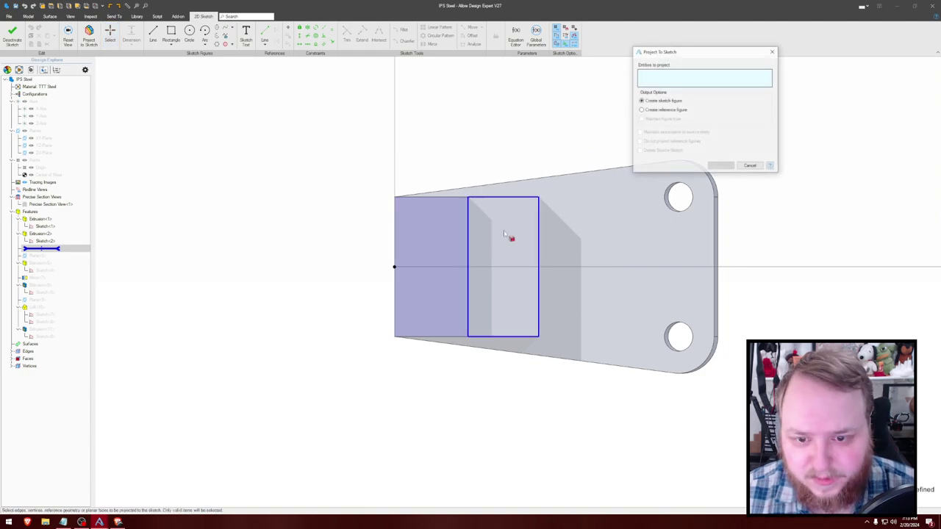
click(437, 233)
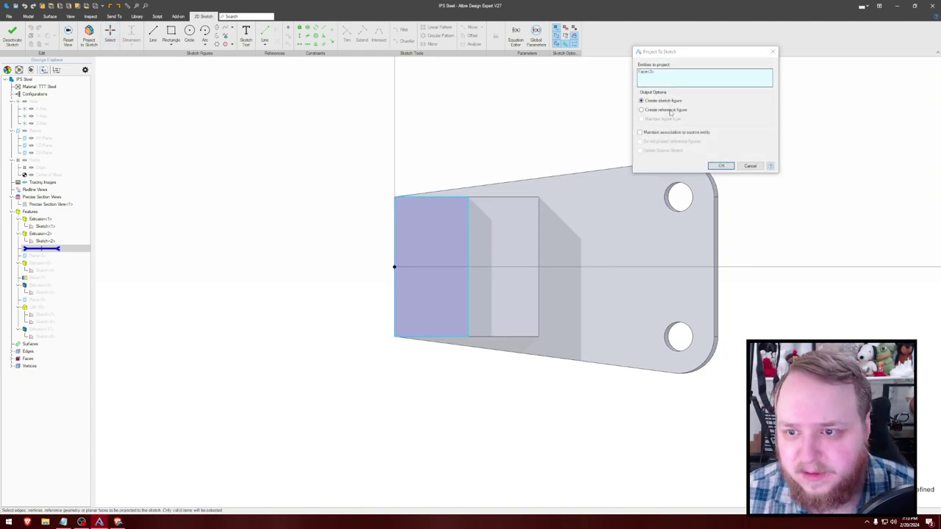
click(721, 166)
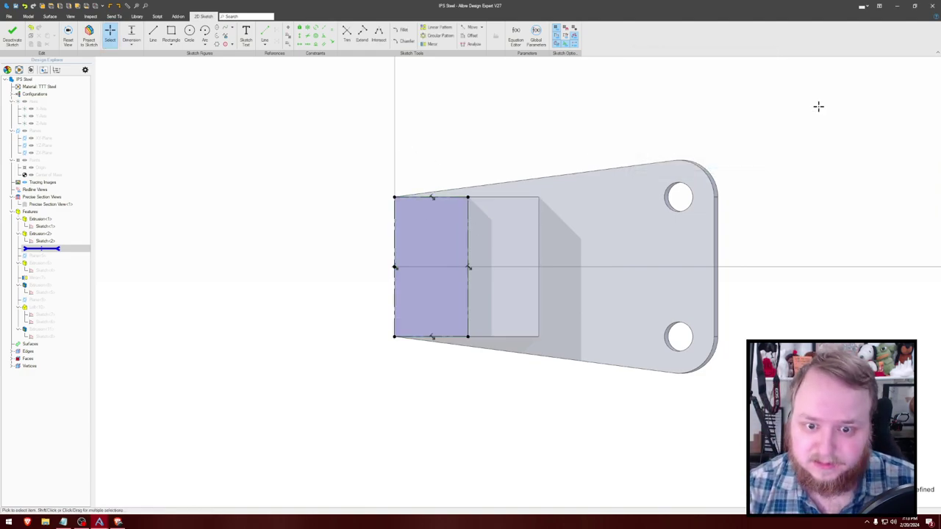
key(p)
click(659, 110)
click(722, 167)
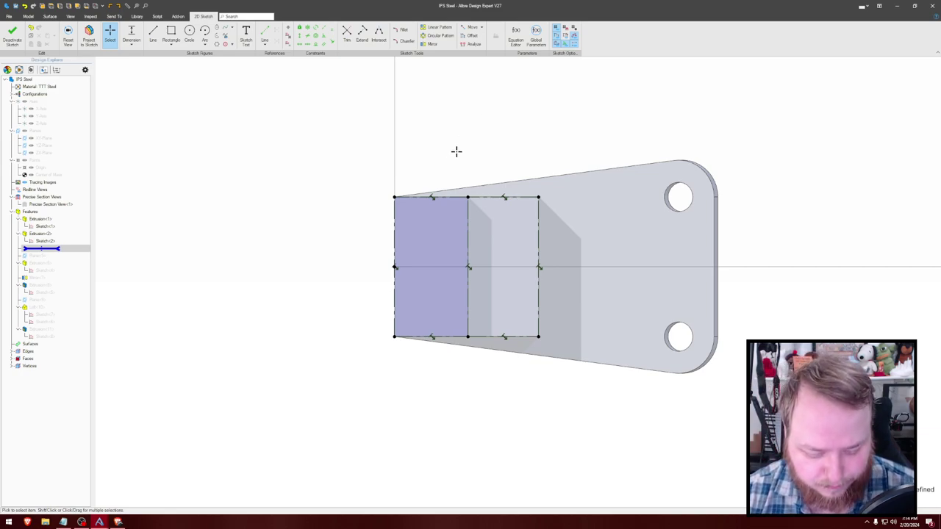
Step: Draw a rectangle centred on the origin and dimension it 0.25 inch inside the projected outline's far edge and side edge
click(394, 266)
click(279, 210)
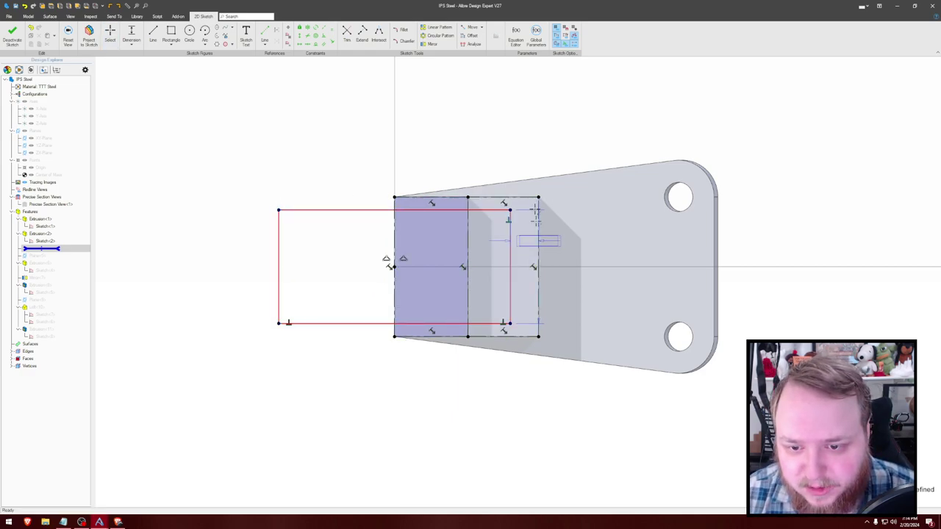
text(10)
key(Return)
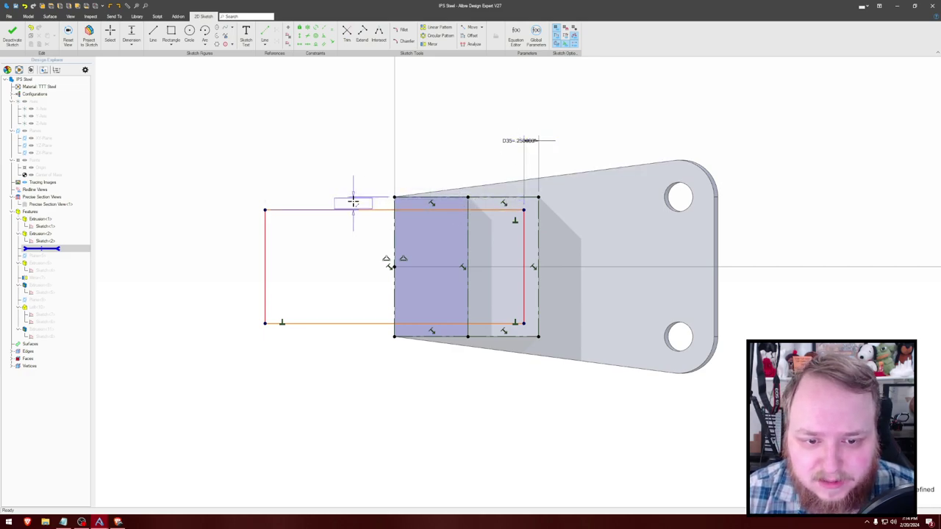
key(Return)
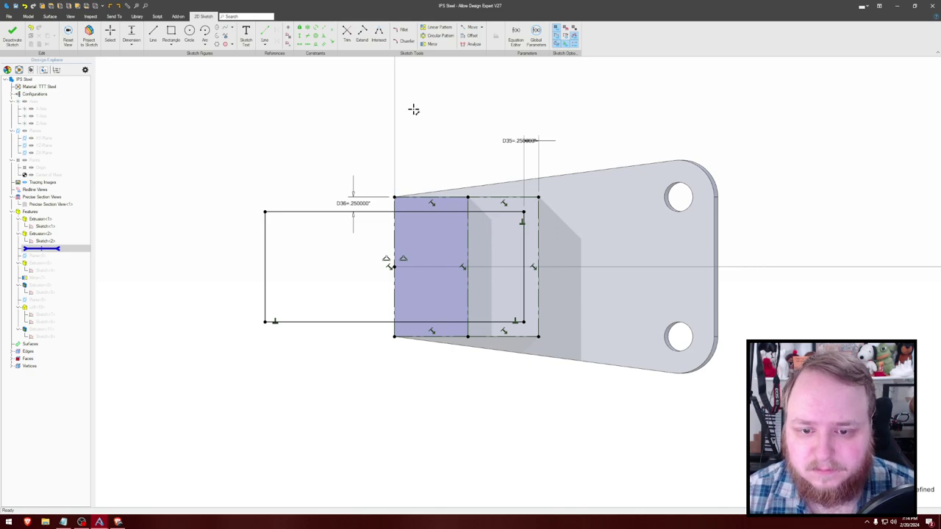
Step: Extrude-cut the rectangle through the block with type To Geometry, ending at the plate's face
key(x)
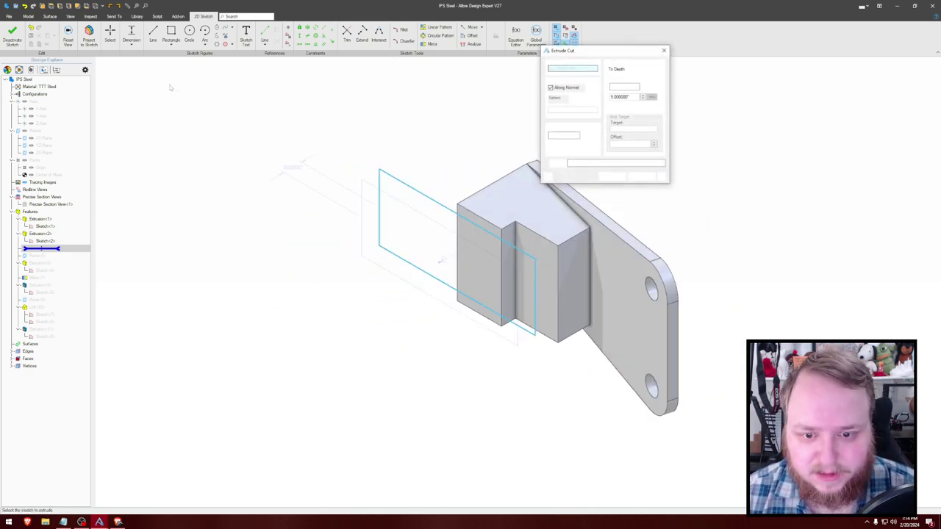
mouse_move(376, 85)
middle_down()
mouse_move(381, 109)
mouse_move(384, 96)
middle_up()
click(633, 69)
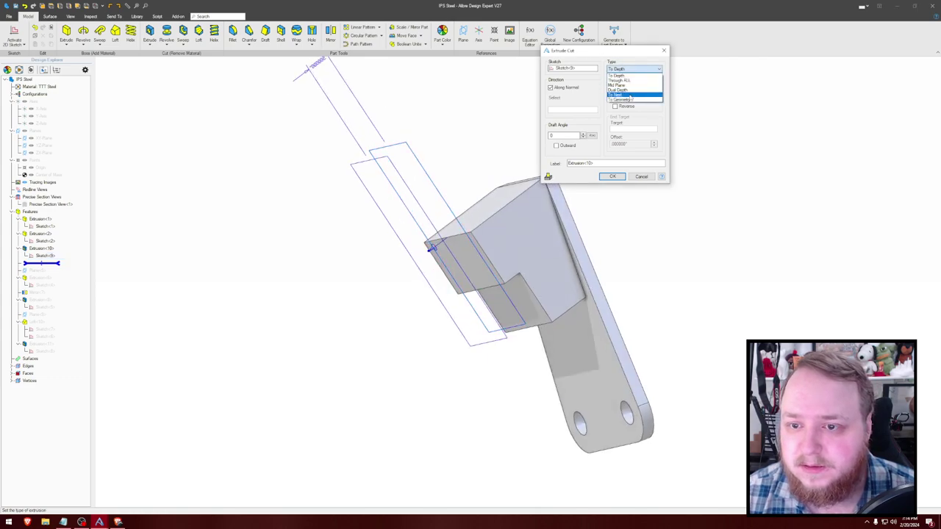
click(631, 95)
click(616, 106)
middle_drag(485, 82, 434, 95)
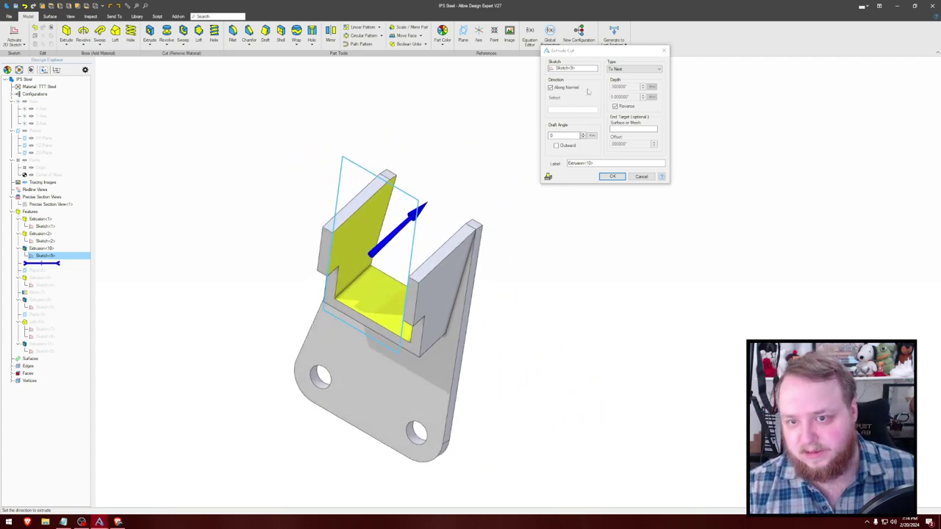
click(633, 68)
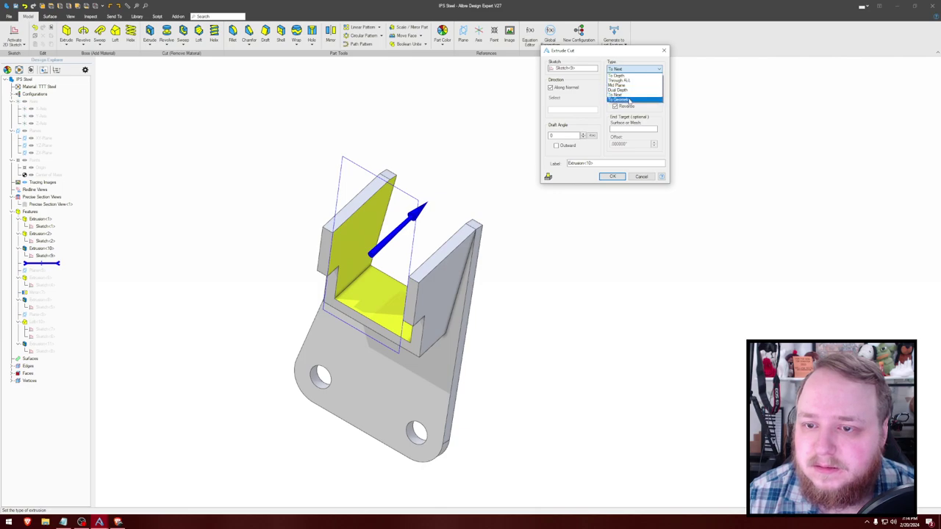
click(628, 99)
click(459, 338)
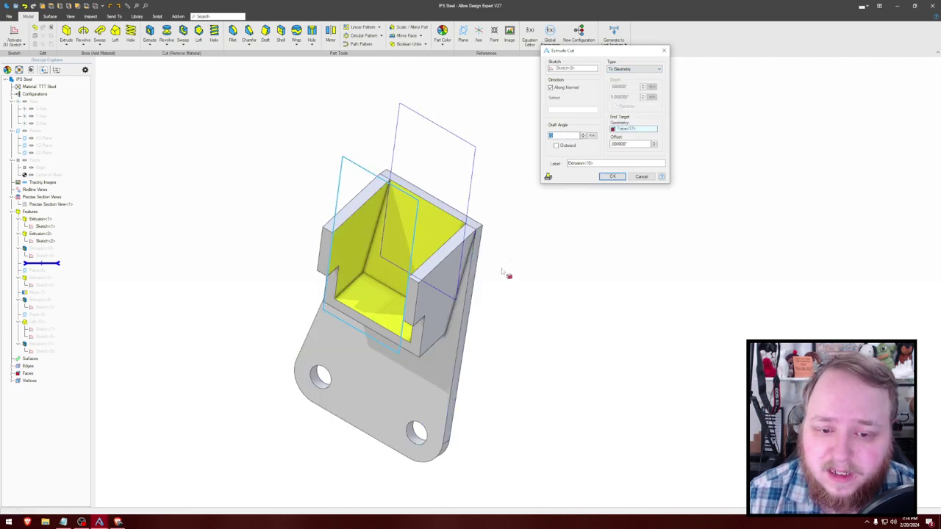
mouse_move(515, 118)
middle_down()
mouse_move(500, 109)
mouse_move(510, 118)
mouse_move(517, 109)
middle_up()
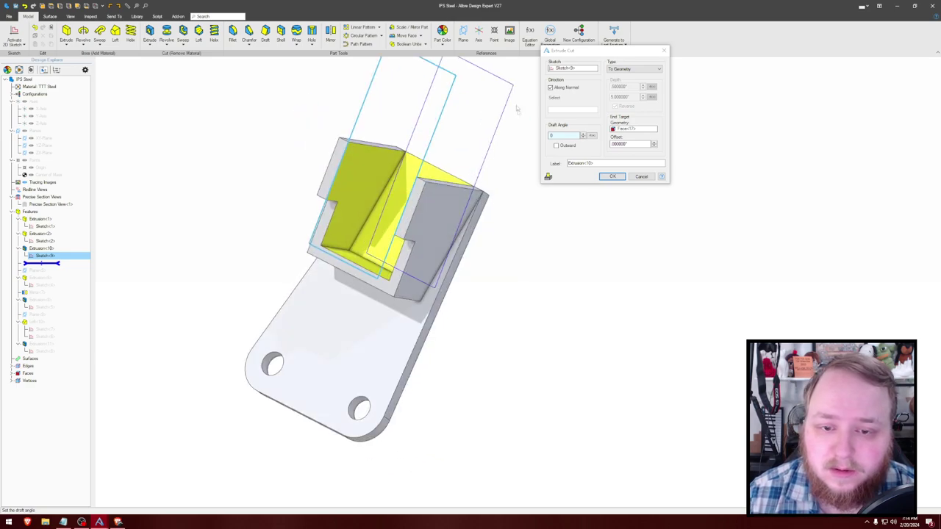
click(613, 177)
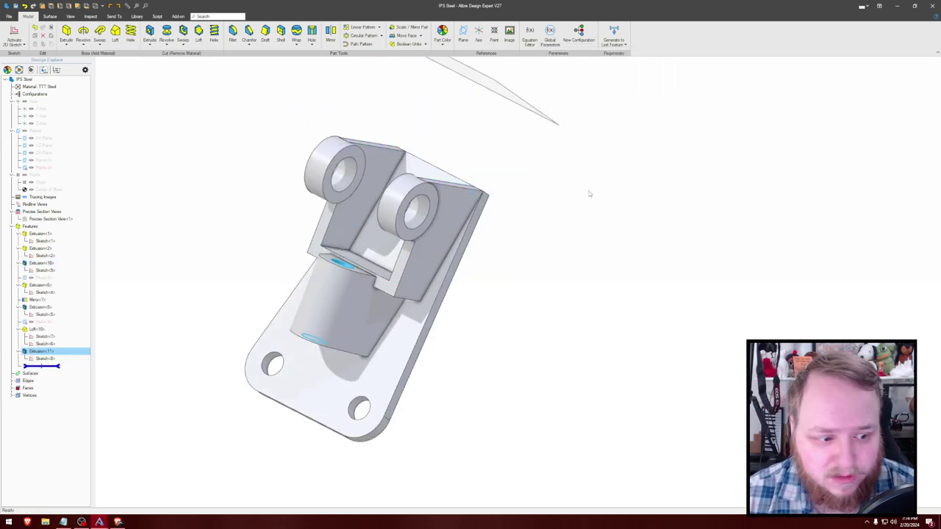
mouse_move(612, 191)
middle_down()
mouse_move(591, 176)
mouse_move(581, 185)
mouse_move(610, 183)
mouse_move(615, 198)
middle_up()
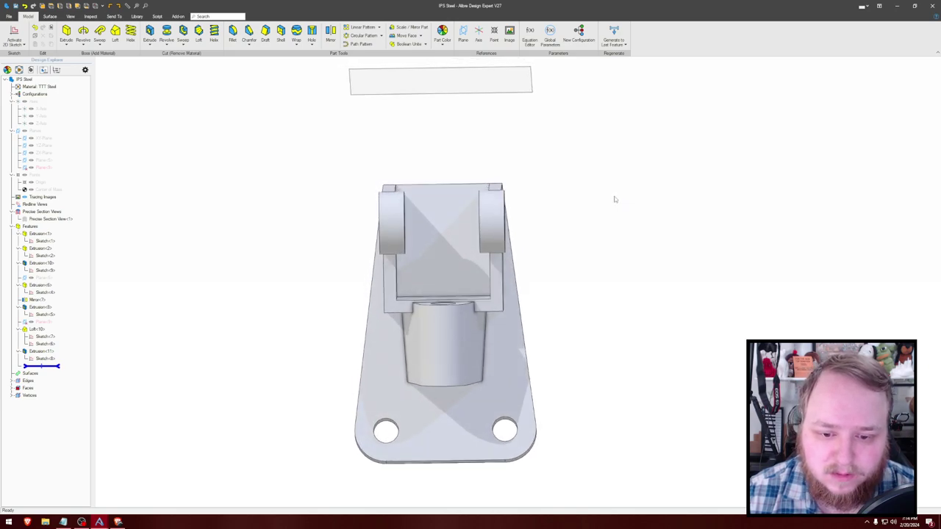
right_click(43, 323)
click(58, 327)
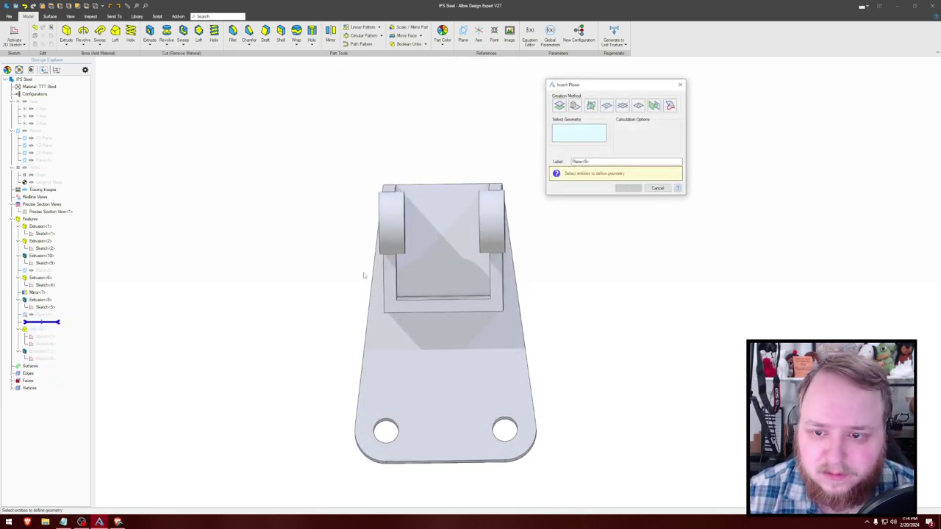
click(658, 188)
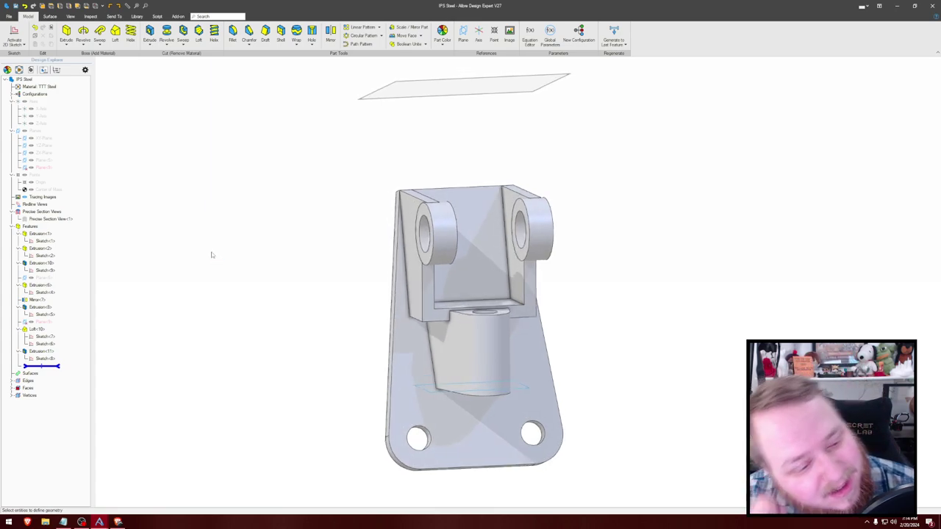
Step: Redefine the loft's failed reference plane from the pocket's floor face with a reversed offset of 1.625 inches
right_click(57, 321)
click(75, 328)
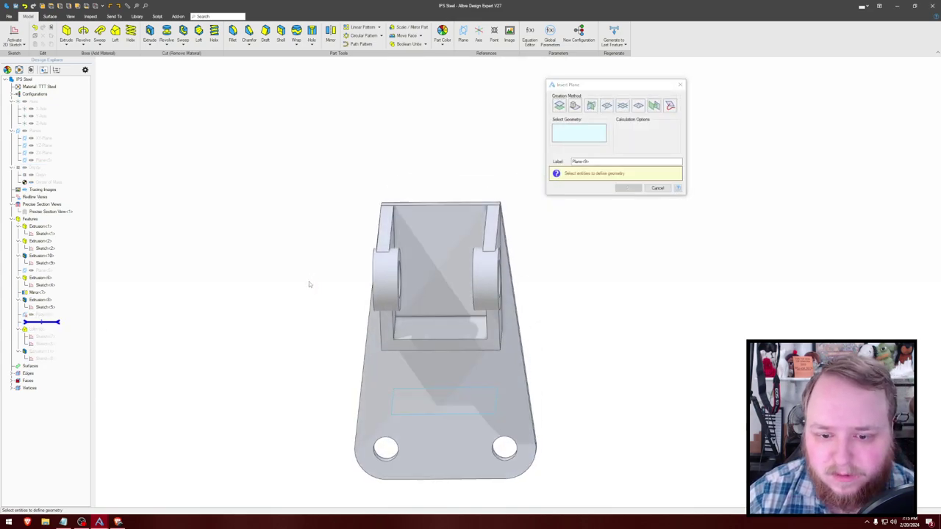
click(437, 336)
middle_drag(622, 273, 657, 249)
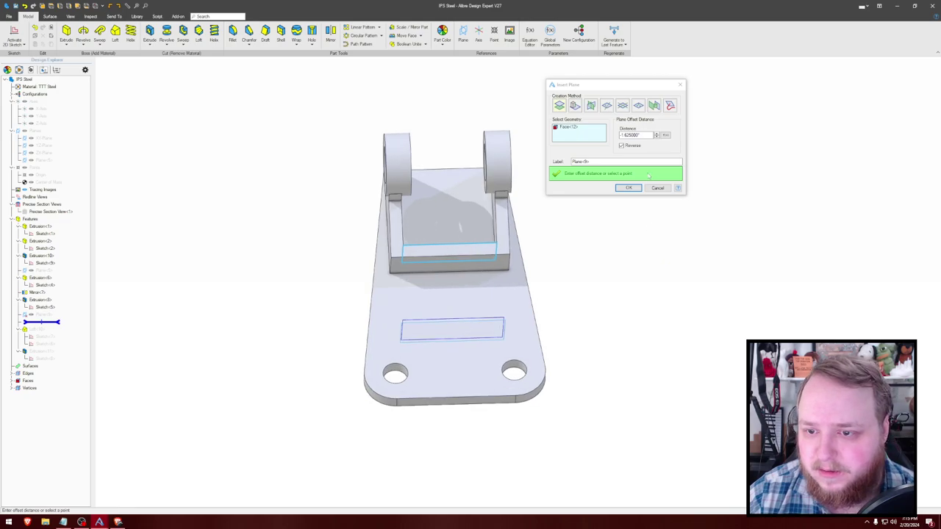
click(628, 188)
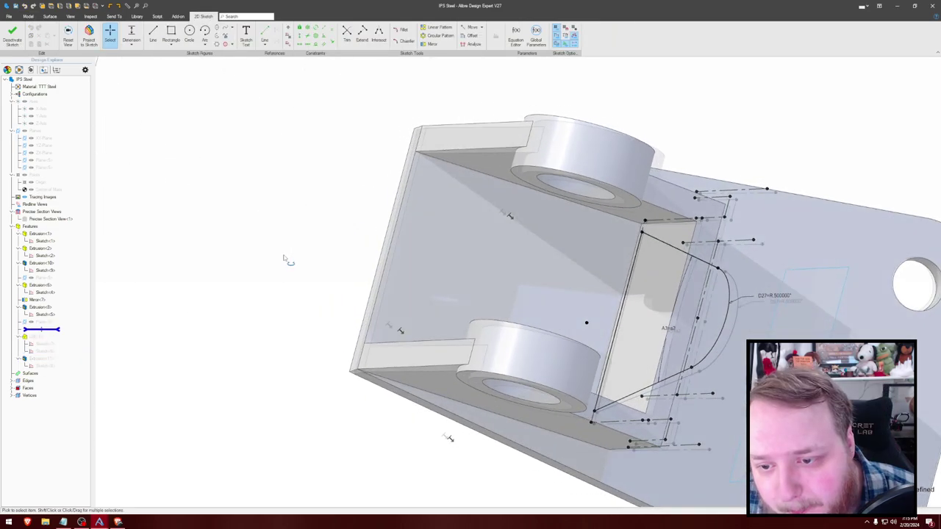
Step: Check the loft's upper profile sketch, close it, and delete the loft together with that sketch while keeping the lower profile
mouse_move(288, 261)
middle_down()
mouse_move(189, 200)
mouse_move(155, 196)
middle_up()
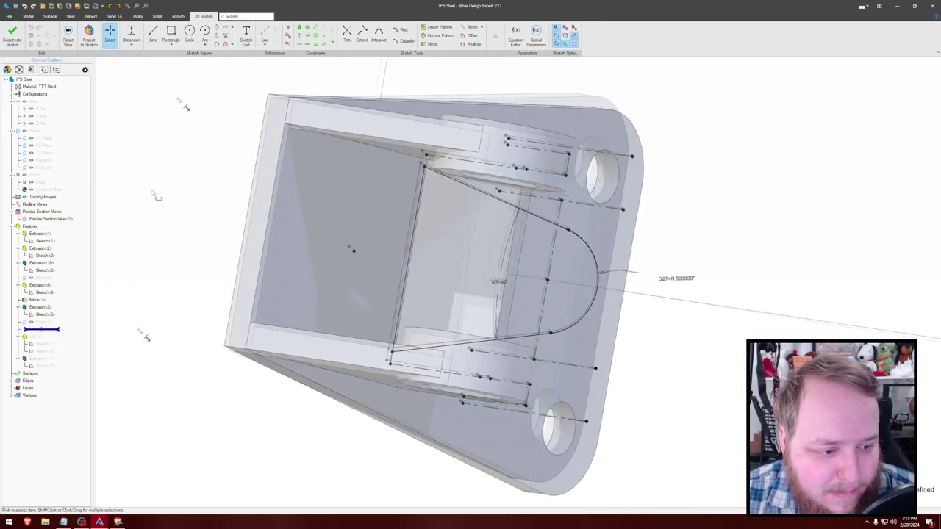
click(16, 36)
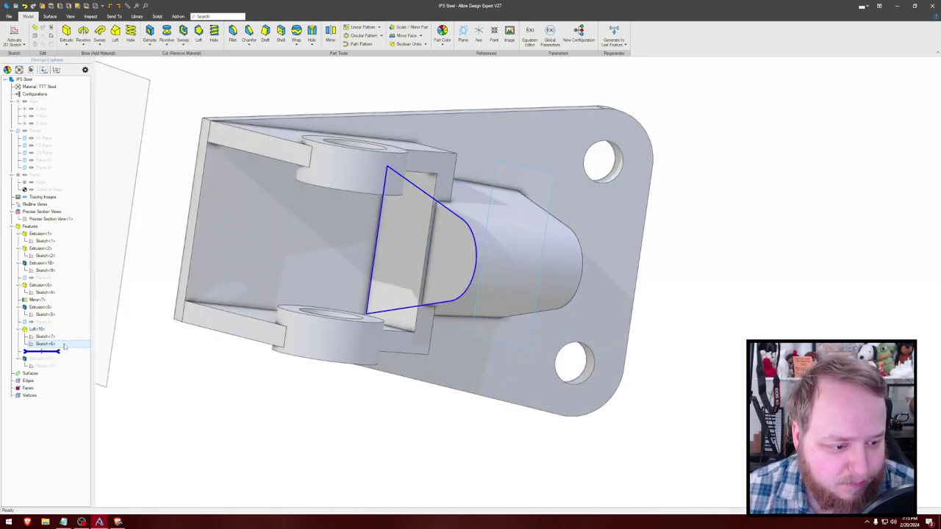
right_click(64, 346)
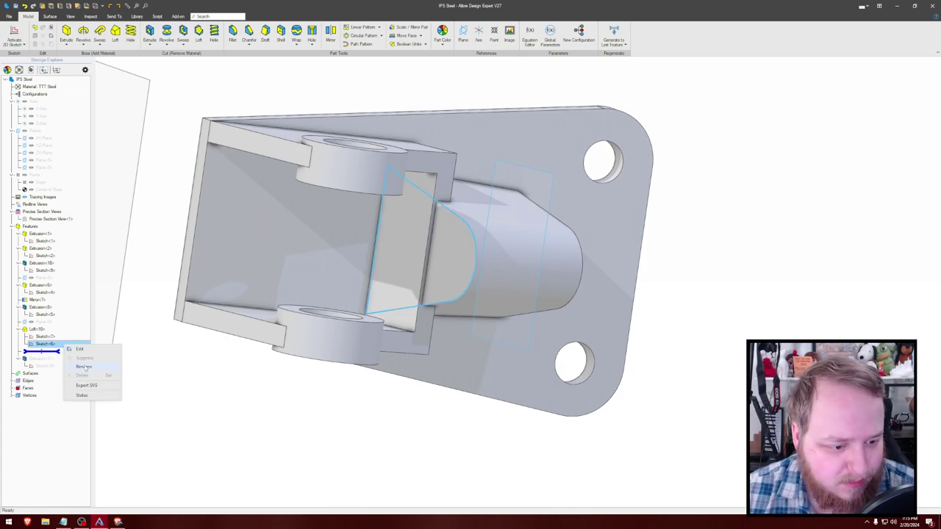
click(127, 307)
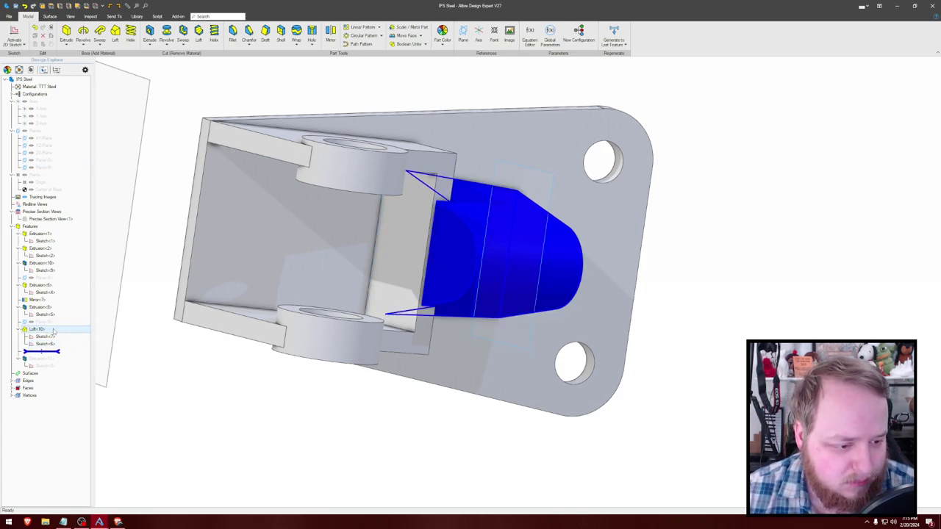
drag(44, 351, 61, 337)
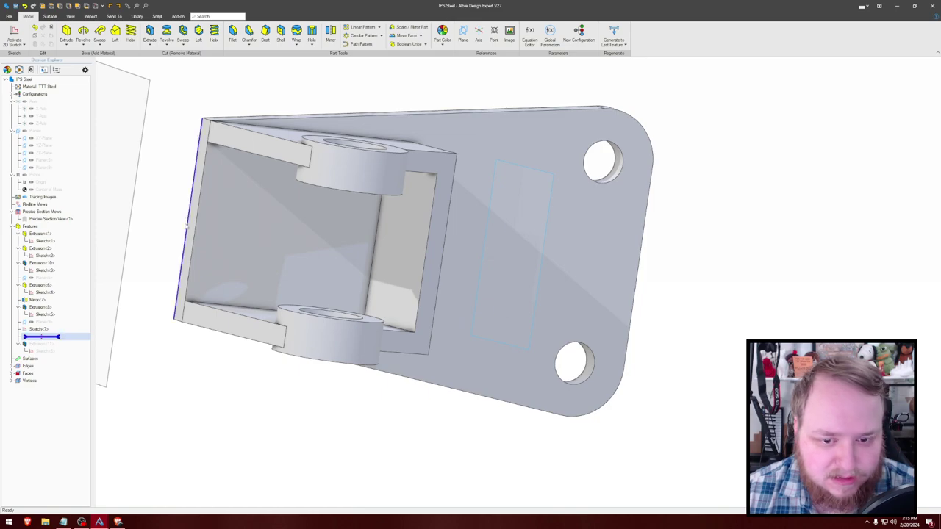
Step: Start a sketch on the pocket's floor face and project the outer faces of both eye lugs as associated reference figures
middle_drag(282, 97, 230, 108)
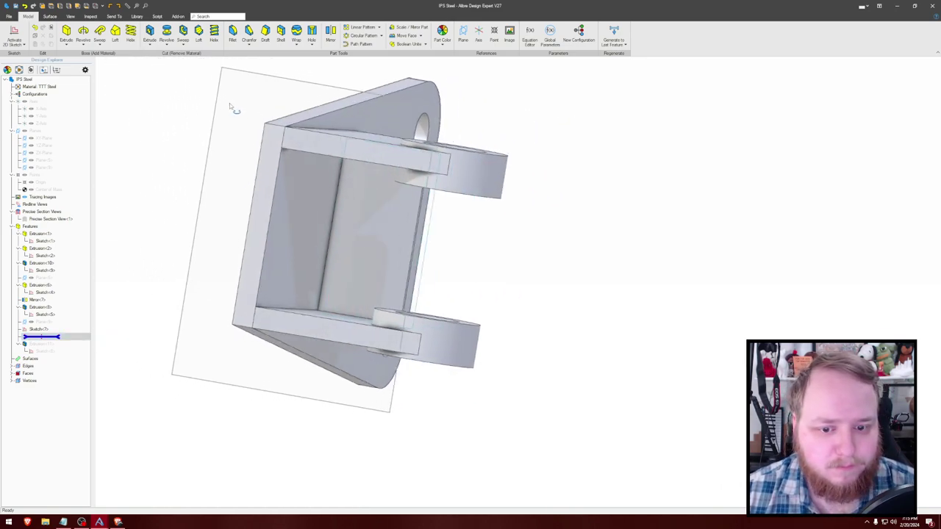
click(332, 223)
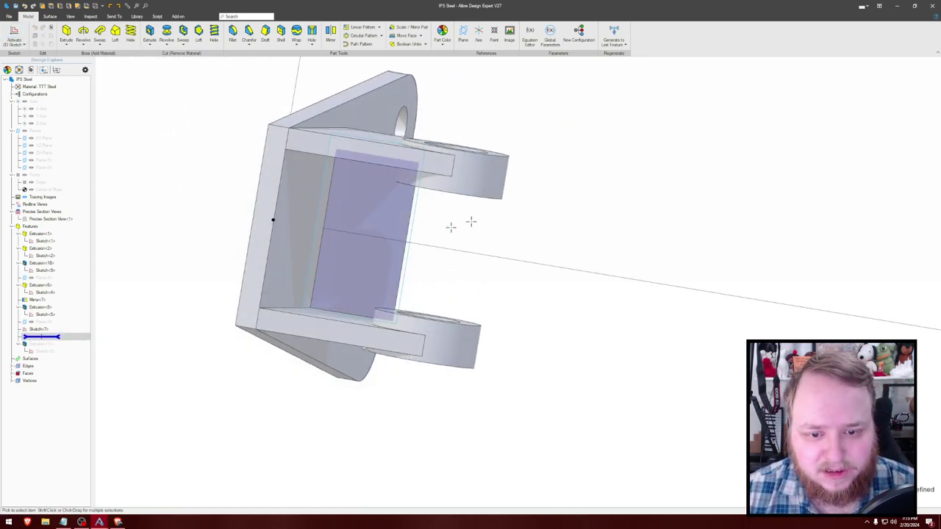
key(p)
click(490, 187)
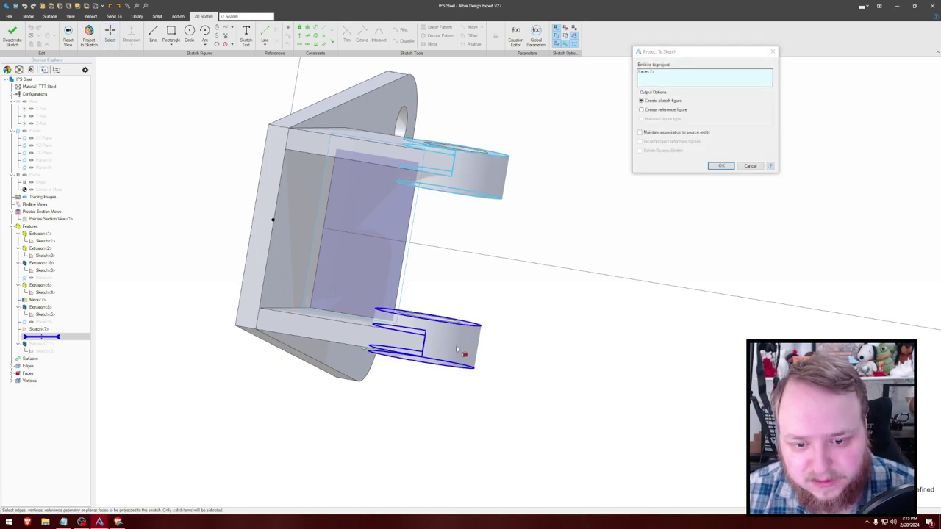
click(464, 355)
click(715, 167)
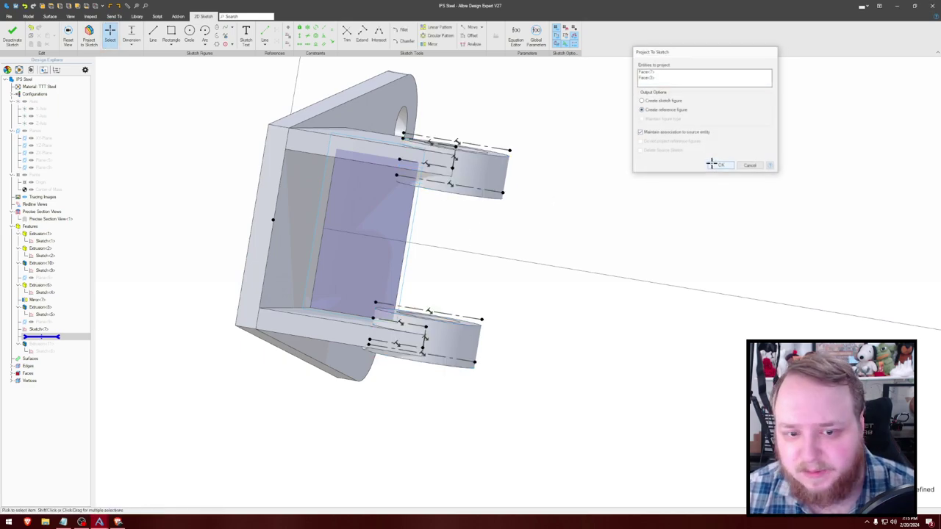
Step: Project the pocket floor's edge next to the plate into the sketch as a reference figure
key(p)
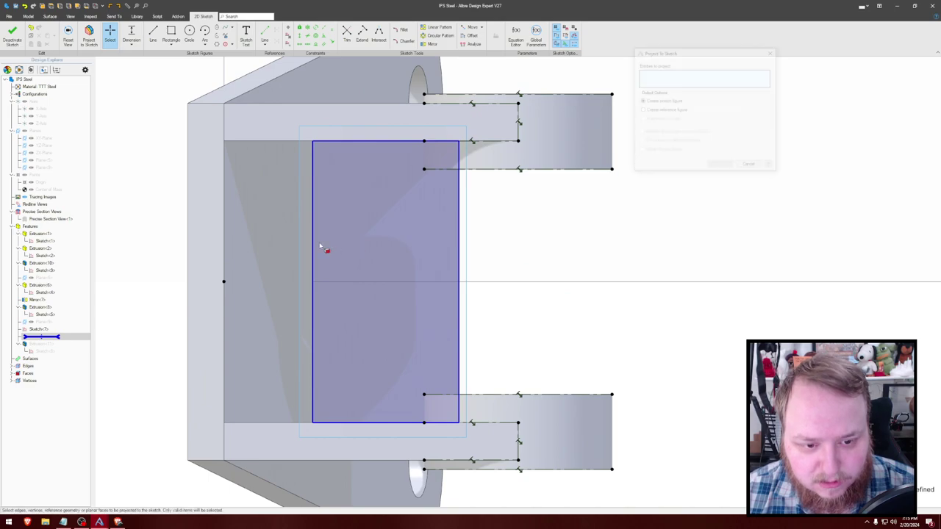
click(314, 247)
click(642, 109)
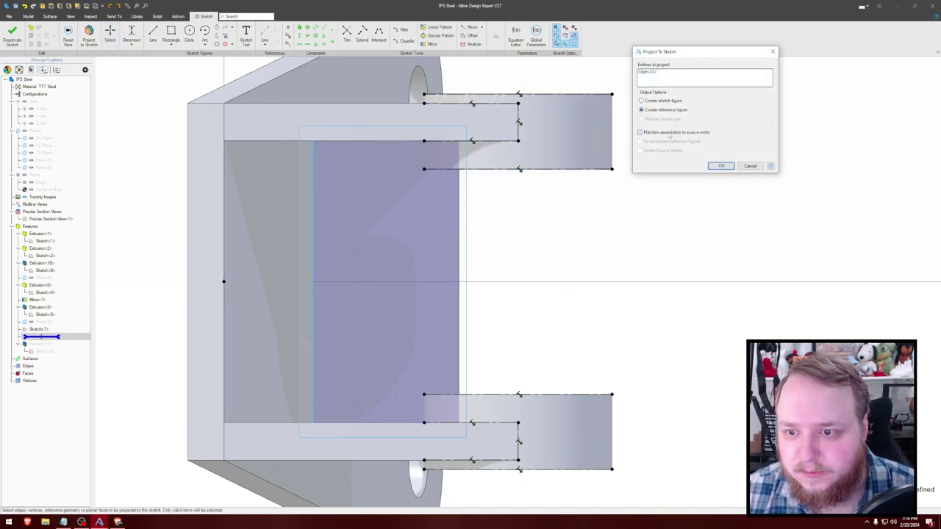
click(721, 166)
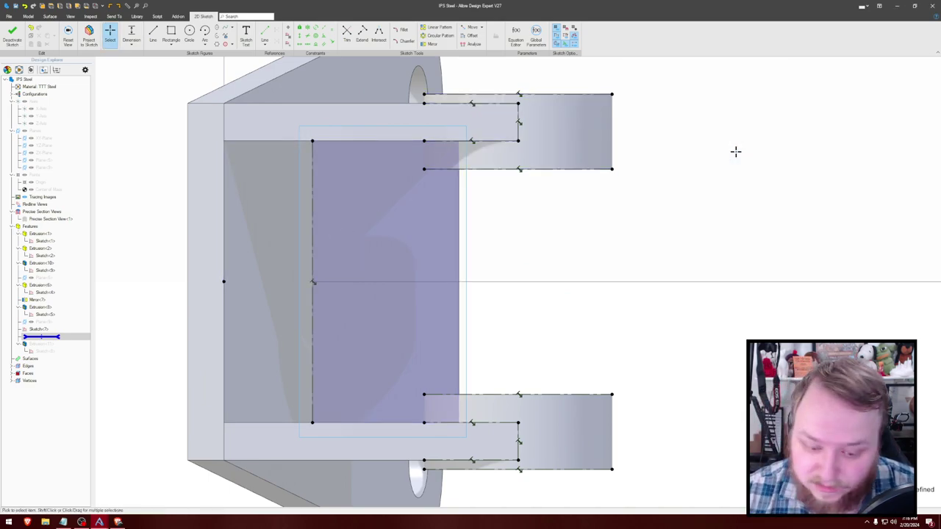
Step: Draw a vertical reference line connecting the midpoints of the two eye lugs' projected inner edges
key(c)
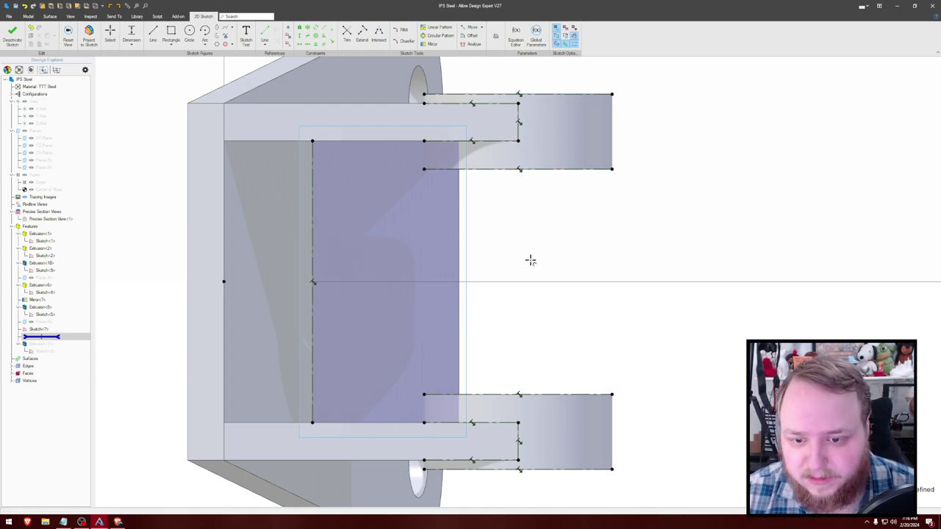
click(518, 169)
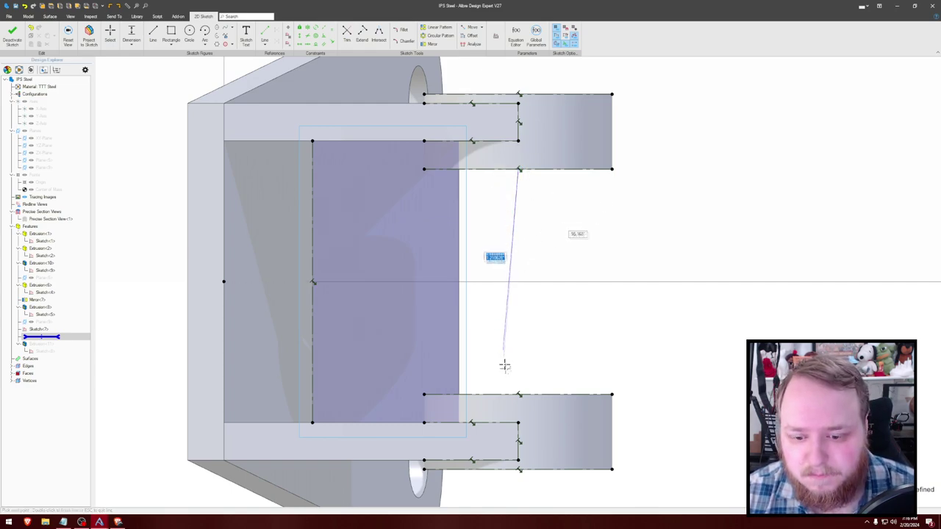
click(518, 394)
key(Escape)
Step: Draw an arc centred on the vertical reference line's midpoint, bulging away from the pocket floor
key(l)
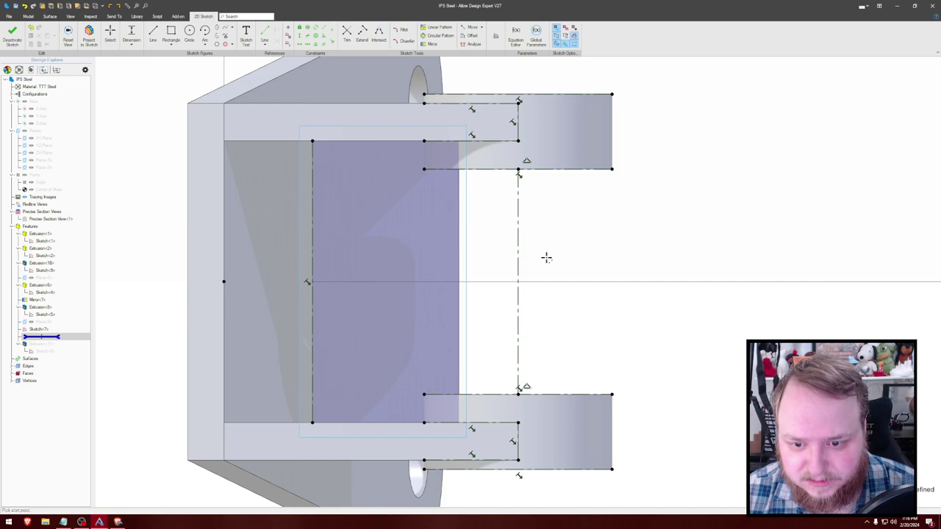
click(518, 281)
click(537, 234)
click(566, 340)
key(Escape)
Step: Align the arc's two endpoints vertically and dimension its radius to 0.5 inches
key(v)
click(538, 233)
click(550, 323)
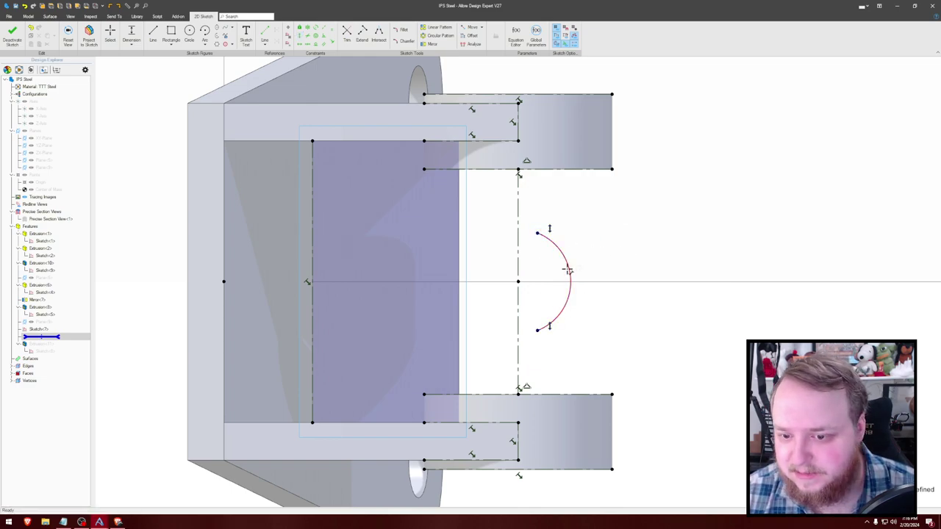
click(653, 252)
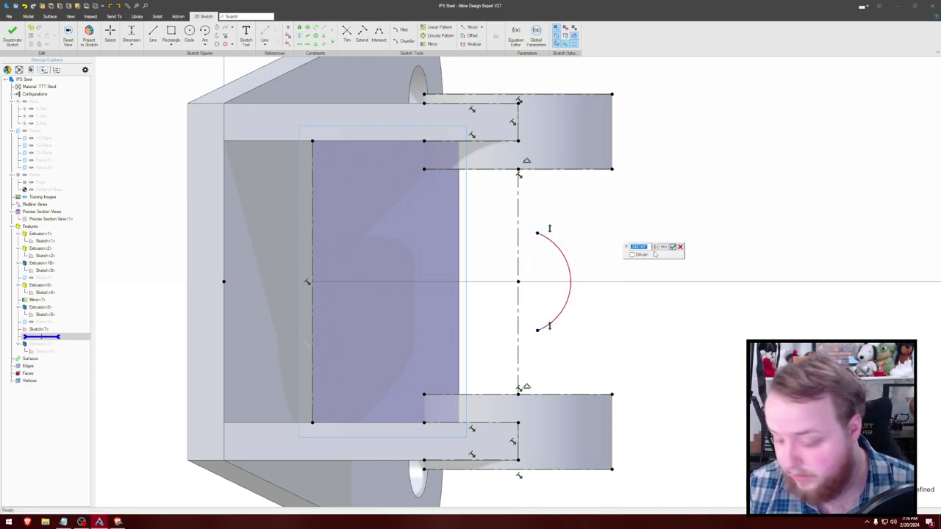
key(Return)
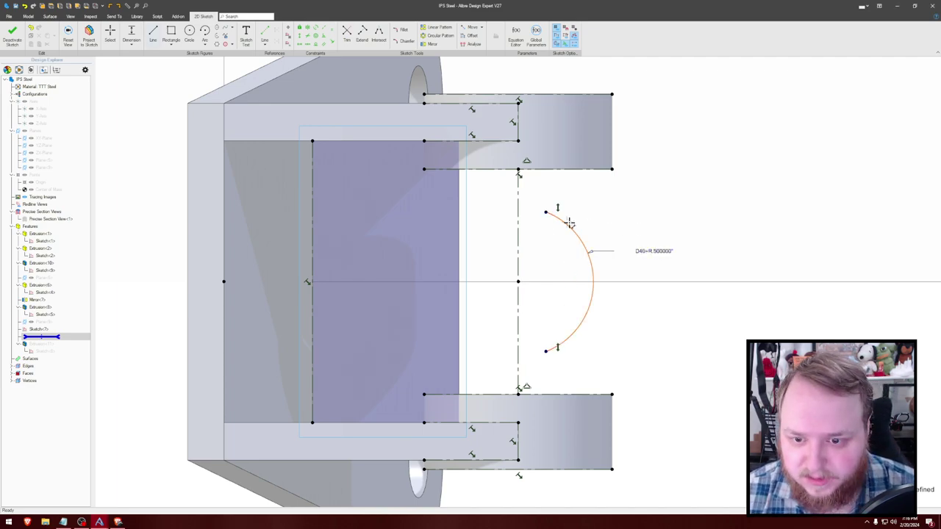
Step: Draw two slanted lines from the arc's endpoints to the projected edge of the pocket floor
click(546, 211)
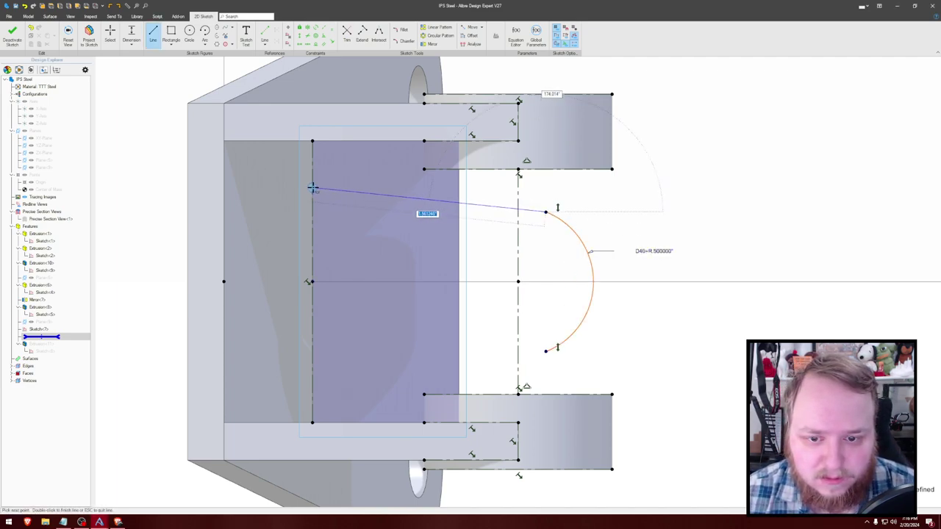
click(312, 185)
key(Escape)
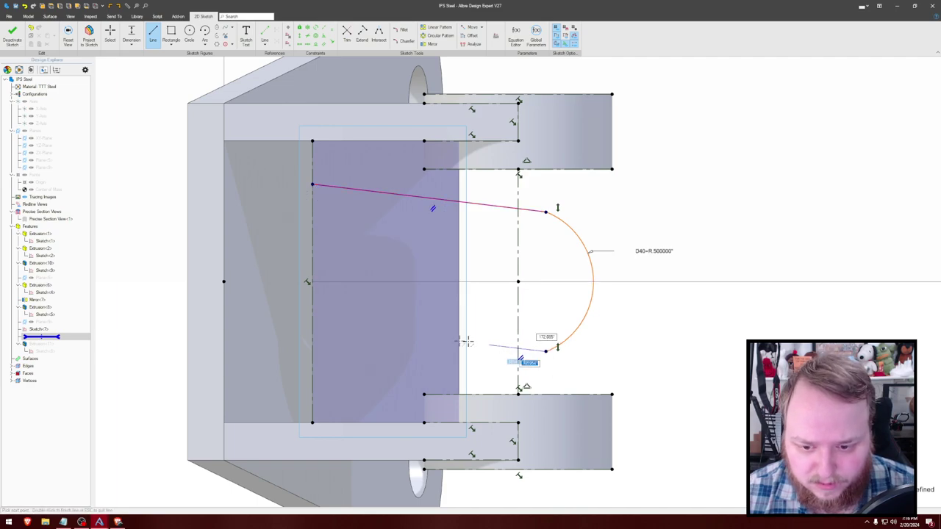
click(313, 362)
key(Escape)
key(Escape)
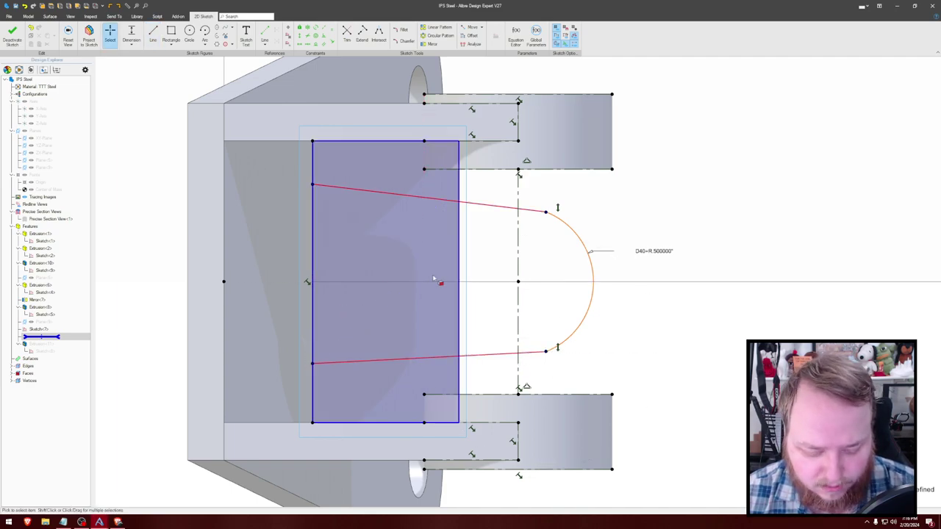
Step: Make both slanted lines tangent to the arc
key(t)
click(565, 226)
click(537, 212)
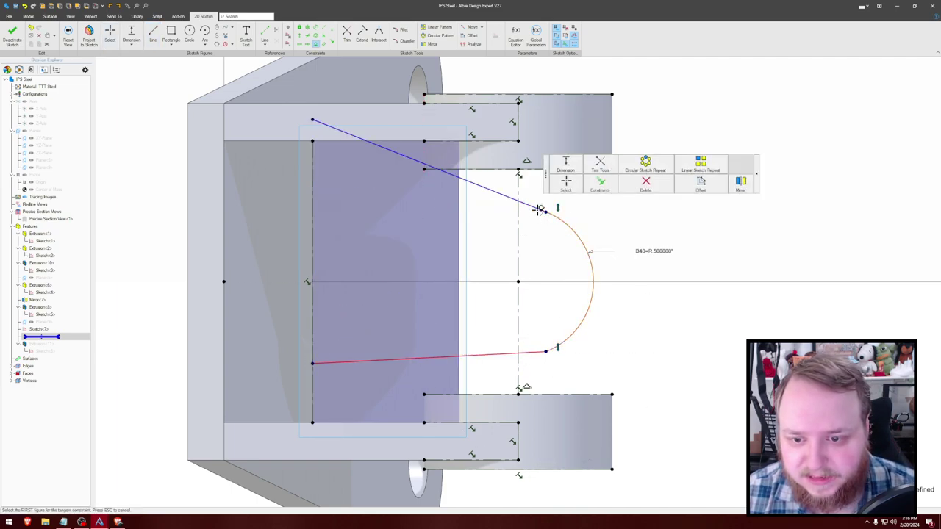
click(535, 352)
click(557, 346)
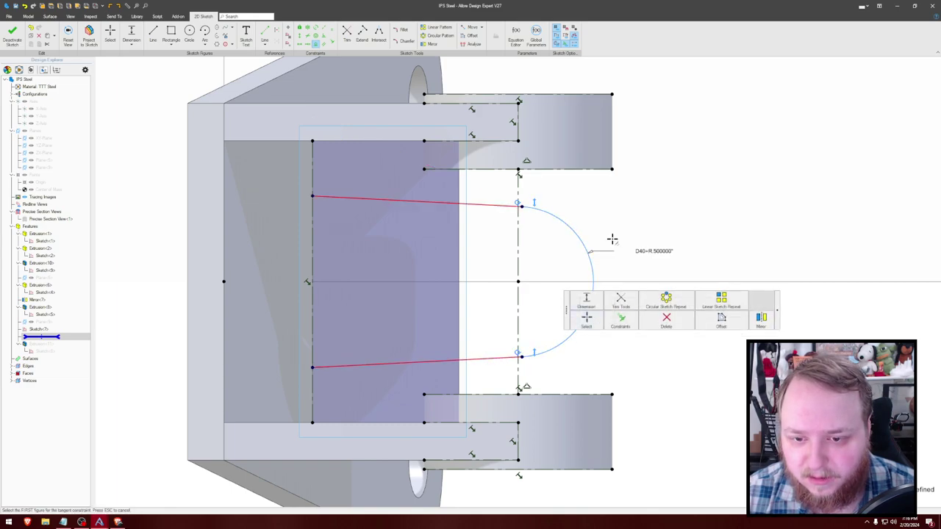
key(Escape)
Step: Spread the slanted lines symmetrically and dimension the angle between them, linking it to the parameter a2
drag(312, 197, 312, 166)
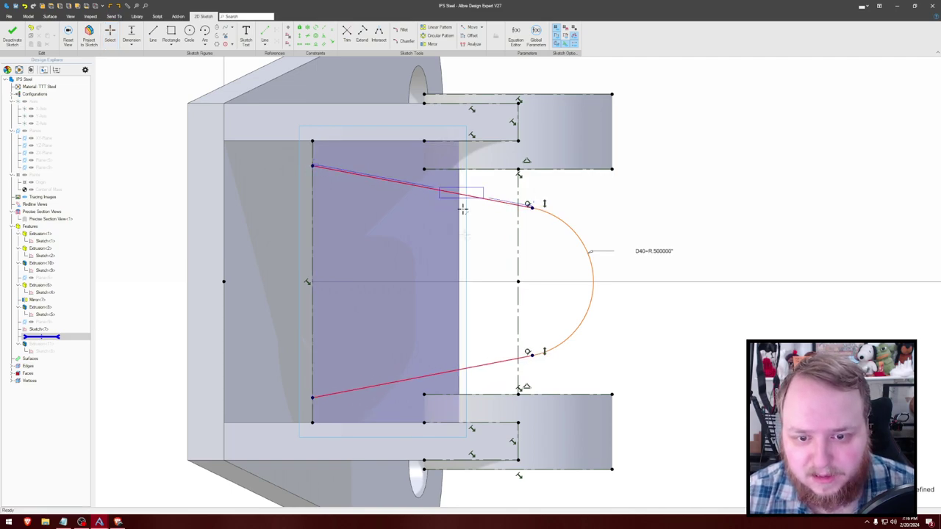
click(490, 362)
click(477, 287)
text(a2)
key(Return)
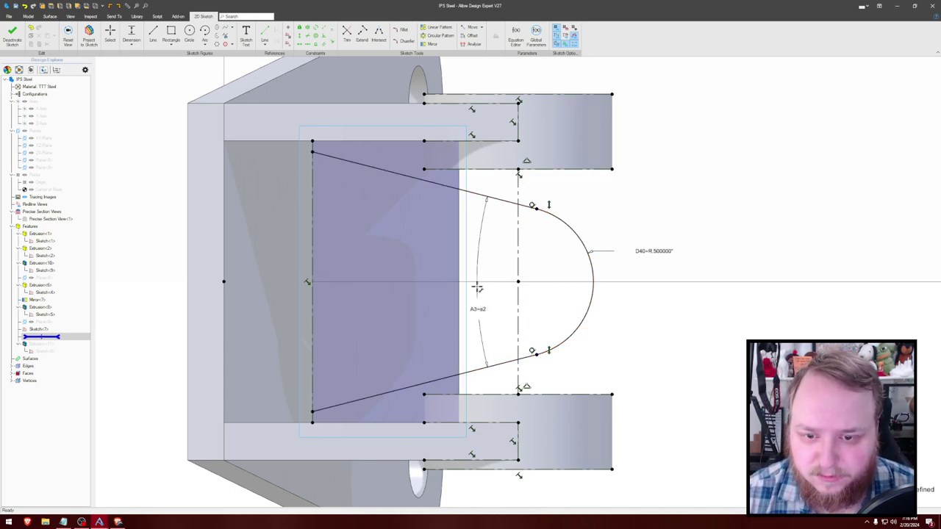
Step: Close the profile with a line along the pocket-floor edge between the slanted lines' ends and finish the sketch
key(l)
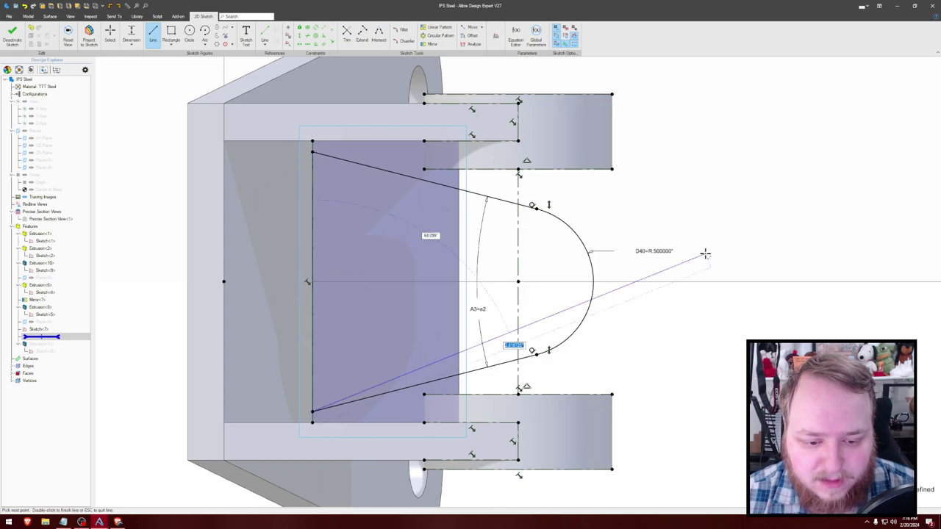
key(Escape)
key(Escape)
middle_drag(717, 222, 692, 214)
scroll(692, 214, down, 3)
scroll(593, 135, down, 1)
middle_drag(592, 136, 559, 172)
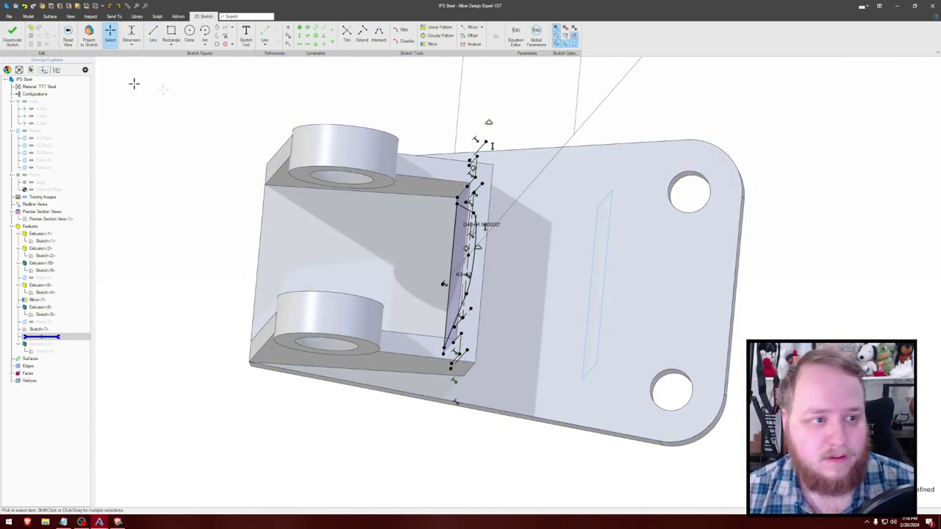
click(12, 33)
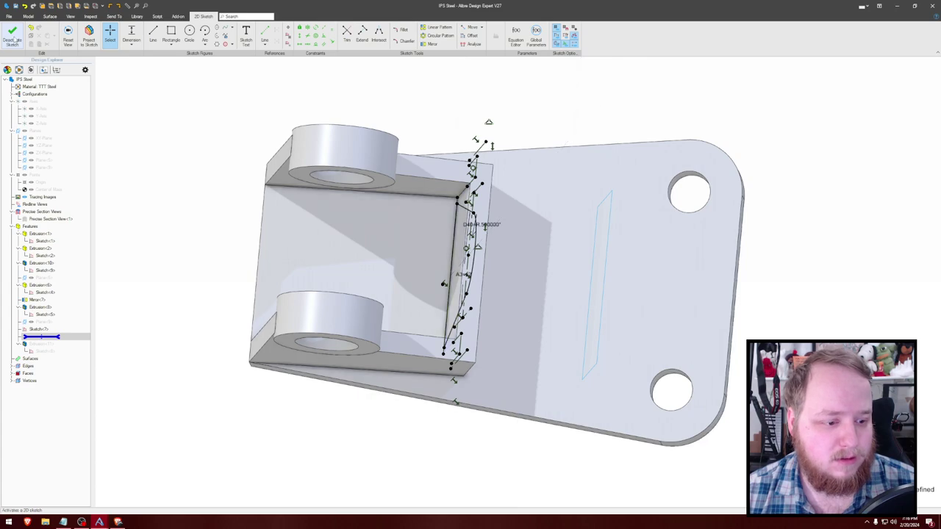
Step: Create a loft boss between the retained lower profile sketch and the new profile sketch
click(39, 329)
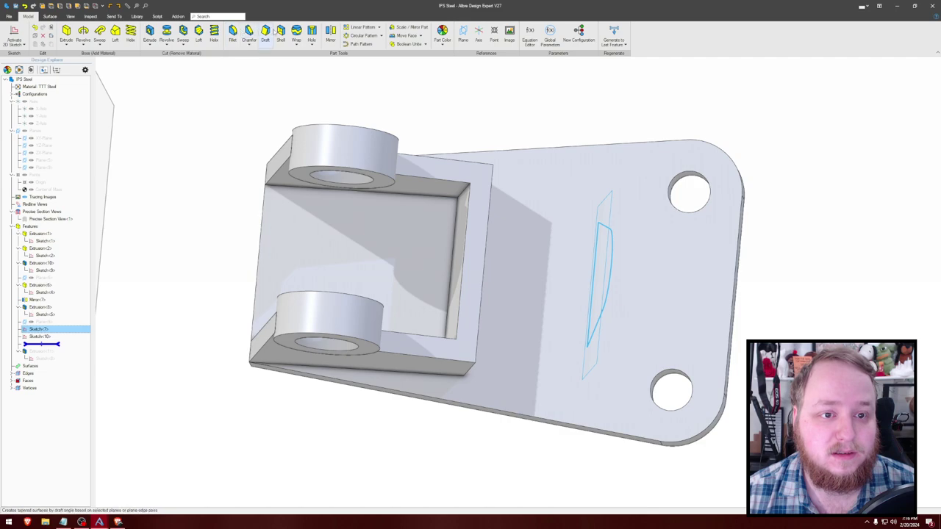
click(115, 36)
click(46, 330)
click(46, 337)
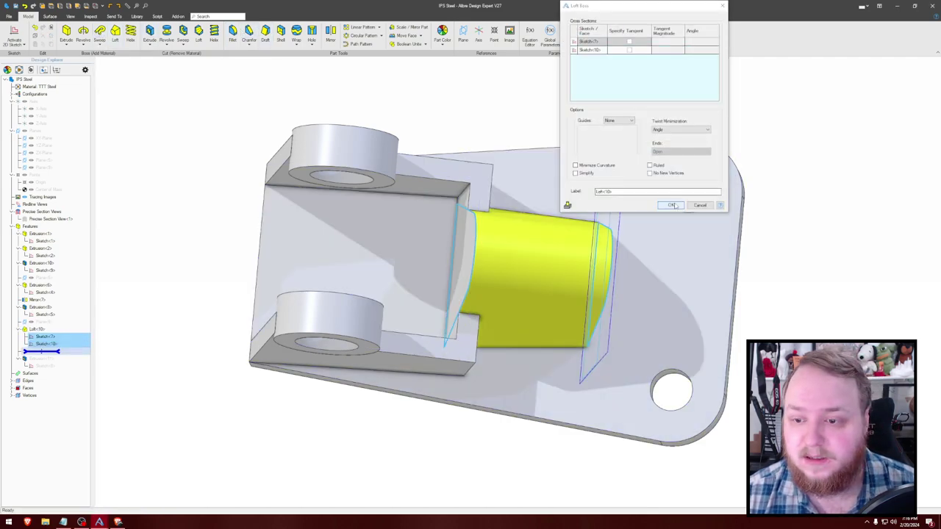
click(671, 205)
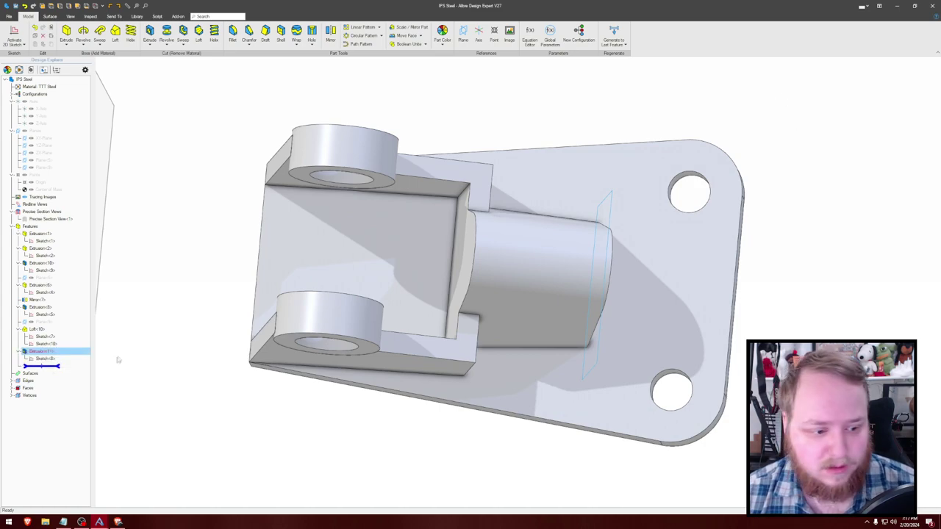
Step: Edit the failed extruded cut after the loft and pick a face of the new loft as its To Geometry target
middle_drag(162, 298, 114, 273)
right_click(51, 354)
click(65, 358)
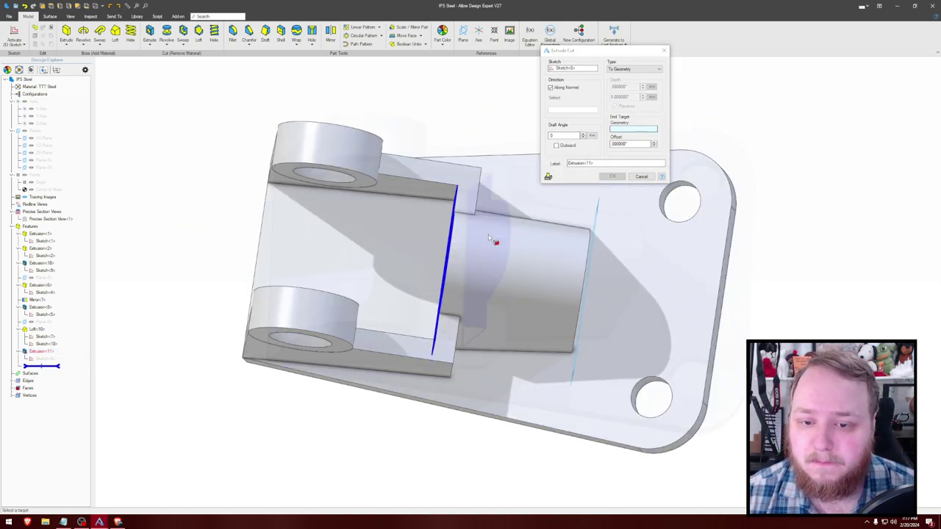
click(496, 242)
click(611, 179)
Step: Calculate the part's physical properties at medium accuracy and compare the mass with the practice answer
middle_drag(664, 156, 620, 159)
right_drag(620, 160, 647, 177)
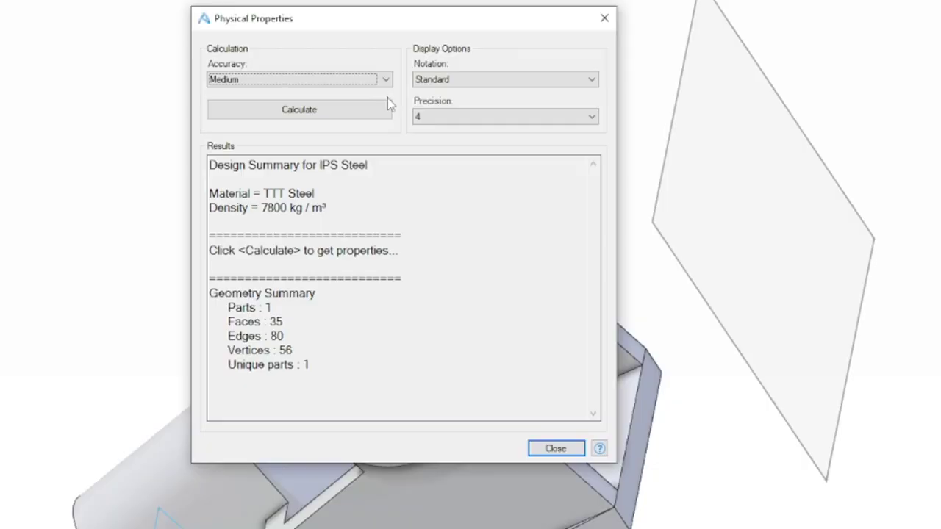
click(387, 102)
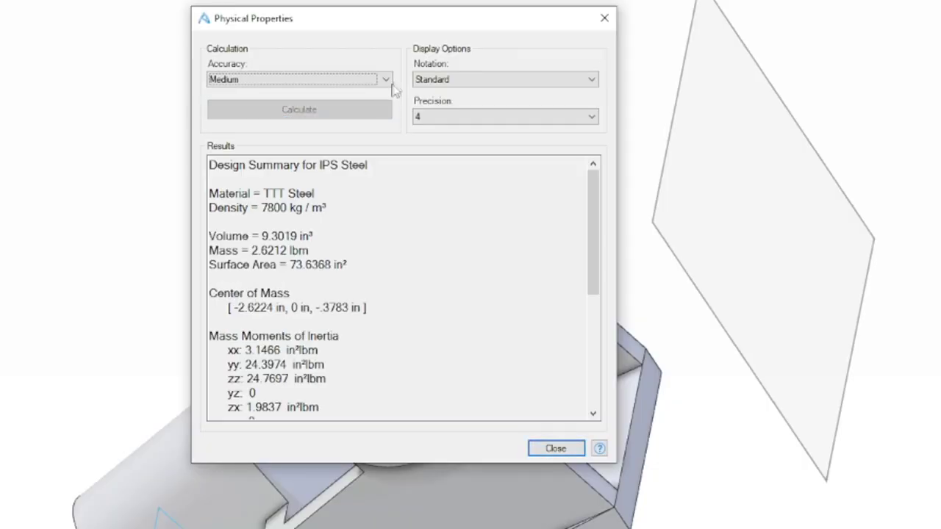
key(alt+Tab)
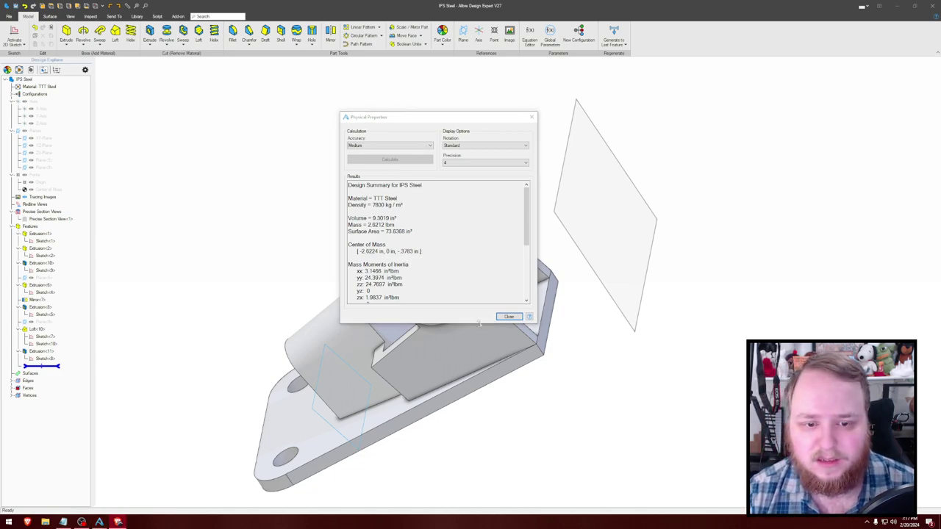
Step: Recalculate the physical properties at very high accuracy, check the mass, and close the results
click(380, 146)
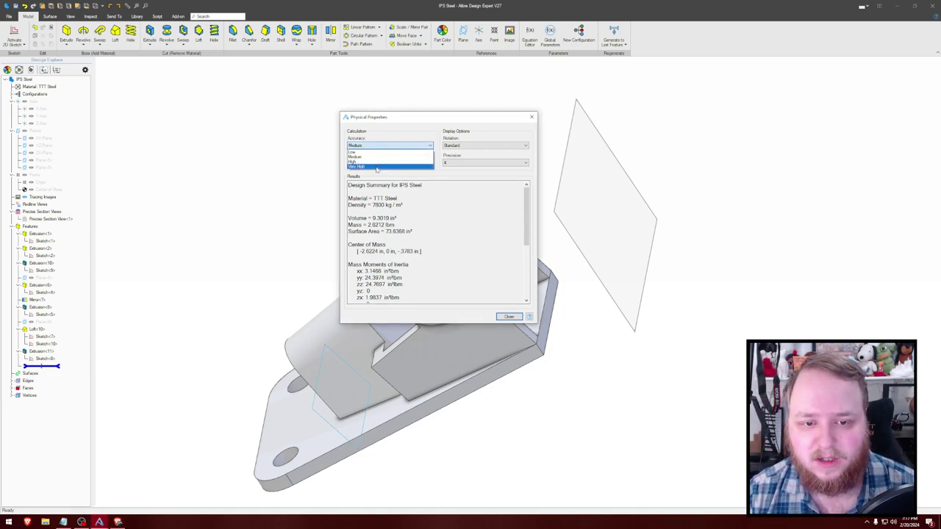
click(400, 166)
click(399, 159)
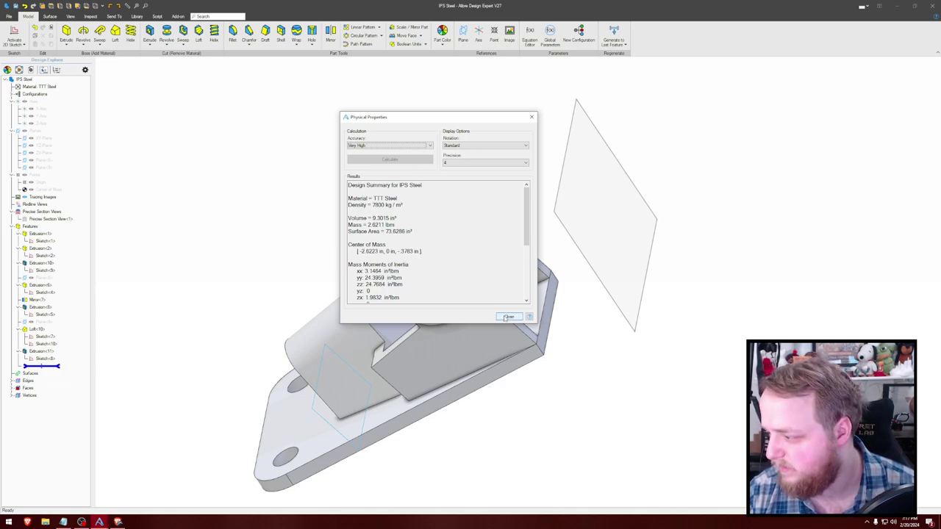
click(509, 317)
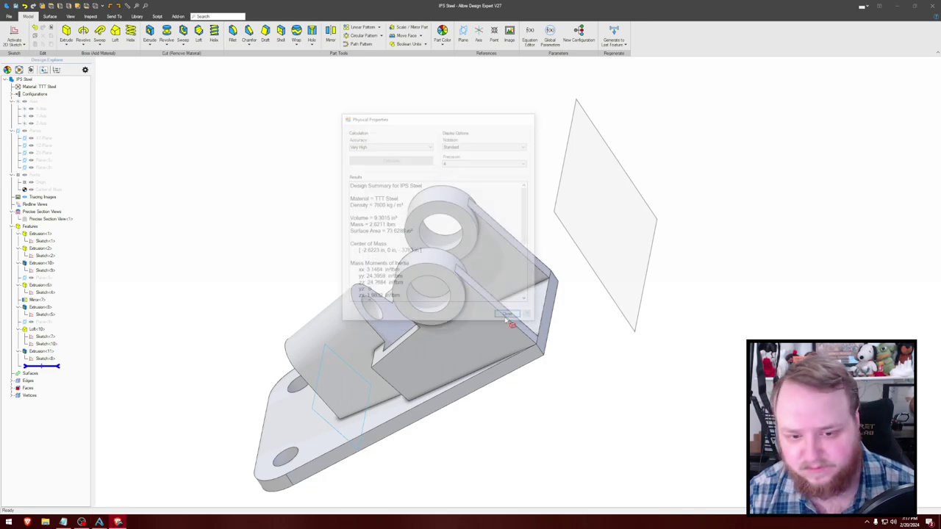
middle_drag(470, 179, 457, 161)
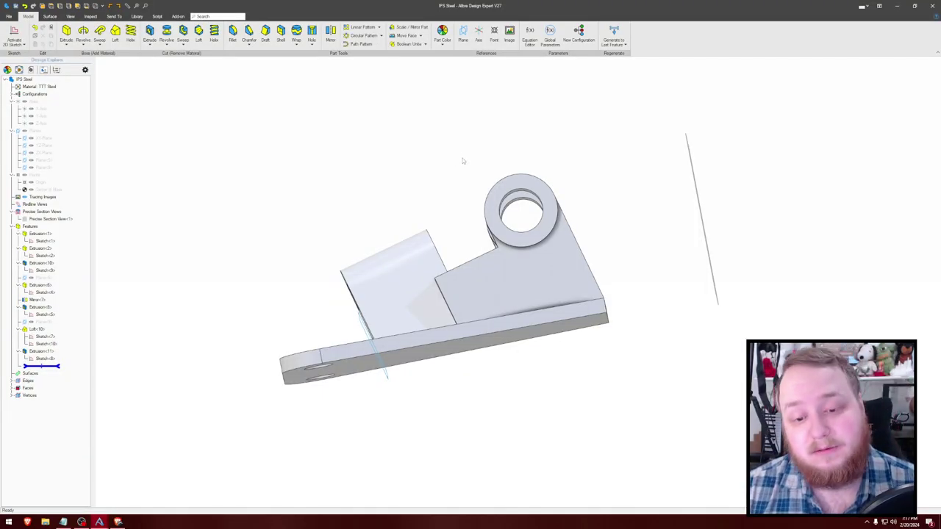
mouse_move(448, 150)
middle_down()
mouse_move(467, 155)
mouse_move(459, 146)
mouse_move(454, 169)
mouse_move(441, 164)
mouse_move(451, 169)
mouse_move(450, 150)
mouse_move(470, 151)
mouse_move(448, 148)
middle_up()
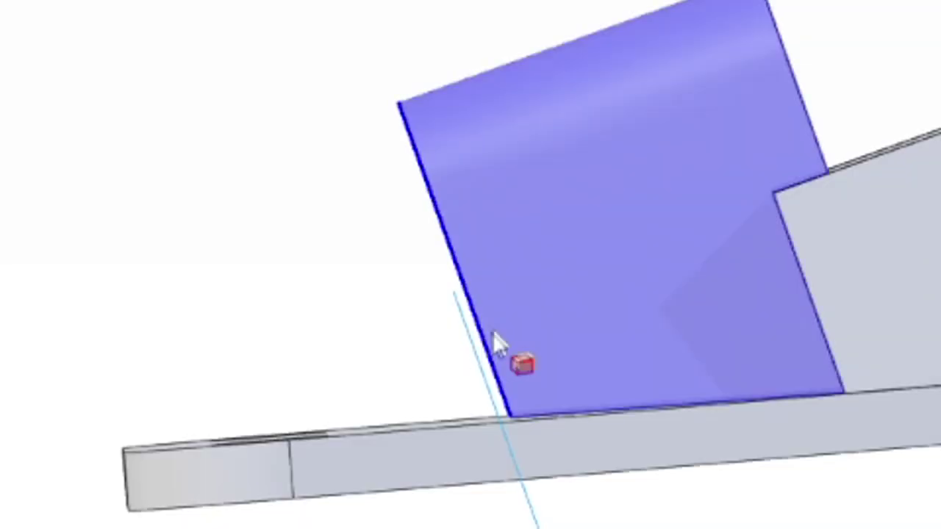
mouse_move(337, 178)
middle_down()
mouse_move(359, 188)
mouse_move(354, 175)
mouse_move(353, 186)
middle_up()
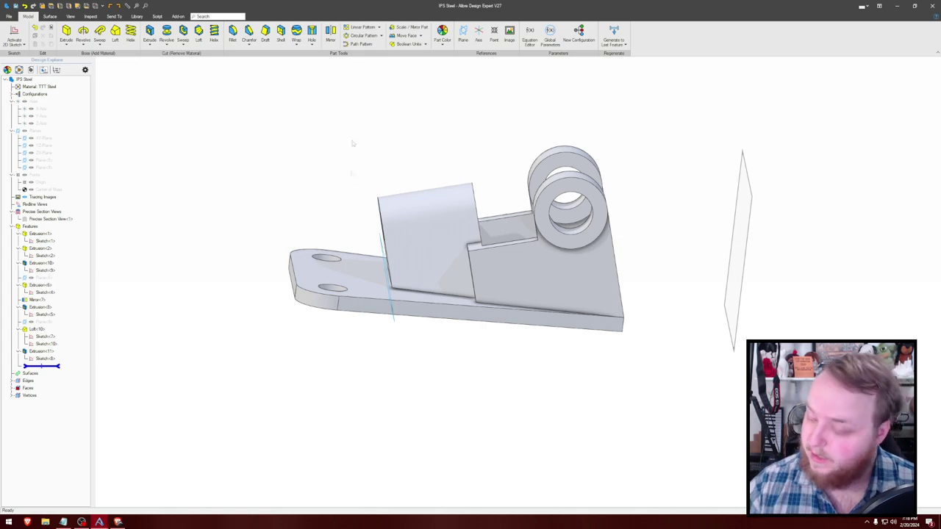
Step: Take the part window out of full screen and move it to uncover the desktop and home window
drag(717, 3, 594, 116)
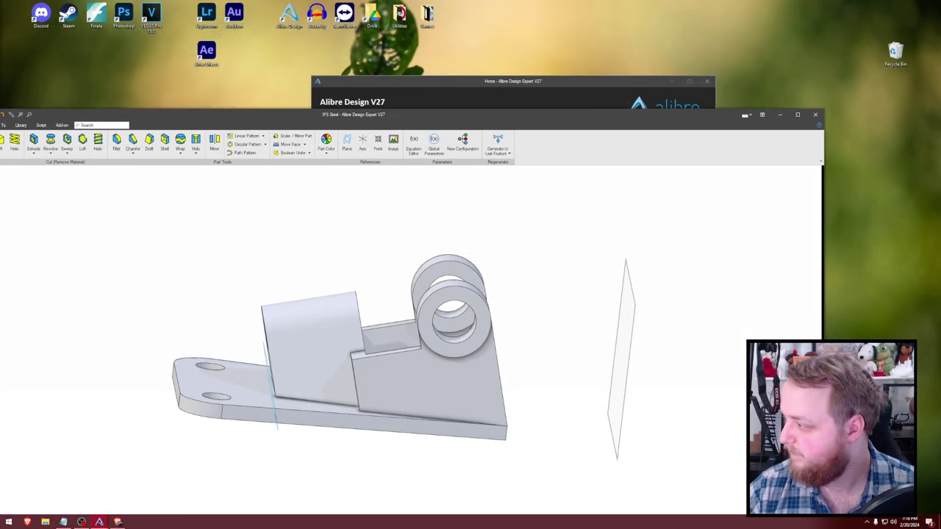